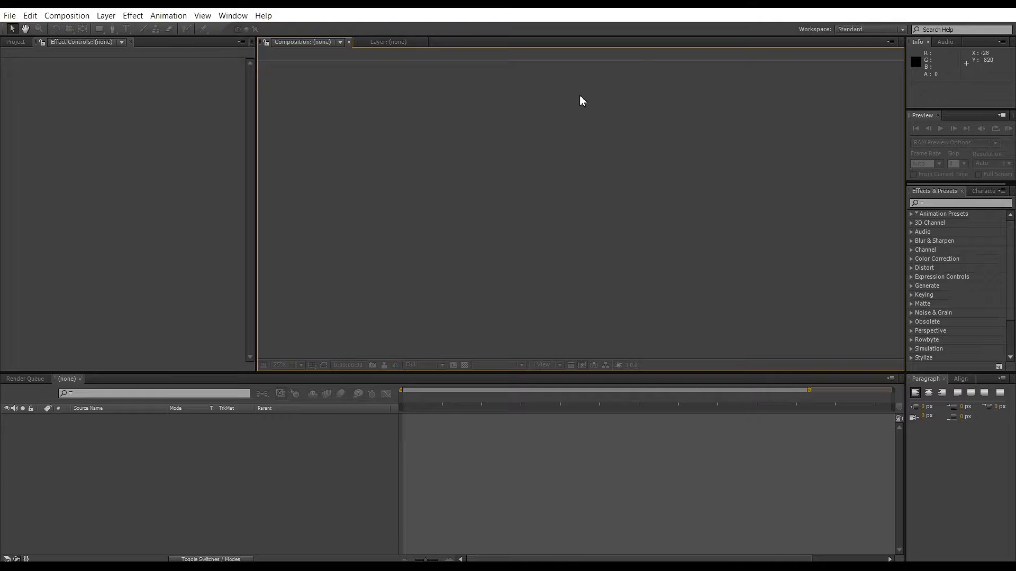
Open settings for a new composition and inspect the preset and pixel aspect ratio options, keeping Custom and Square Pixels.
click(88, 18)
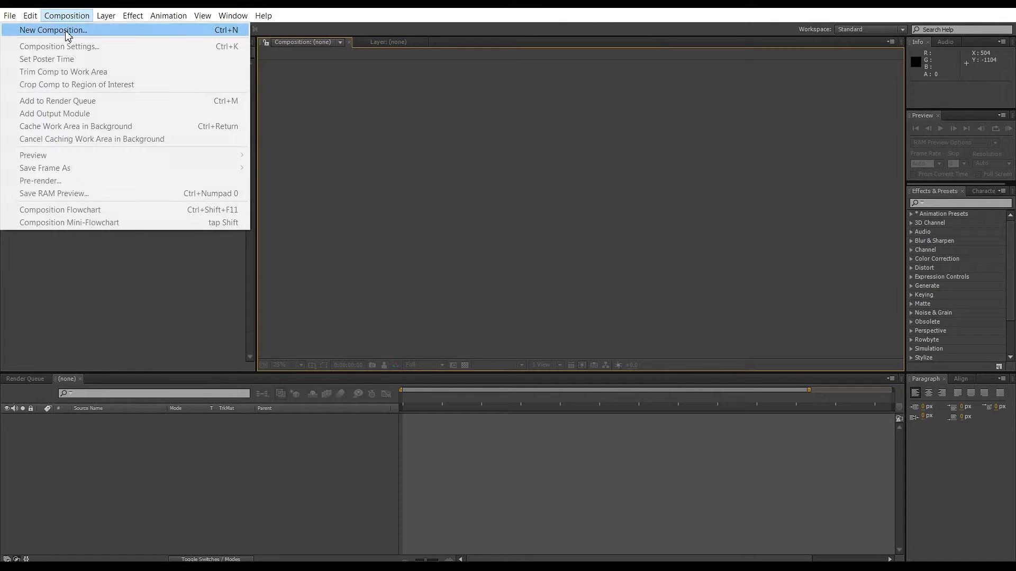
click(66, 32)
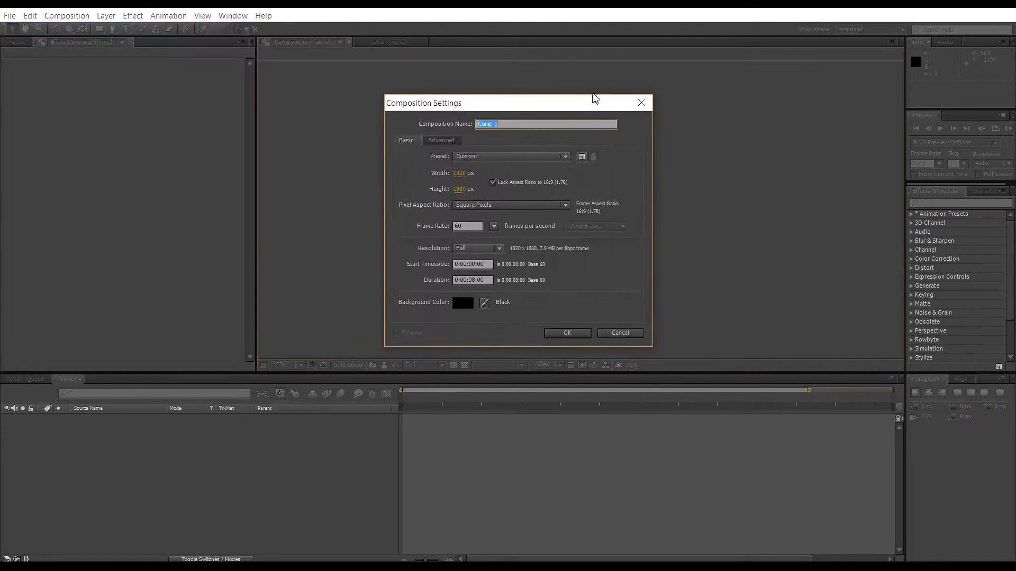
drag(531, 100, 304, 103)
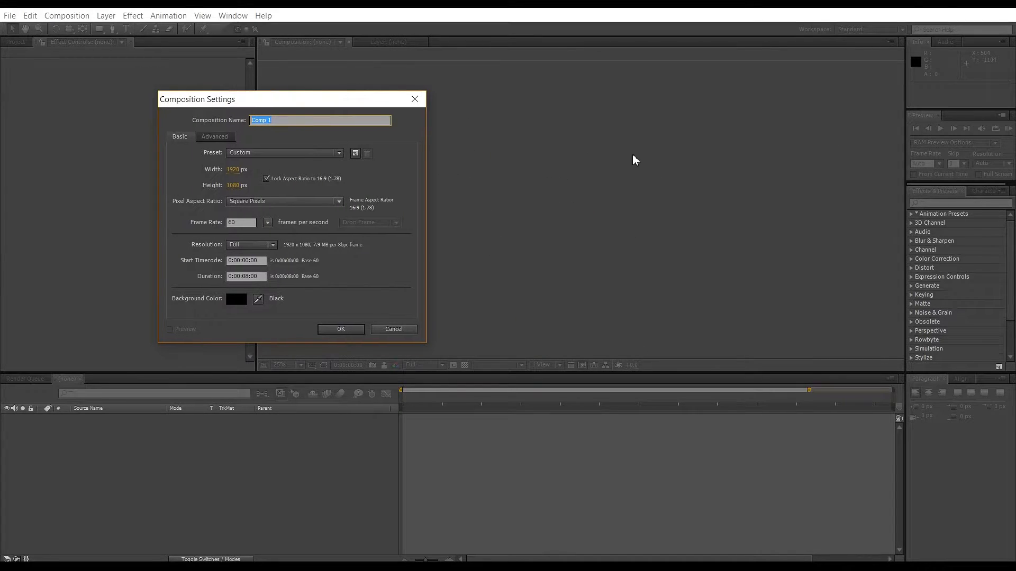
drag(242, 113, 608, 121)
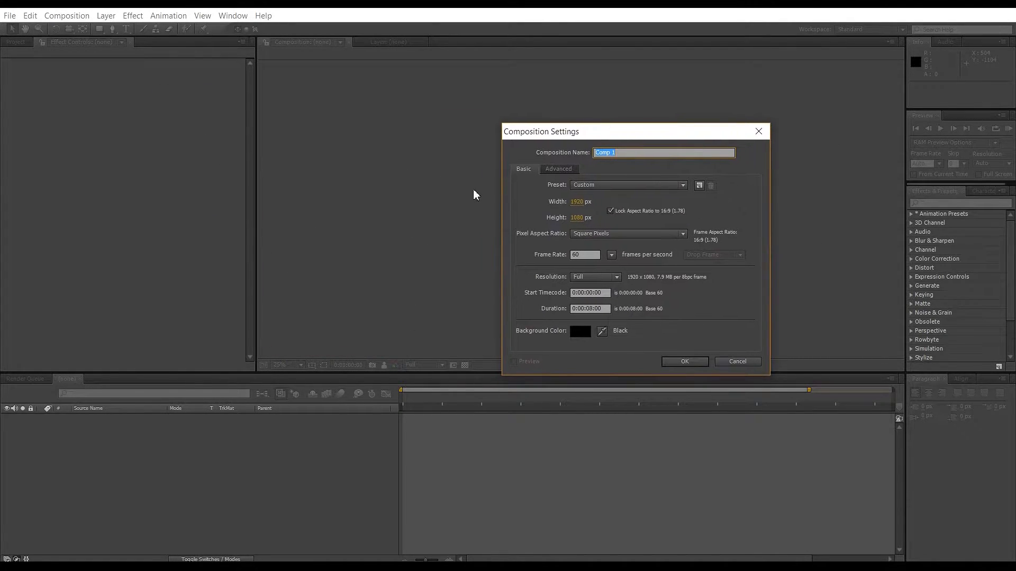
click(607, 188)
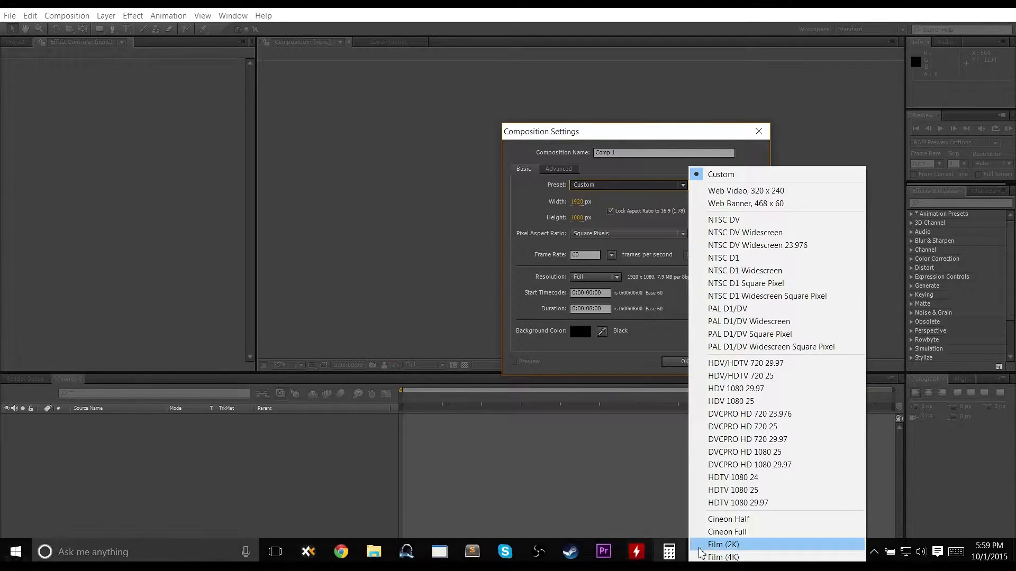
click(535, 251)
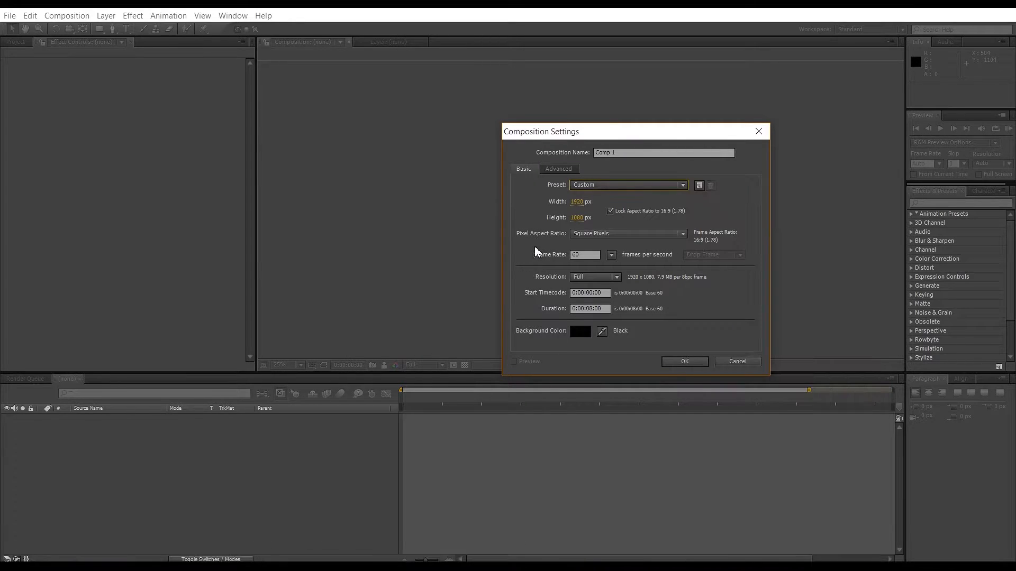
click(630, 234)
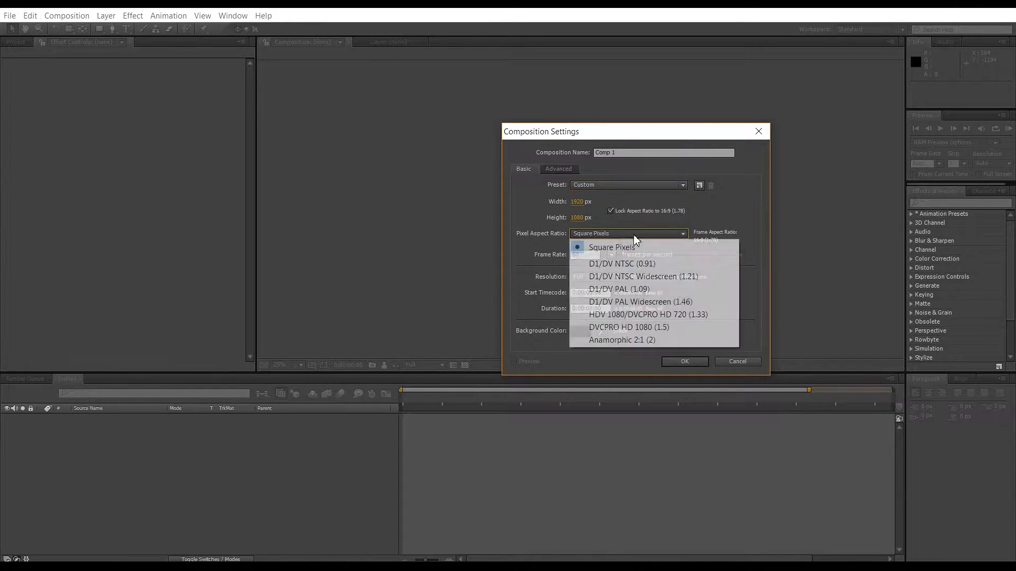
click(672, 234)
click(669, 234)
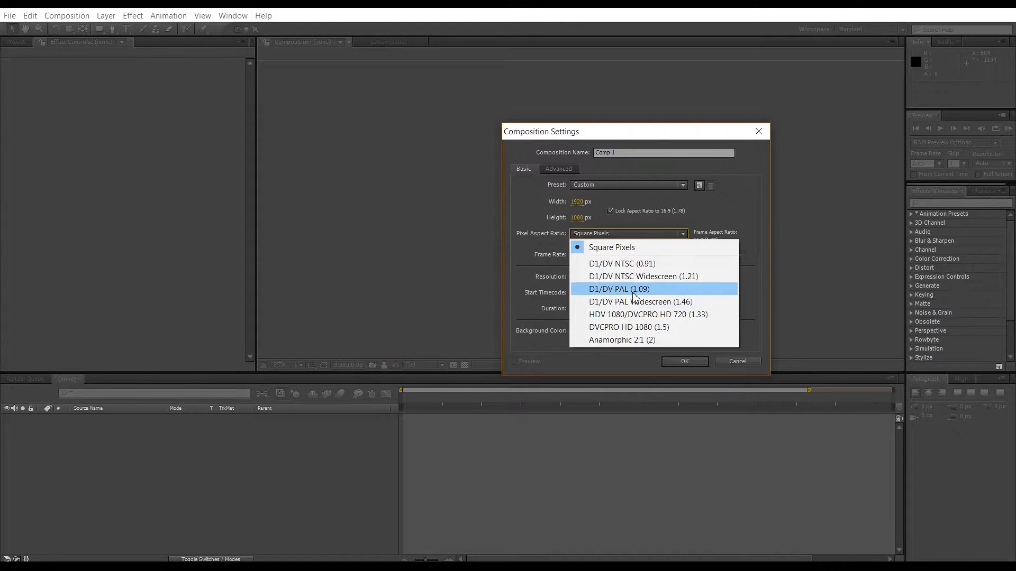
click(537, 252)
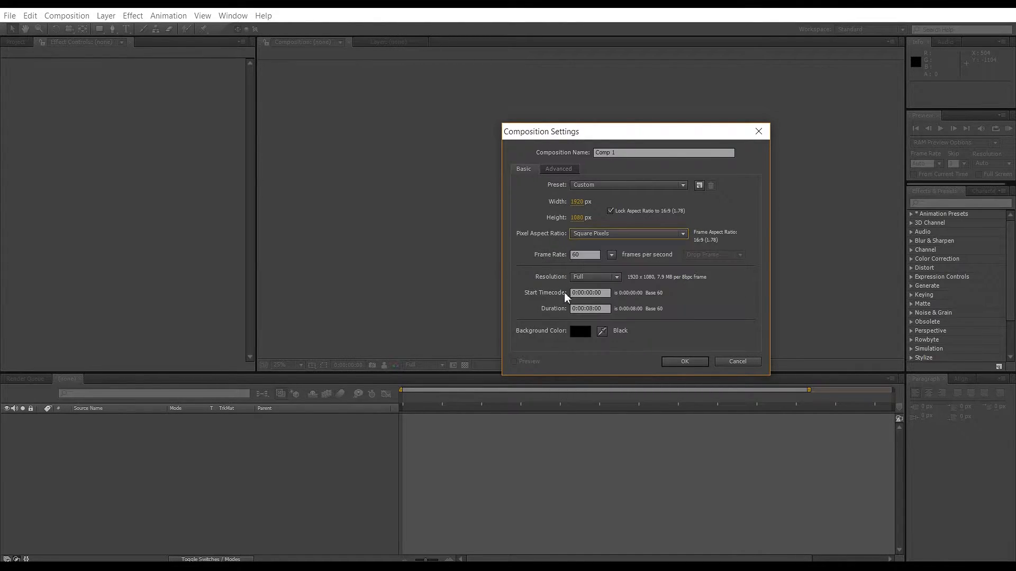
Keep the frame rate at 60 fps and create the 1920 × 1080 px composition.
drag(585, 257, 570, 257)
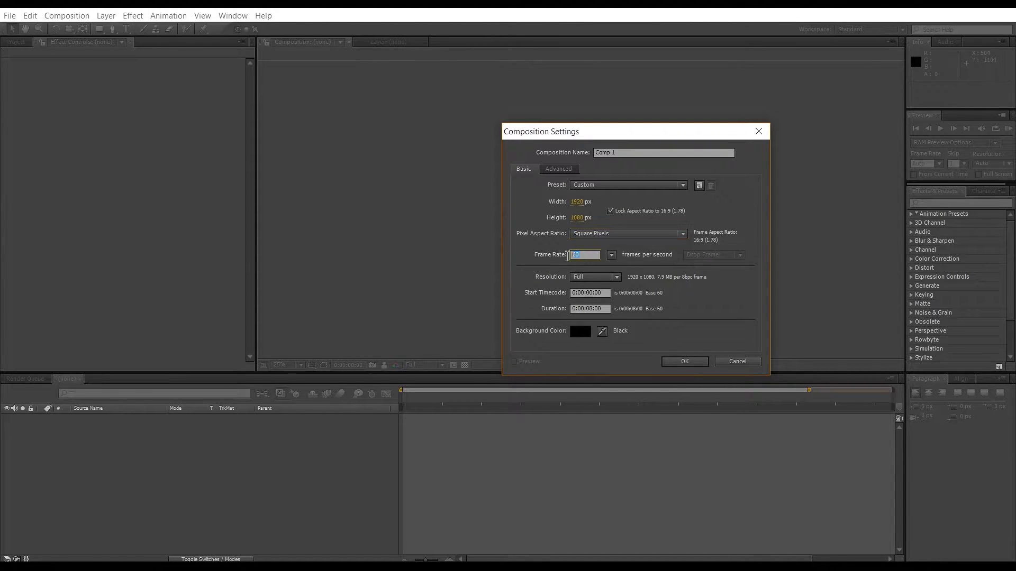
click(539, 254)
click(588, 255)
click(612, 257)
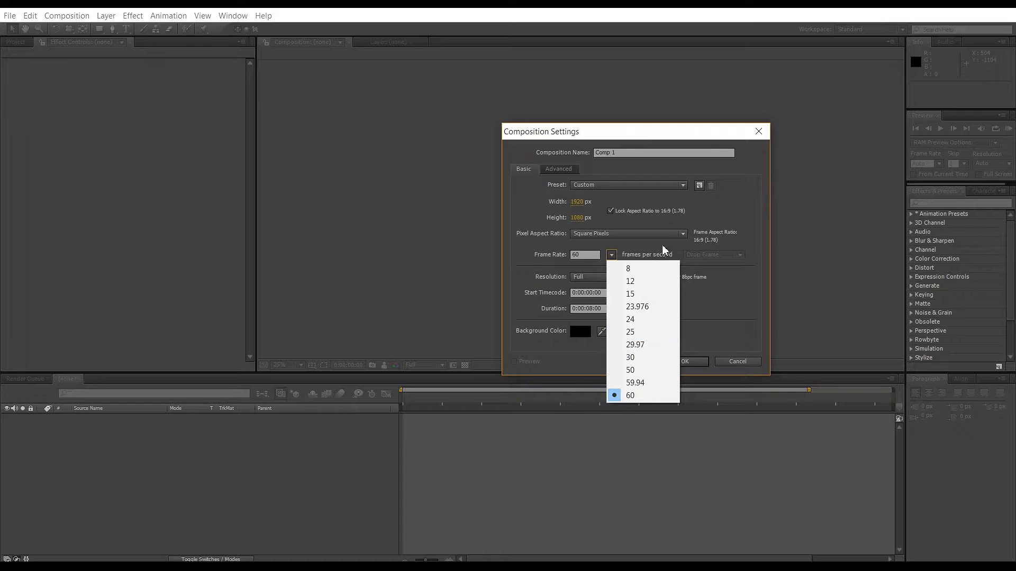
drag(658, 143, 632, 107)
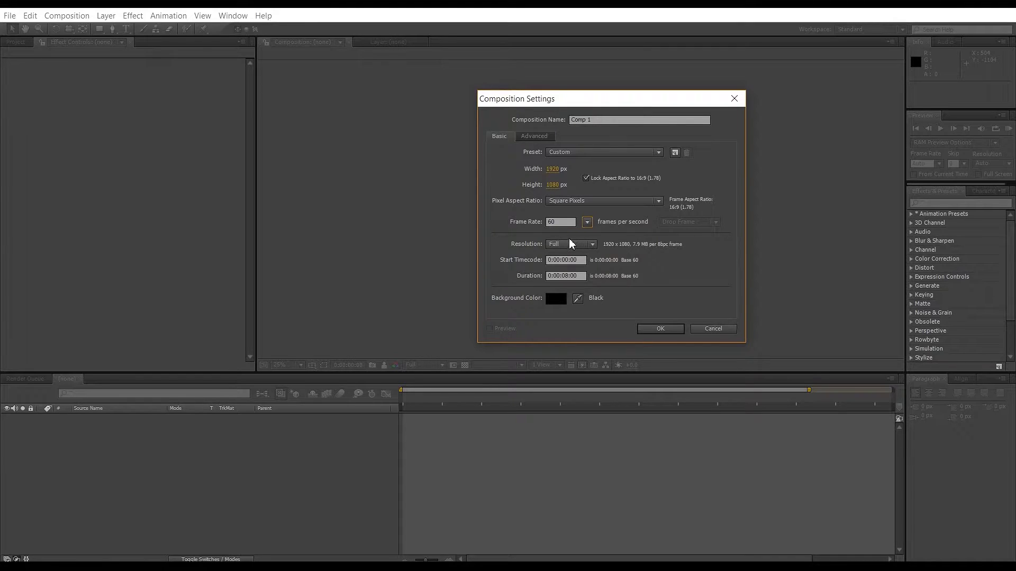
click(587, 222)
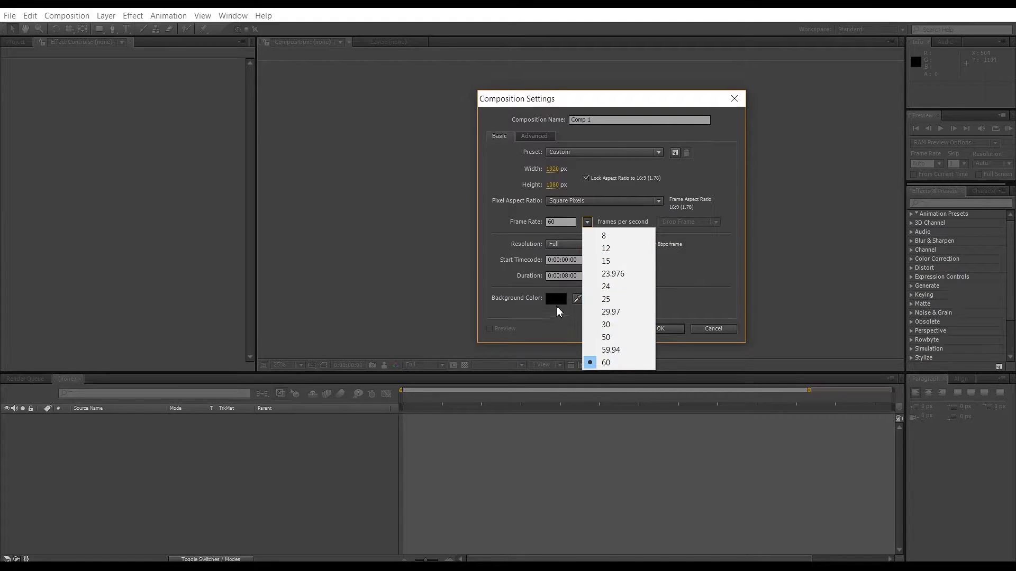
click(516, 257)
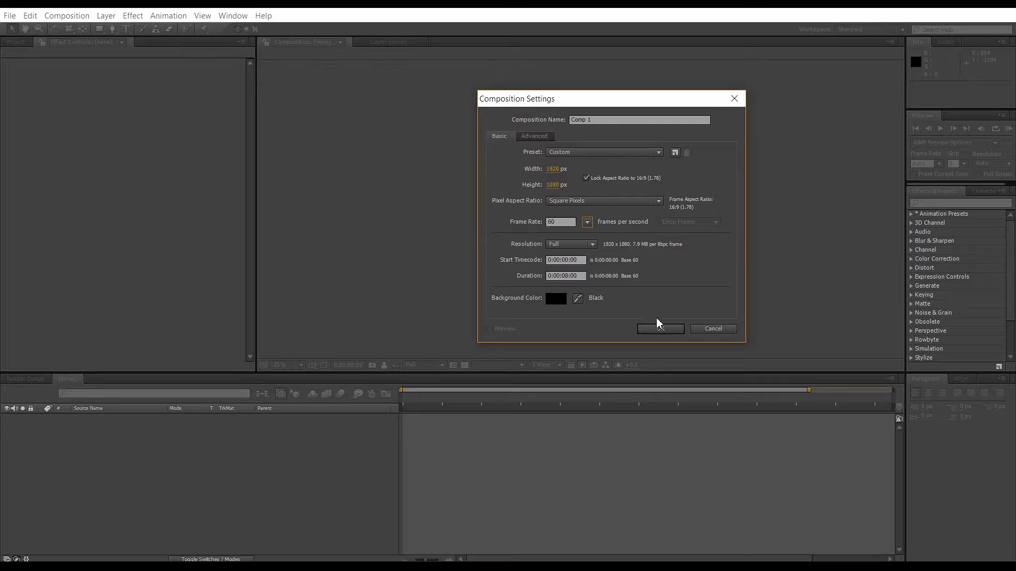
click(677, 331)
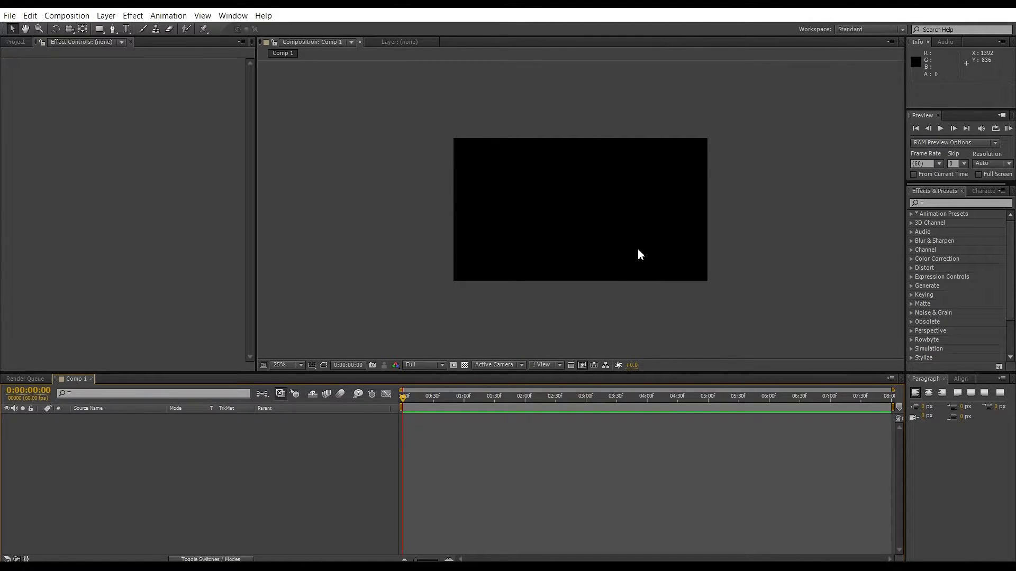
Create a new white solid layer named top at the composition size.
key(ctrl+y)
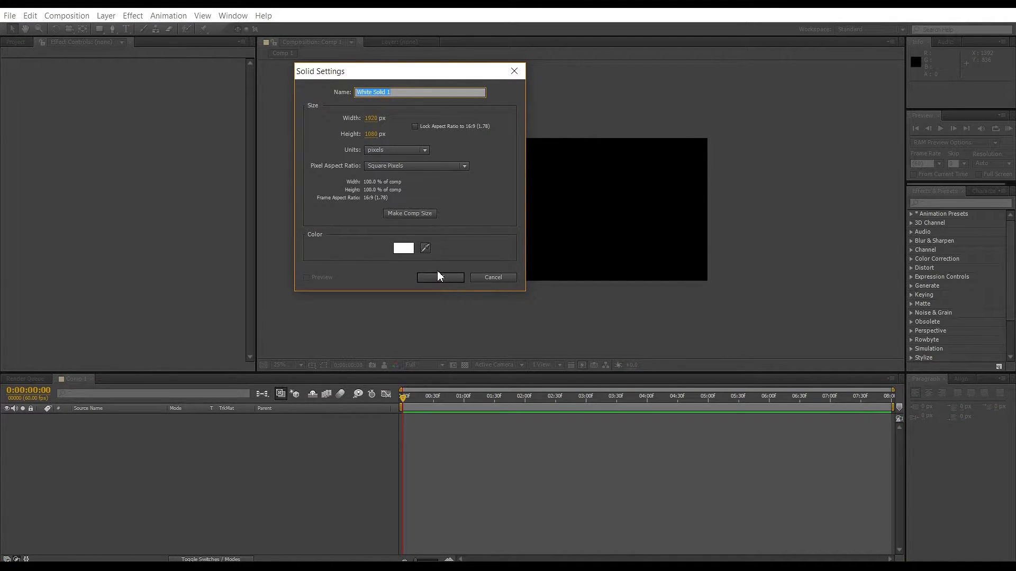
text(top)
click(440, 276)
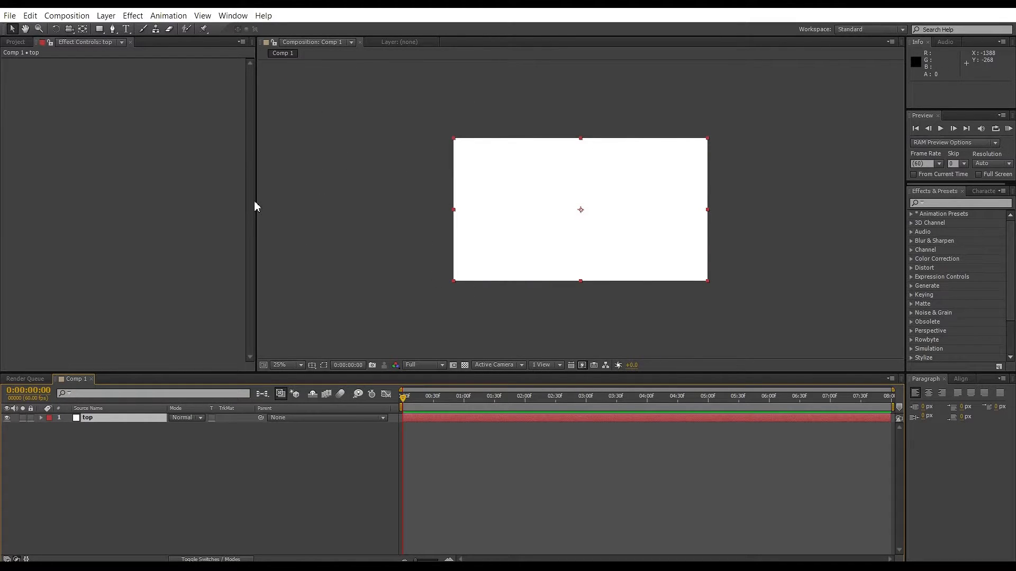
Show the composition grid and review the Grids & Guides preferences for gridline spacing and subdivisions.
key(ctrl+apostrophe)
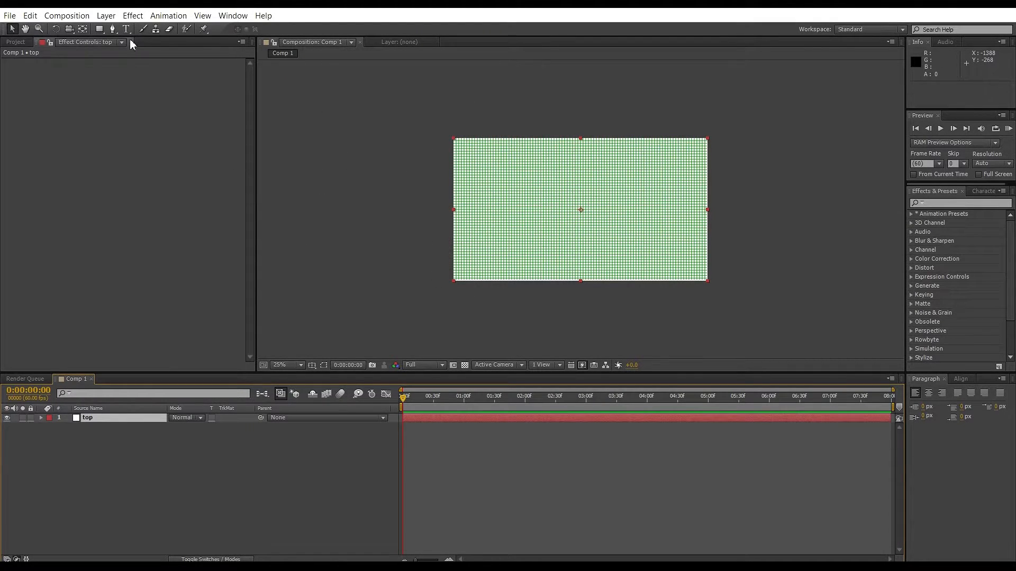
click(67, 15)
mouse_move(30, 15)
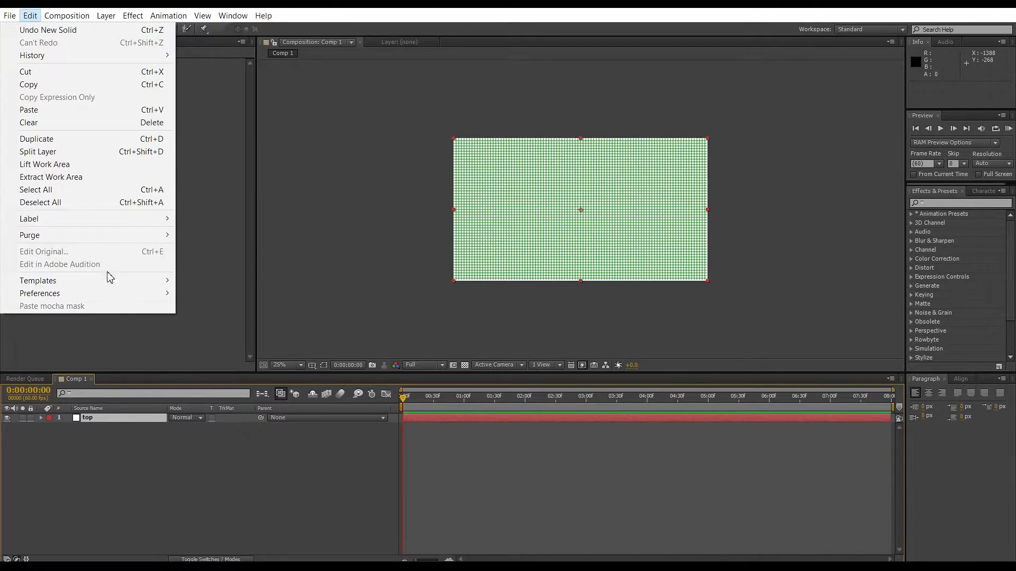
mouse_move(100, 294)
click(283, 355)
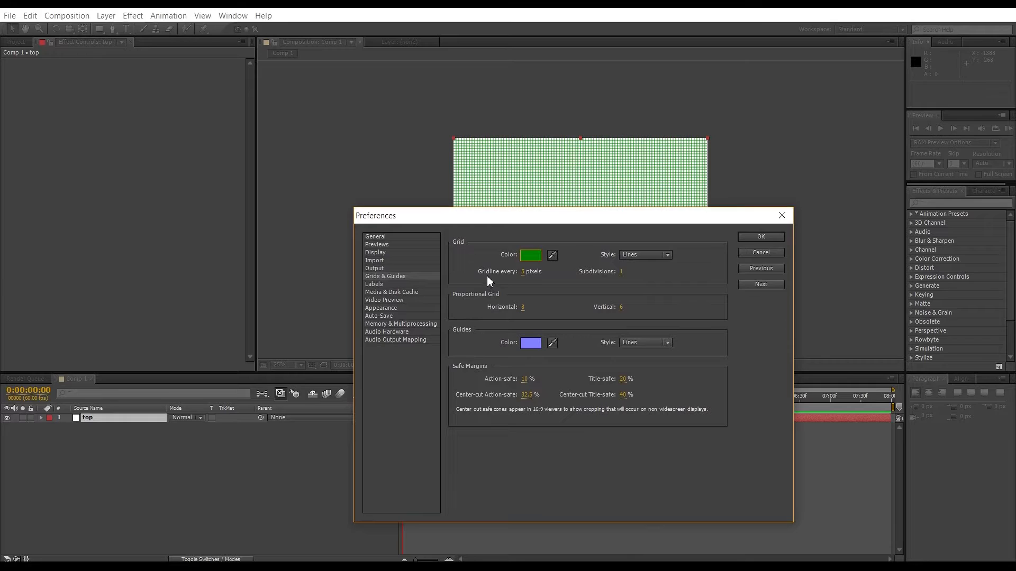
drag(571, 220, 576, 242)
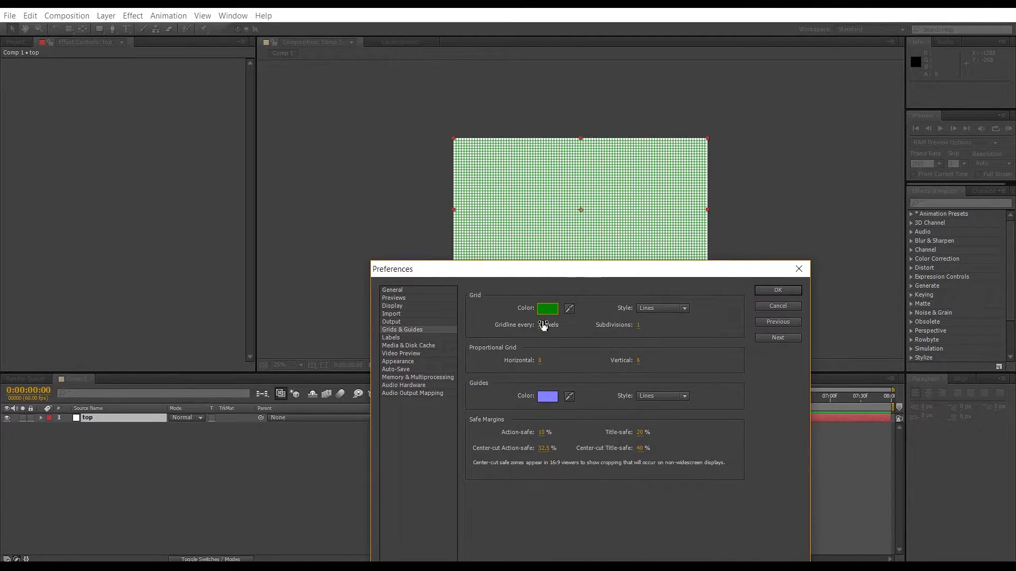
click(639, 325)
click(778, 291)
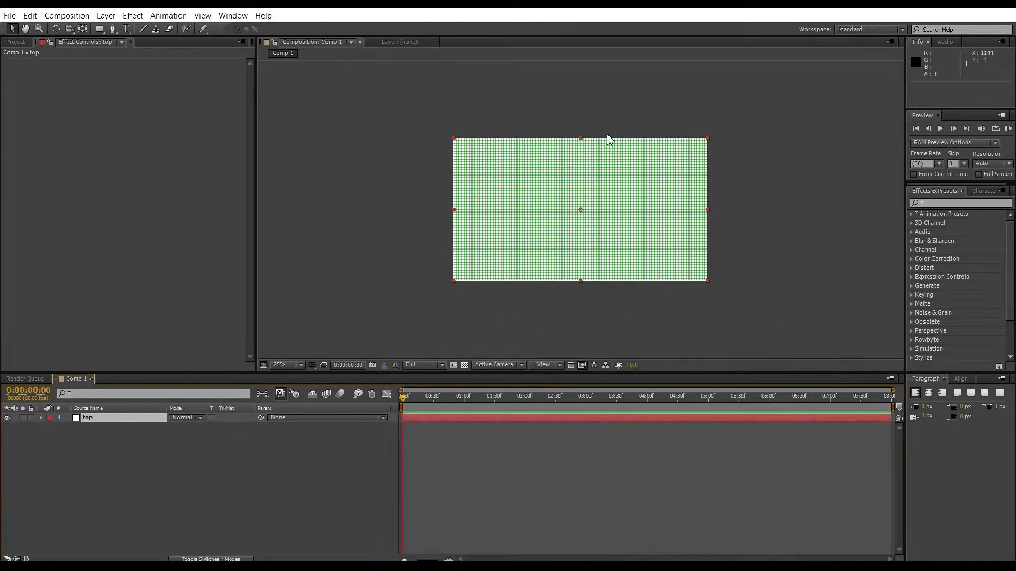
Turn on Snap to Grid for the composition viewer.
scroll(608, 127, up, 1)
scroll(544, 291, up, 1)
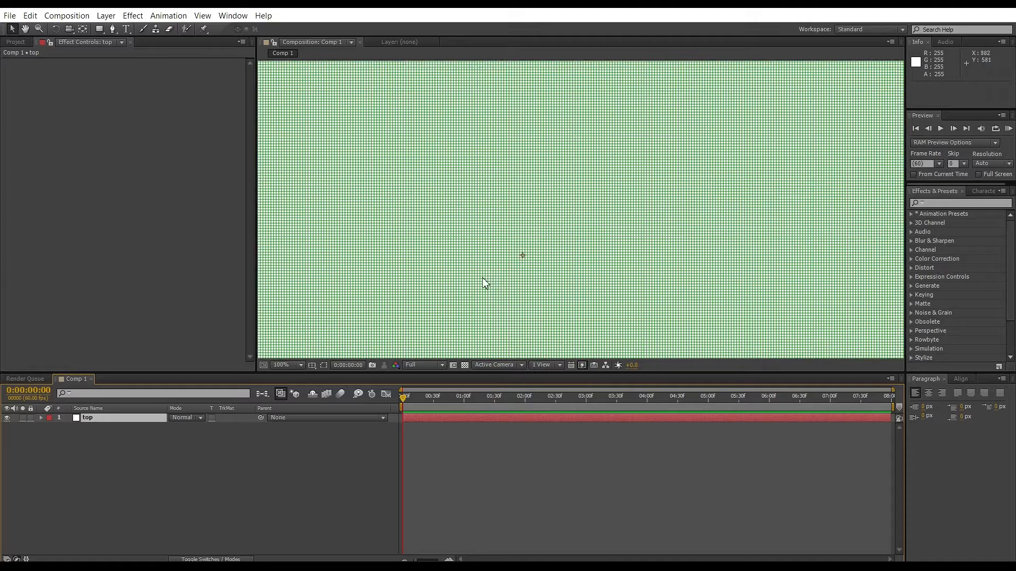
scroll(493, 283, up, 1)
scroll(556, 237, down, 3)
scroll(557, 236, up, 3)
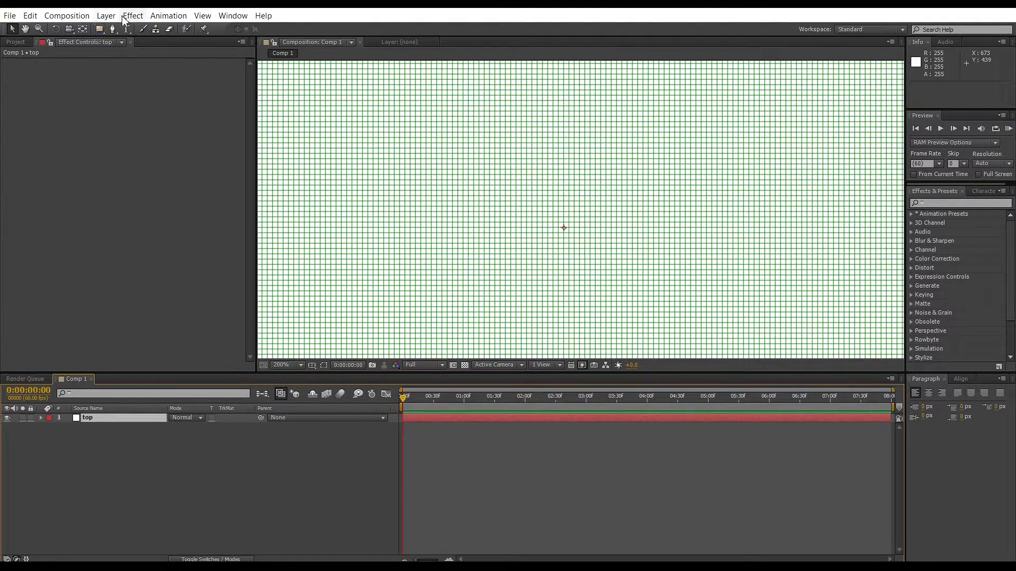
click(204, 15)
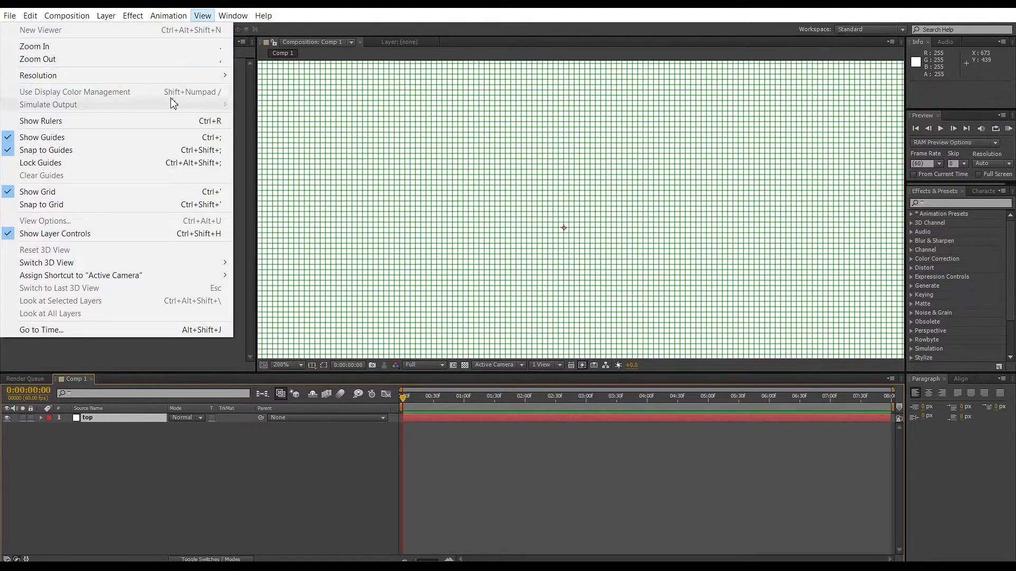
click(212, 209)
Draw a square mask on the top layer centred on the composition's centre with the Rectangle tool.
click(100, 28)
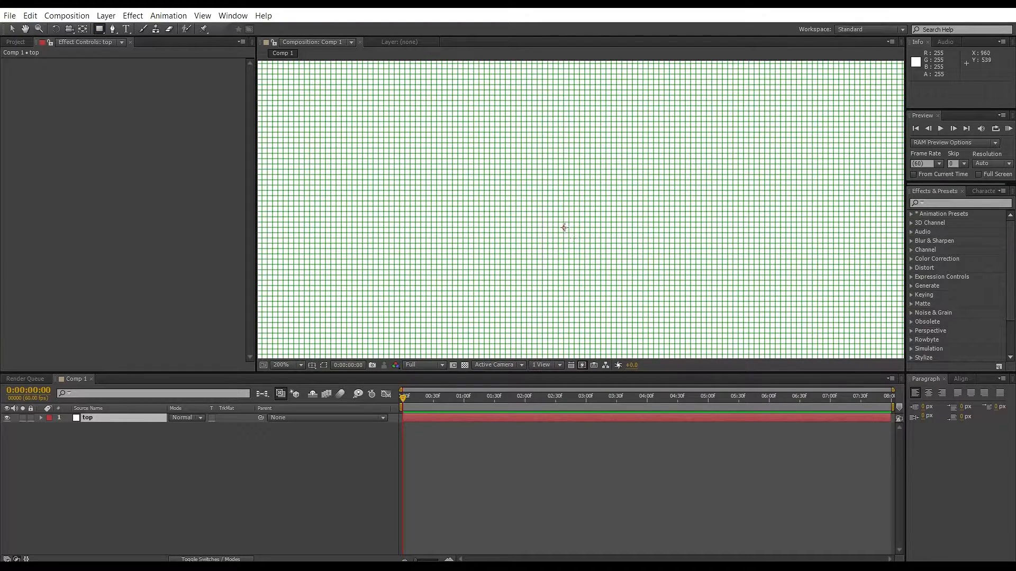
mouse_move(564, 228)
mouse_down()
mouse_move(547, 198)
mouse_move(484, 149)
mouse_up()
click(311, 365)
click(328, 374)
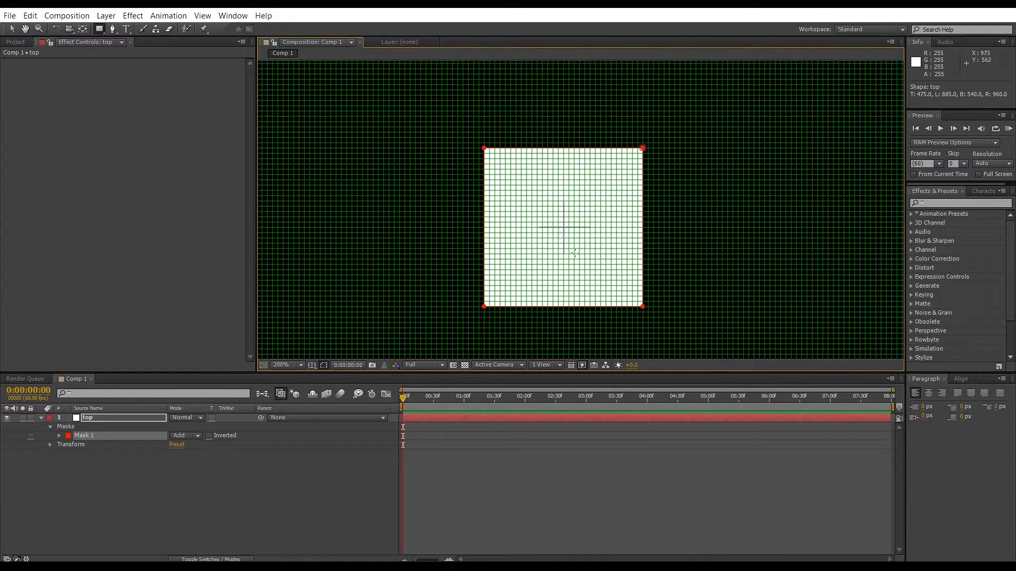
key(v)
double_click(578, 186)
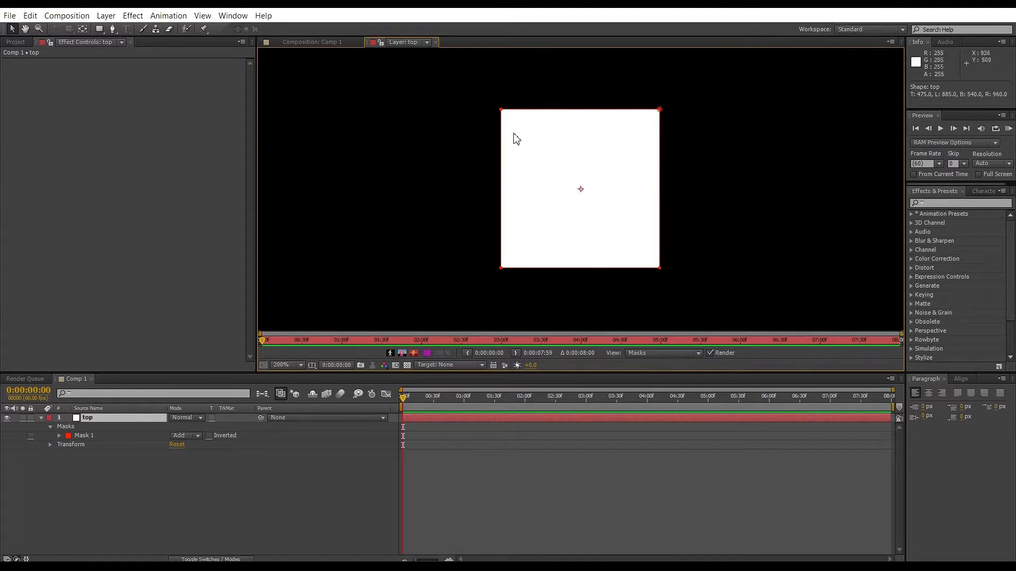
click(659, 110)
drag(660, 110, 653, 183)
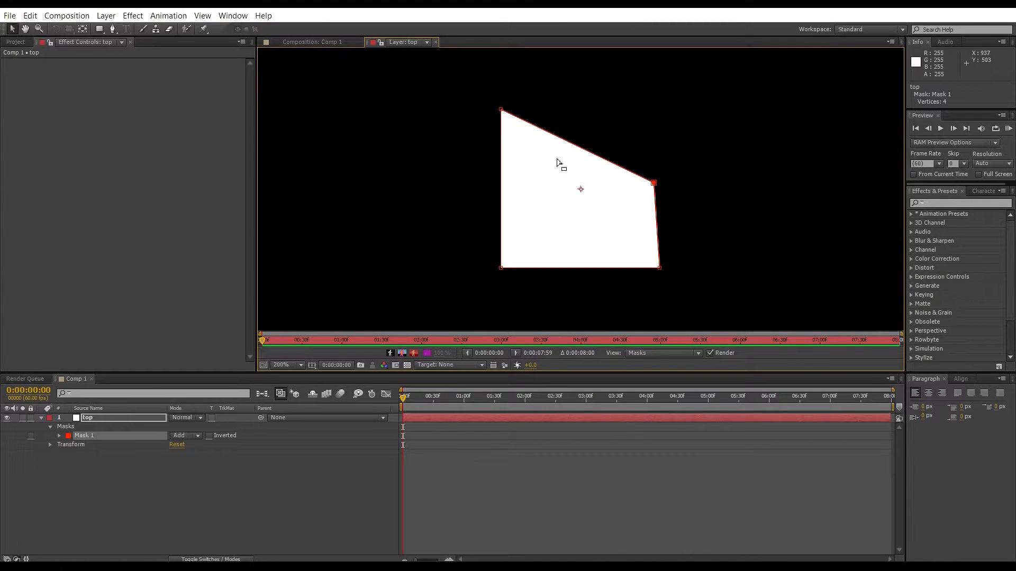
click(295, 42)
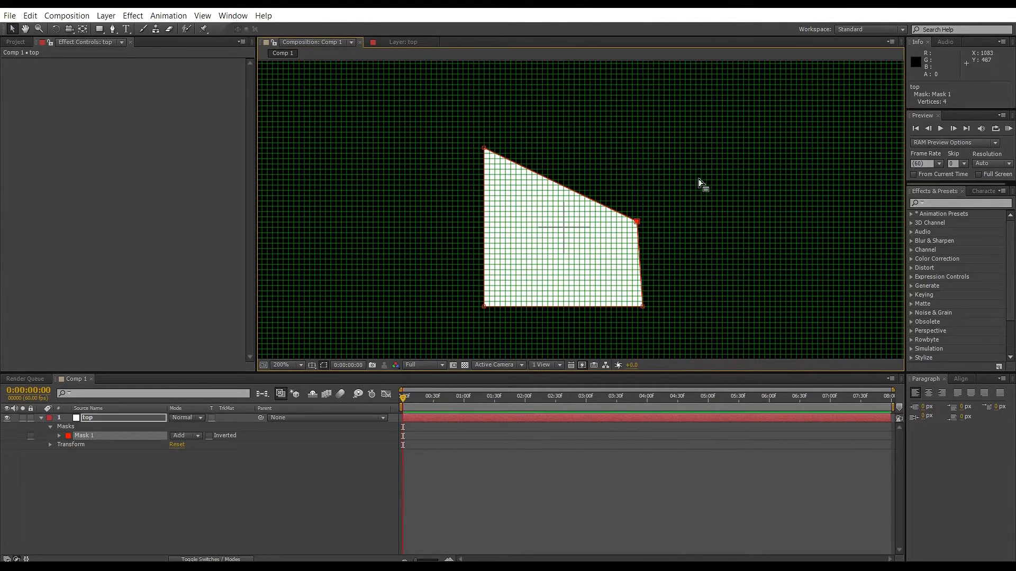
key(ctrl+z)
Free-transform the square mask and rotate it 45° into a diamond.
double_click(604, 148)
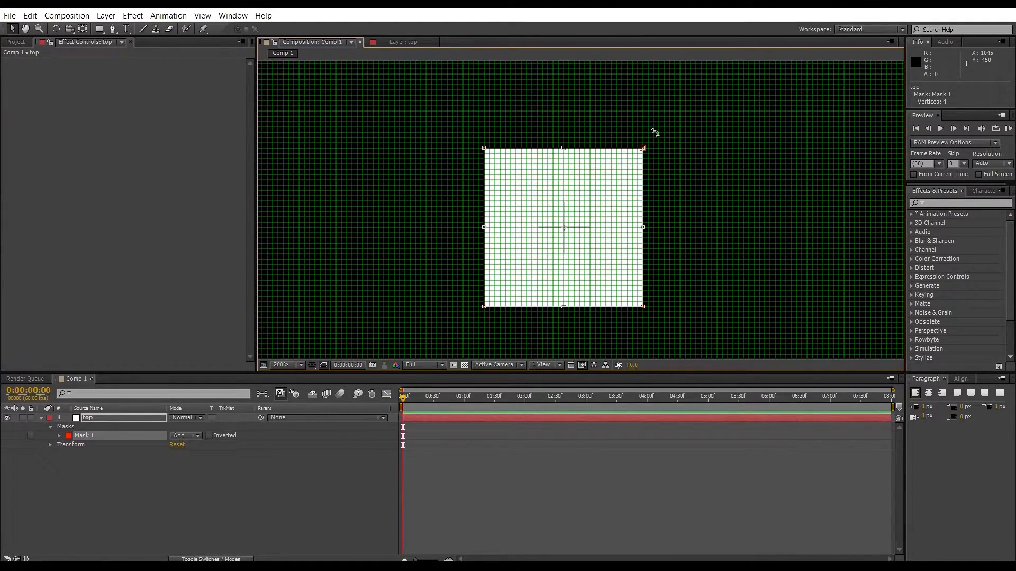
drag(655, 133, 705, 238)
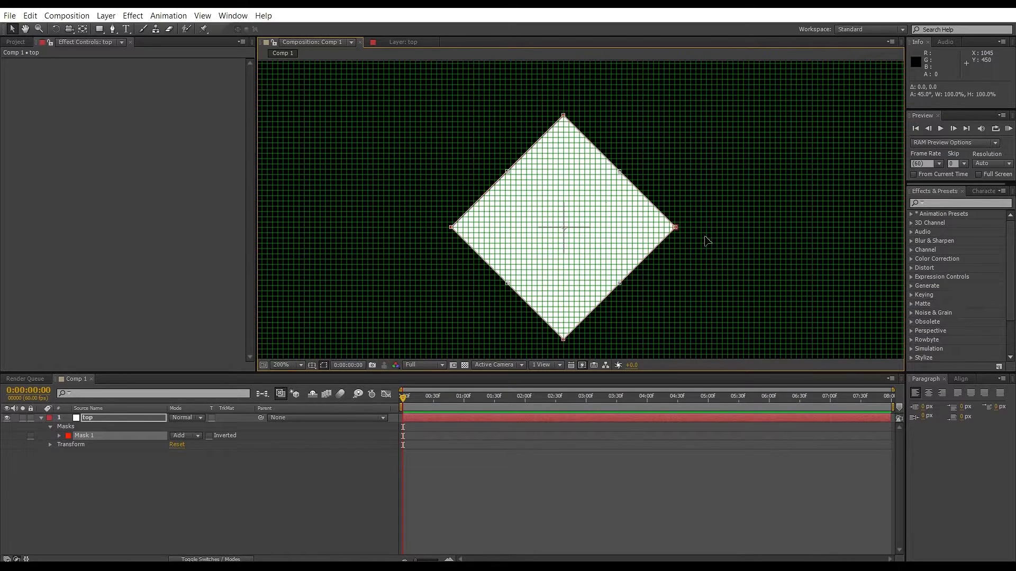
key(Return)
Move the diamond's top and bottom vertices onto its horizontal centre line to flatten it, and show the rulers.
drag(608, 96, 507, 136)
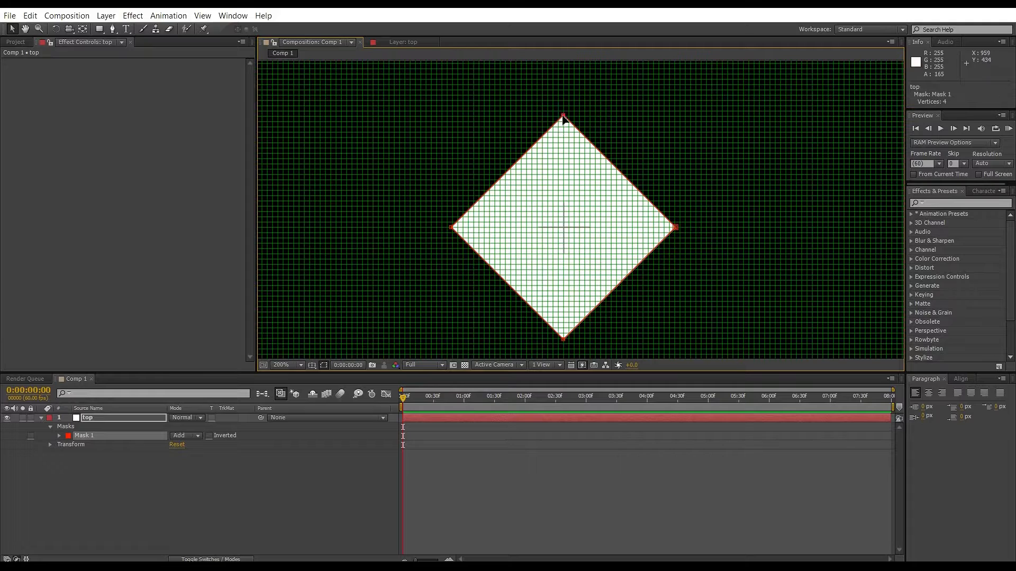
drag(563, 115, 566, 229)
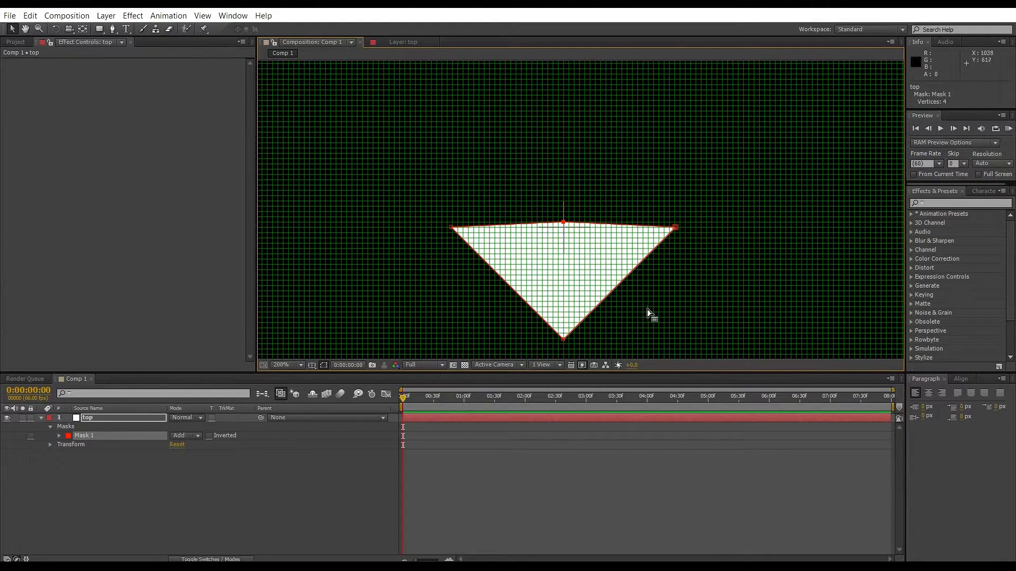
drag(562, 338, 564, 234)
key(ctrl+r)
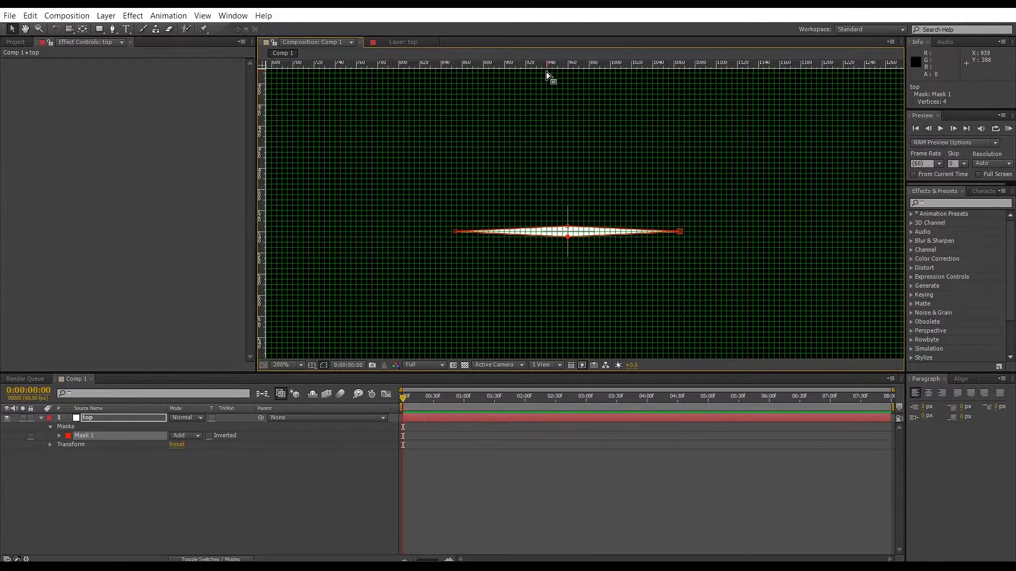
Drag a horizontal guide from the ruler onto the flattened mask's centre line.
drag(620, 63, 614, 229)
scroll(606, 241, up, 6)
scroll(590, 212, down, 2)
drag(846, 179, 847, 181)
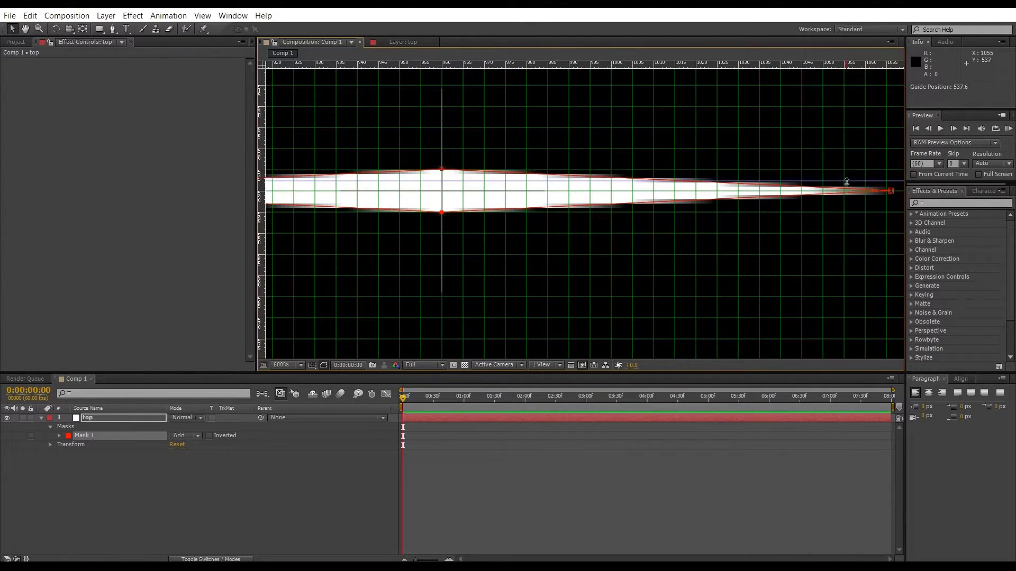
scroll(846, 200, down, 6)
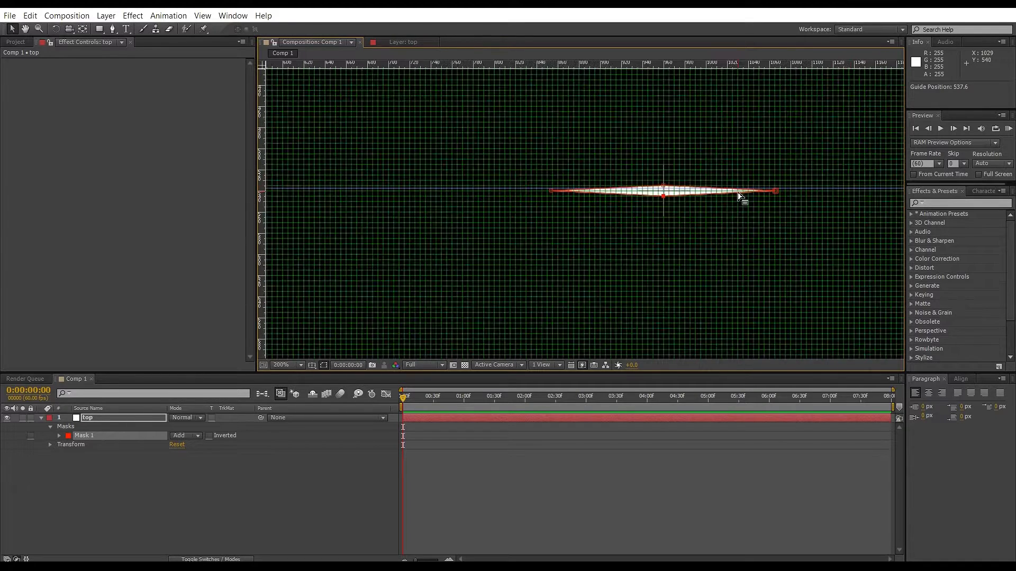
scroll(740, 195, down, 4)
scroll(503, 141, up, 2)
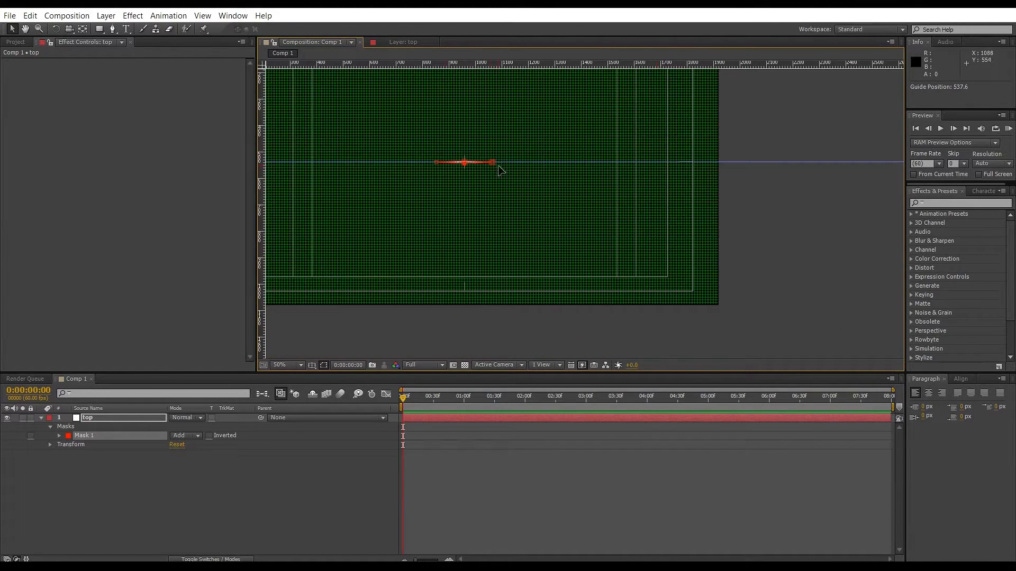
Stretch the mask's right and left vertices outward along the centre line, snapping the left vertex at about x 95 px.
drag(496, 164, 692, 162)
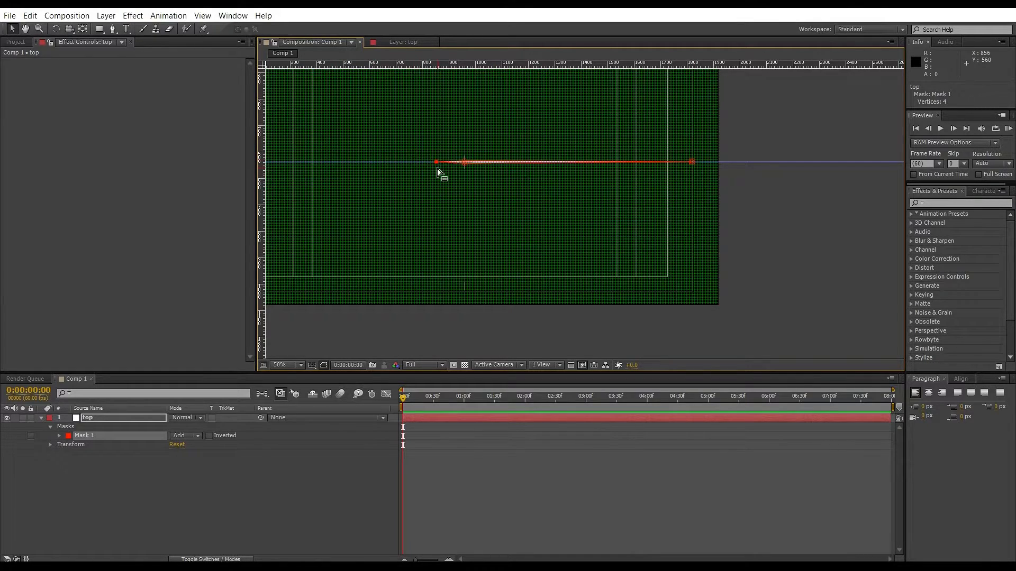
click(417, 176)
scroll(417, 176, down, 2)
drag(430, 161, 325, 189)
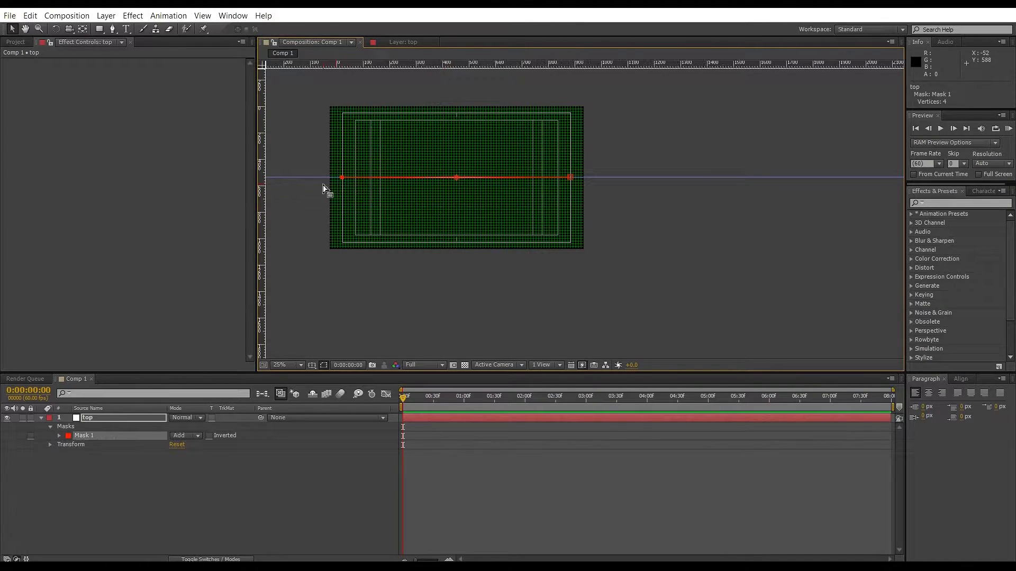
scroll(325, 189, up, 6)
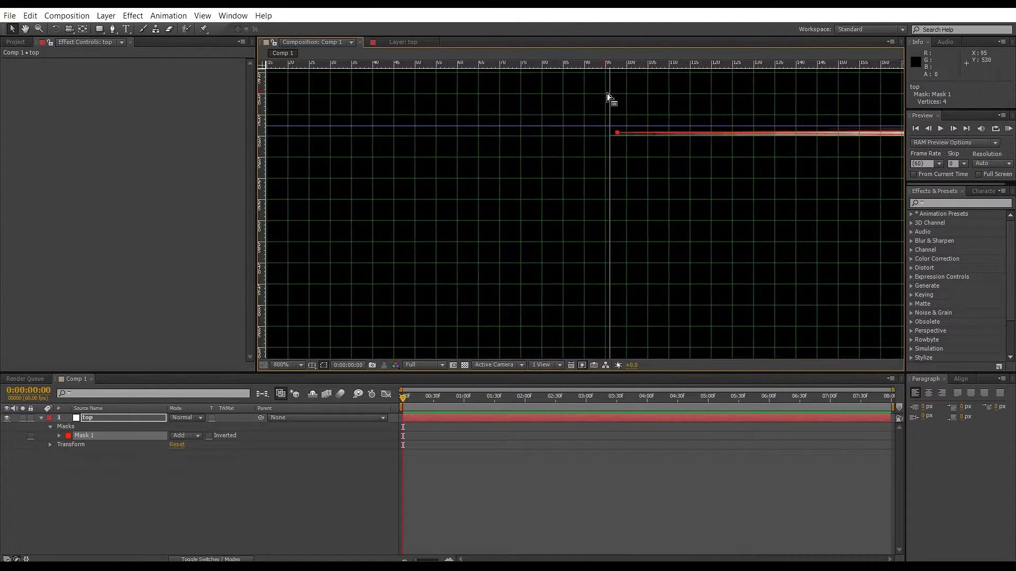
drag(617, 133, 605, 136)
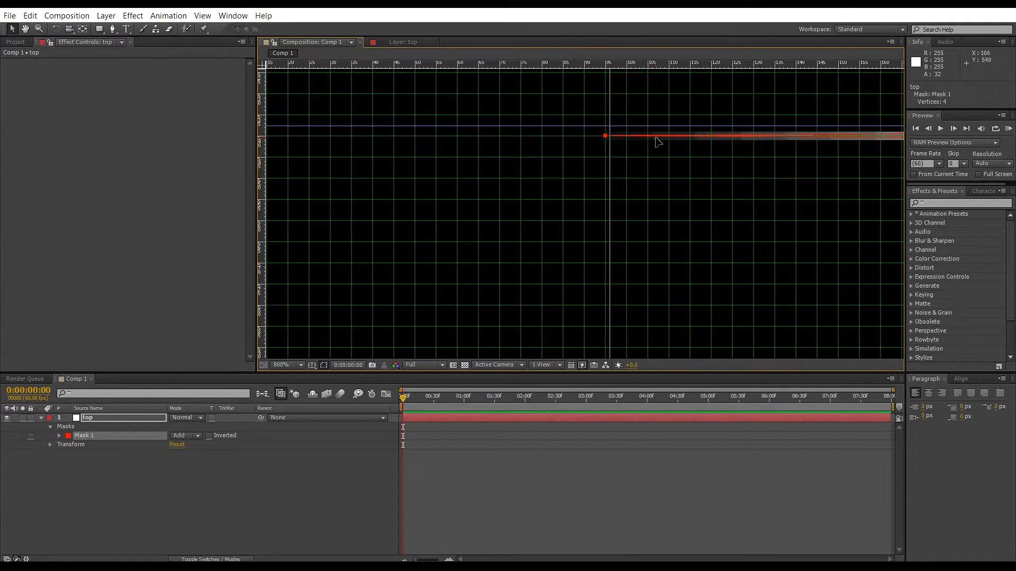
Move the mask's right vertex along the centre line to about x 1825 px.
scroll(526, 125, down, 2)
scroll(762, 113, down, 2)
scroll(751, 106, down, 1)
scroll(754, 113, down, 2)
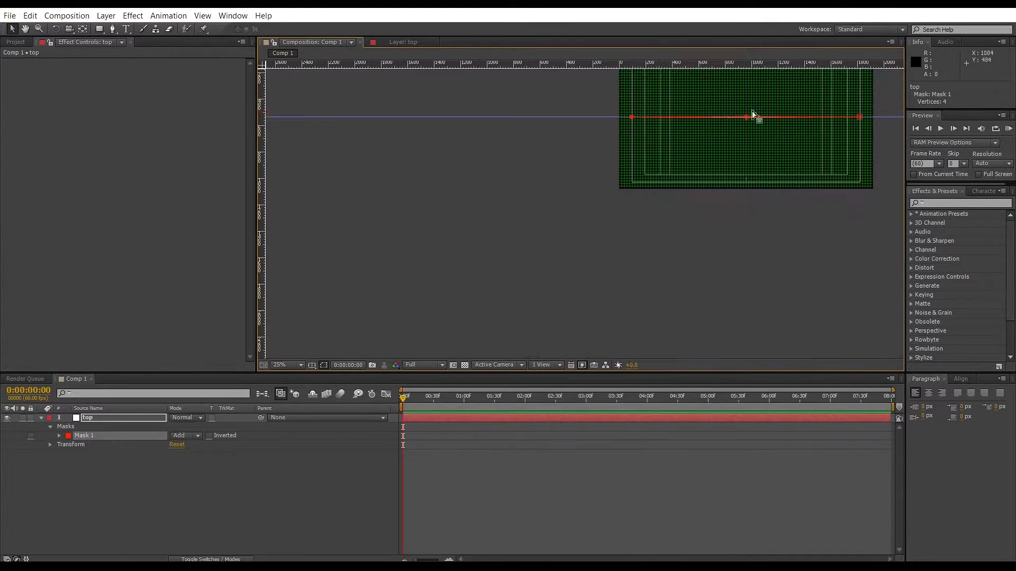
scroll(754, 114, up, 4)
scroll(778, 136, down, 3)
scroll(805, 136, up, 2)
scroll(644, 154, up, 3)
scroll(557, 196, up, 1)
drag(604, 201, 625, 211)
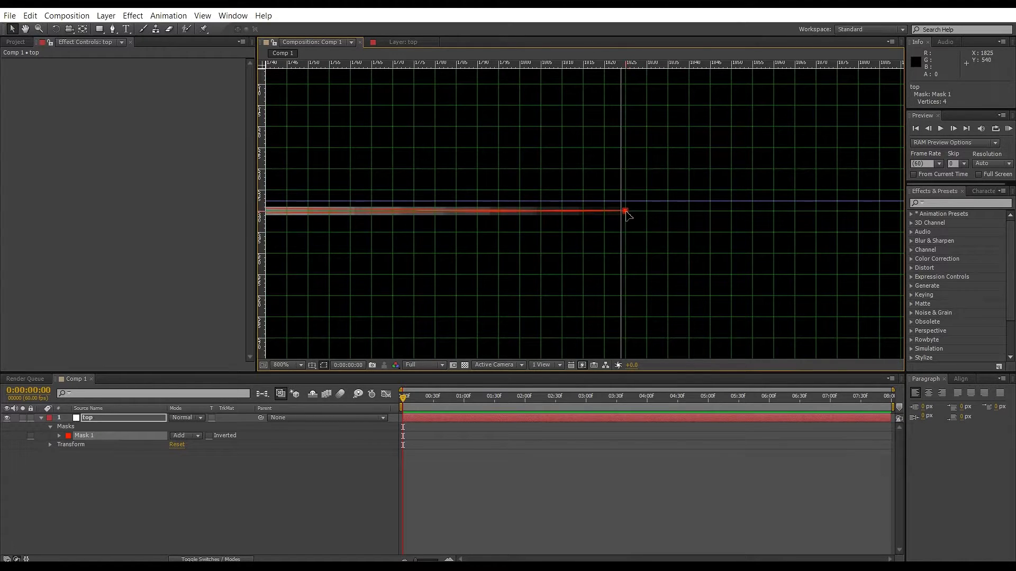
scroll(526, 175, down, 10)
scroll(391, 139, up, 2)
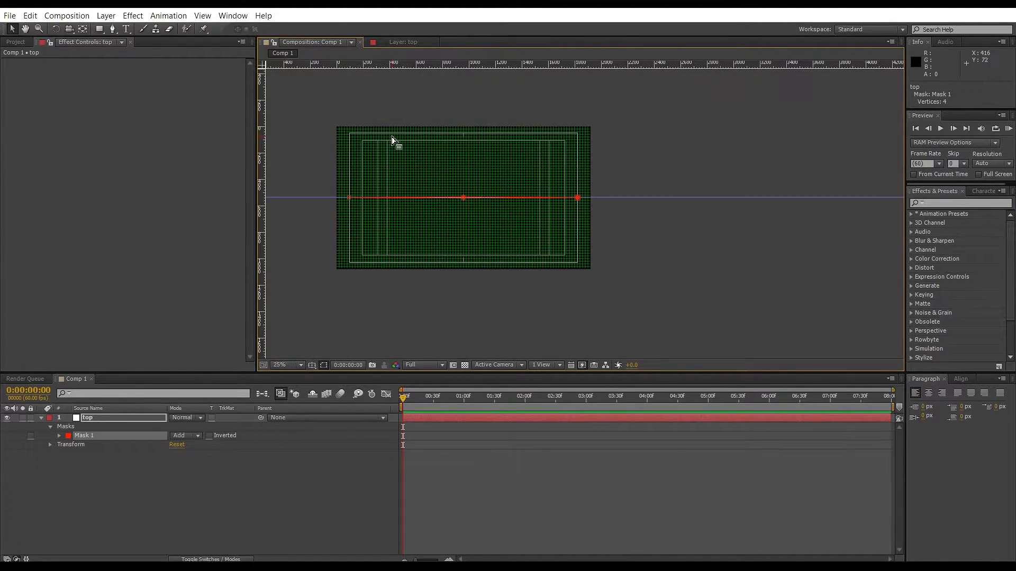
scroll(443, 164, down, 2)
scroll(477, 148, up, 2)
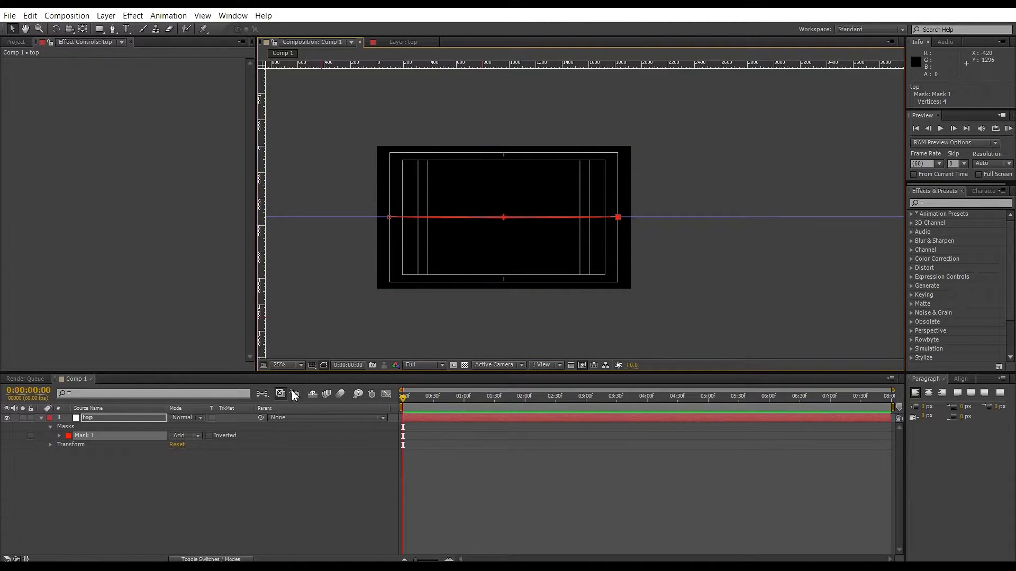
Clear the guides and hide the grid and title/action-safe overlays in the composition viewer.
click(311, 372)
click(202, 16)
click(193, 176)
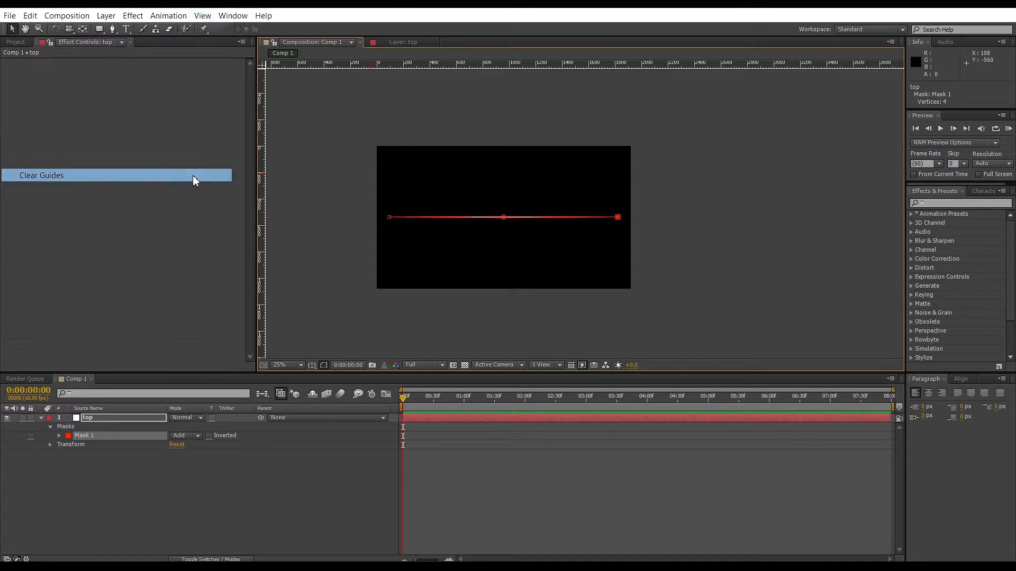
click(323, 365)
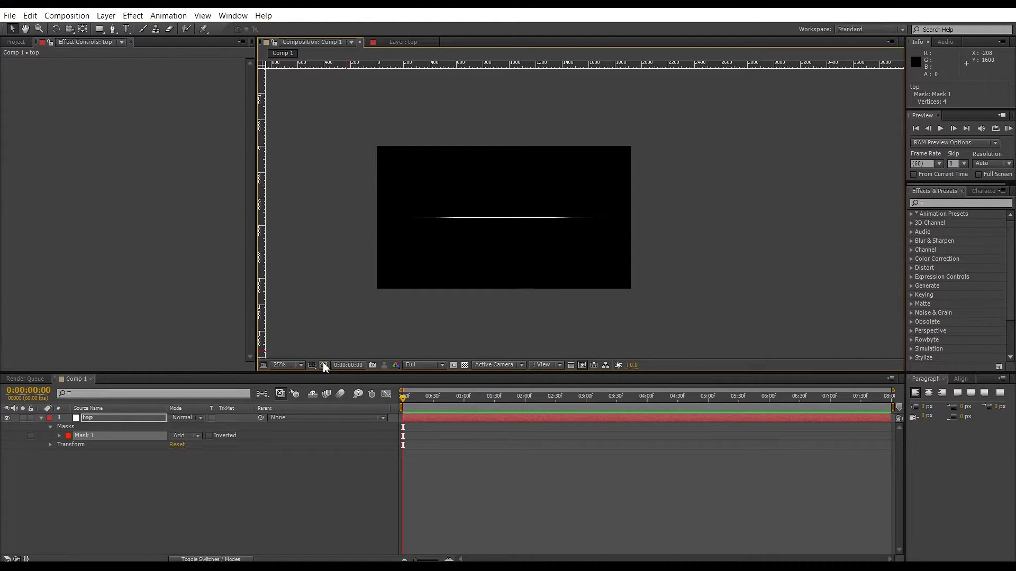
Duplicate the top layer and rename the lower copy btm.
click(85, 426)
key(ctrl+d)
click(96, 426)
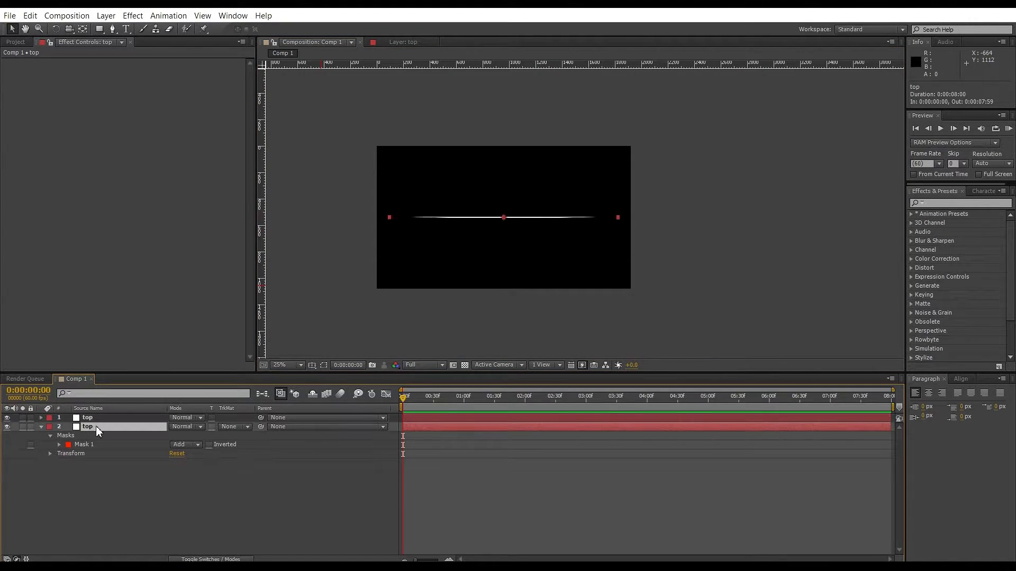
key(Return)
text(b)
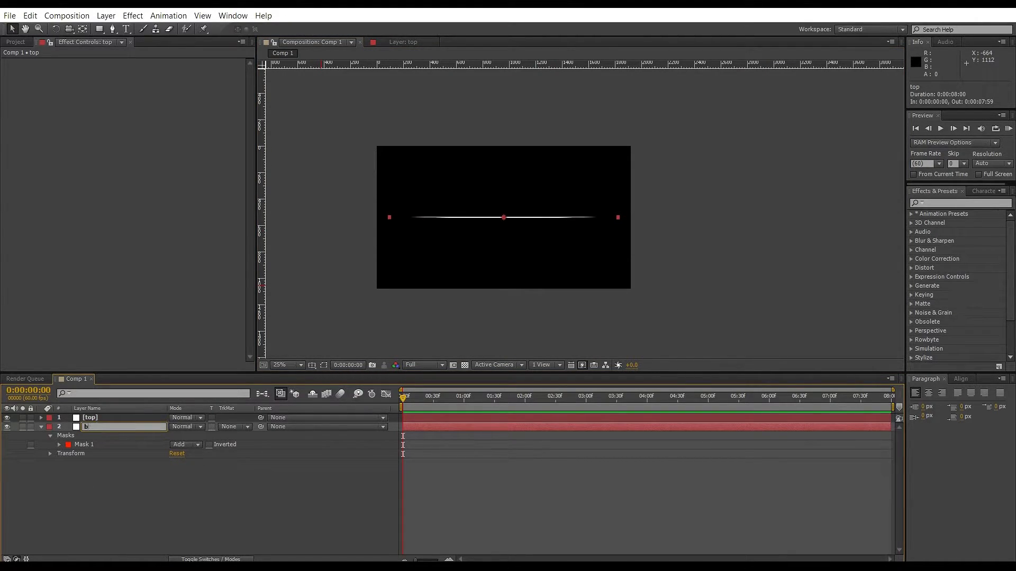
text(tm)
key(Return)
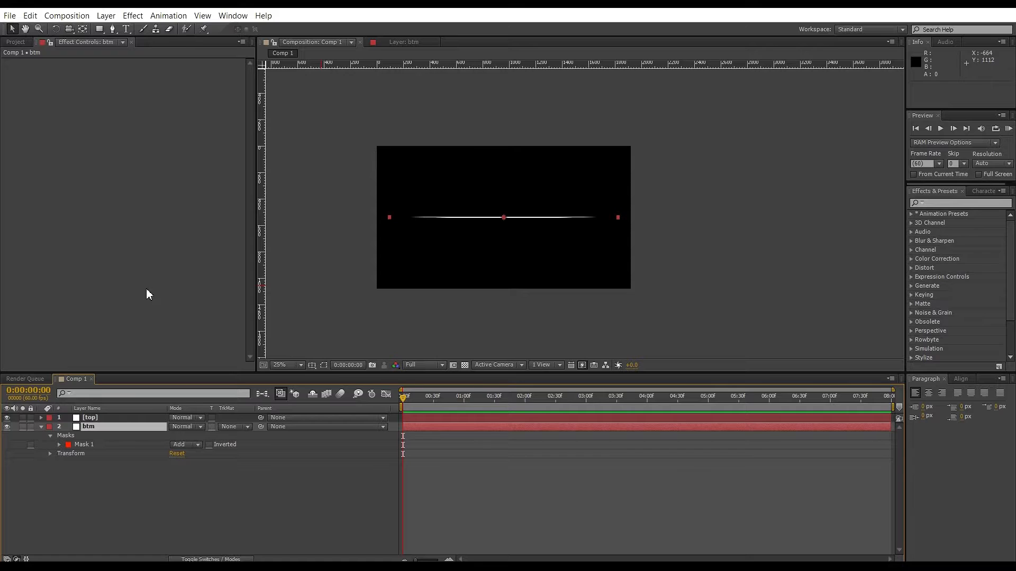
Change the btm solid's colour to orange in its solid settings.
key(ctrl+shift+y)
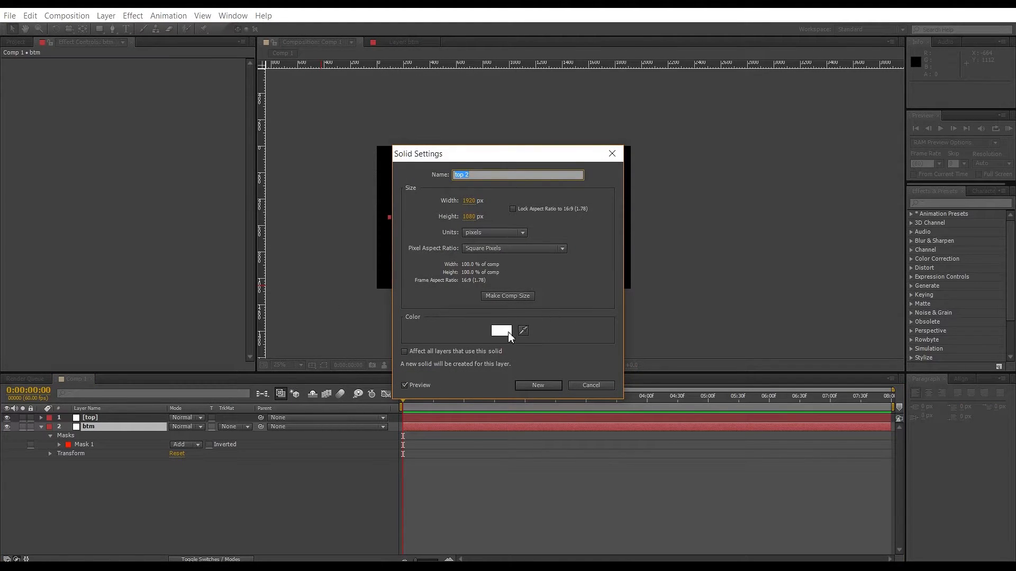
click(501, 331)
click(528, 300)
click(529, 303)
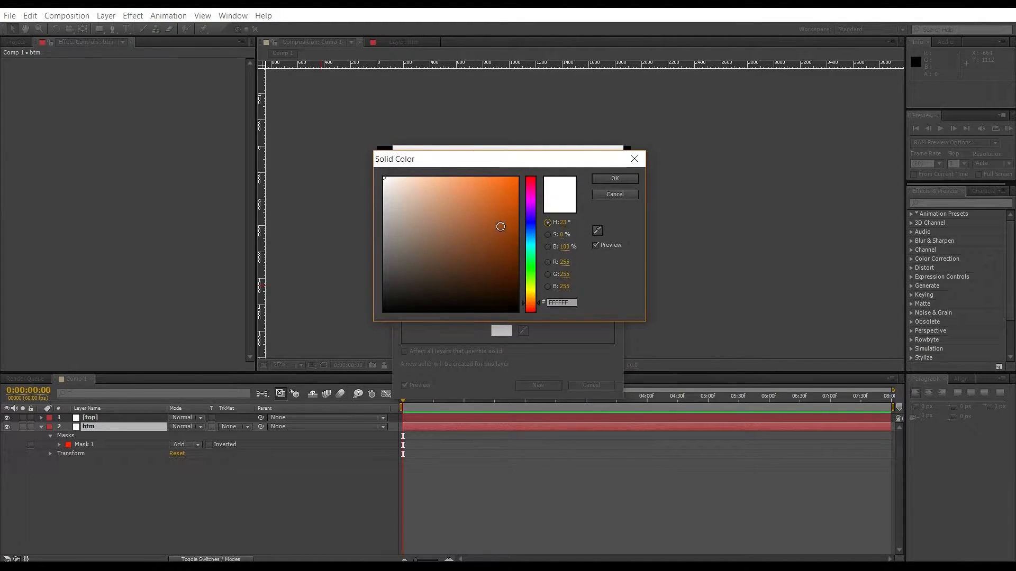
drag(501, 227, 529, 152)
click(615, 179)
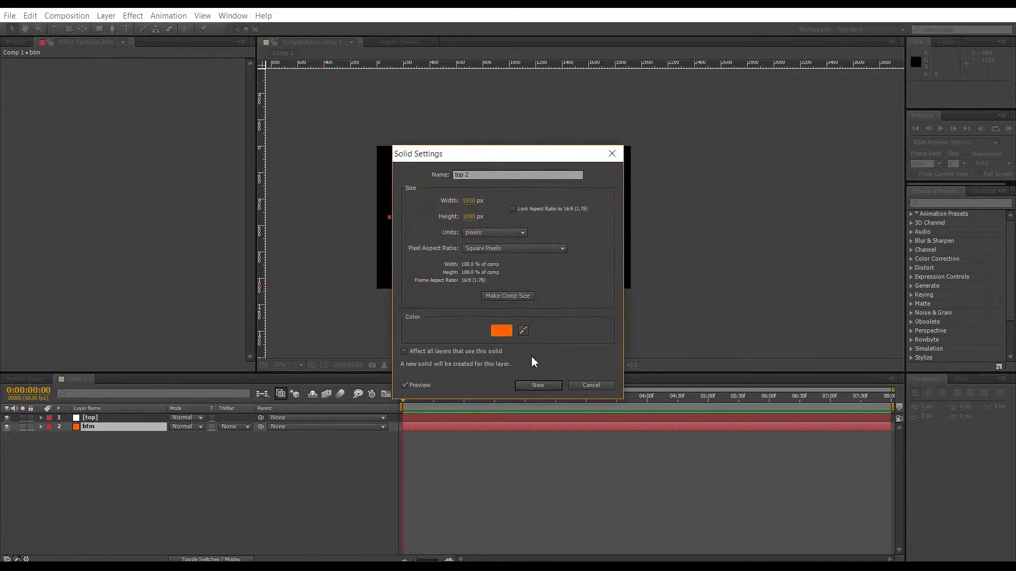
click(531, 385)
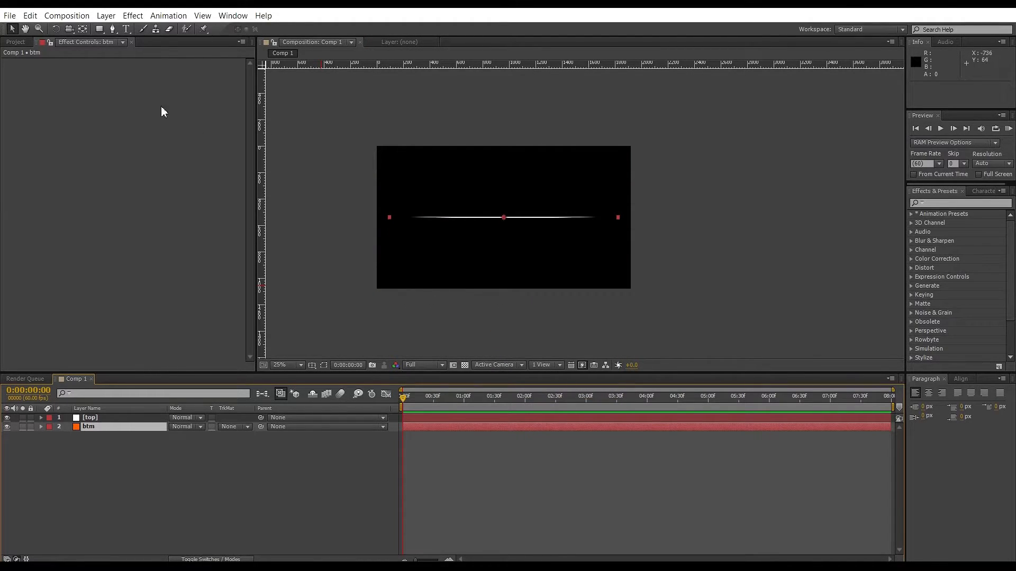
click(106, 15)
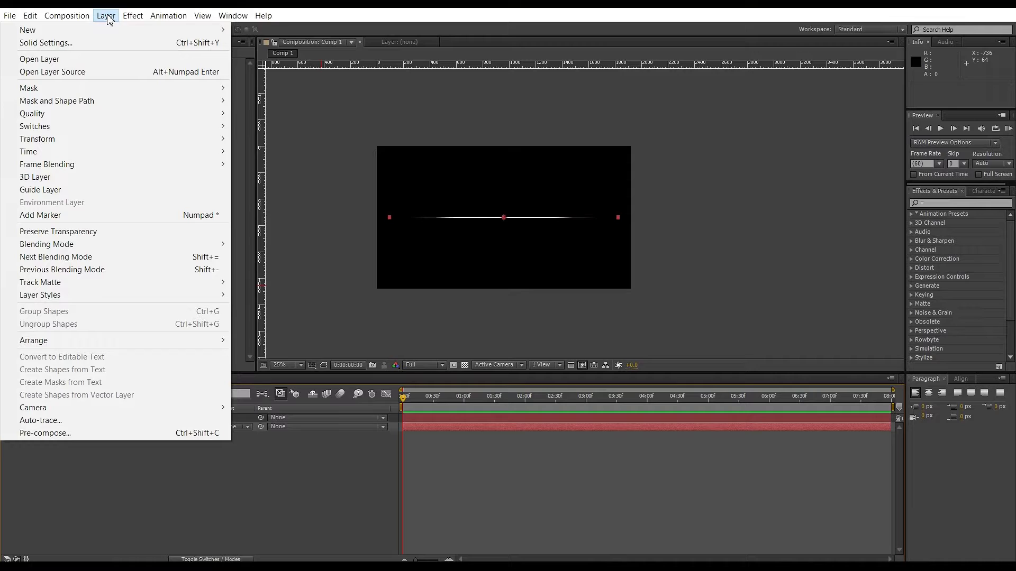
click(108, 17)
scroll(496, 217, up, 2)
scroll(495, 218, down, 2)
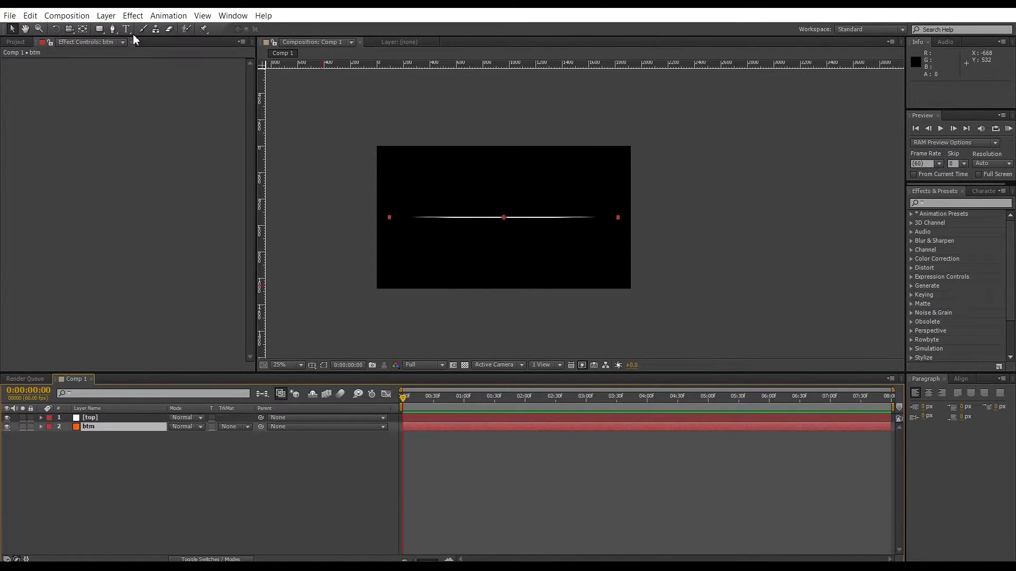
key(ctrl+y)
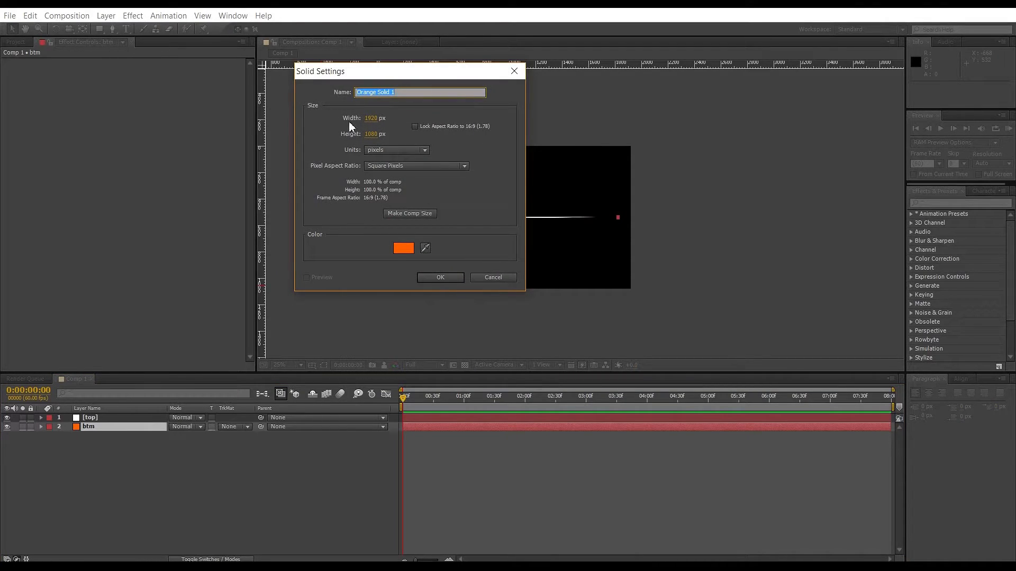
click(514, 71)
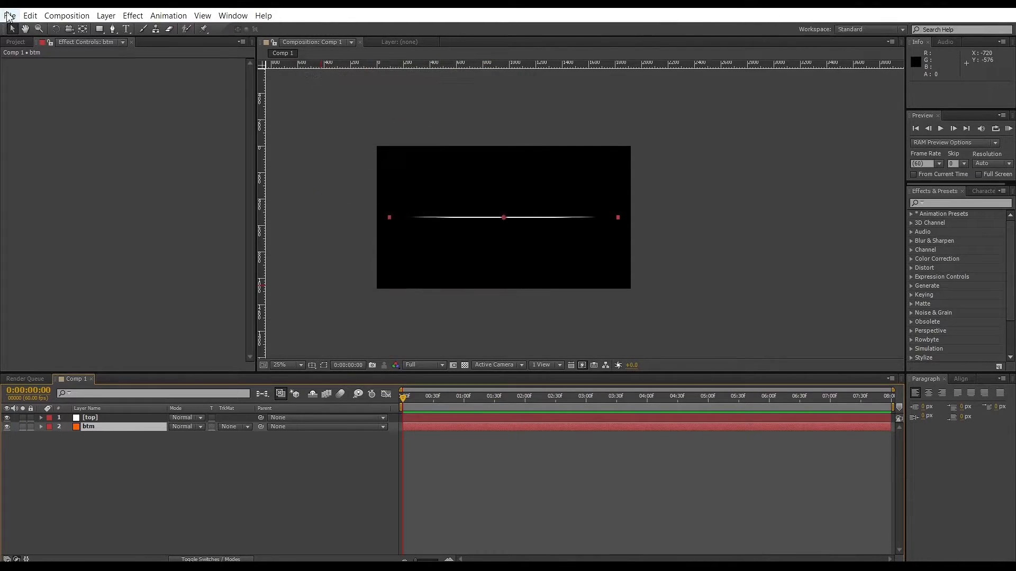
Add a new null object layer.
click(106, 16)
mouse_move(117, 33)
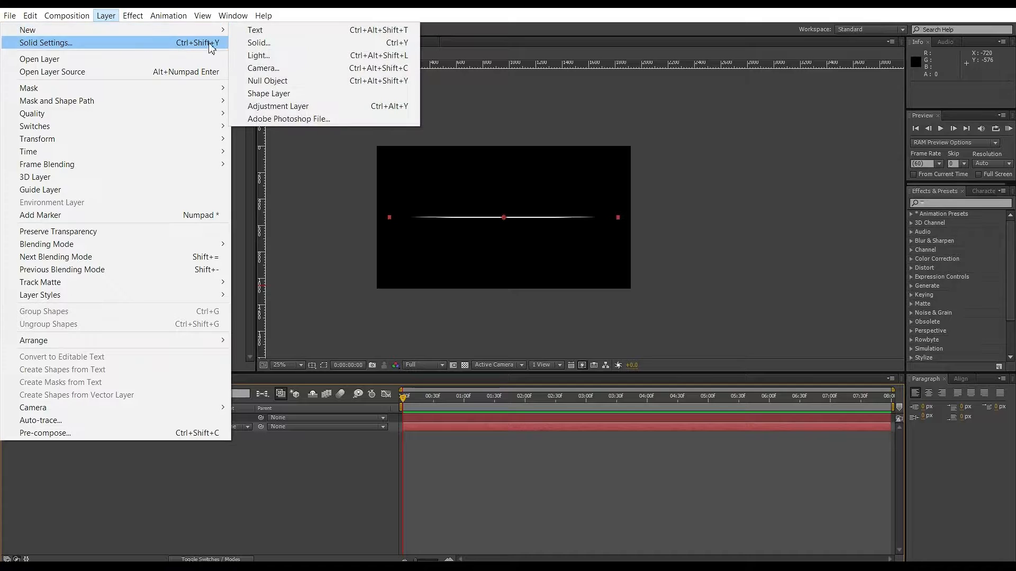
click(267, 81)
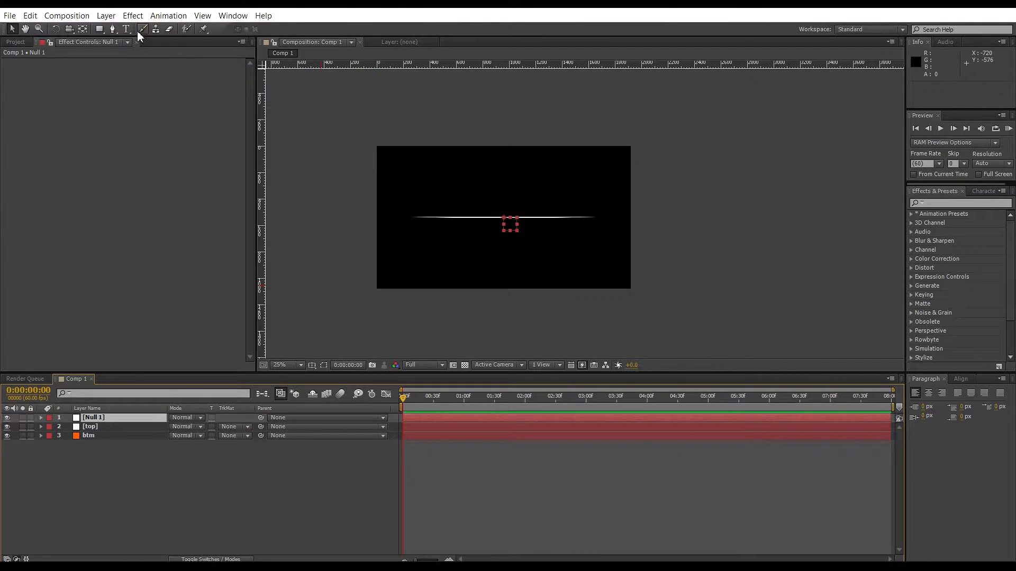
Apply a Slider Control expression control to the null layer.
click(134, 17)
mouse_move(122, 137)
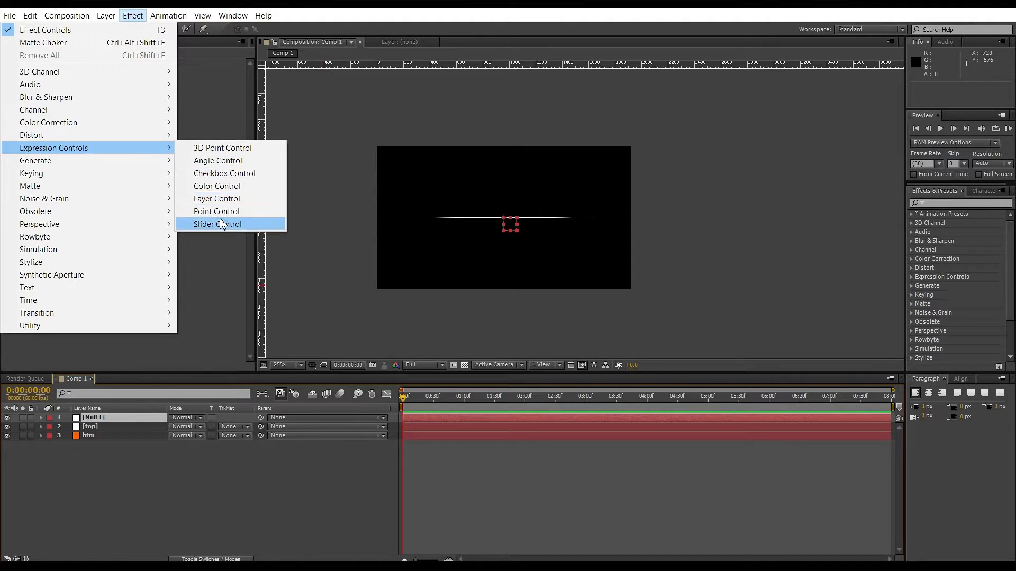
click(221, 224)
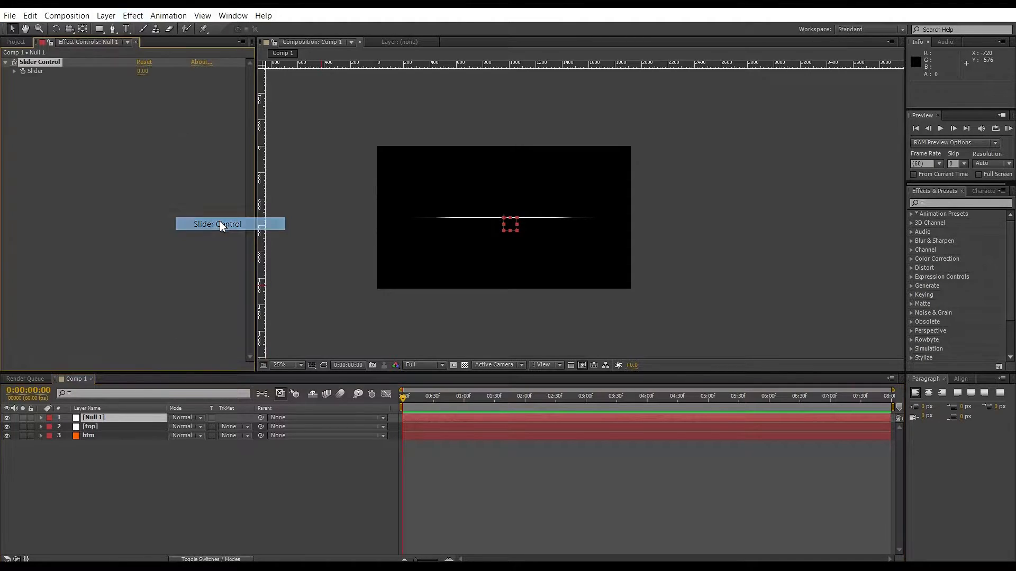
Duplicate the slider control and rename the two sliders top and btm.
key(ctrl+d)
click(47, 62)
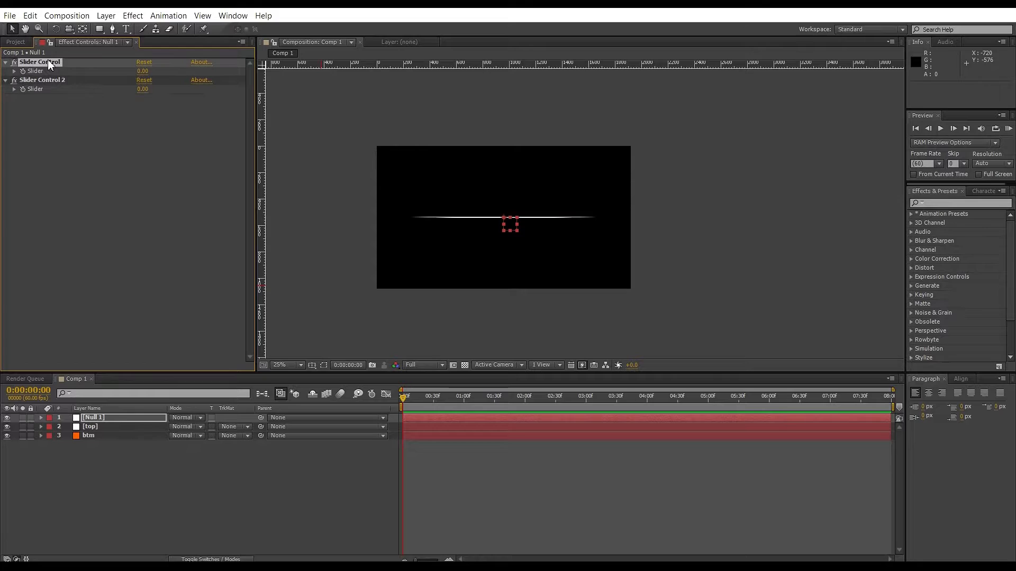
key(Return)
text(top)
click(49, 81)
key(Return)
text(btm)
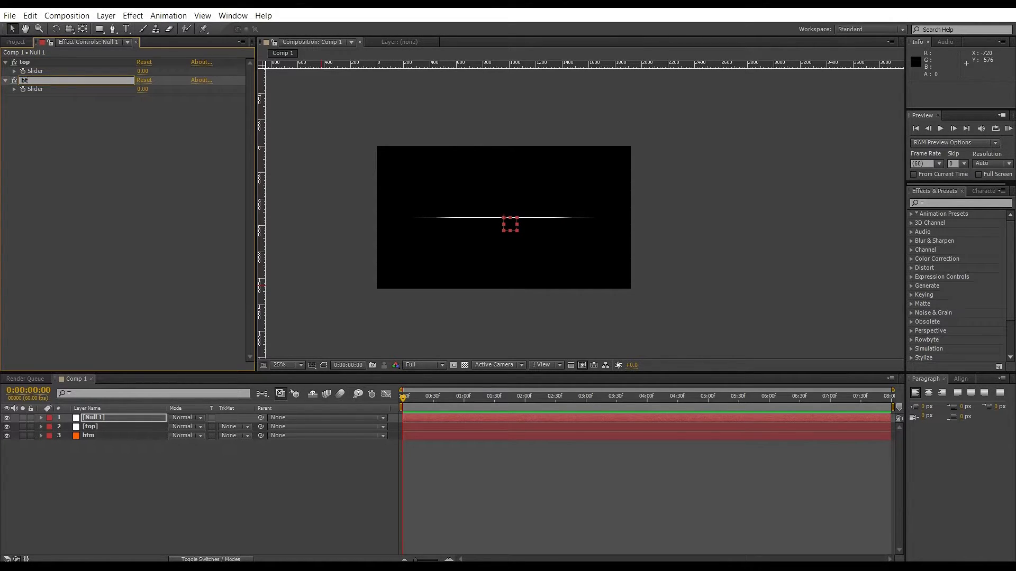
key(Return)
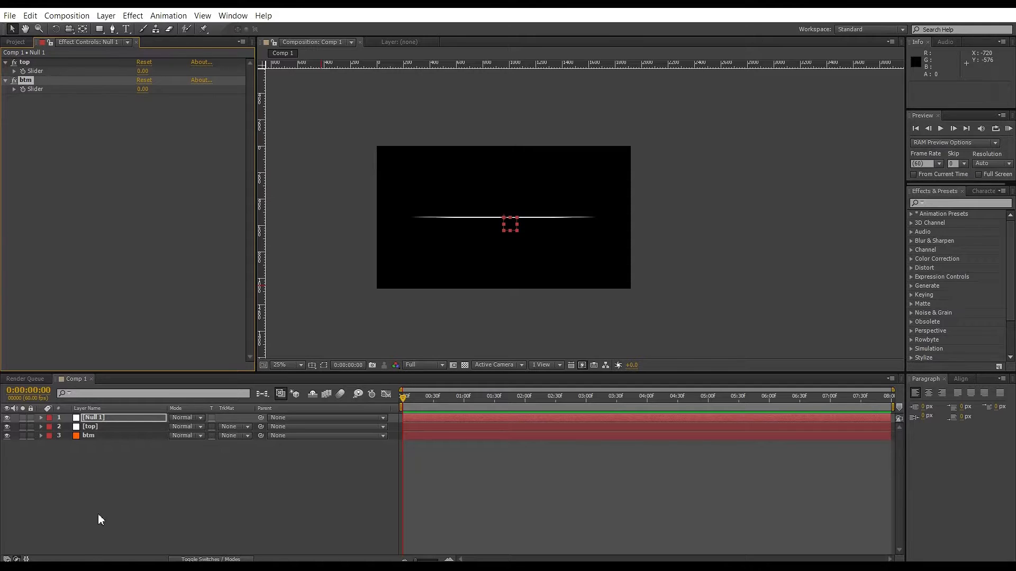
Add an expression to the top layer's Mask Expansion and pick-whip it to the null's top slider.
click(90, 428)
key(m)
key(m)
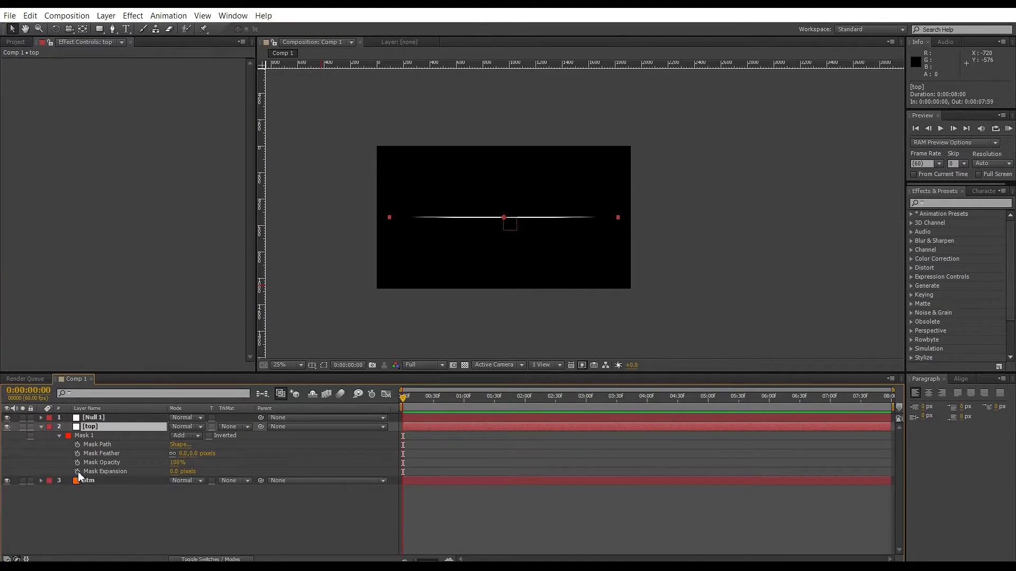
alt+click(78, 472)
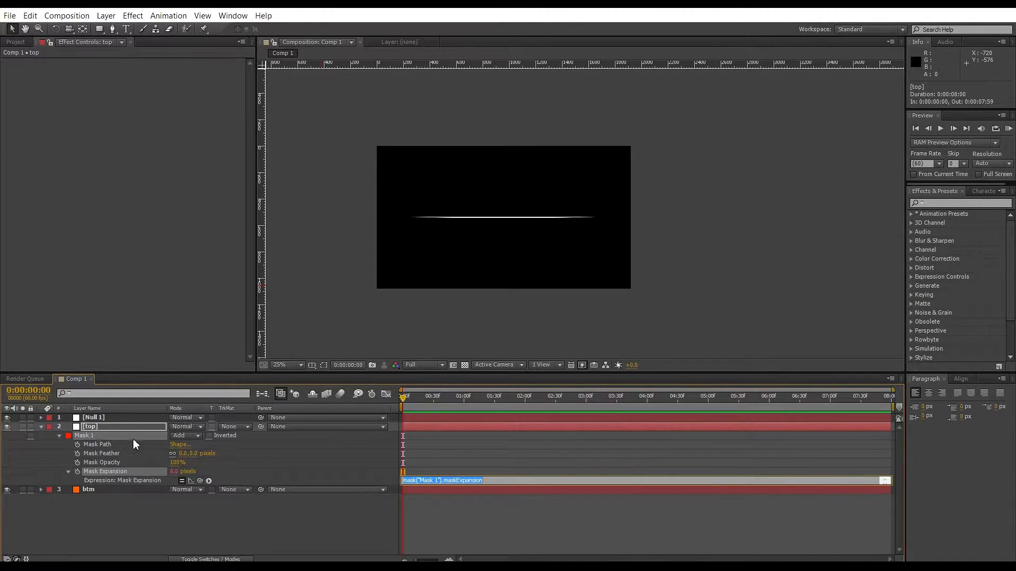
click(91, 417)
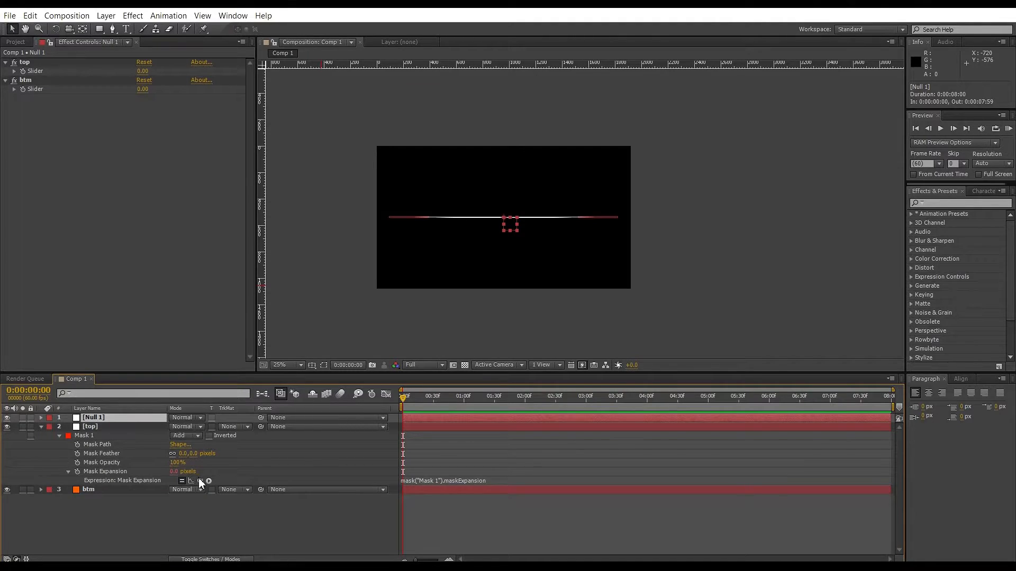
drag(201, 483, 37, 75)
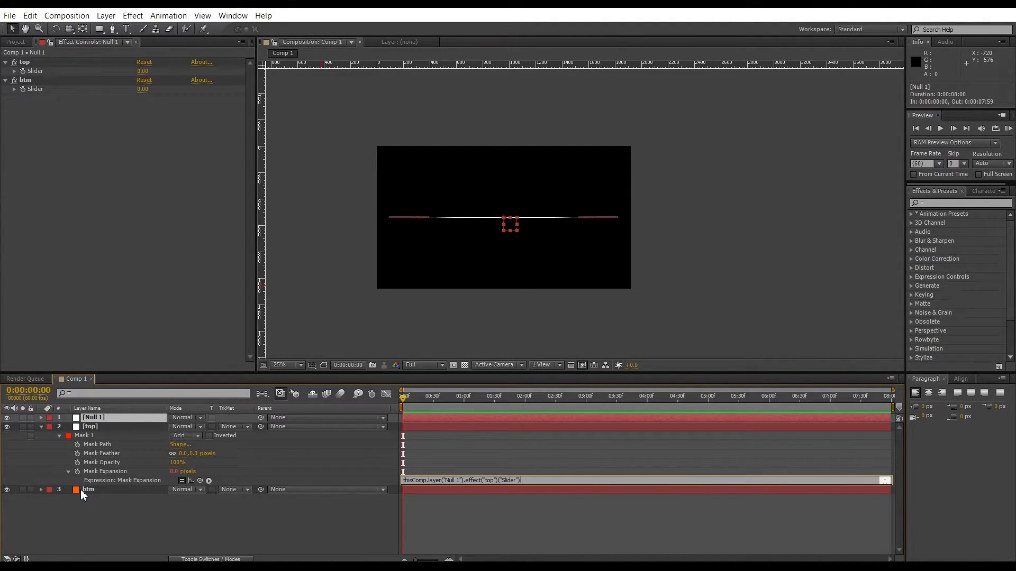
Add an expression to the btm layer's Mask Expansion and pick-whip it to the null's btm slider.
click(83, 490)
key(m)
key(m)
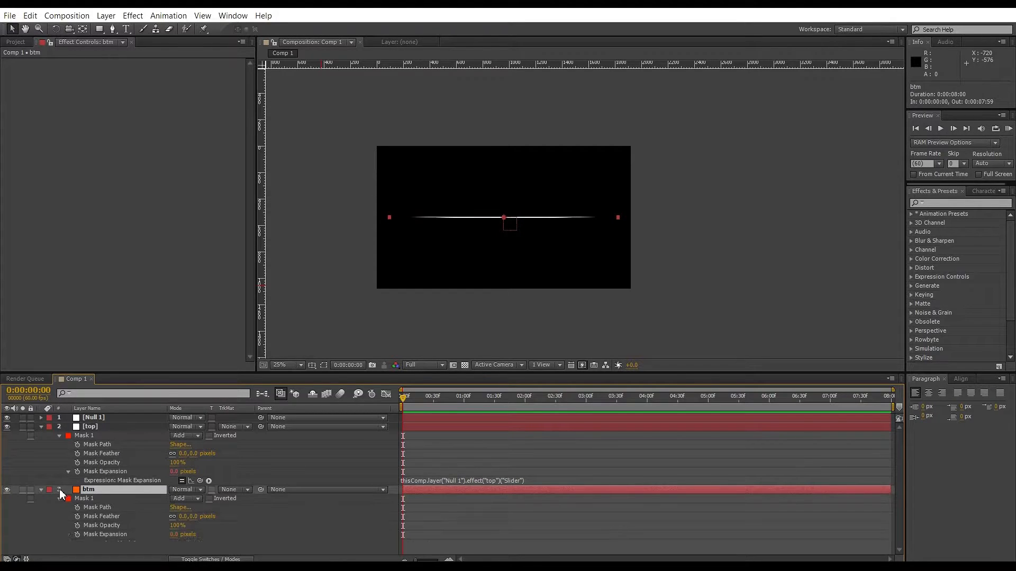
alt+click(77, 534)
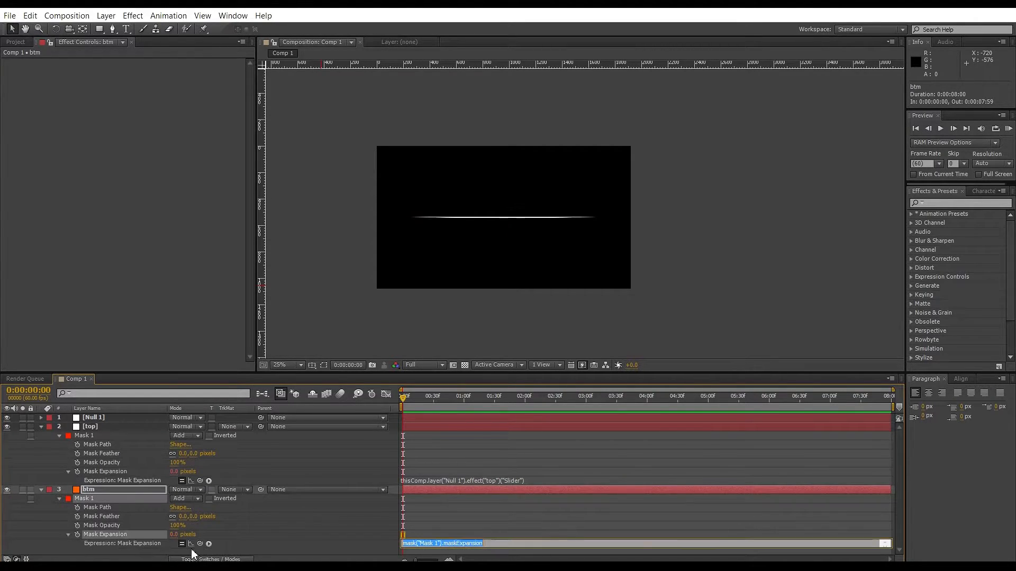
click(124, 417)
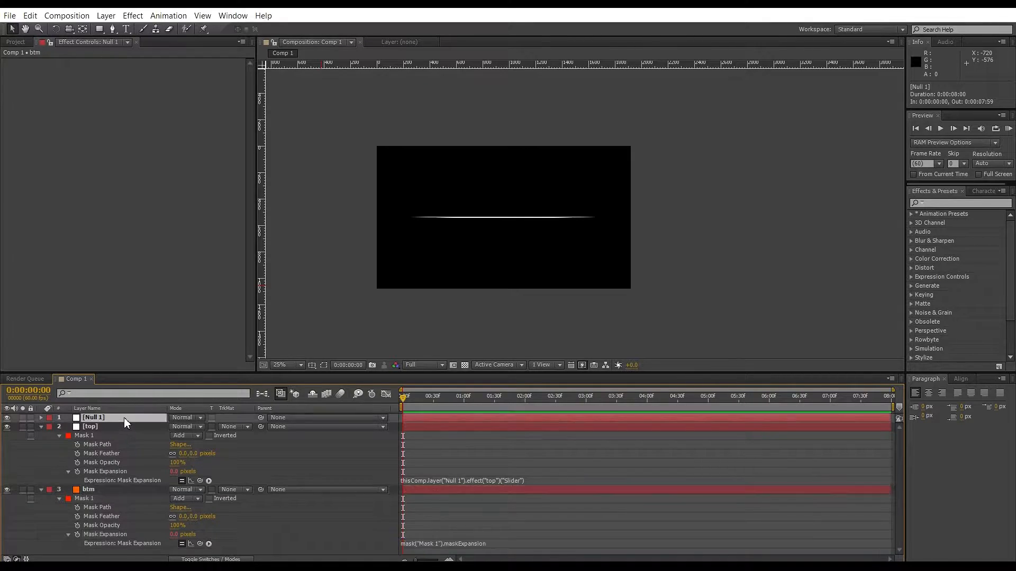
drag(200, 543, 42, 93)
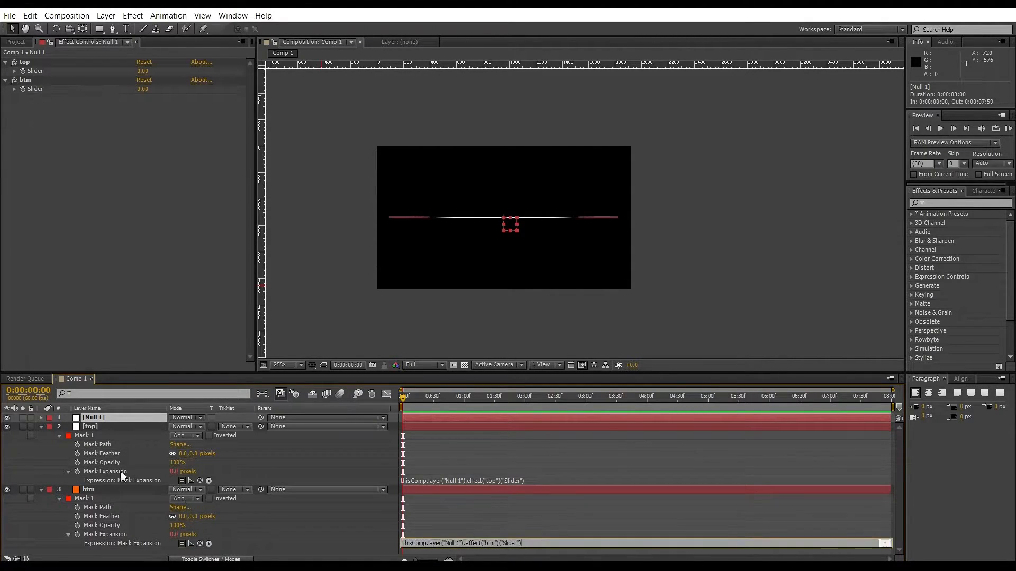
Set the btm layer's mask feather to 7 pixels.
click(109, 427)
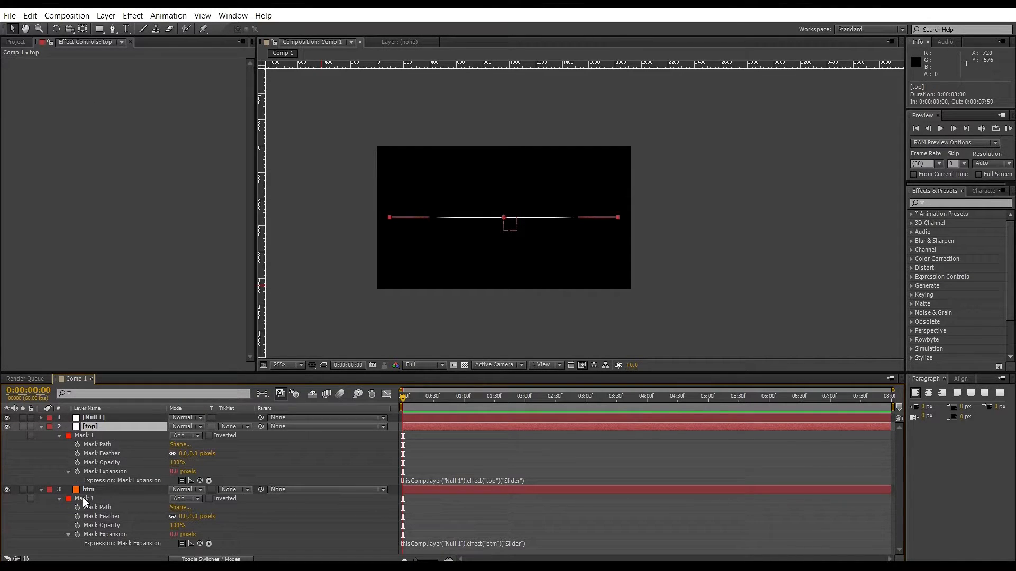
click(183, 516)
text(7)
key(Return)
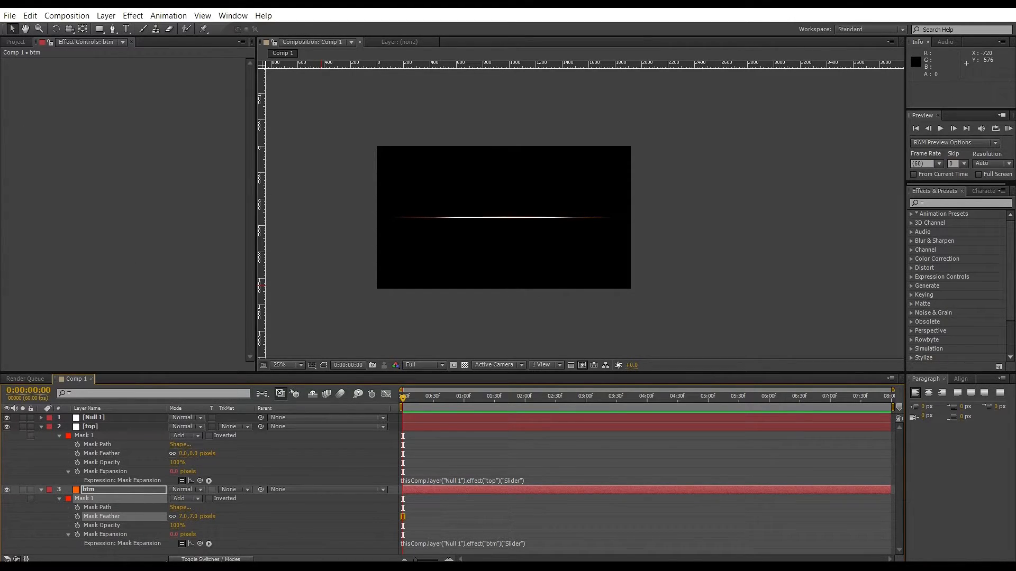
Set the null's btm slider to -2.
click(98, 418)
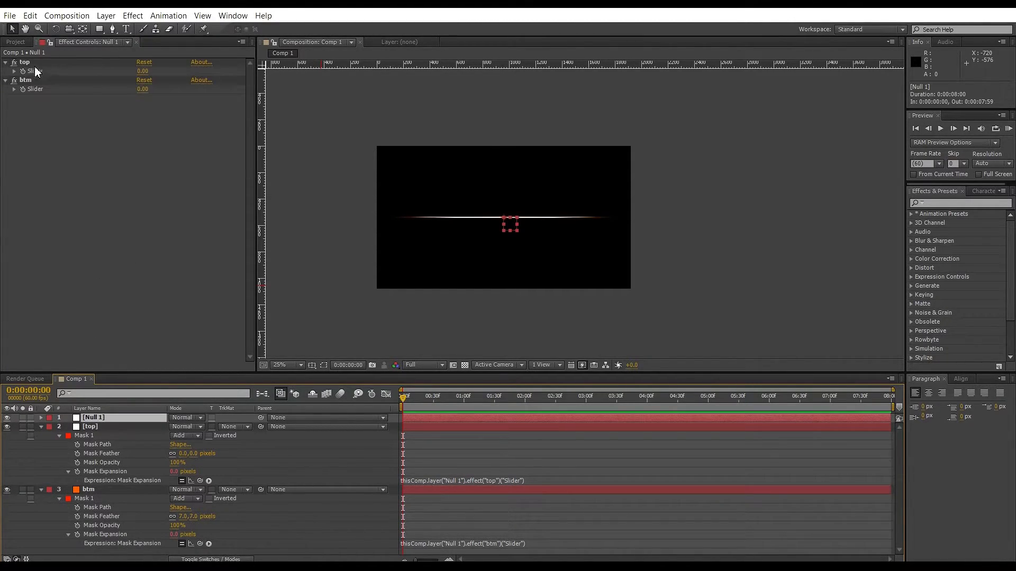
click(143, 72)
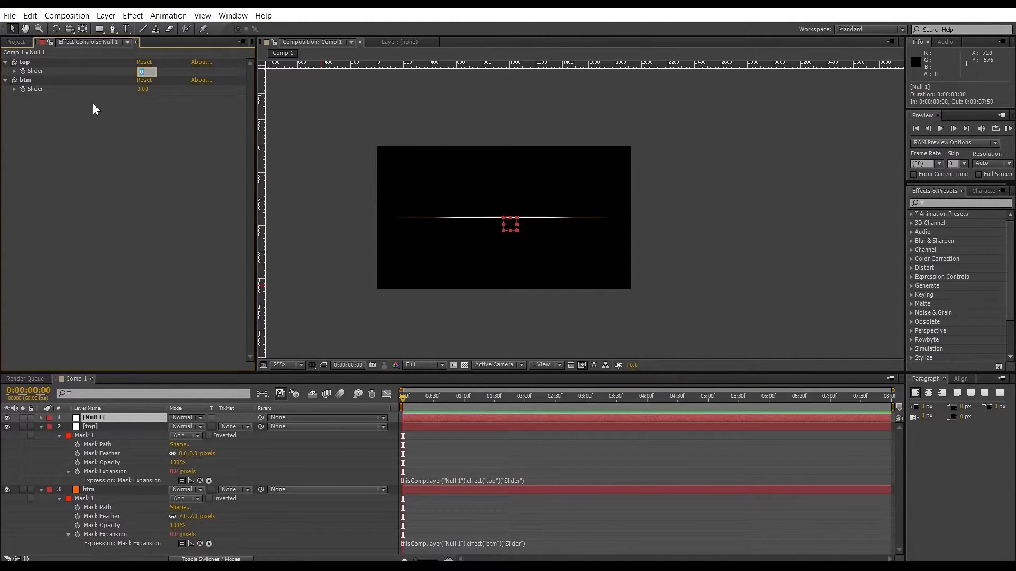
click(144, 89)
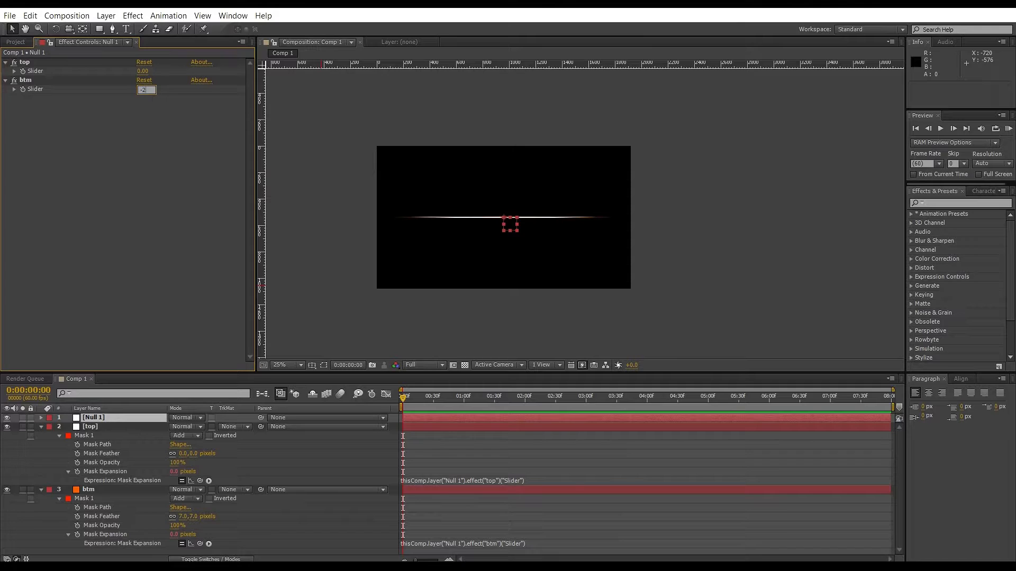
key(Return)
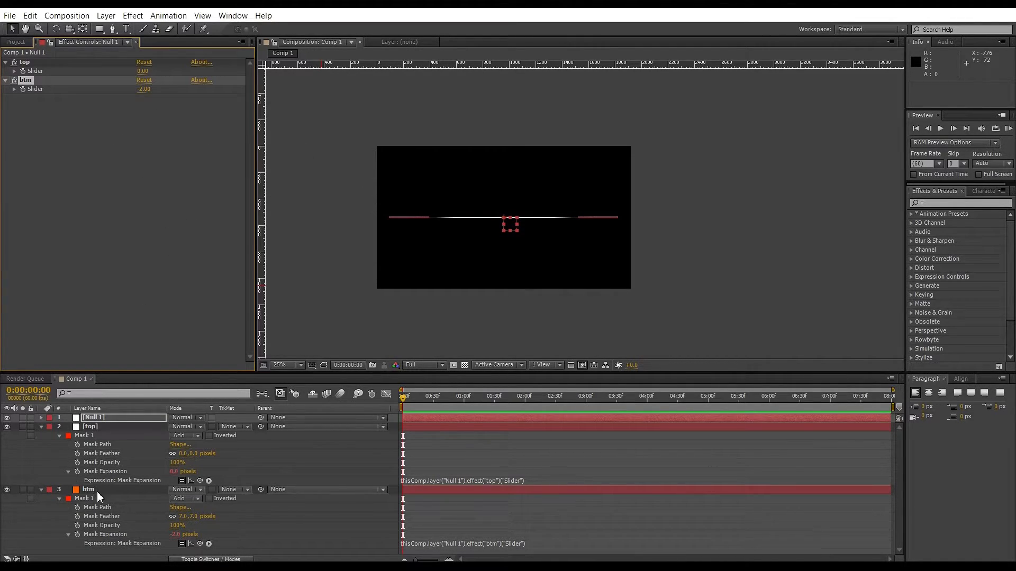
Set the btm slider back to 0 and the top slider to -2.
click(145, 81)
click(144, 90)
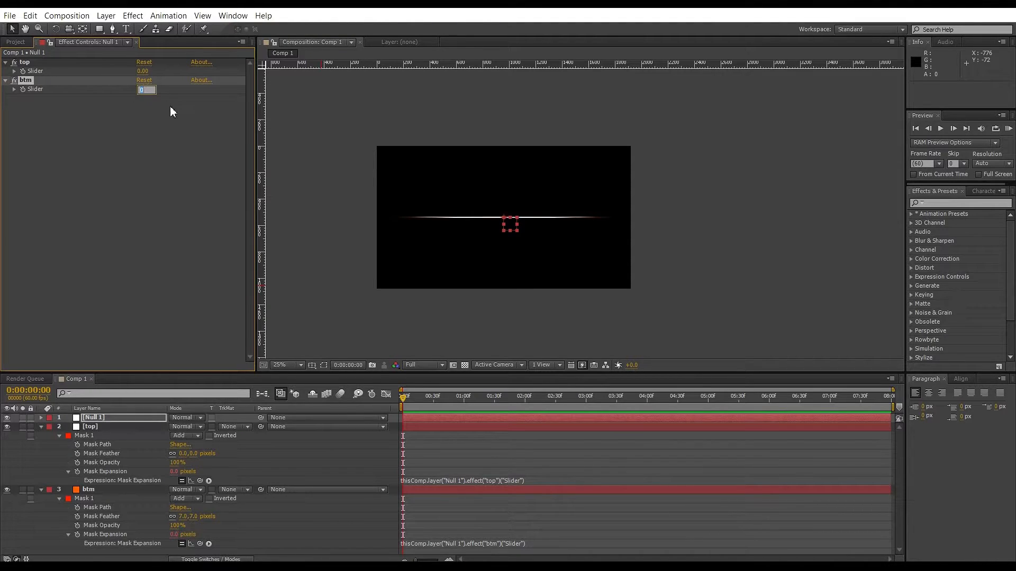
click(143, 72)
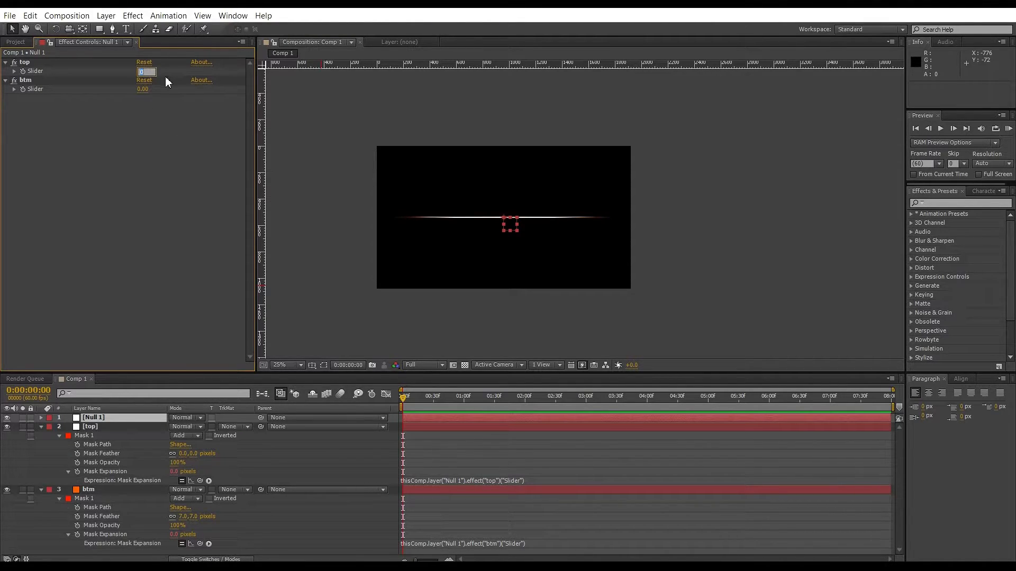
key(Return)
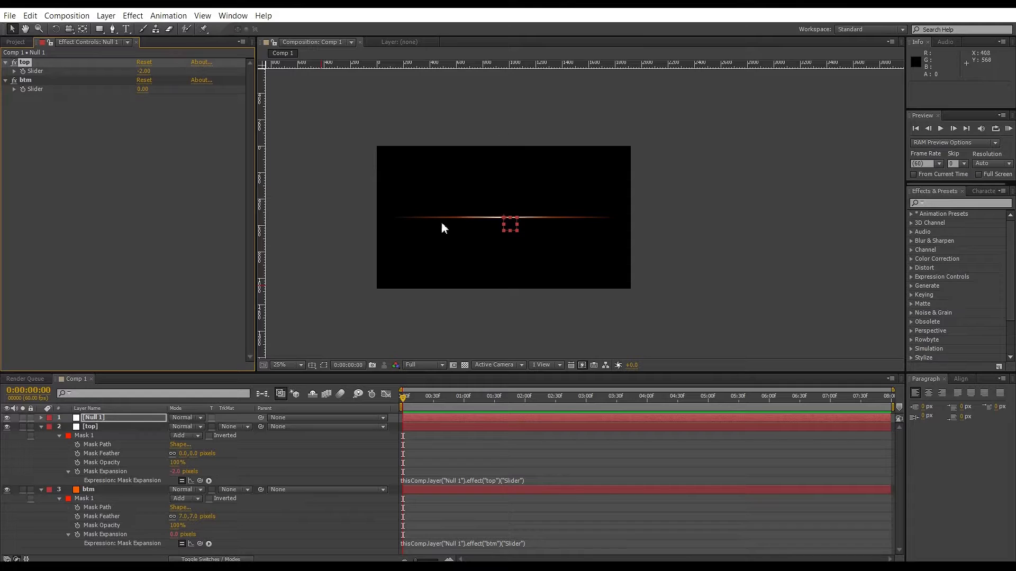
Set the null's top slider to -1.
click(144, 72)
text(-1)
key(Return)
scroll(585, 214, up, 4)
scroll(422, 236, down, 4)
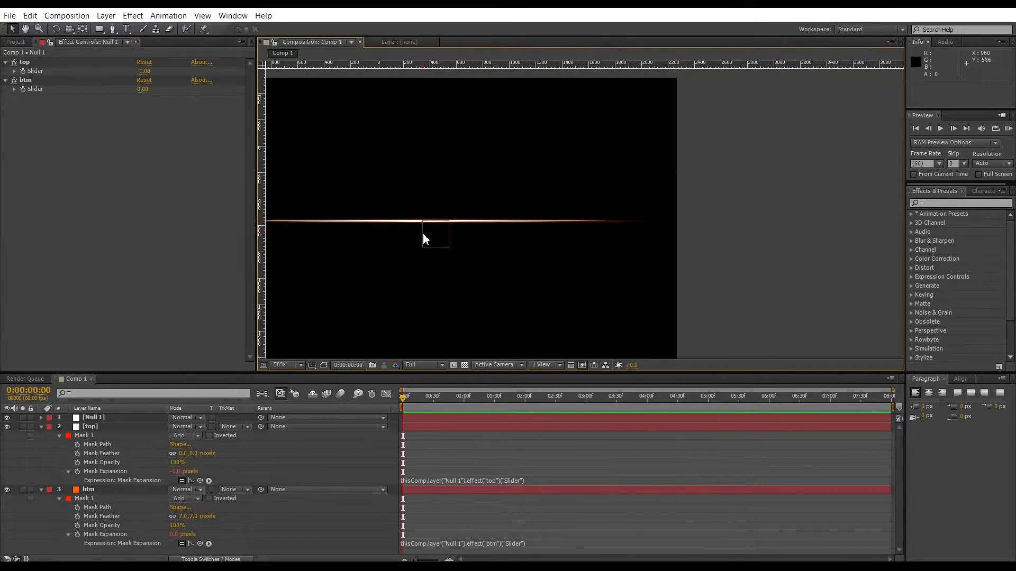
Set the null's top slider to -2.
scroll(376, 220, up, 2)
click(146, 72)
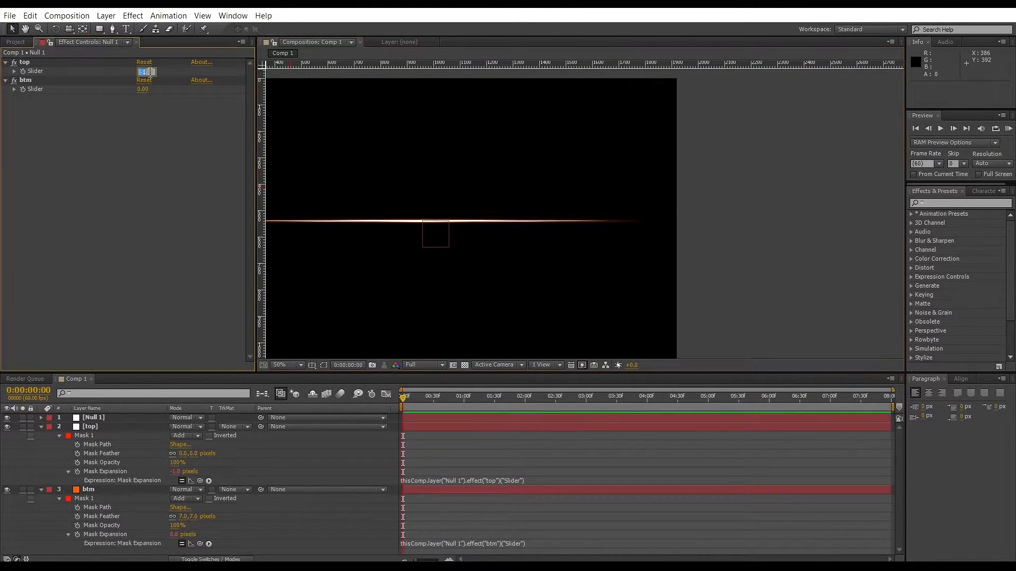
text(2)
key(Return)
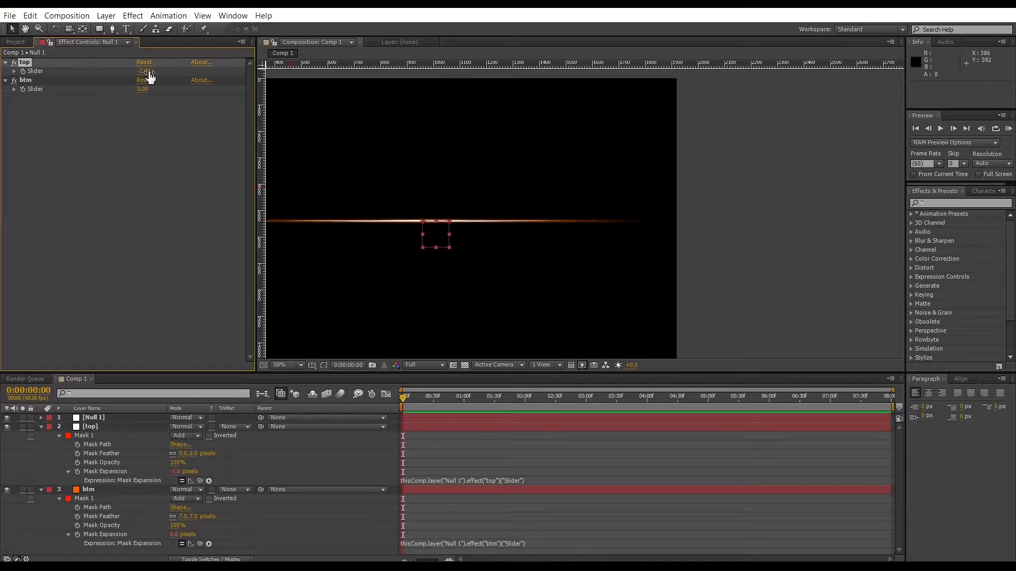
scroll(769, 218, down, 2)
scroll(384, 250, up, 2)
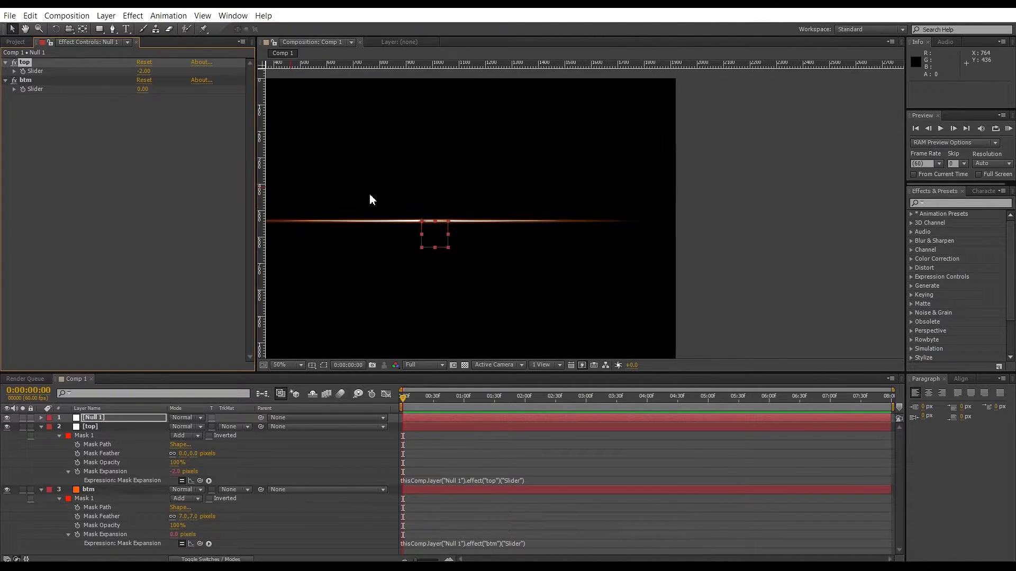
click(801, 222)
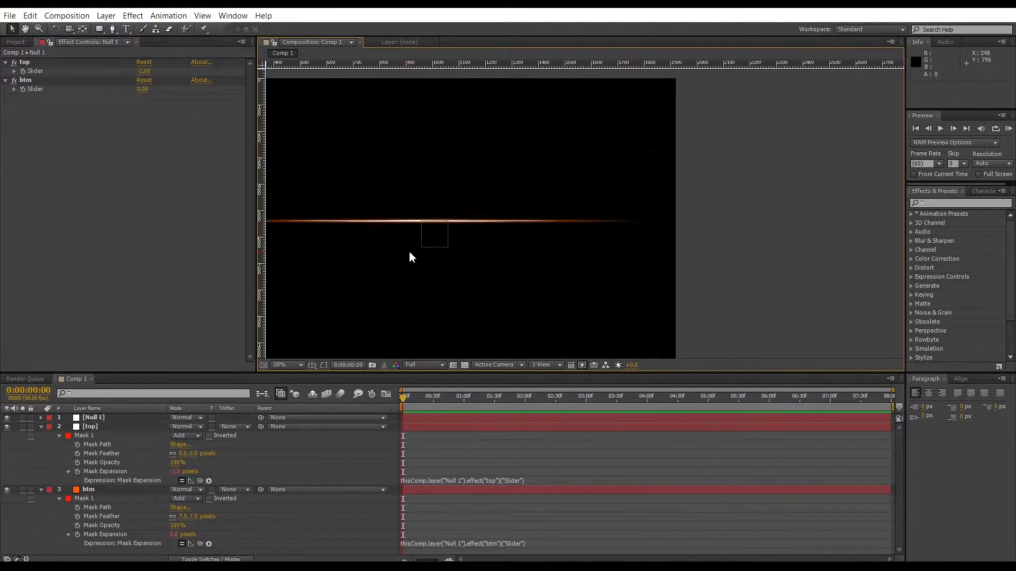
Add a new adjustment layer to the composition.
click(87, 419)
click(106, 16)
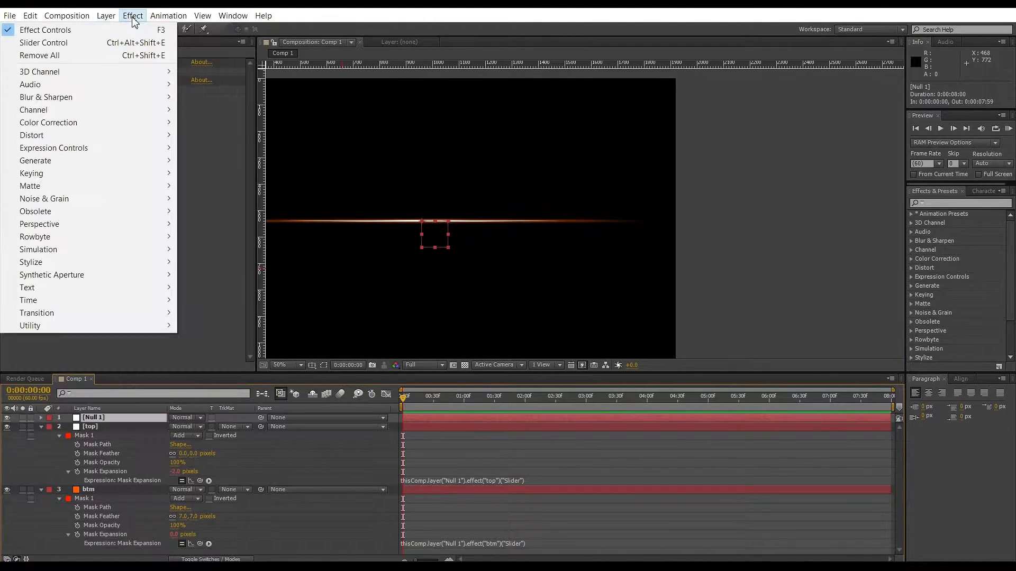
mouse_move(112, 30)
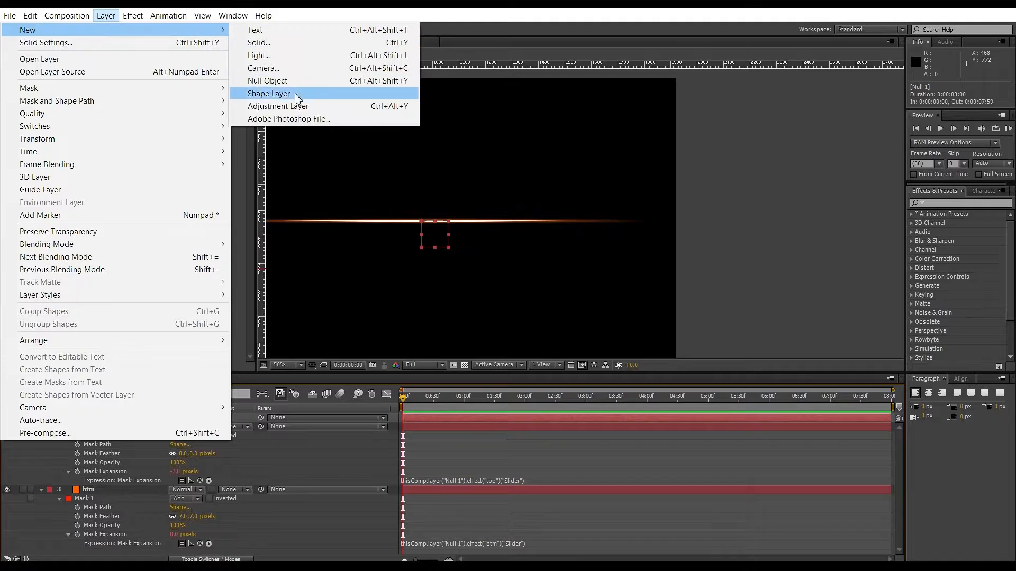
click(268, 108)
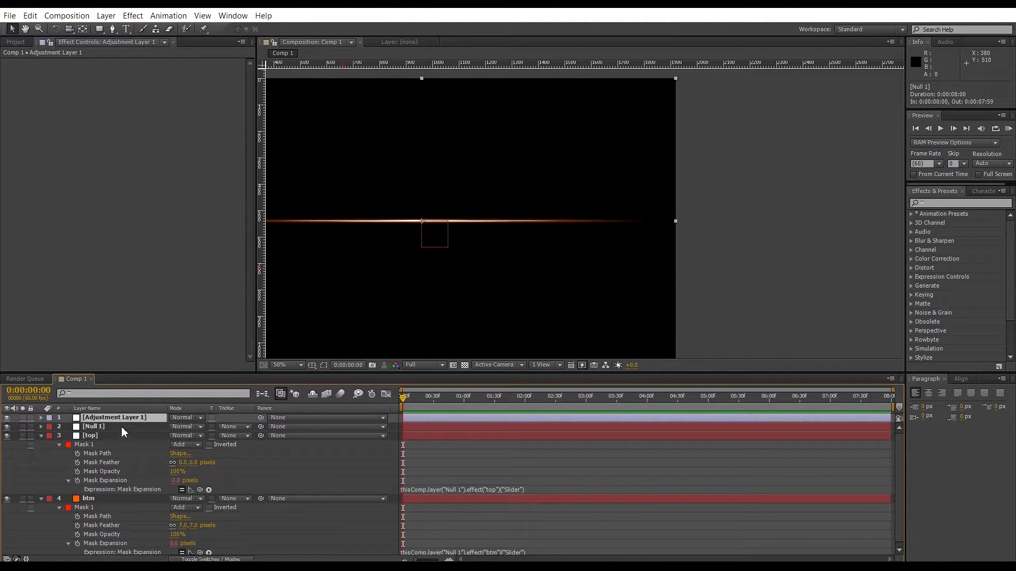
Apply the Stylize Glow effect to the adjustment layer and set its glow threshold to about 42.7%.
click(133, 15)
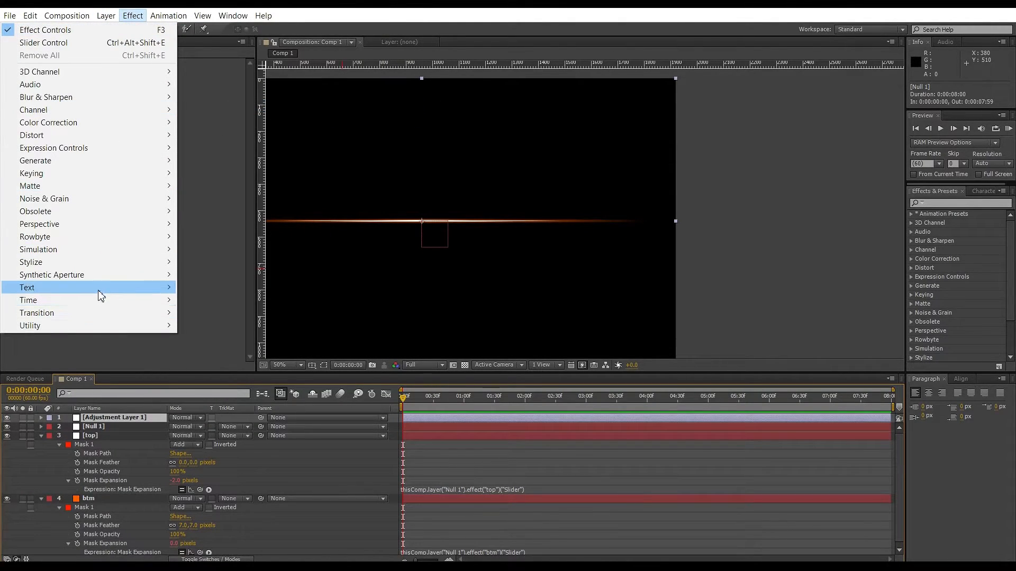
mouse_move(106, 265)
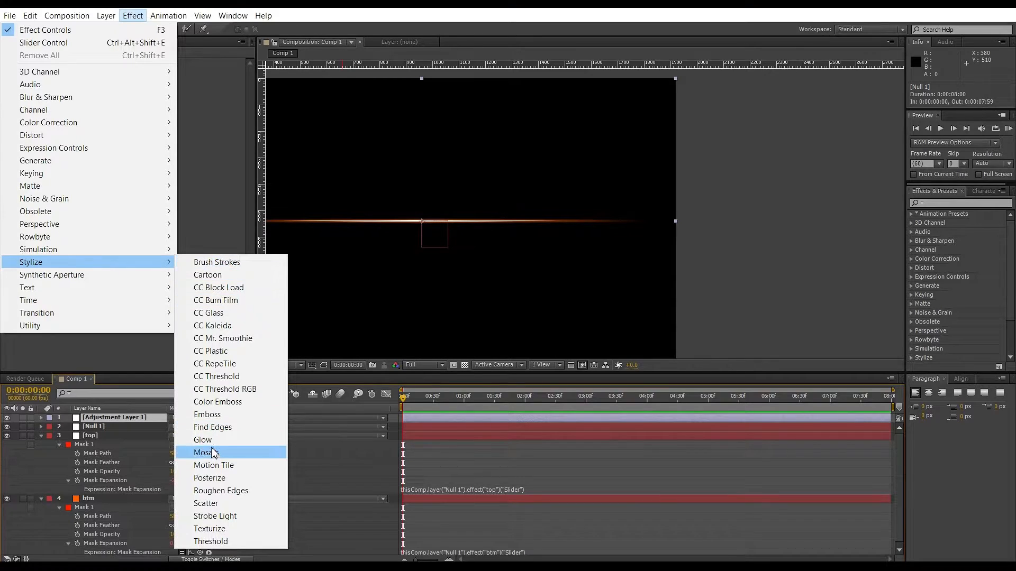
click(249, 439)
scroll(582, 315, down, 2)
scroll(528, 247, up, 2)
scroll(501, 264, down, 1)
scroll(399, 243, up, 1)
scroll(414, 260, down, 1)
scroll(358, 291, up, 1)
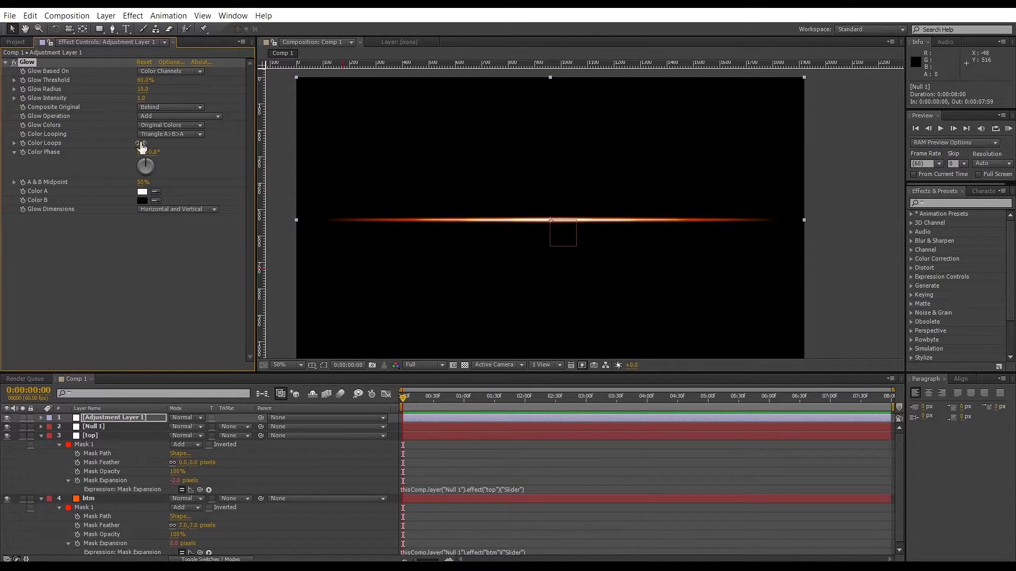
drag(144, 80, 48, 66)
key(ctrl+d)
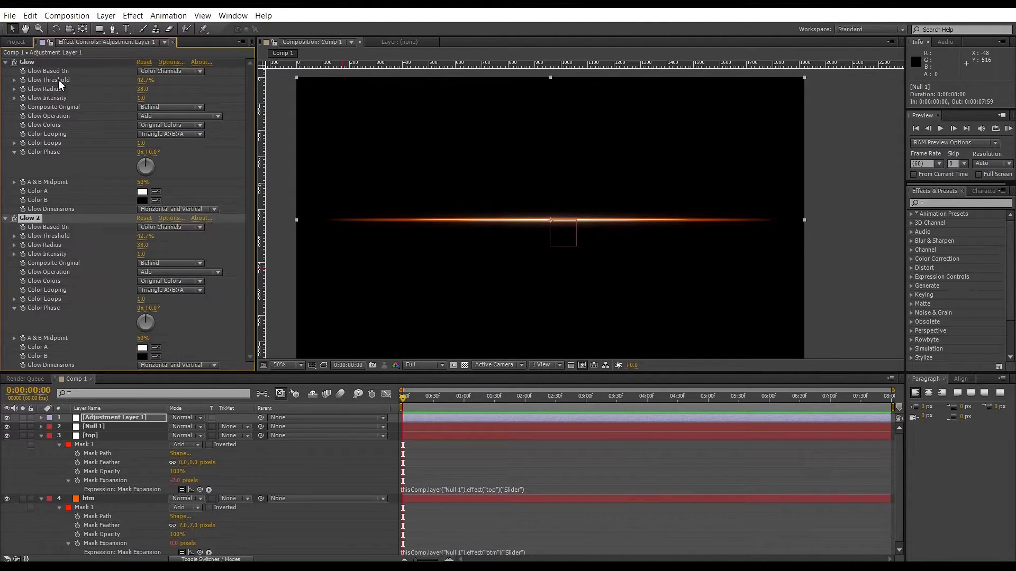
click(14, 217)
key(Delete)
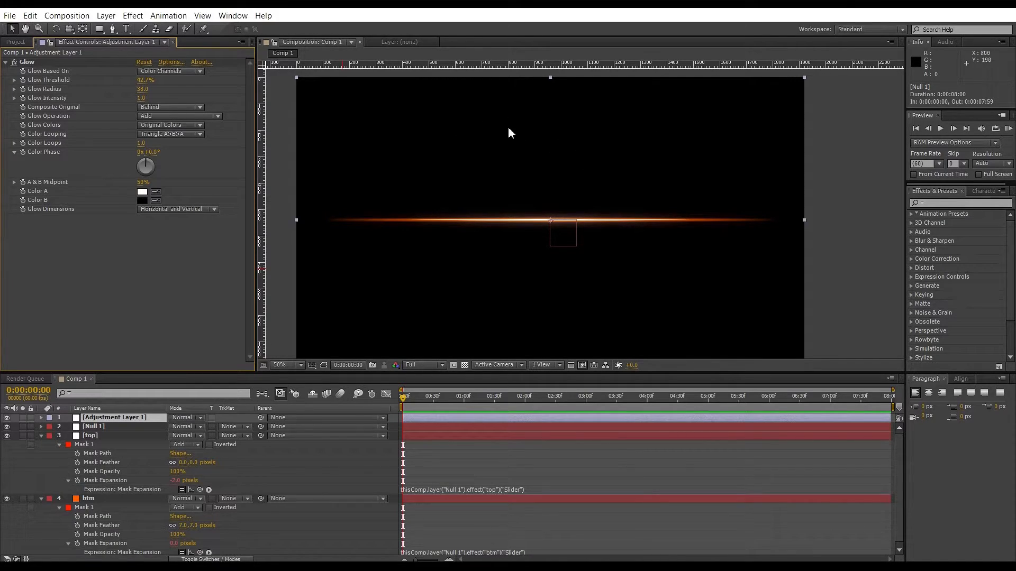
Set the project color depth to 16 bits per channel with an sRGB IEC61966-2.1 working space, linearized.
scroll(650, 157, down, 2)
scroll(630, 168, up, 2)
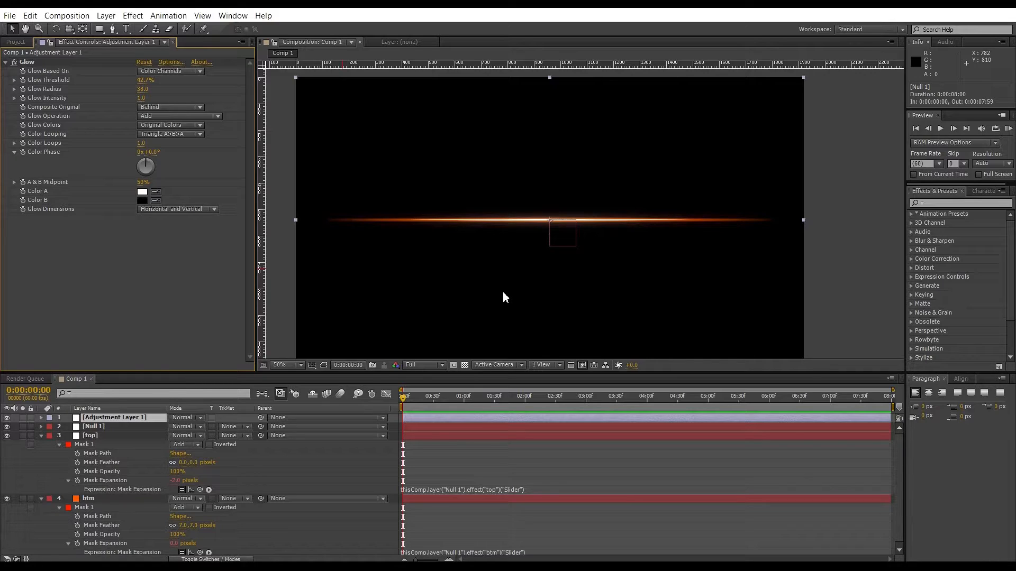
click(15, 42)
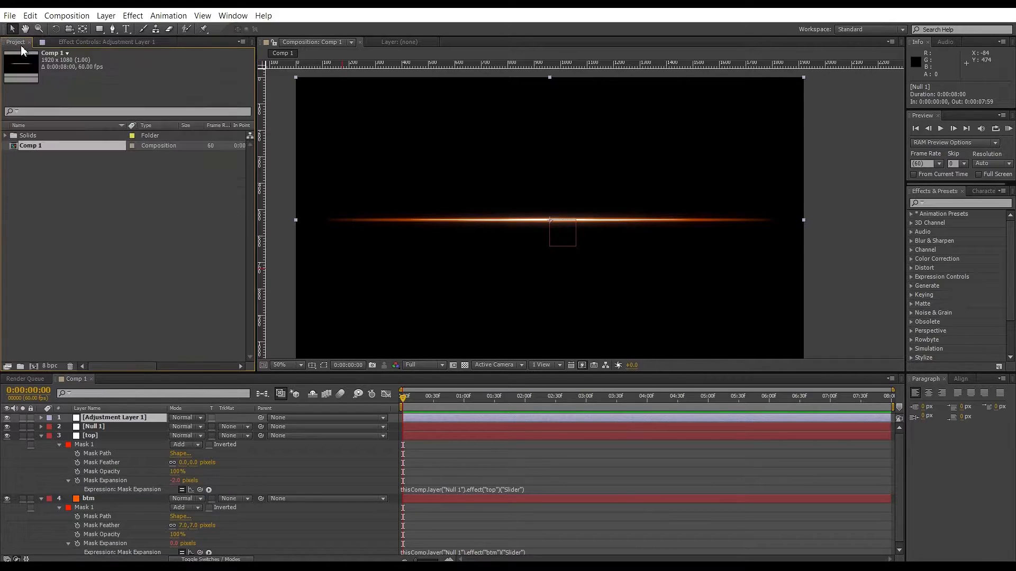
click(49, 367)
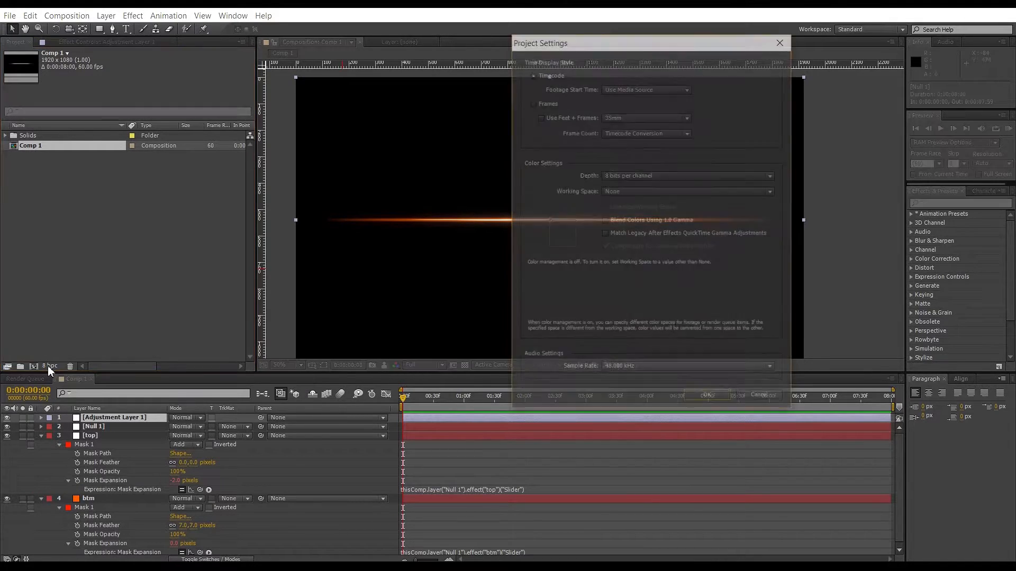
click(622, 175)
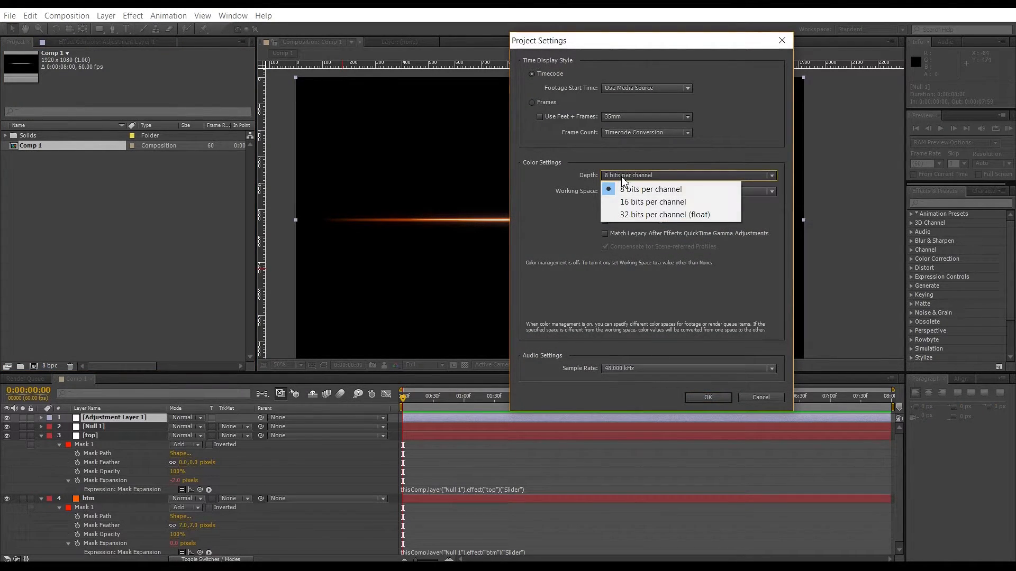
click(637, 199)
click(645, 193)
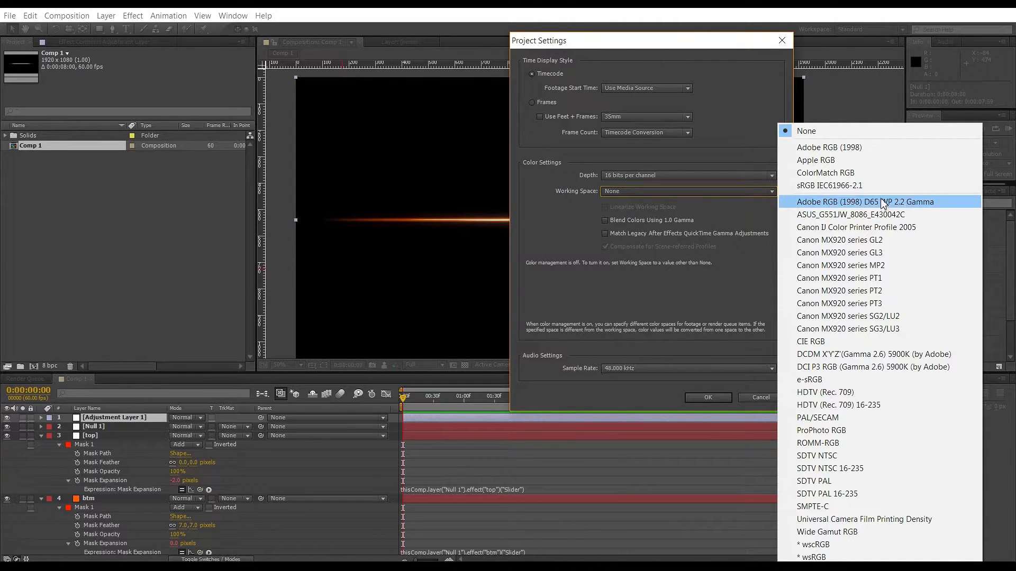
click(847, 186)
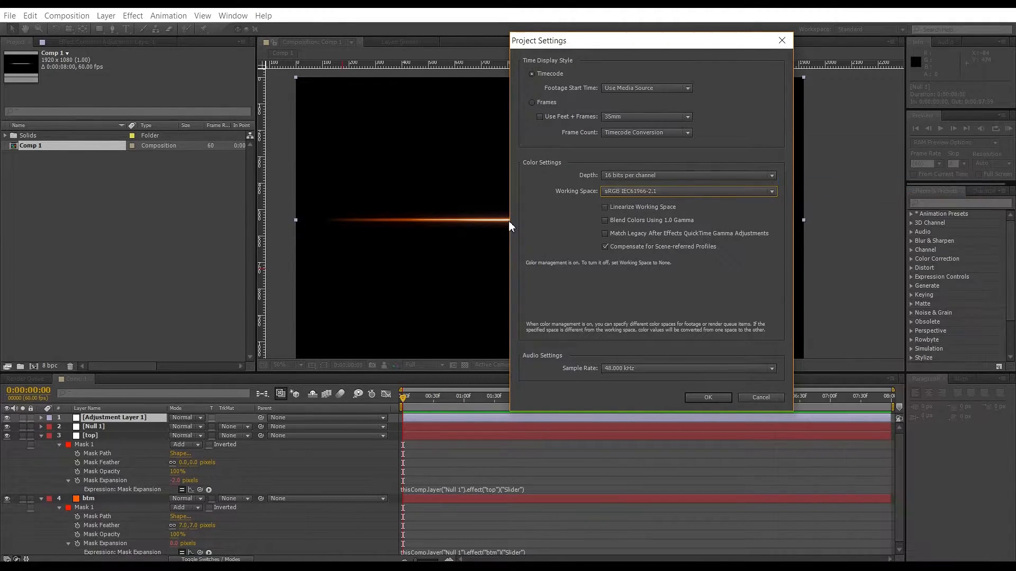
click(609, 208)
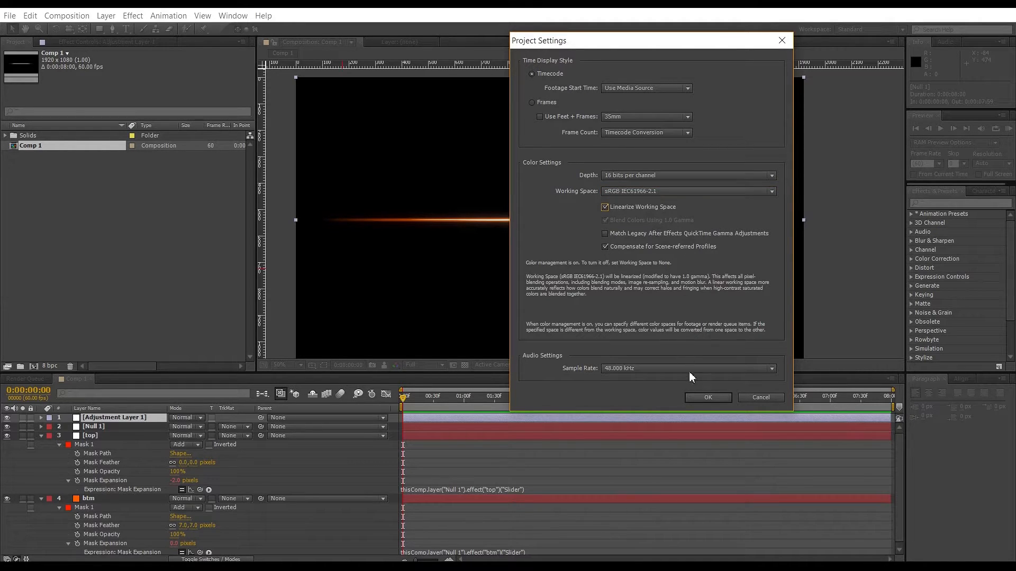
click(703, 398)
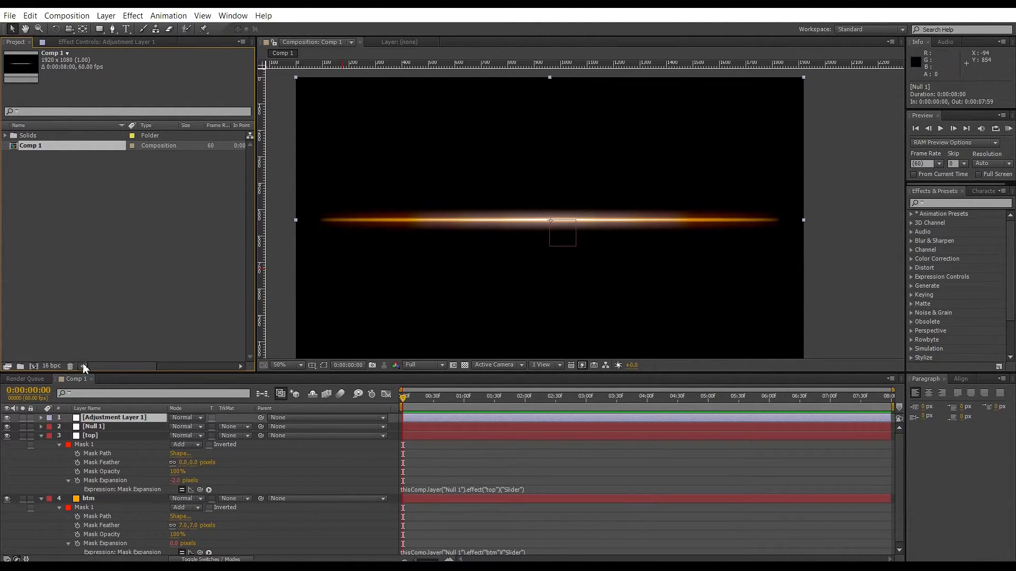
click(94, 45)
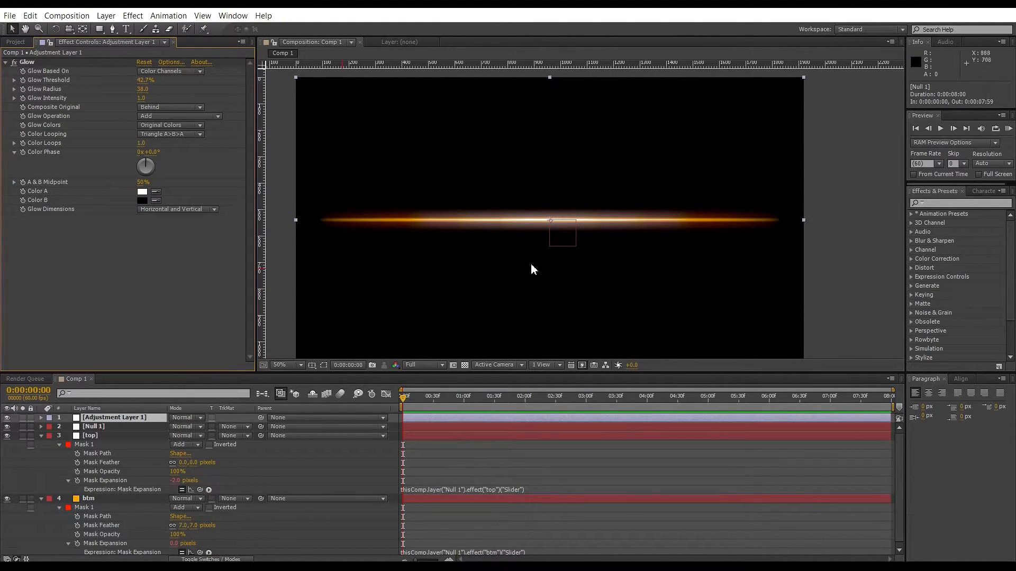
key(comma)
key(period)
click(15, 42)
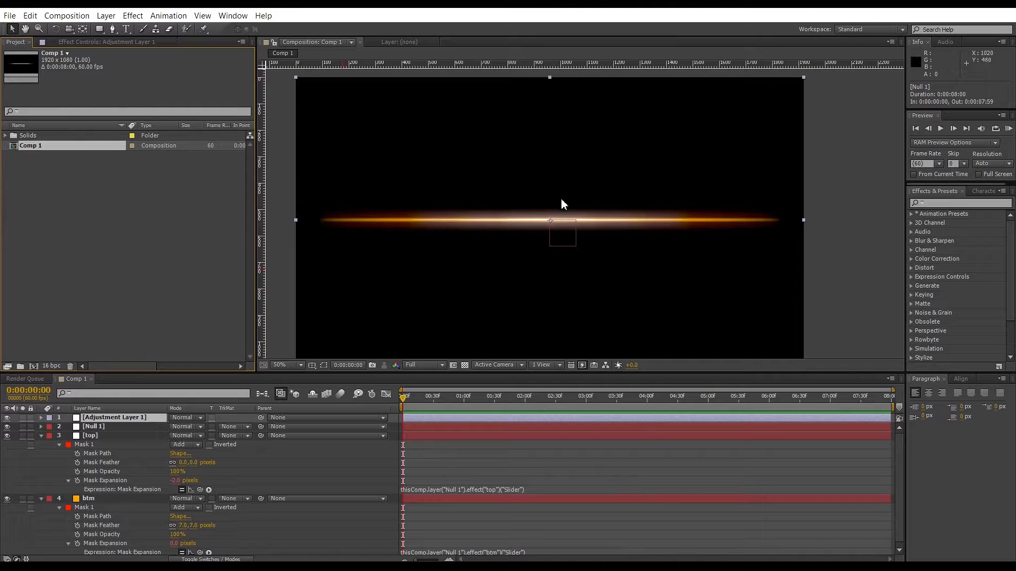
scroll(502, 212, down, 2)
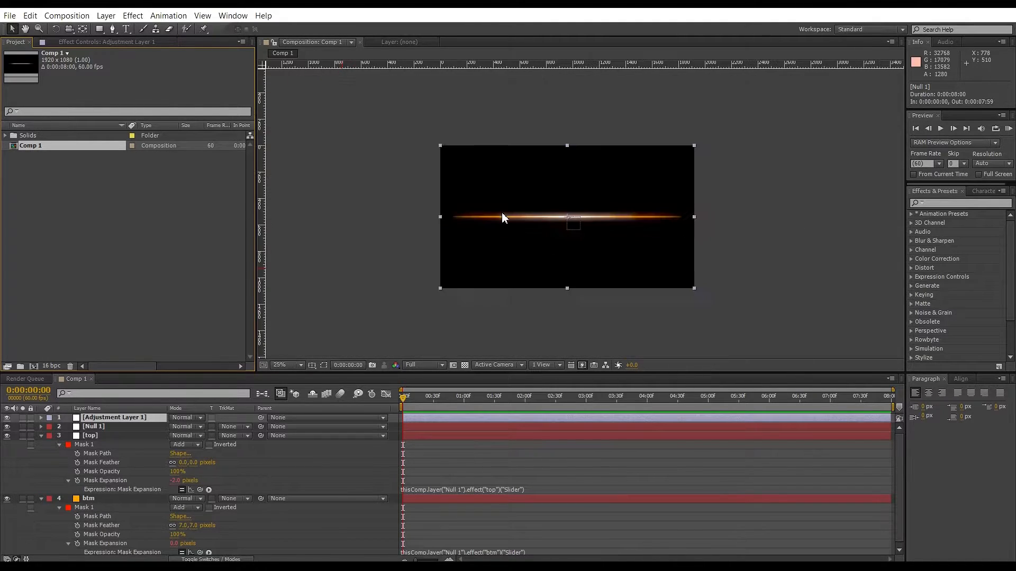
scroll(503, 218, up, 2)
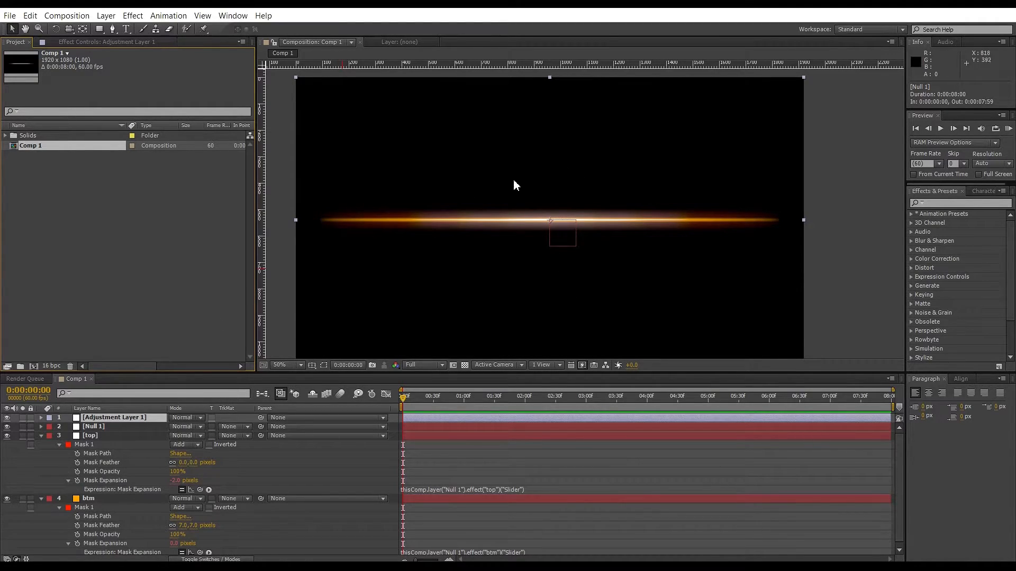
Apply the Transition Linear Wipe effect to the adjustment layer.
click(85, 418)
click(85, 40)
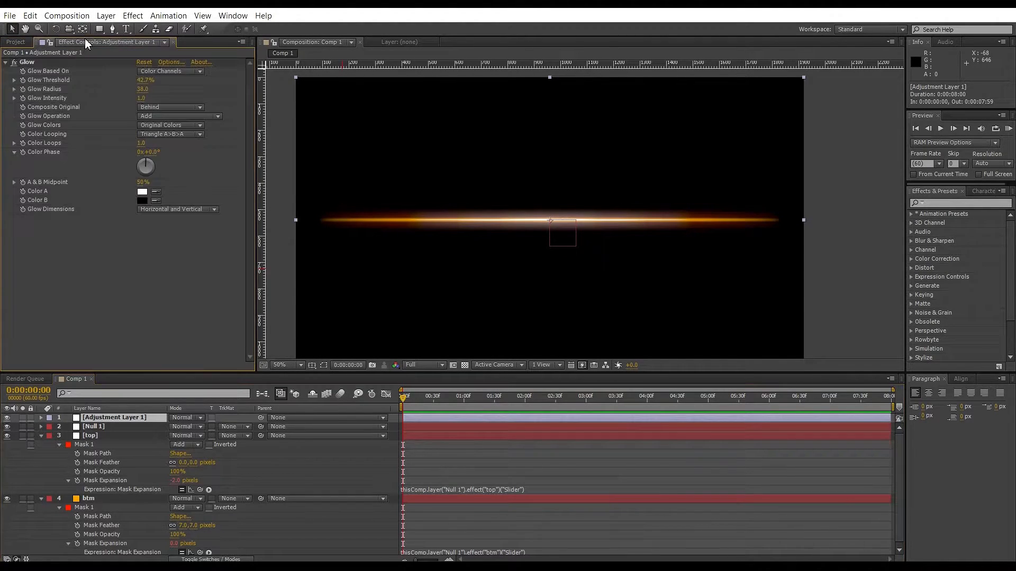
click(13, 62)
click(135, 16)
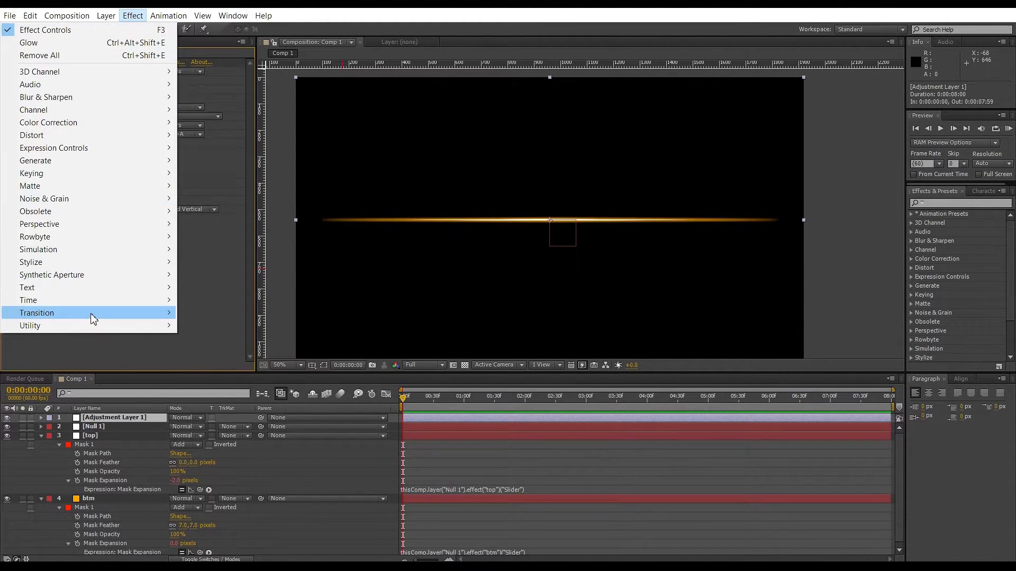
mouse_move(93, 313)
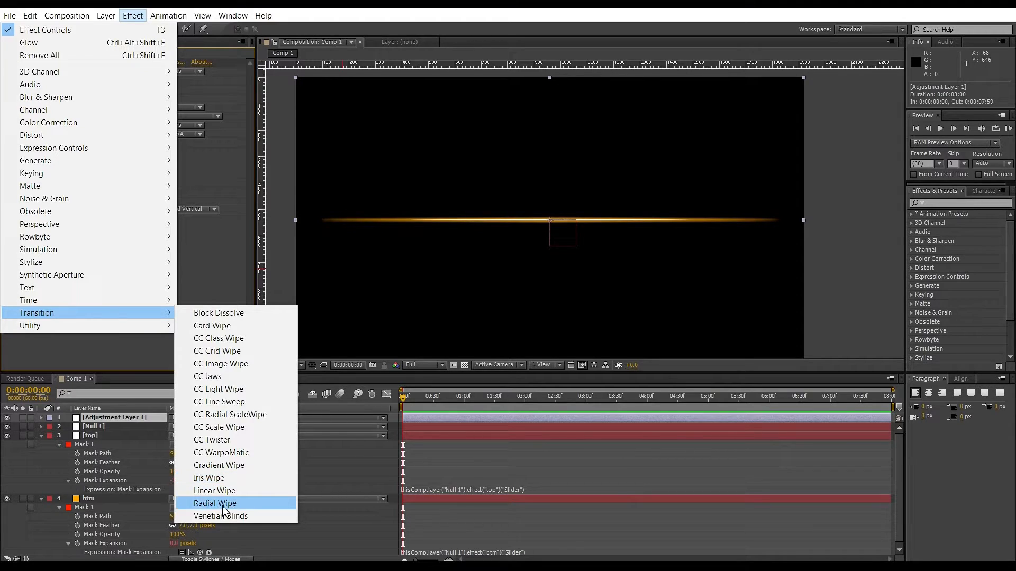
click(217, 491)
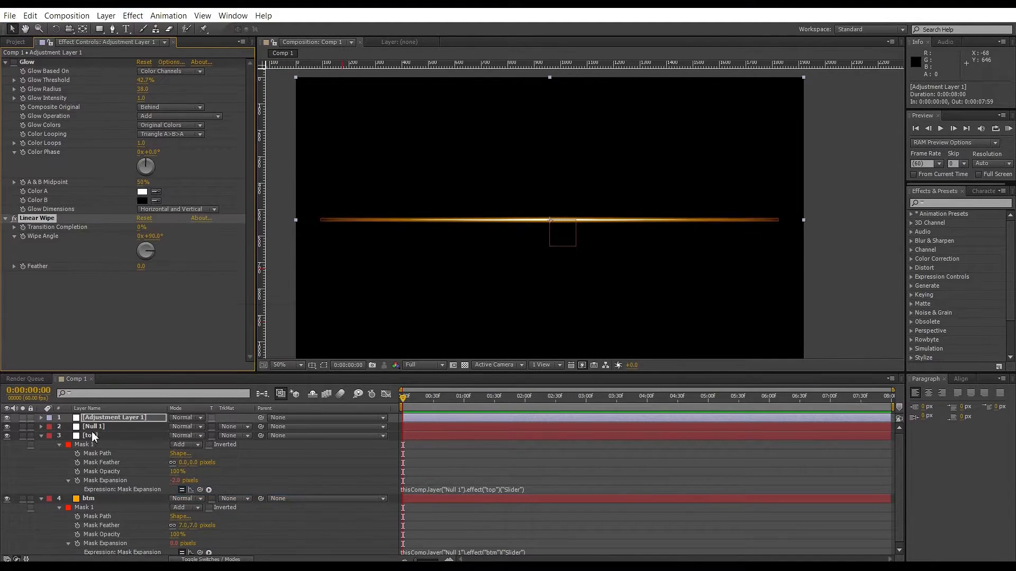
Keyframe the Linear Wipe at the start with transition completion 100% and wipe angle 270°.
click(23, 227)
click(23, 236)
click(141, 228)
text(100)
key(Return)
click(153, 237)
text(2)
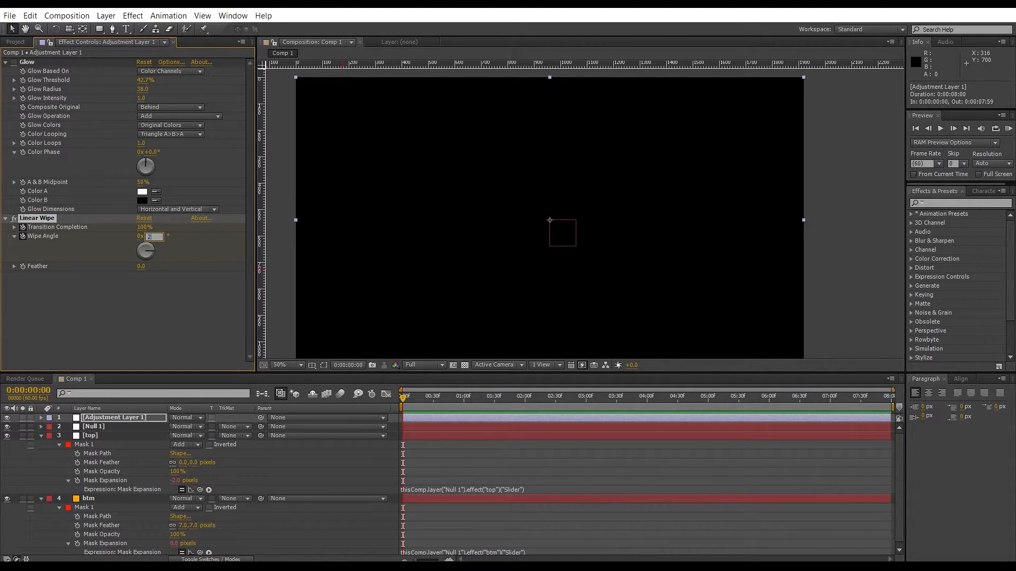
text(70)
key(Return)
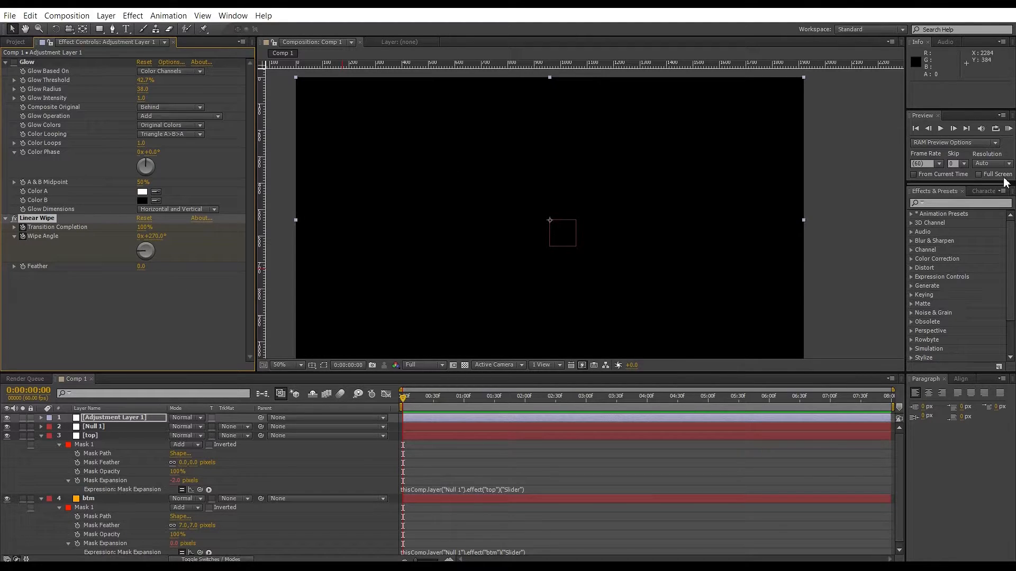
At about frame 16, set transition completion to 0% and add a wipe angle keyframe.
drag(424, 398, 419, 398)
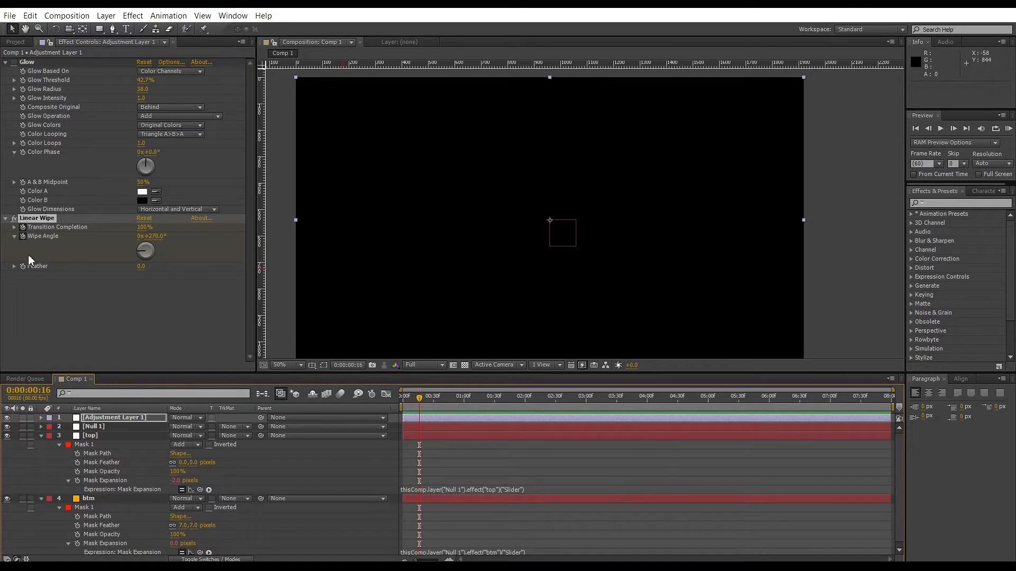
drag(143, 227, 32, 235)
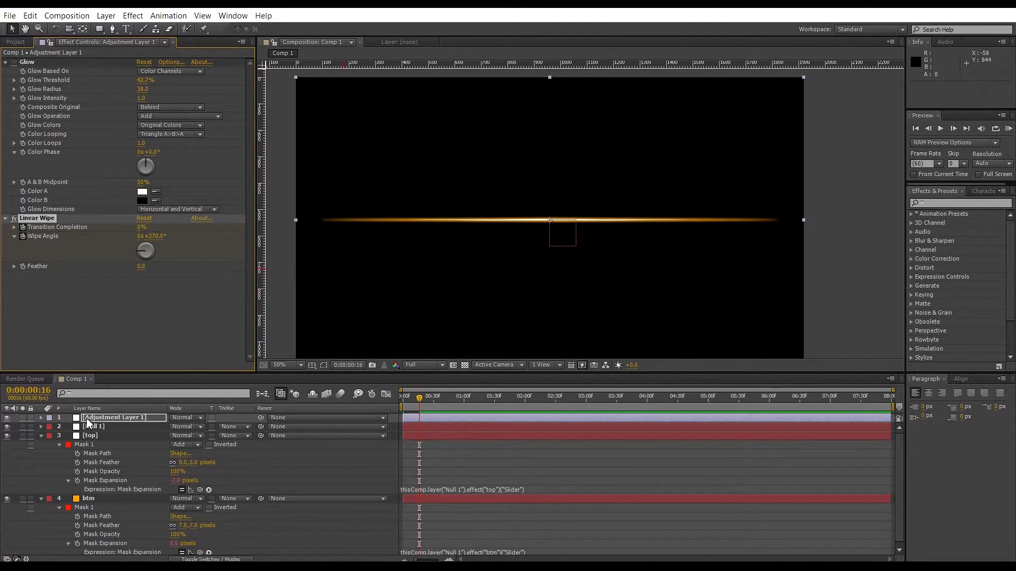
key(u)
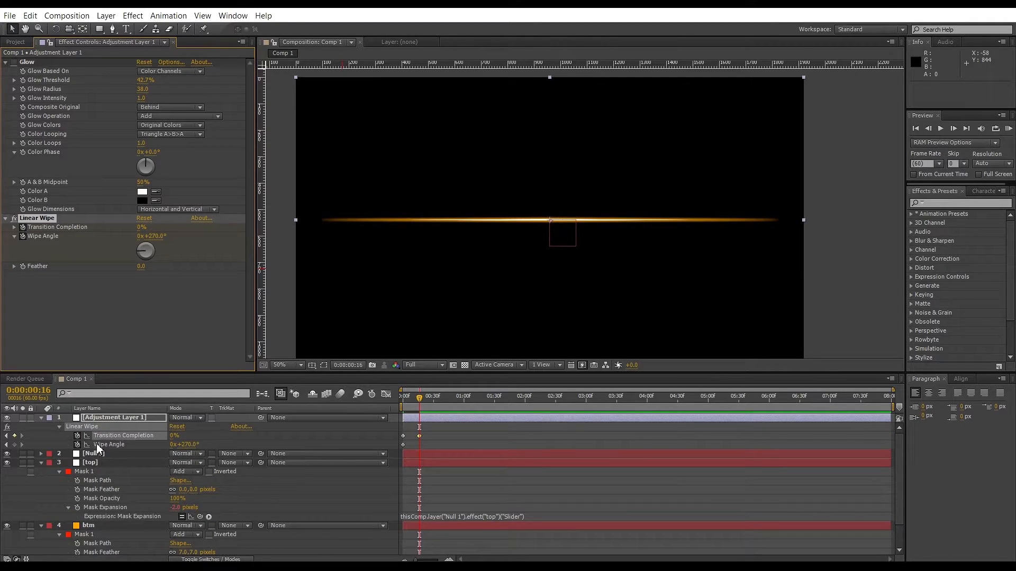
click(14, 445)
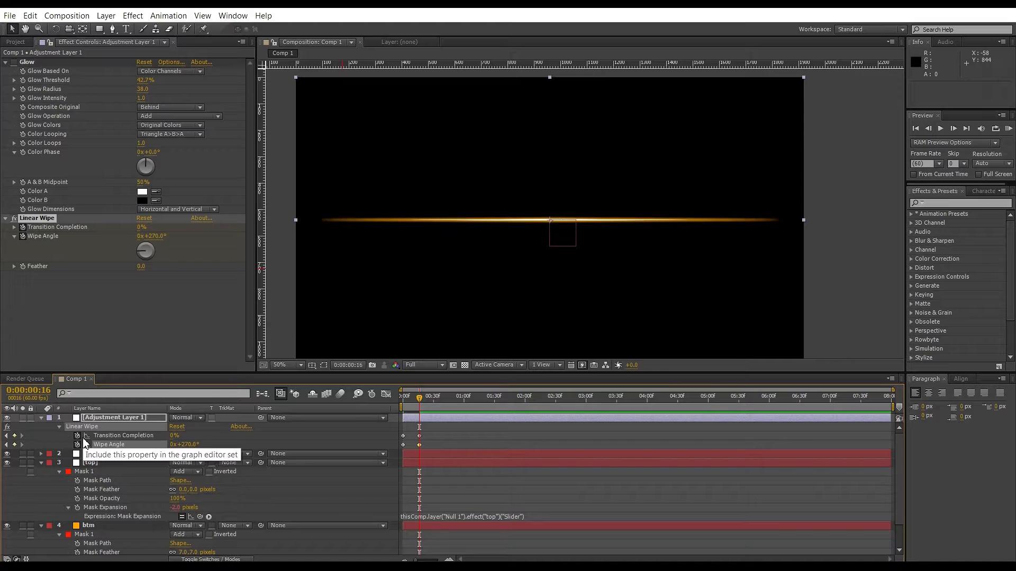
One frame later, set the Linear Wipe angle to 90°.
key(Page_Down)
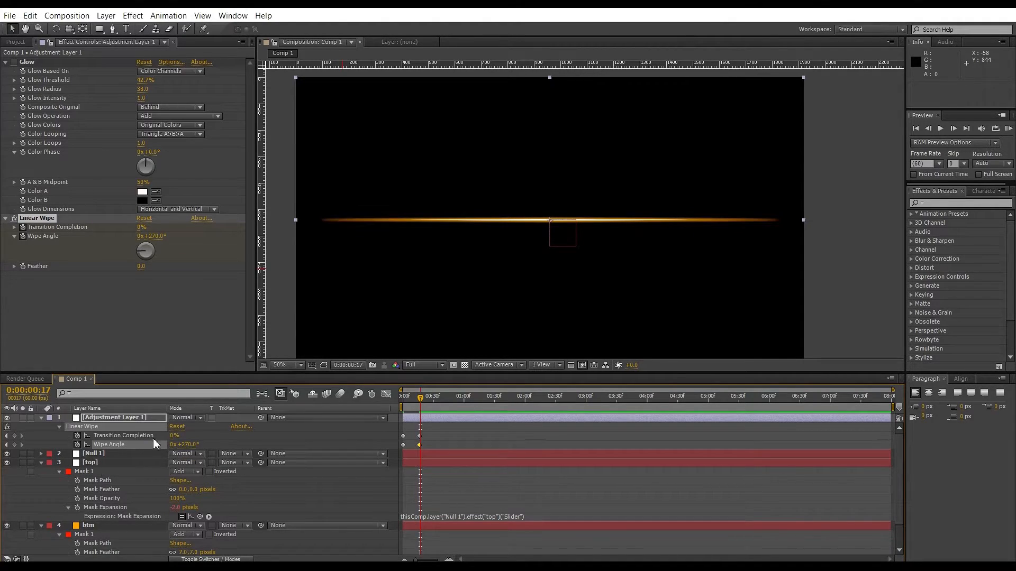
click(187, 445)
text(9)
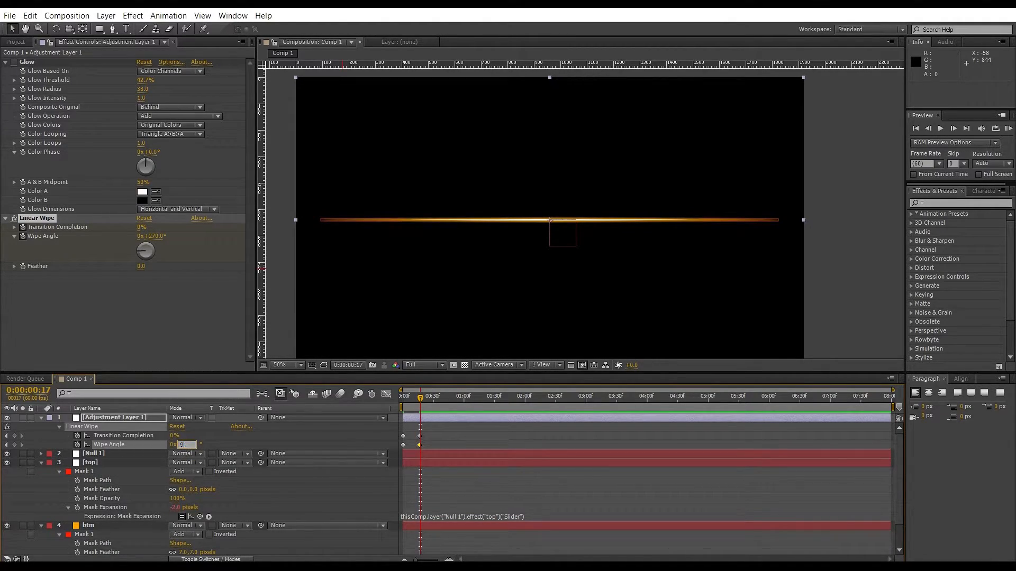
text(0)
key(Return)
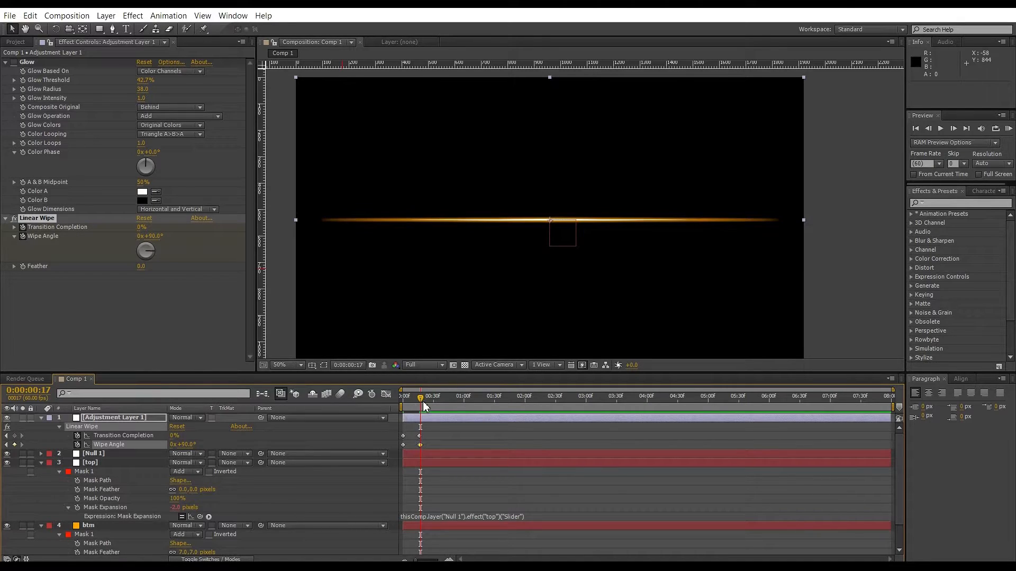
At about frame 29, set the Linear Wipe transition completion to 100%.
drag(423, 402, 435, 405)
click(173, 436)
text(100)
key(Return)
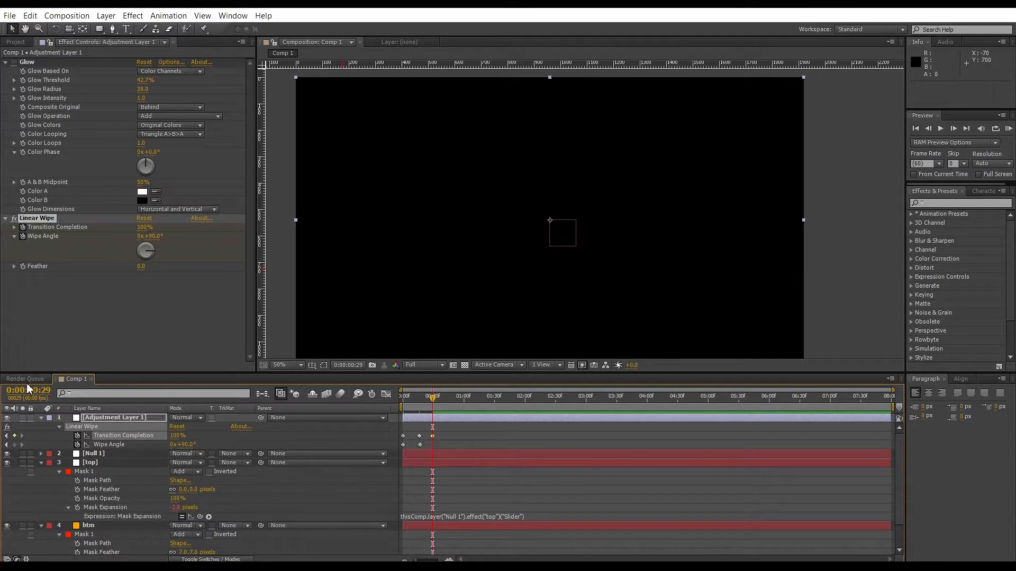
ctrl+click(30, 392)
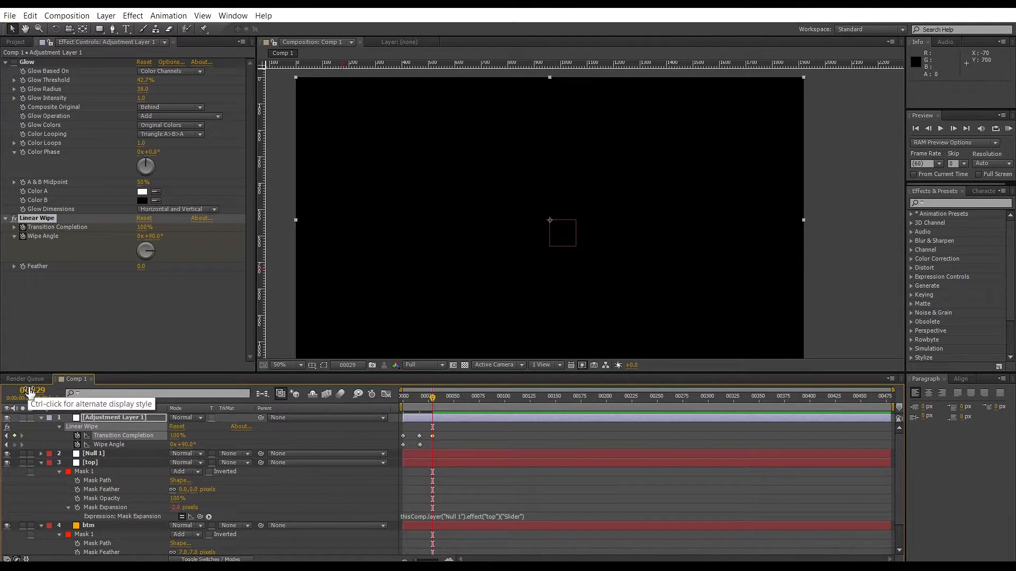
ctrl+click(30, 392)
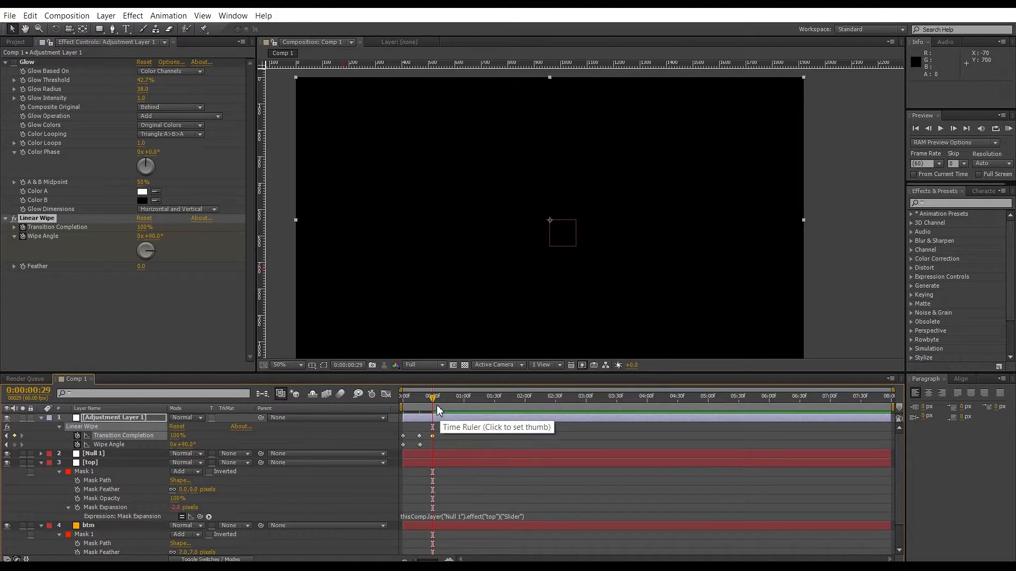
ctrl+click(36, 393)
ctrl+click(36, 394)
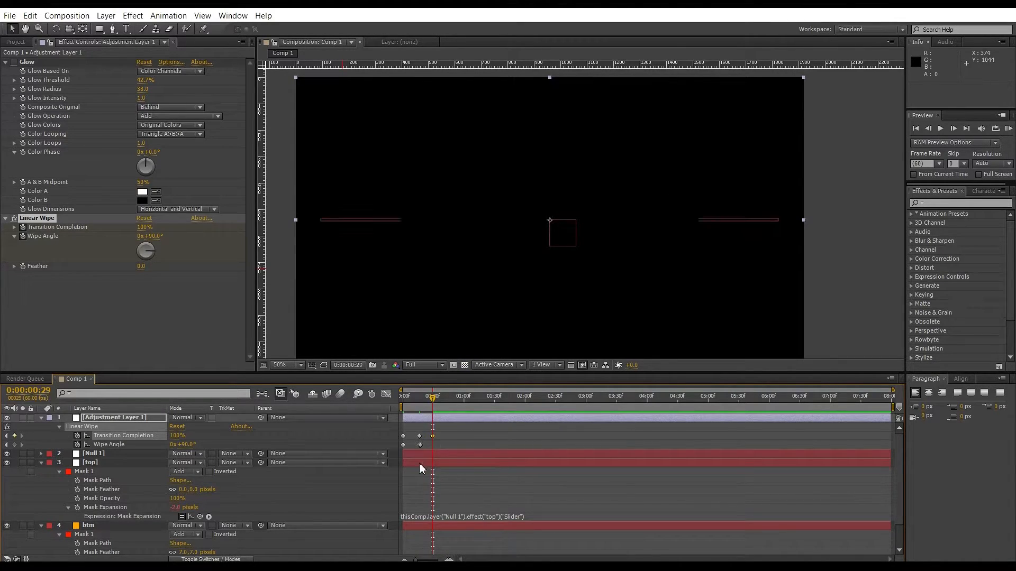
Set the Linear Wipe feather to 30.
drag(432, 402, 414, 397)
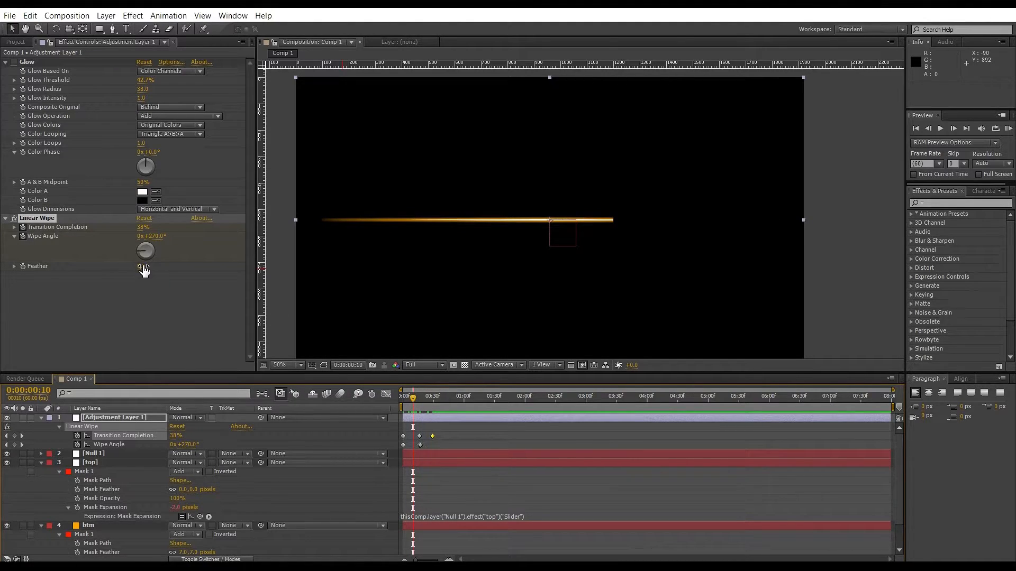
drag(141, 266, 148, 265)
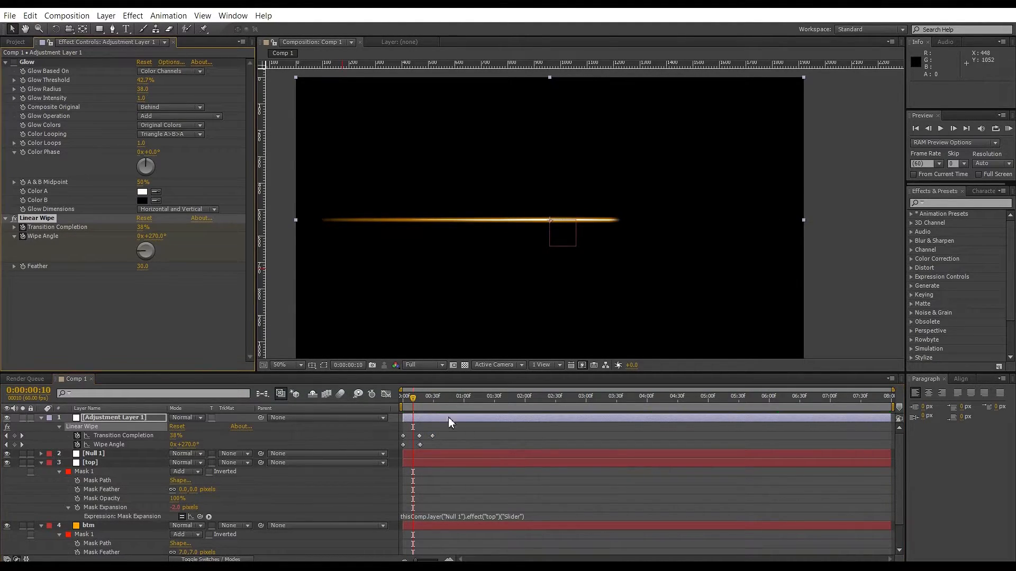
mouse_move(415, 405)
mouse_down()
mouse_move(431, 400)
mouse_move(405, 412)
mouse_move(413, 413)
mouse_up()
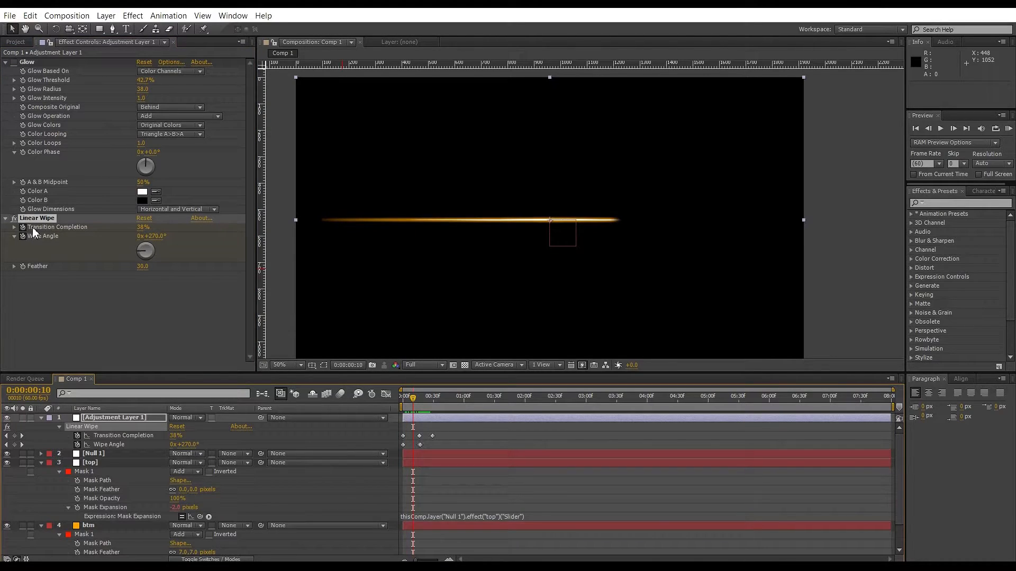
click(14, 218)
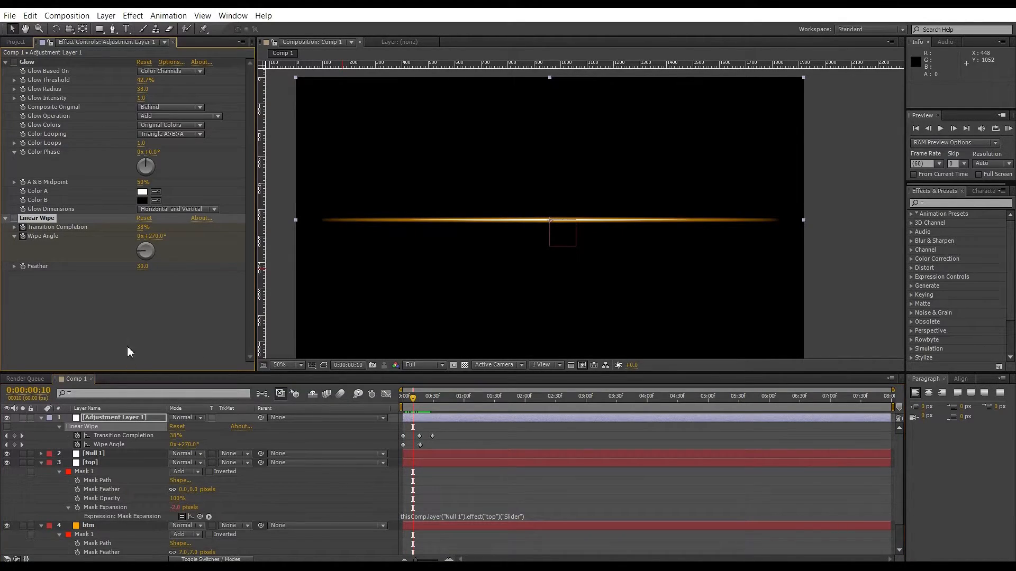
Paste the Linear Wipe effect onto the top and btm layers.
click(97, 464)
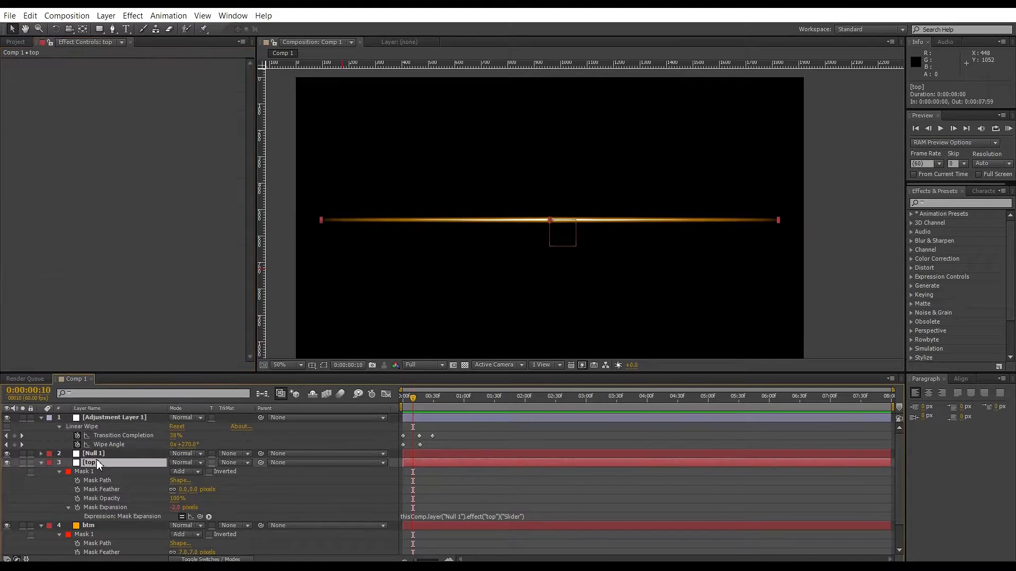
key(ctrl+v)
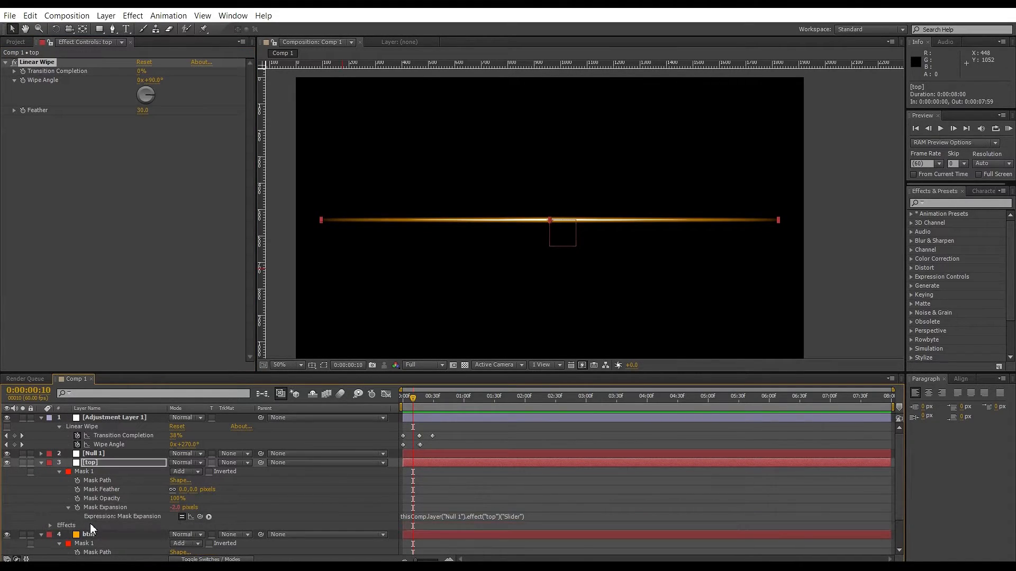
click(92, 534)
key(ctrl+v)
scroll(93, 439, down, 3)
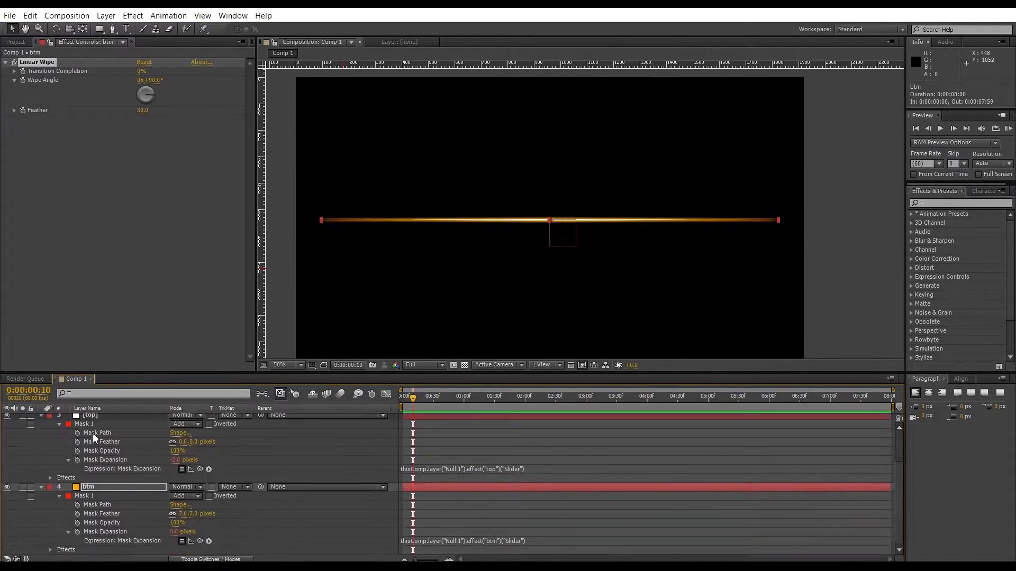
scroll(93, 433, up, 3)
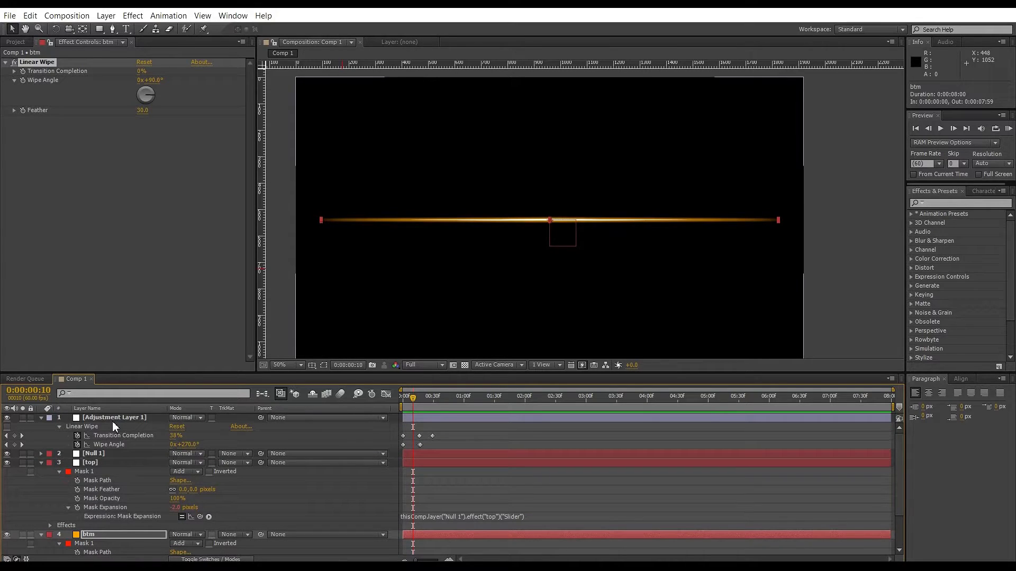
Duplicate the top and btm layers together.
shift+click(113, 419)
key(u)
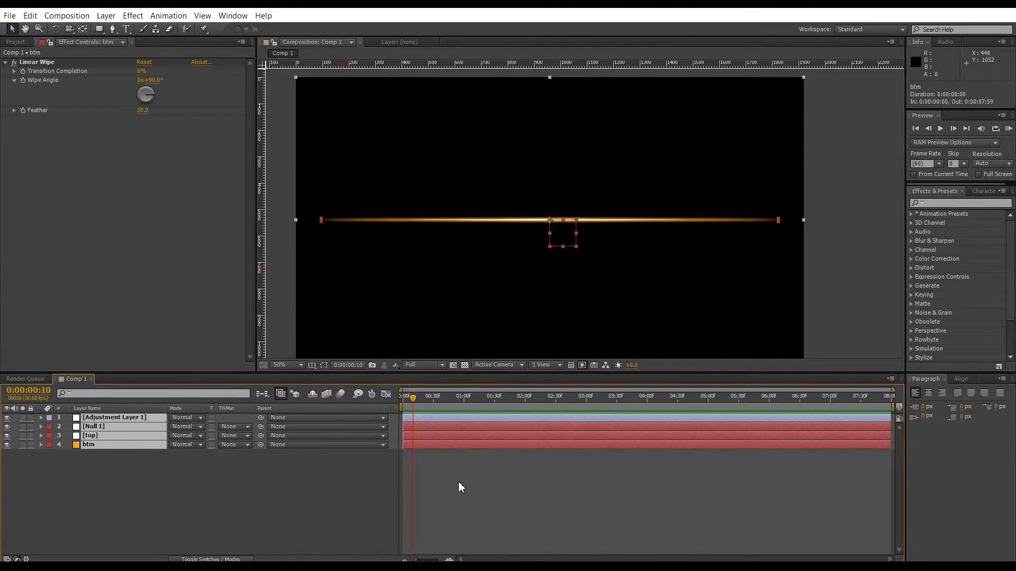
click(69, 507)
click(101, 437)
shift+click(101, 444)
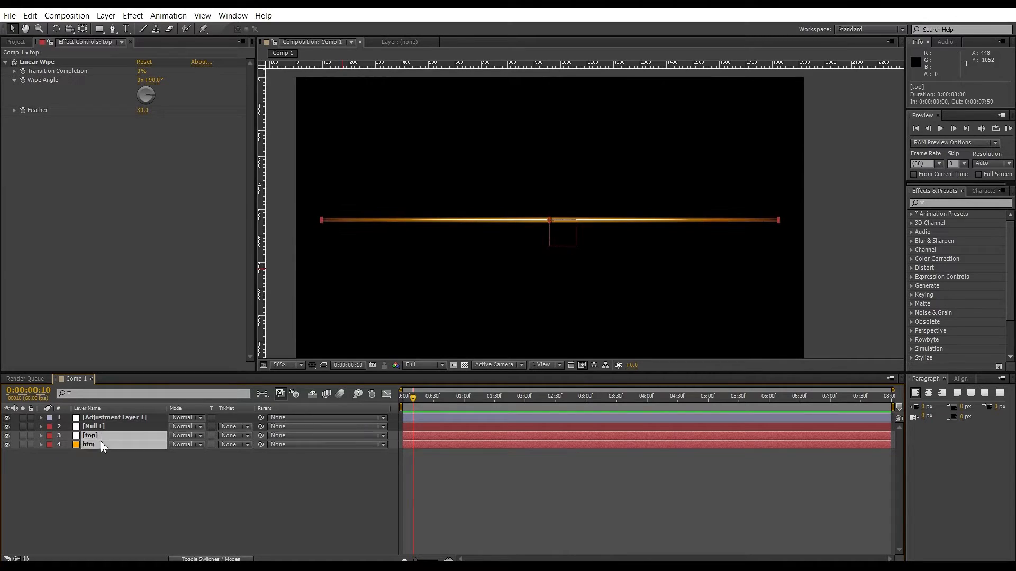
key(ctrl+d)
drag(92, 453, 90, 470)
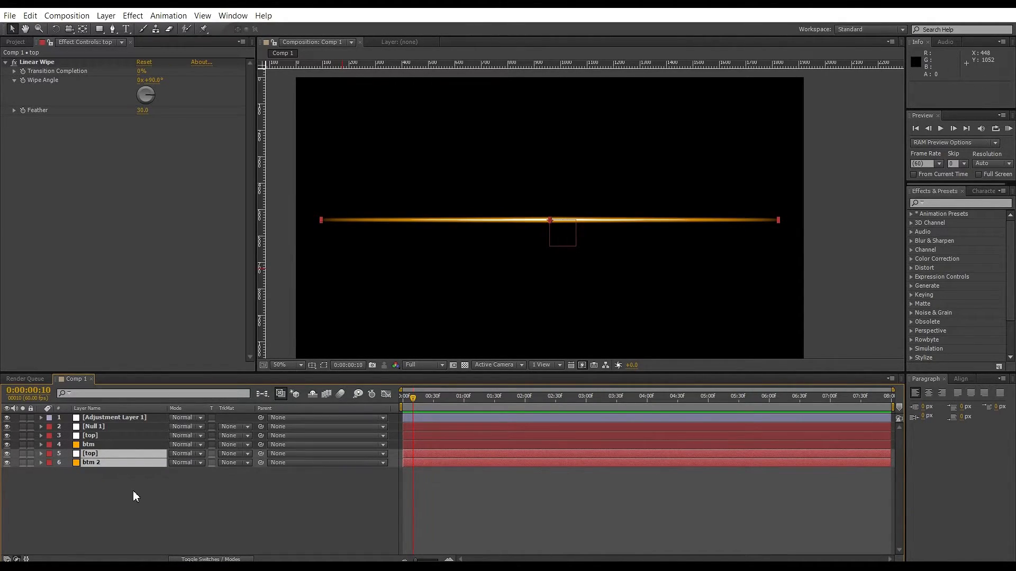
Set the label color of the duplicated top and btm layers to Orange.
click(47, 456)
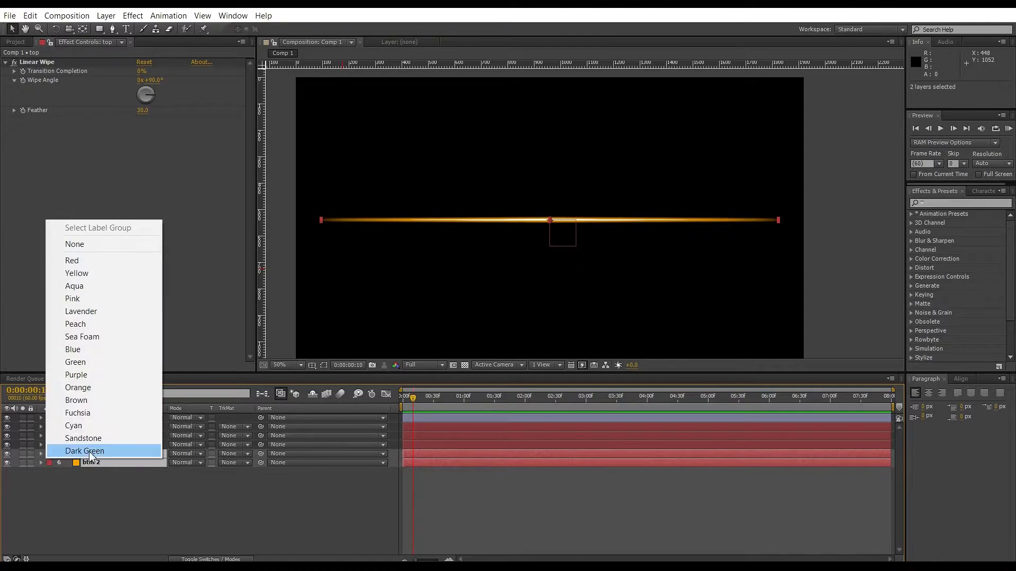
click(92, 390)
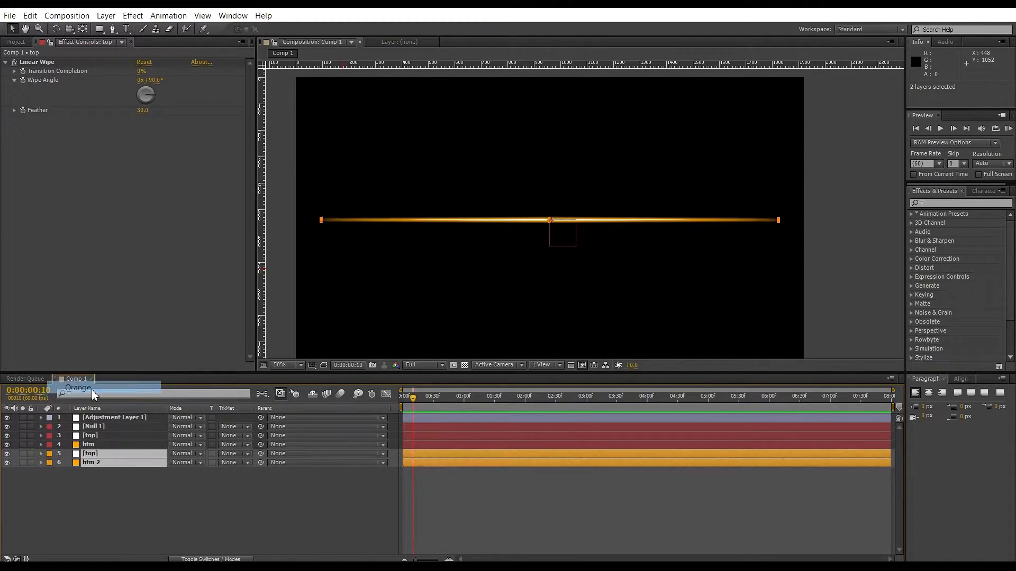
click(285, 535)
click(94, 455)
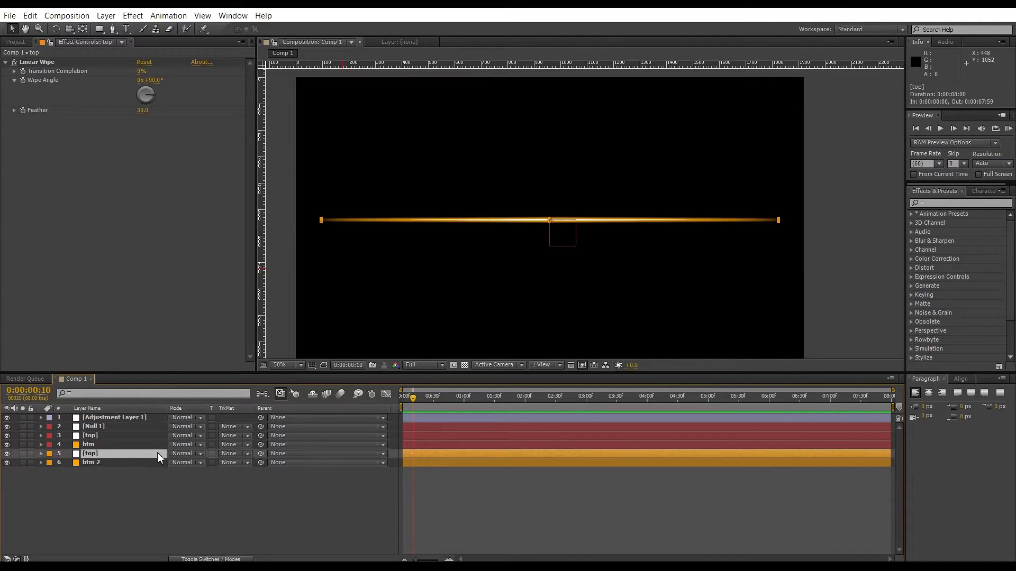
Rename the duplicated layers as topB and btm 2B.
key(Return)
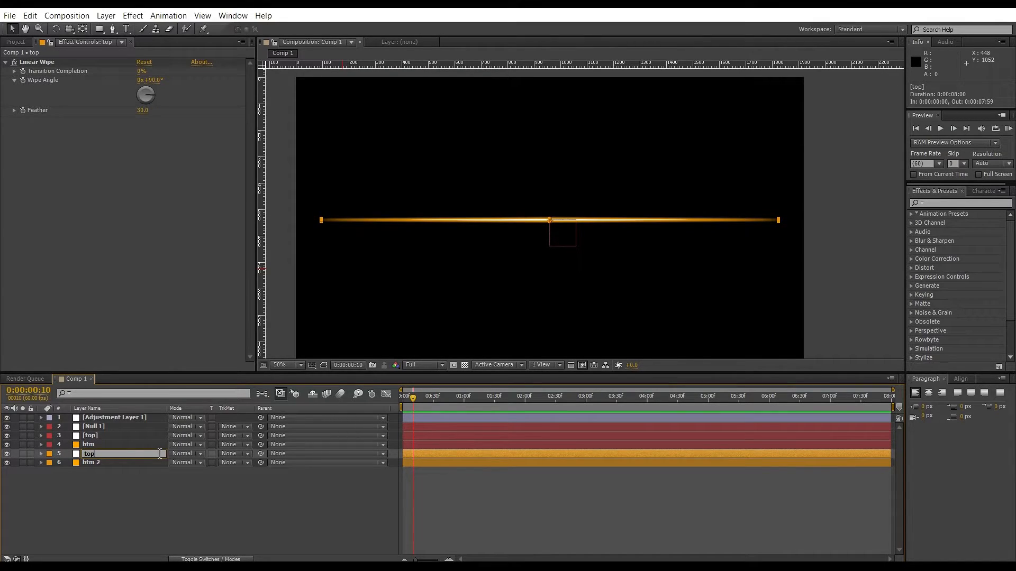
click(104, 469)
click(105, 465)
key(Return)
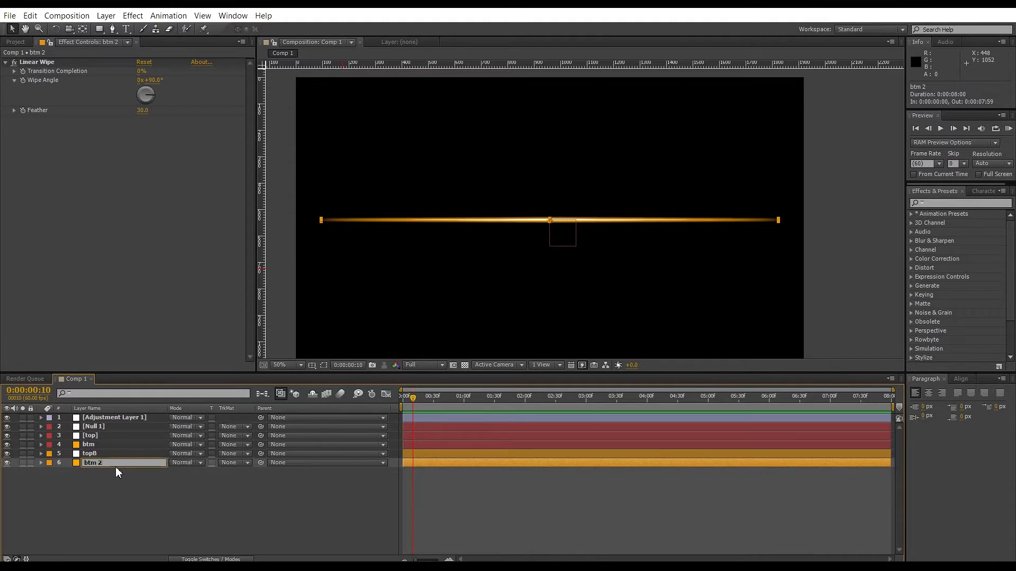
text(B)
key(Return)
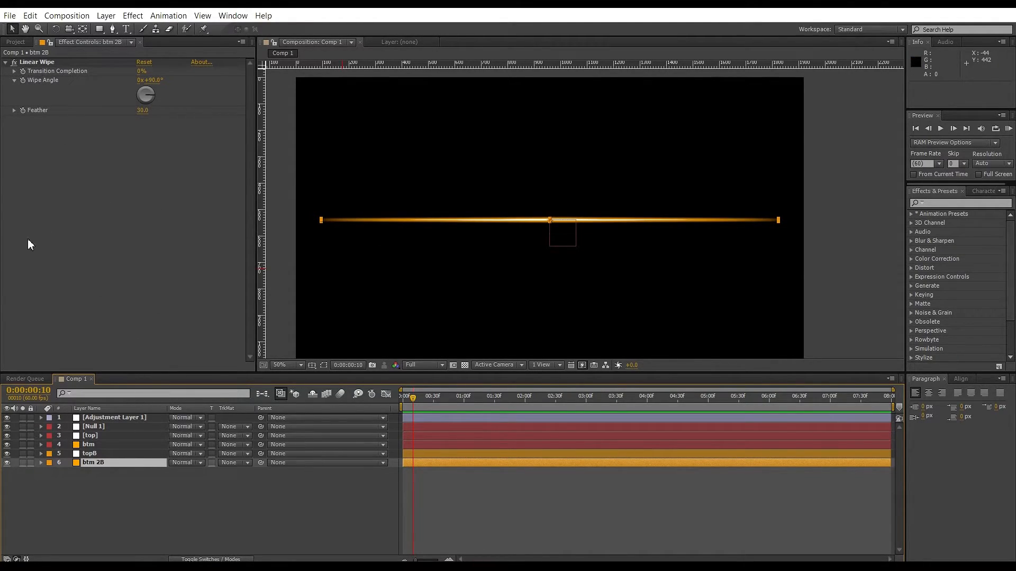
Create a new comp-size 1920×1080 solid above topB and apply the Fractal Noise effect to it.
key(ctrl+Up)
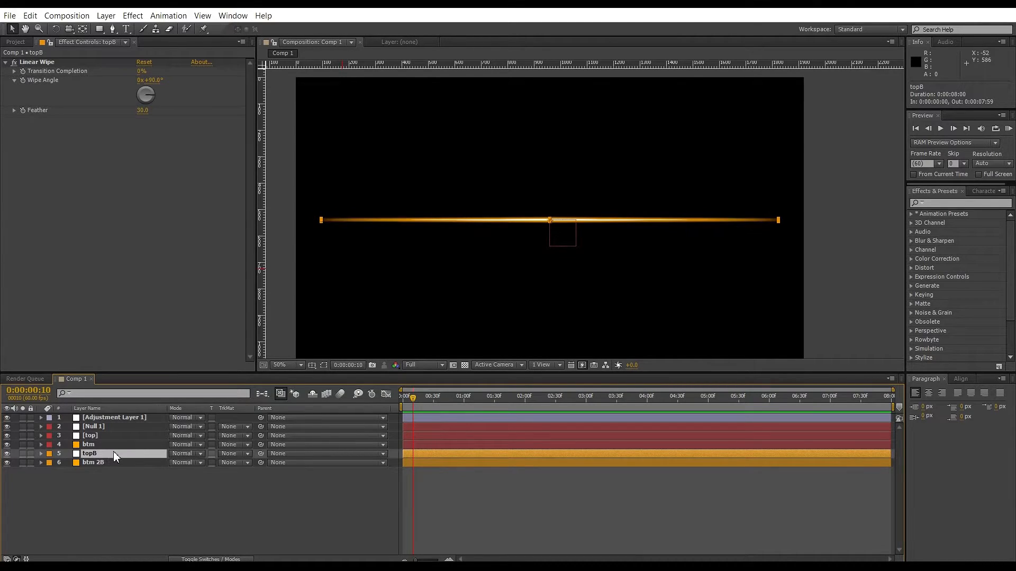
key(ctrl+y)
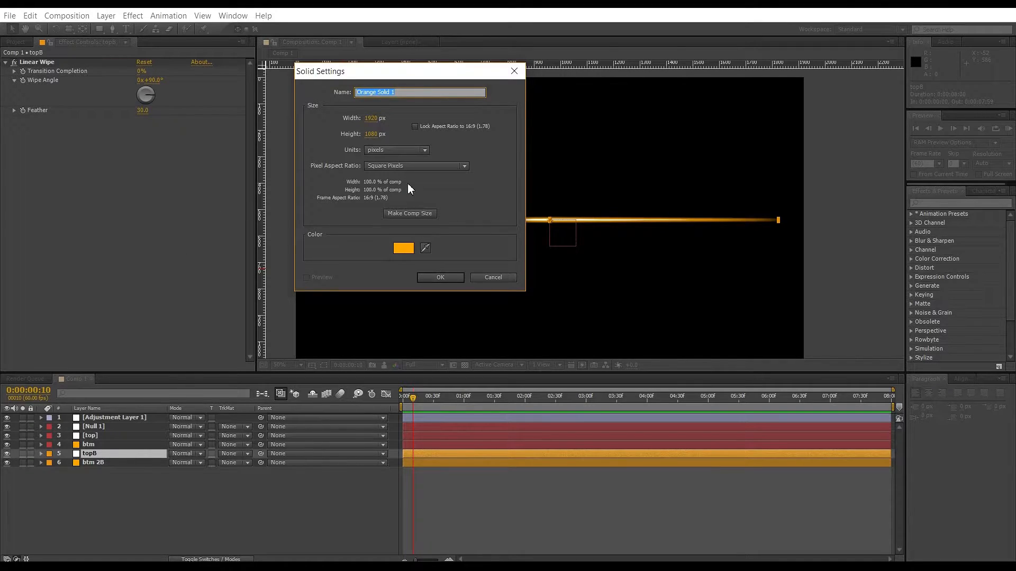
click(453, 277)
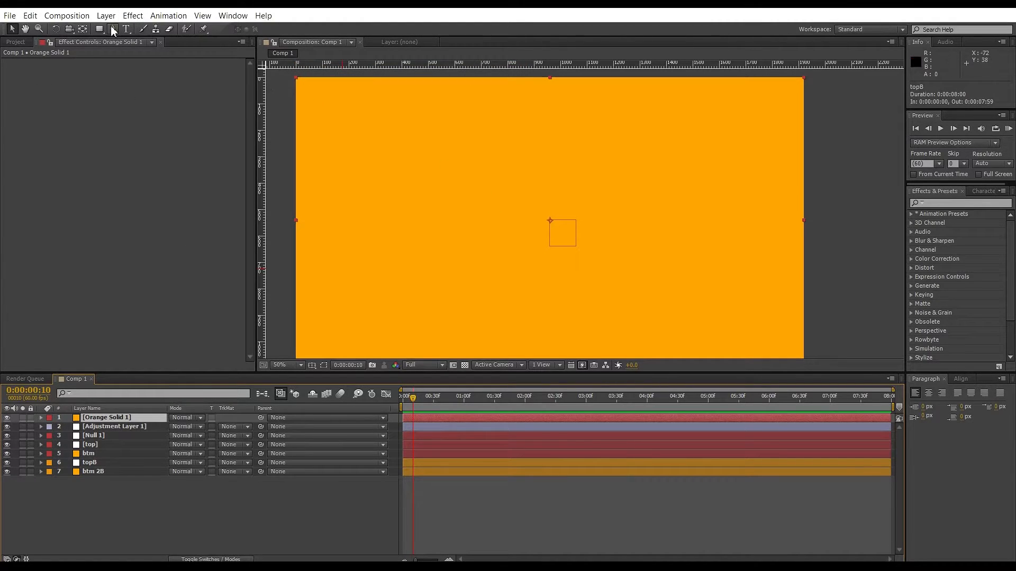
click(128, 19)
mouse_move(53, 152)
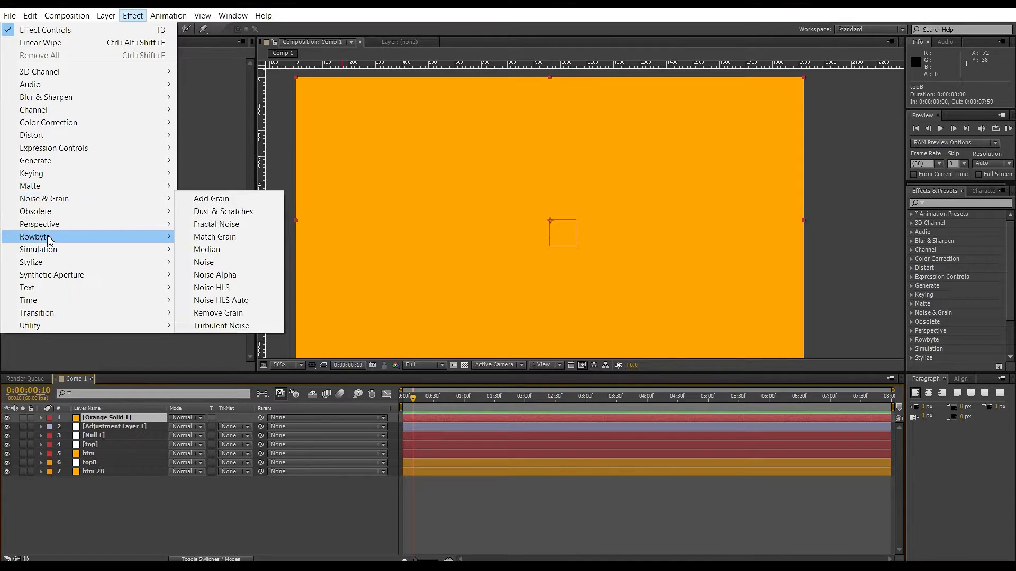
mouse_move(57, 200)
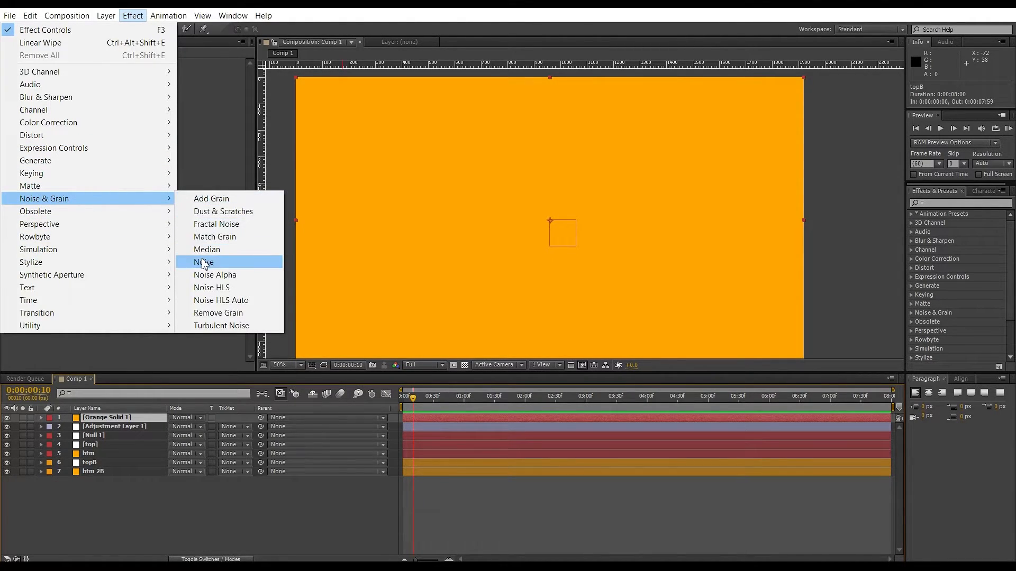
click(214, 224)
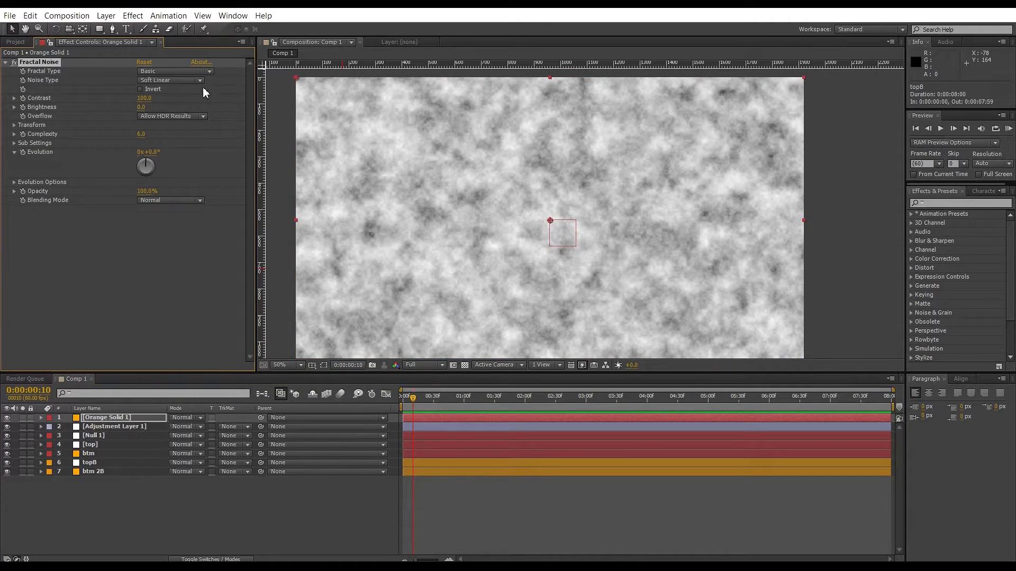
Set the Fractal Noise contrast to 183, brightness to -32 and fractal type to Dynamic Progressive.
drag(144, 98, 124, 109)
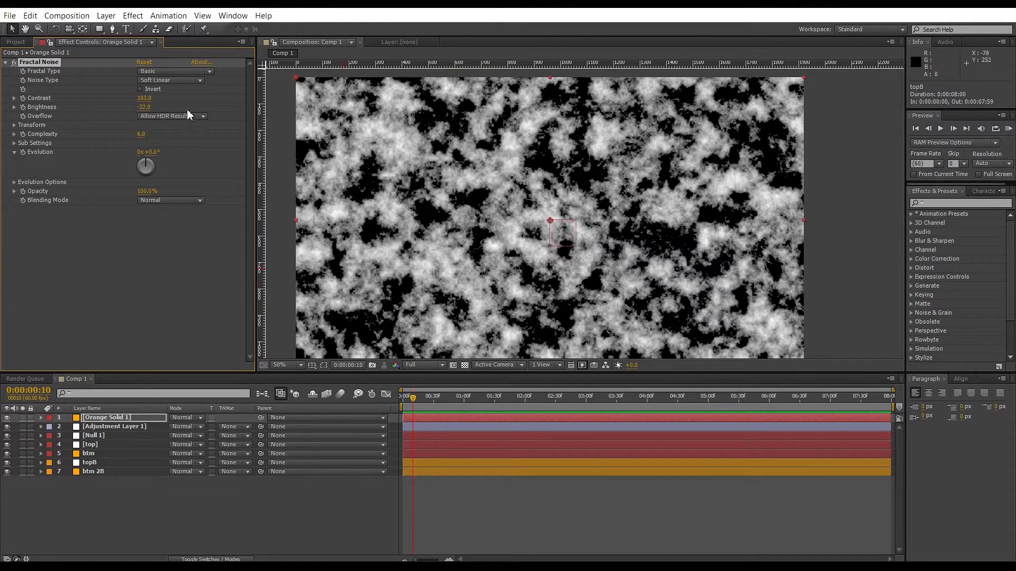
click(180, 71)
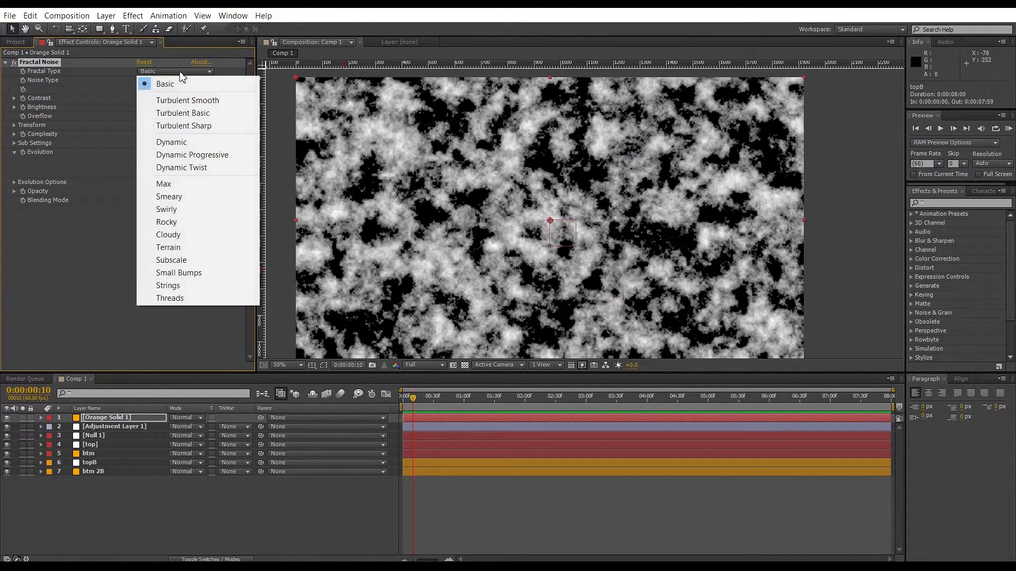
click(174, 154)
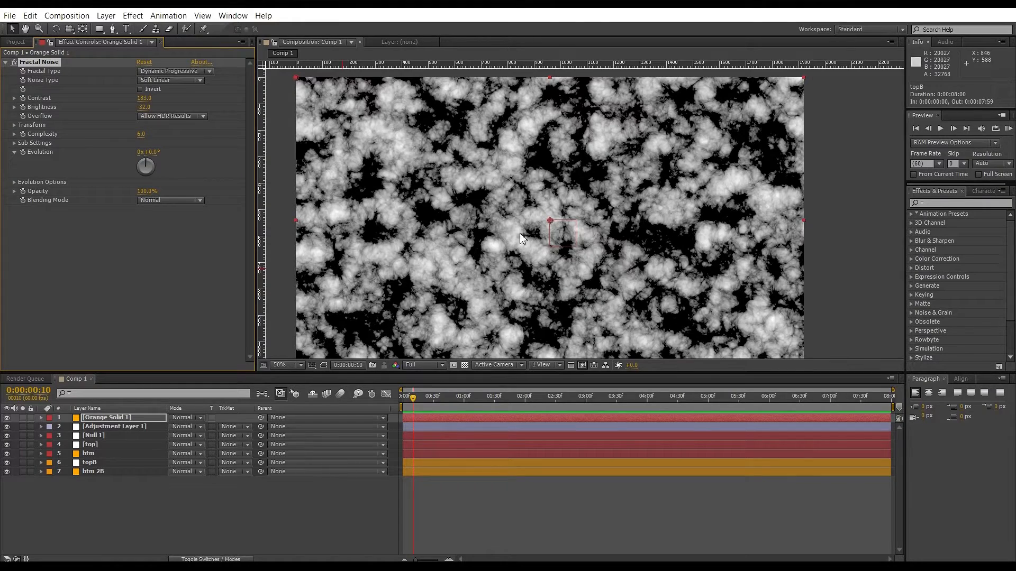
Rename the noise solid as matte.
click(91, 418)
key(Return)
text(matt)
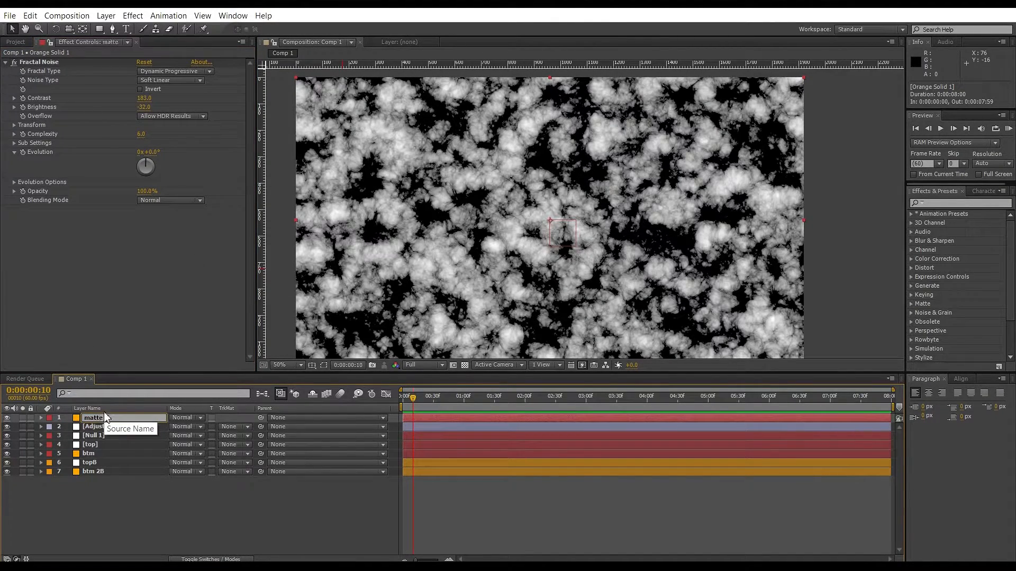
text(e)
key(Return)
Move the matte layer directly above topB and set topB's track matte to Luma Matte "matte".
drag(102, 417, 108, 459)
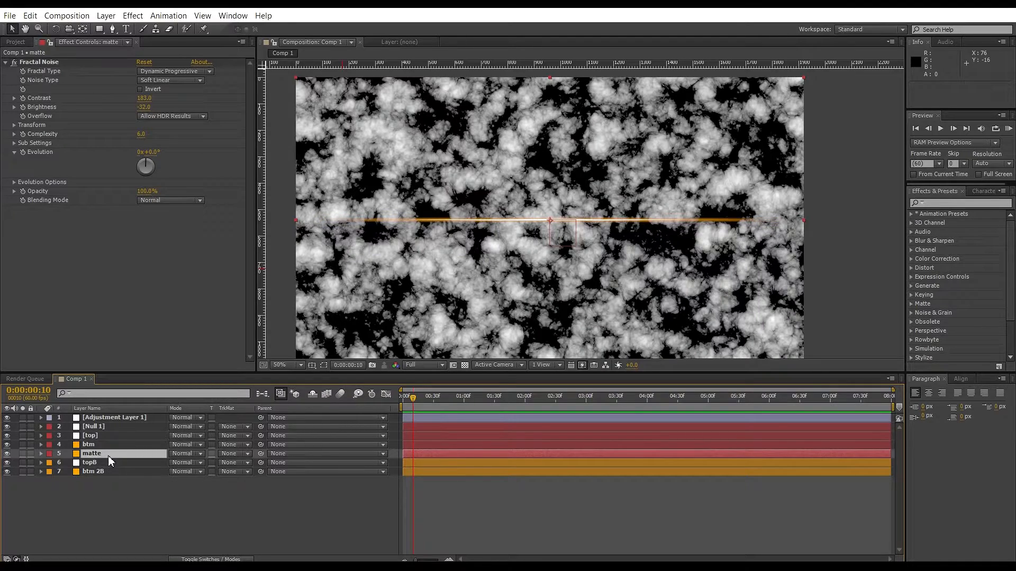
click(231, 464)
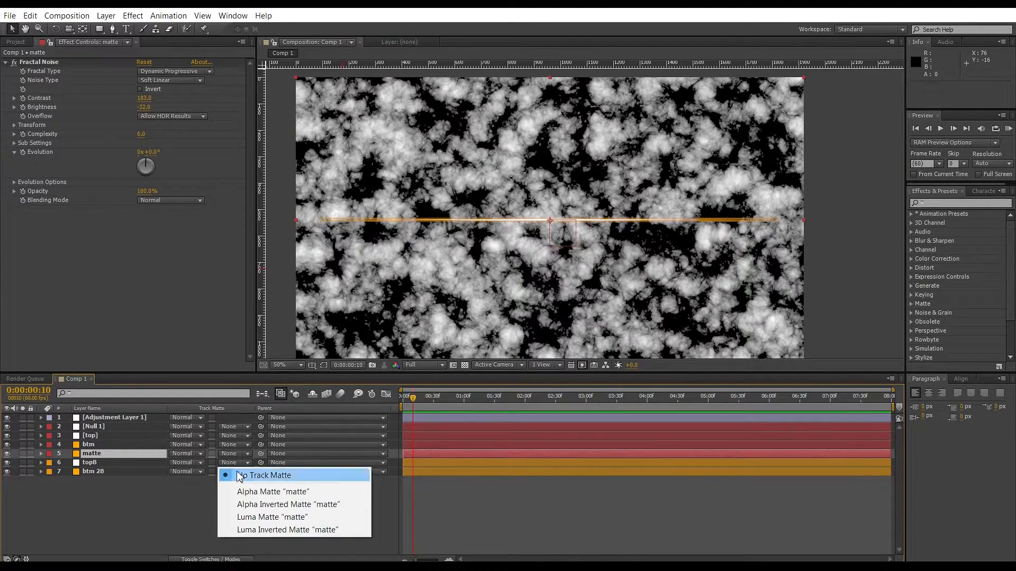
click(251, 517)
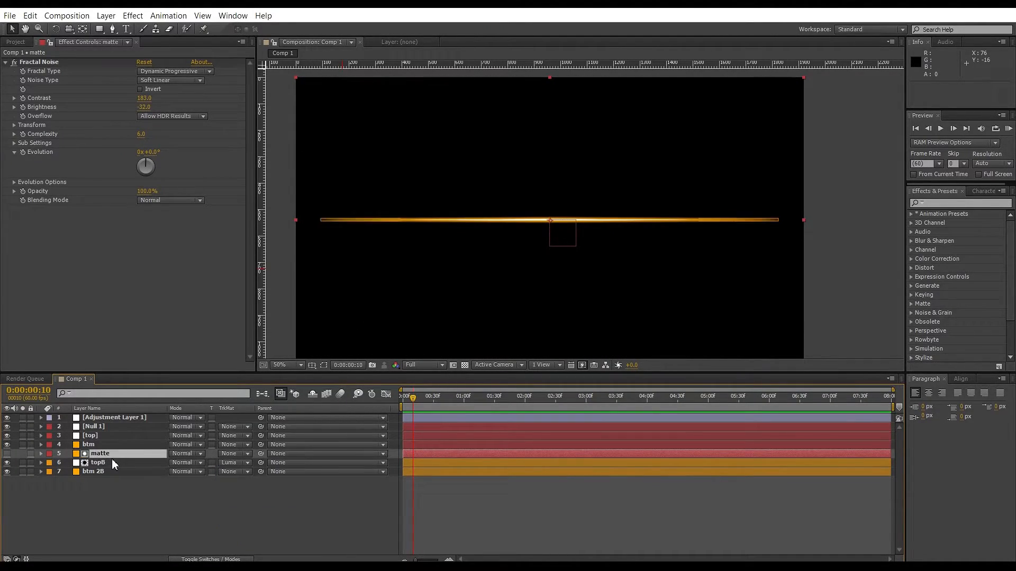
Duplicate the matte layer, place the copy above btm 2B and set btm 2B's track matte to Luma Matte.
key(ctrl+d)
drag(108, 456, 110, 475)
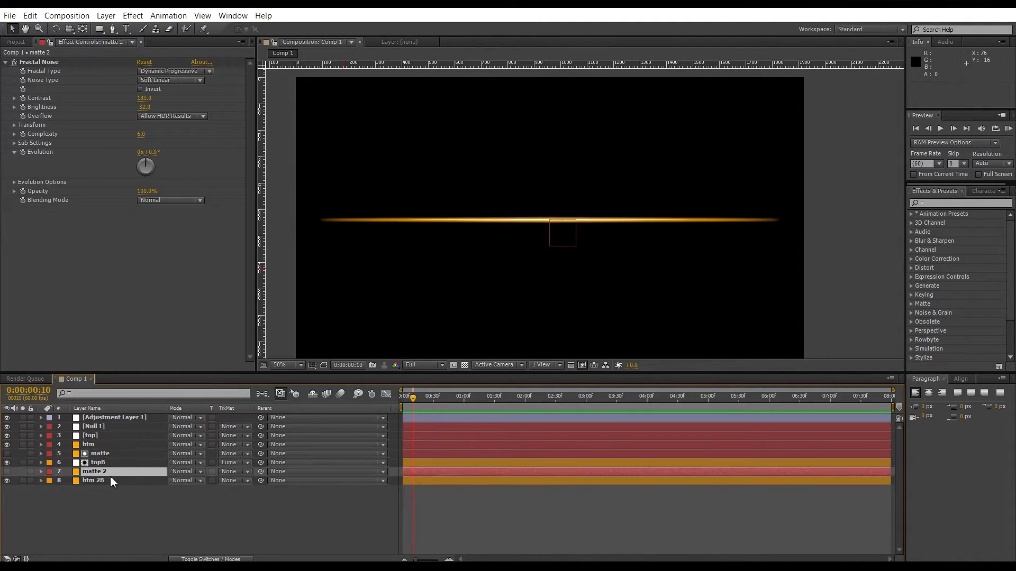
click(224, 480)
click(246, 535)
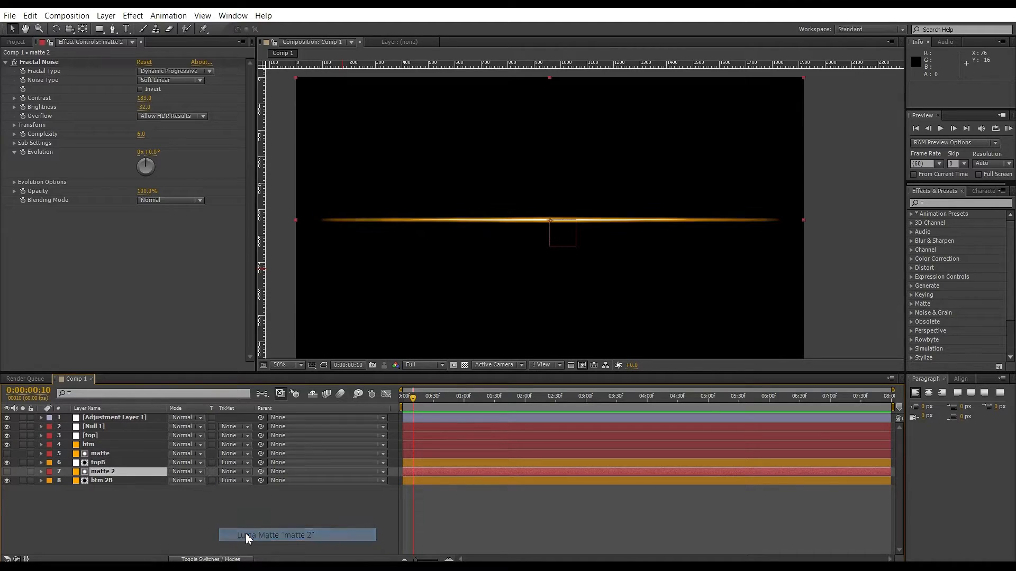
click(7, 445)
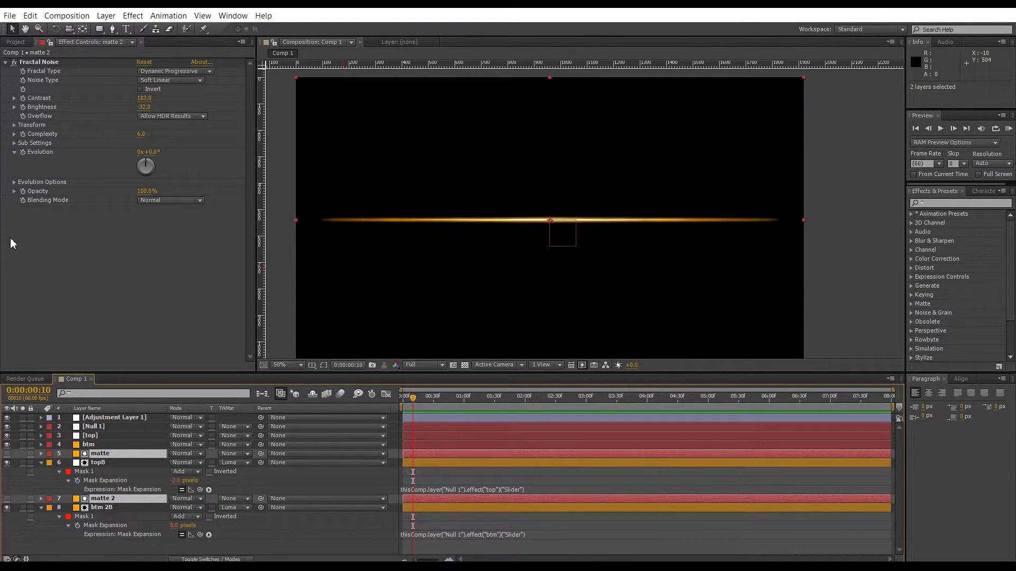
Add a Slider Control effect to Null 1.
click(96, 426)
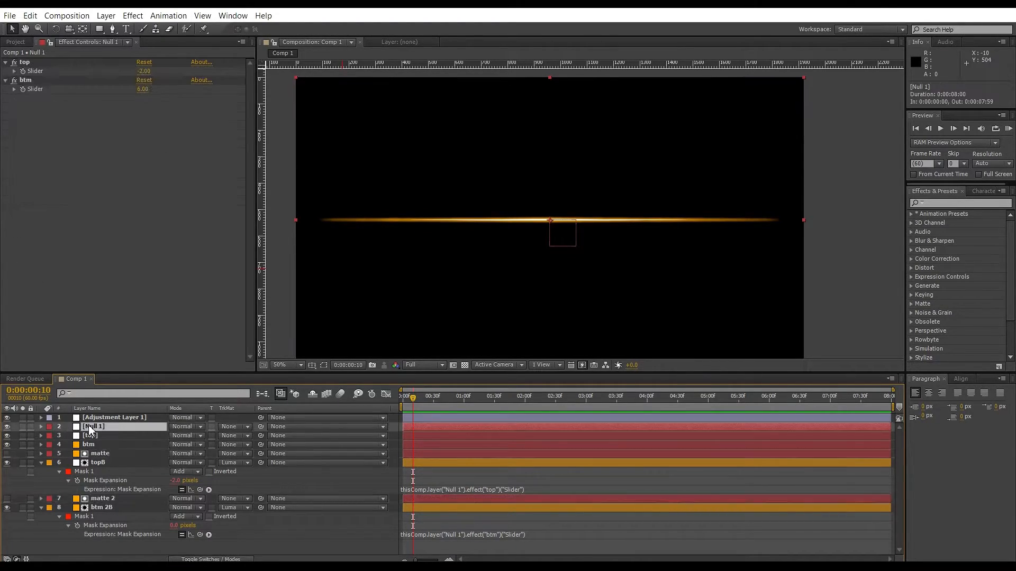
click(130, 19)
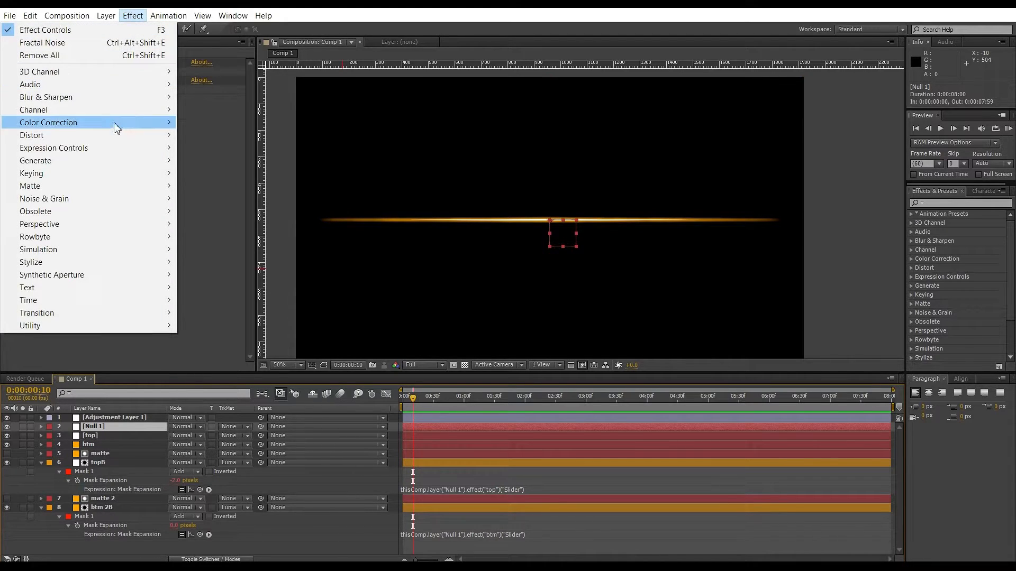
mouse_move(106, 155)
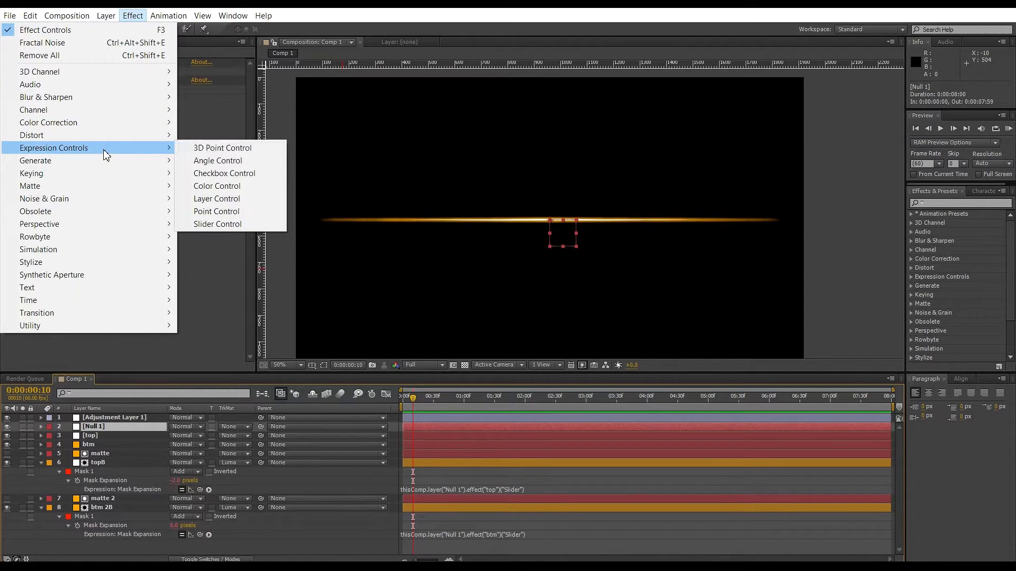
click(228, 225)
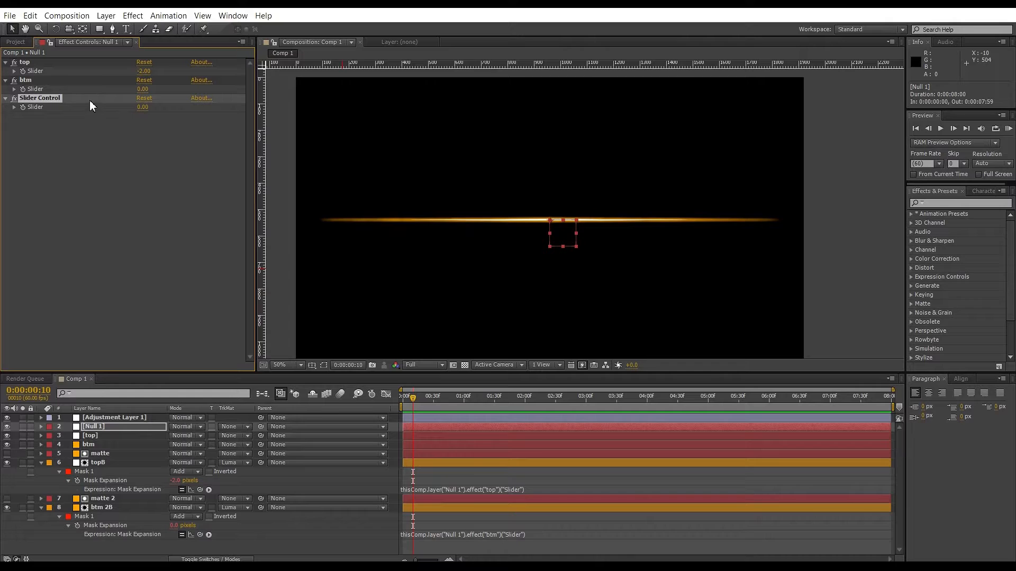
Add an Angle Control effect to Null 1.
click(133, 16)
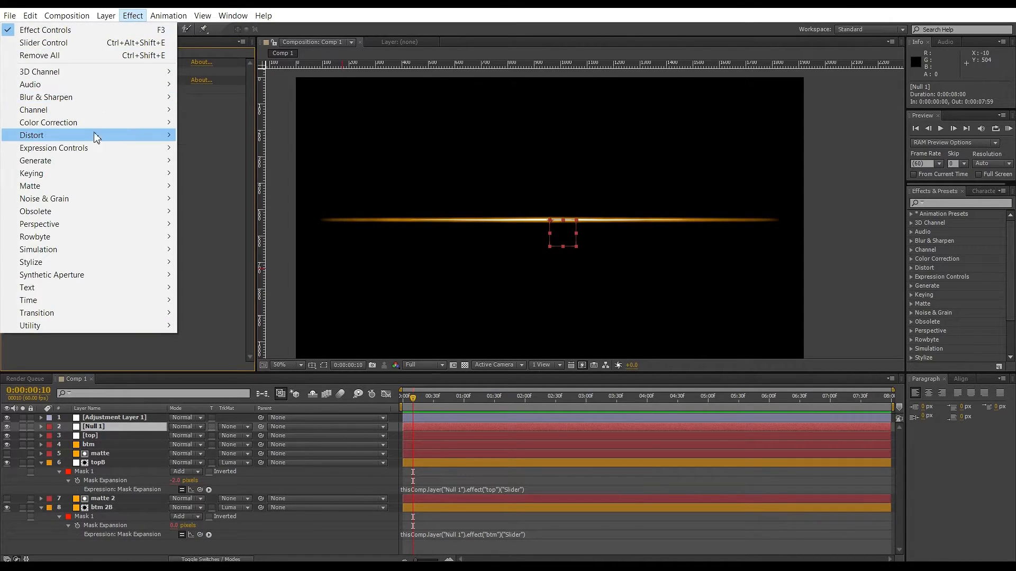
mouse_move(97, 149)
click(192, 159)
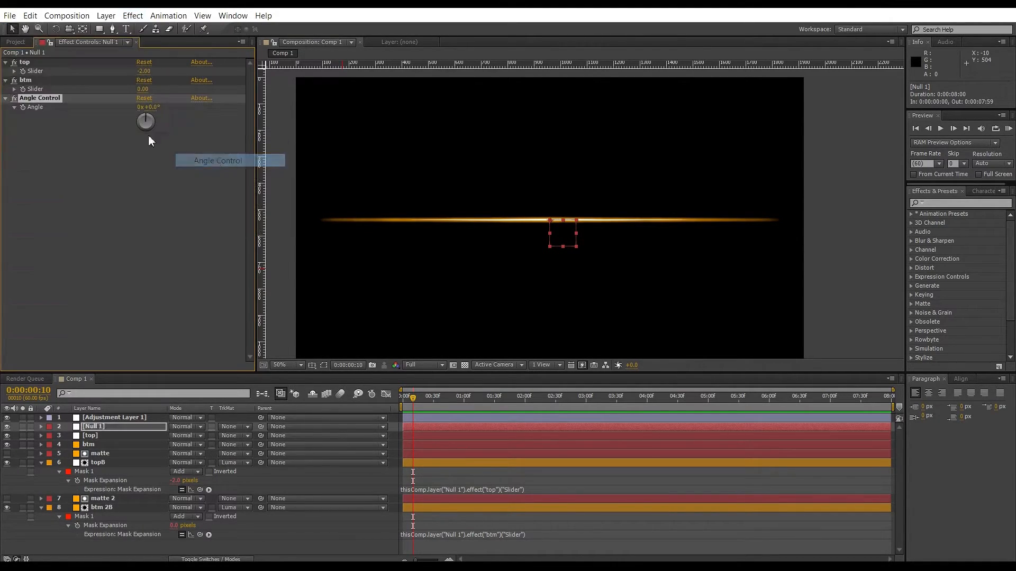
Add an expression to the matte layer's Fractal Noise Evolution linking it to Null 1's Angle Control angle.
click(105, 457)
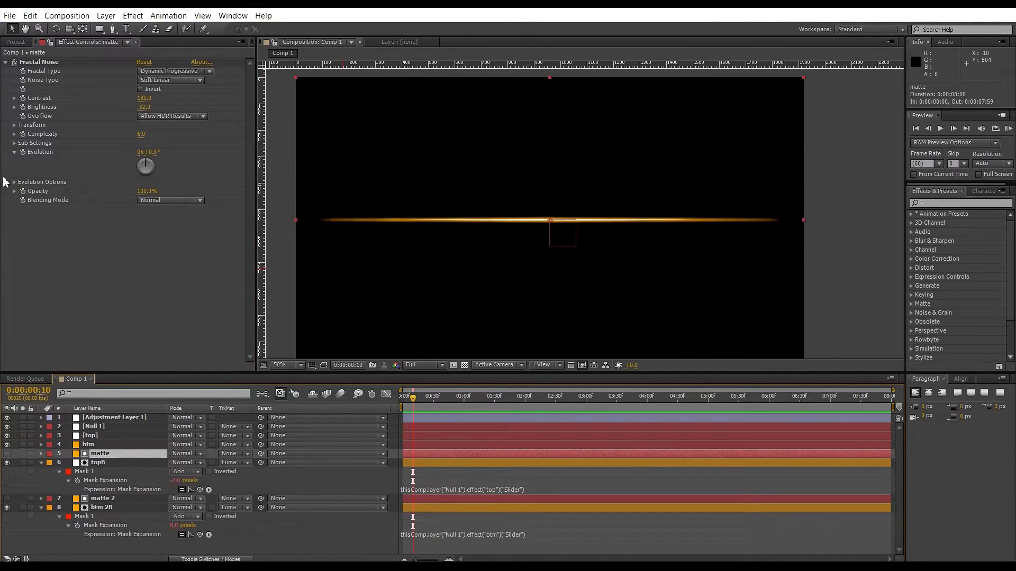
alt+click(23, 152)
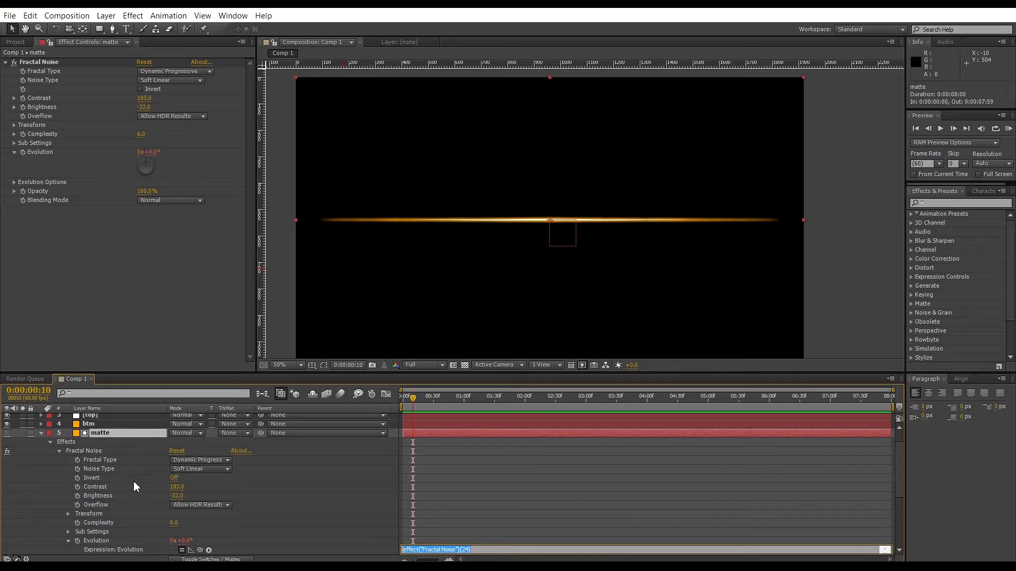
scroll(103, 450, up, 1)
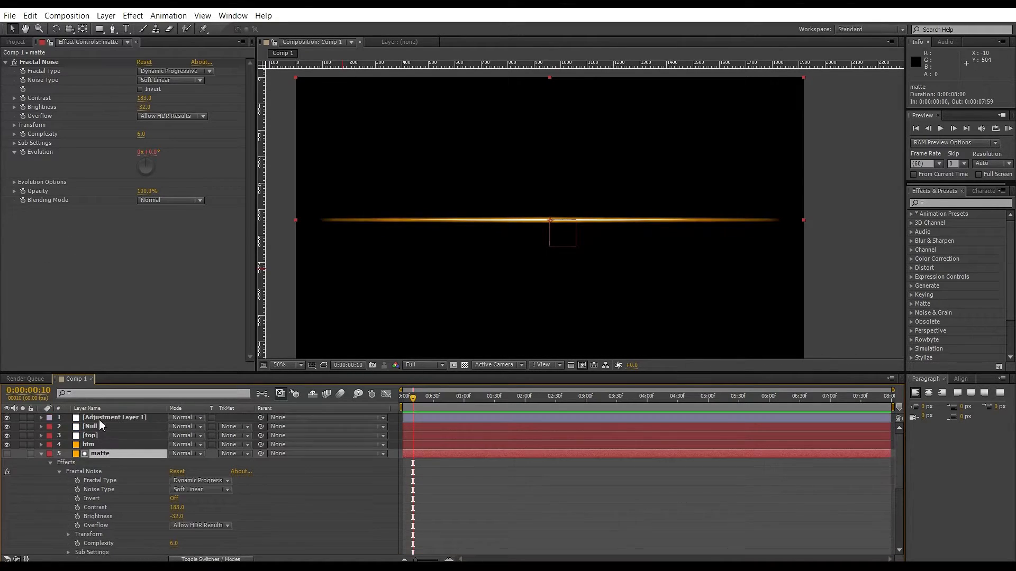
click(99, 426)
scroll(158, 484, down, 5)
scroll(199, 487, up, 1)
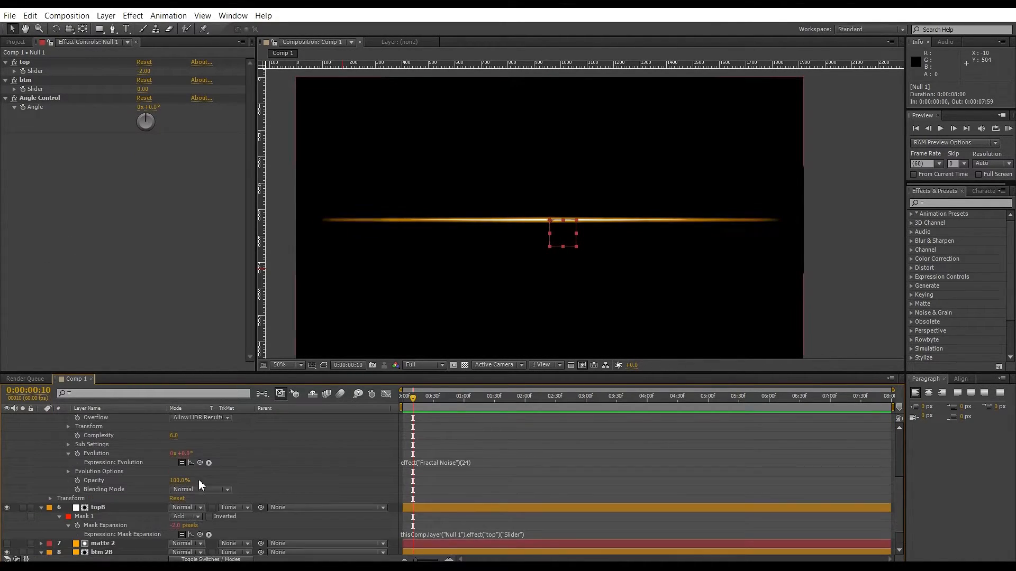
drag(200, 463, 35, 107)
scroll(72, 485, up, 3)
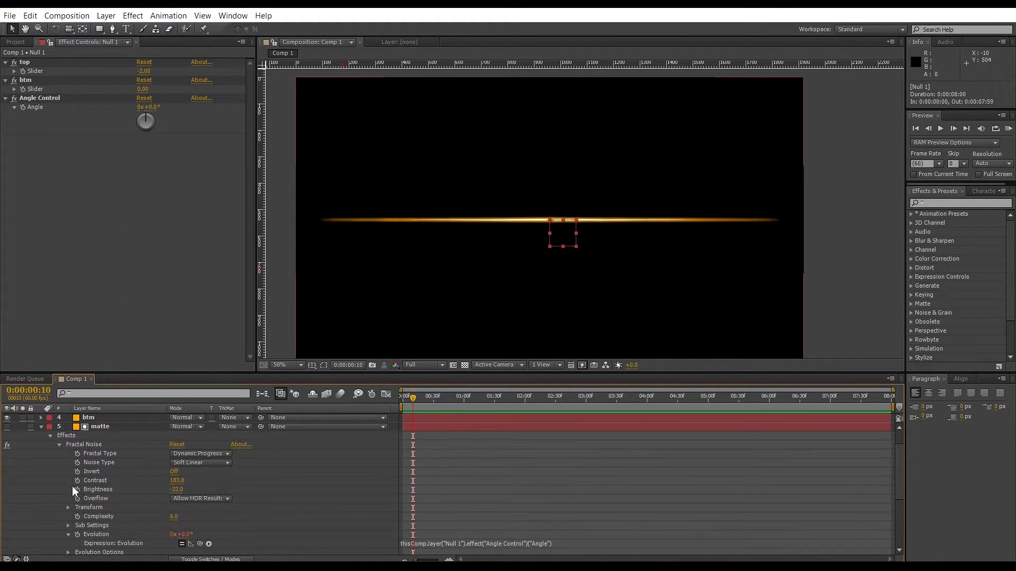
click(42, 427)
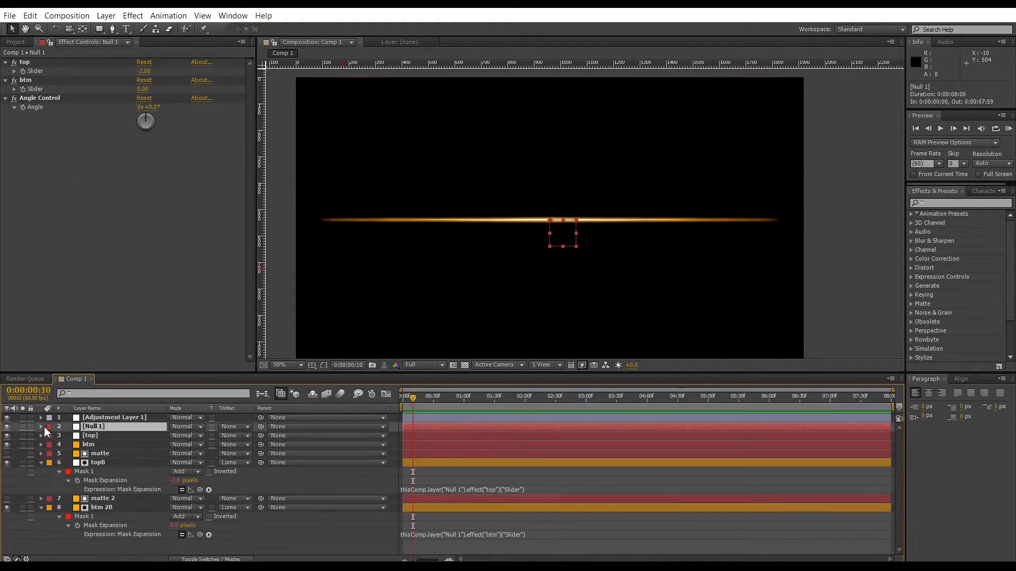
Link matte 2's Fractal Noise Evolution by expression to Null 1's Angle Control angle.
click(106, 508)
click(106, 499)
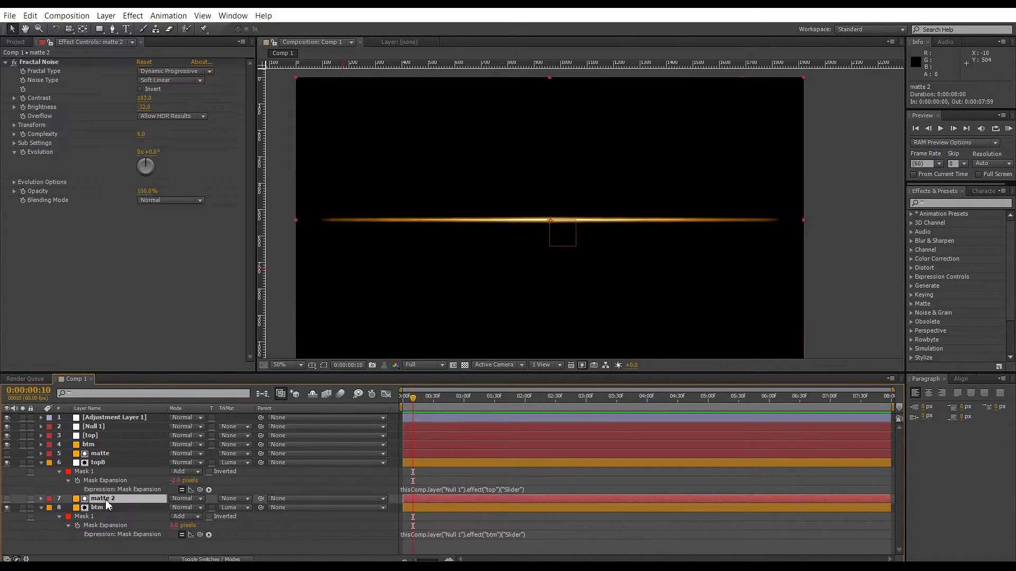
alt+click(23, 151)
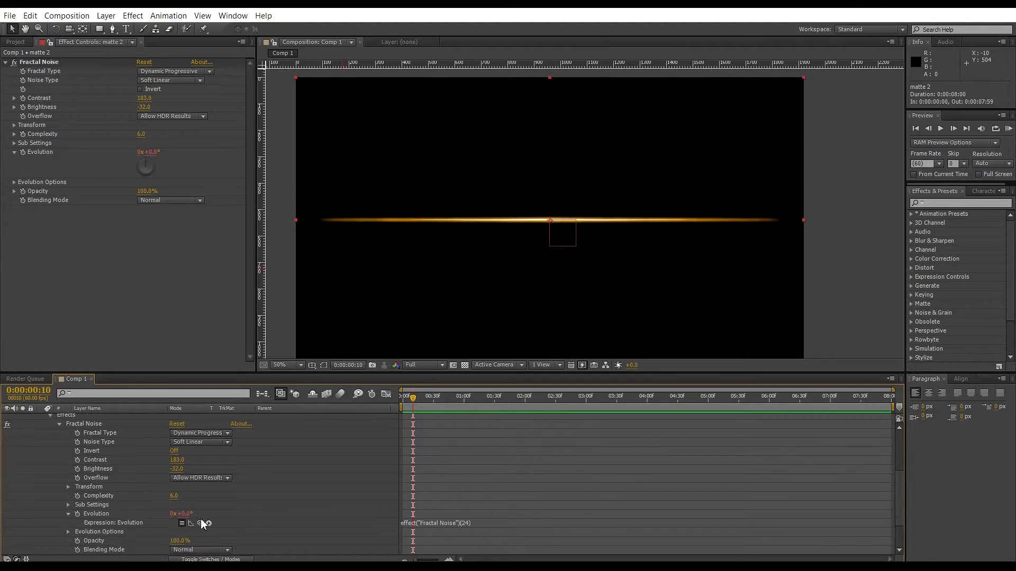
scroll(139, 477, up, 4)
click(106, 426)
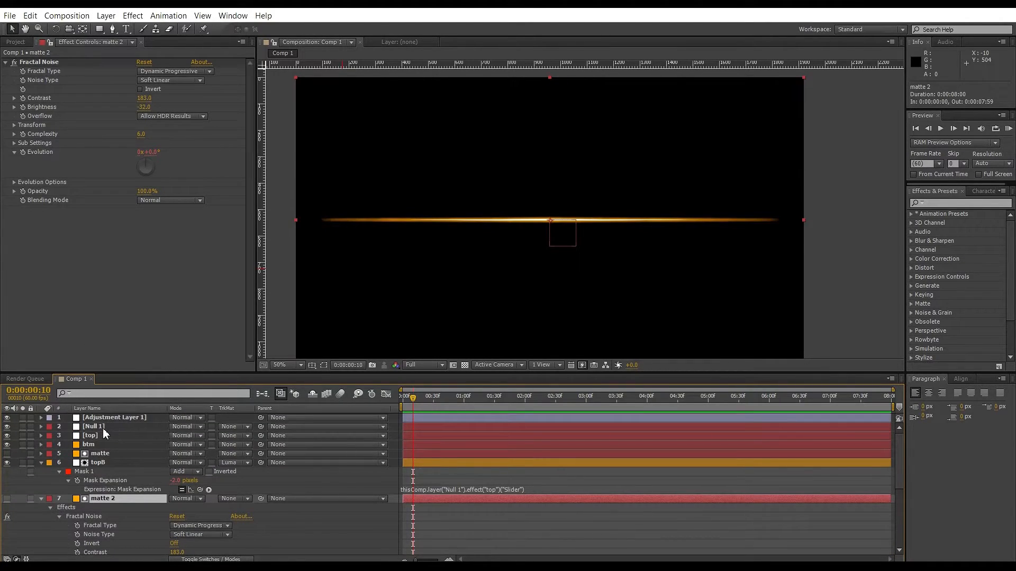
scroll(202, 510, down, 5)
drag(200, 481, 32, 109)
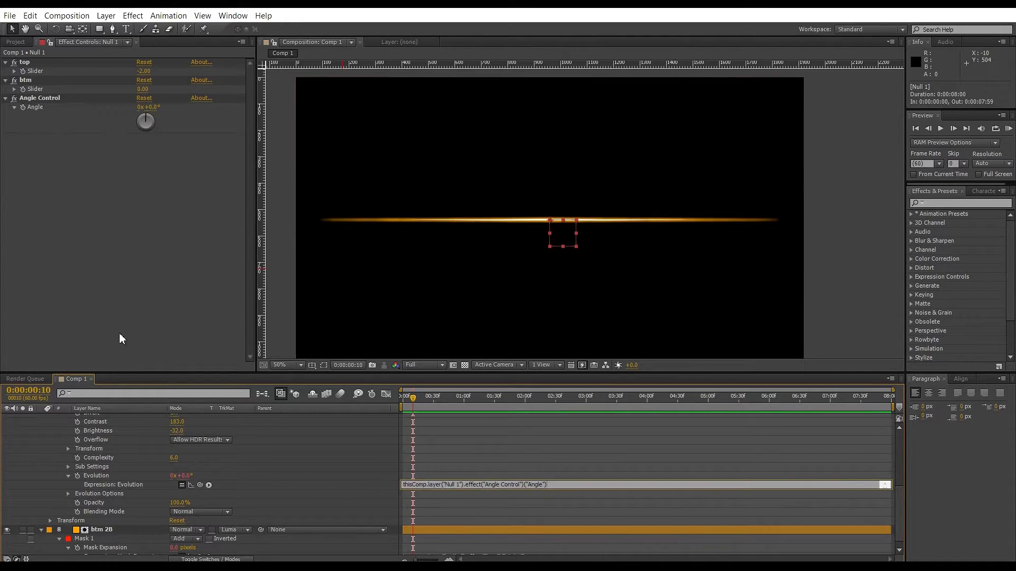
click(314, 487)
scroll(220, 486, up, 5)
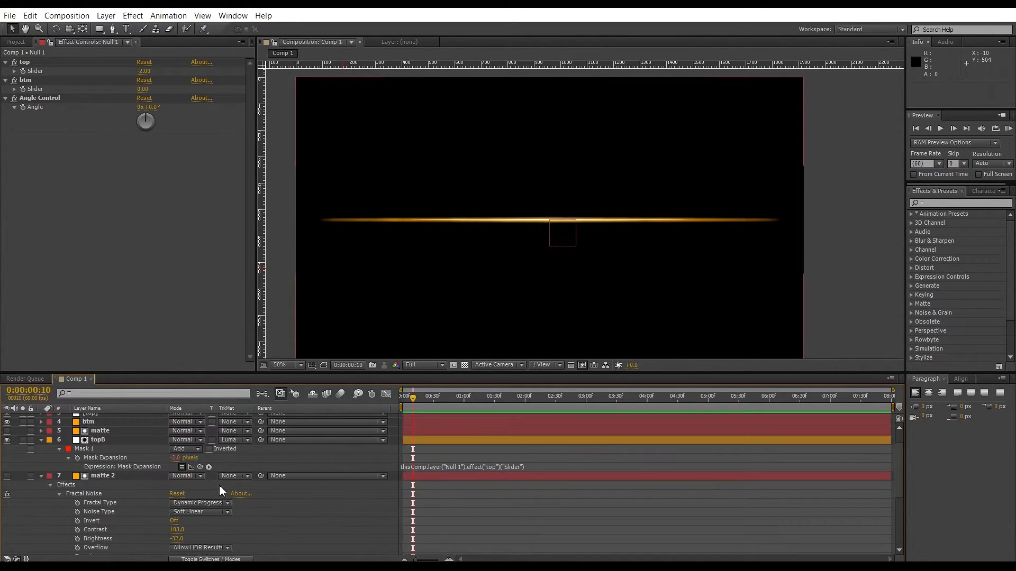
Add the expression time*250 to Null 1's Angle Control angle so it rotates continuously.
key(ctrl+a)
key(u)
key(u)
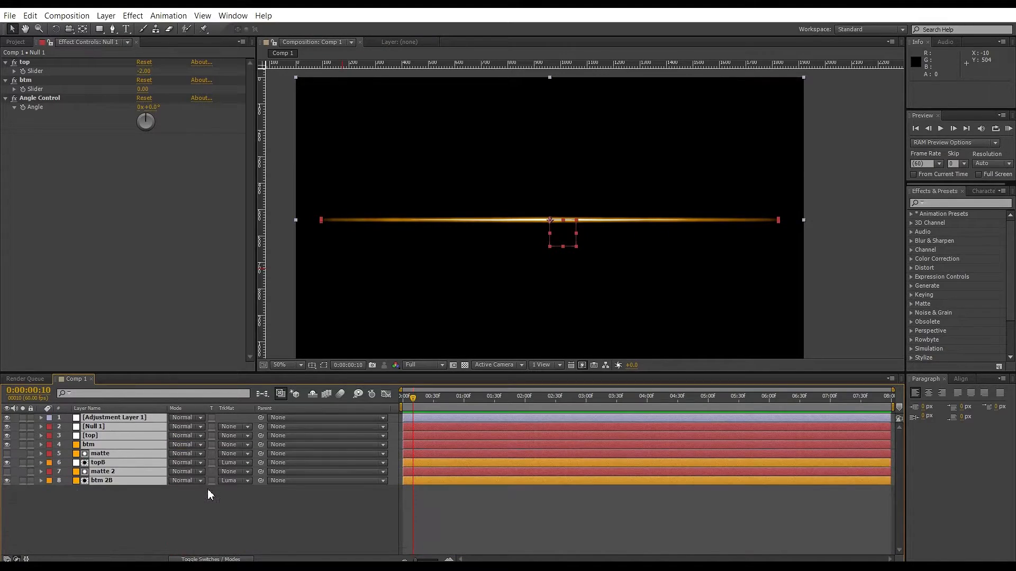
click(142, 516)
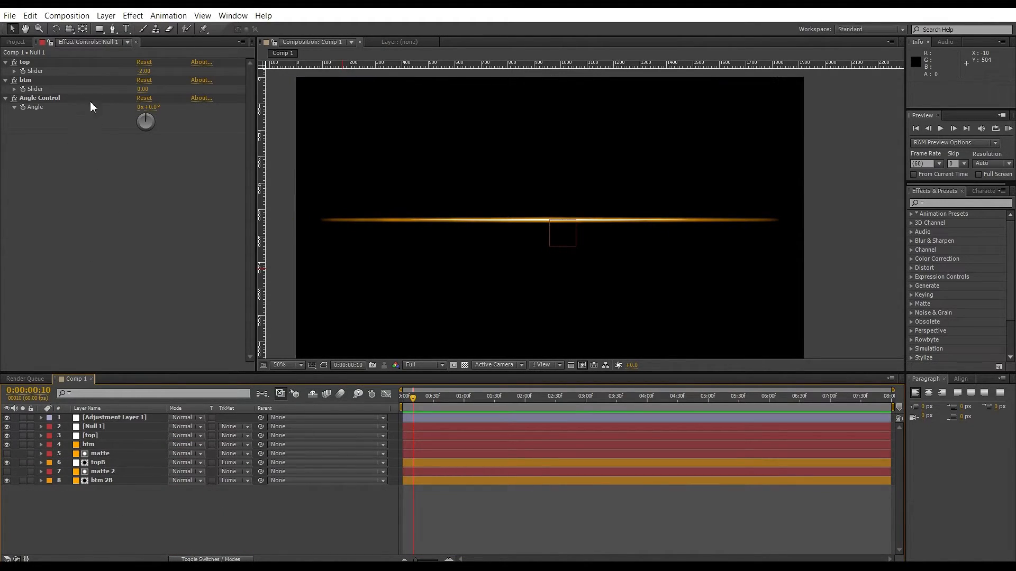
alt+click(20, 109)
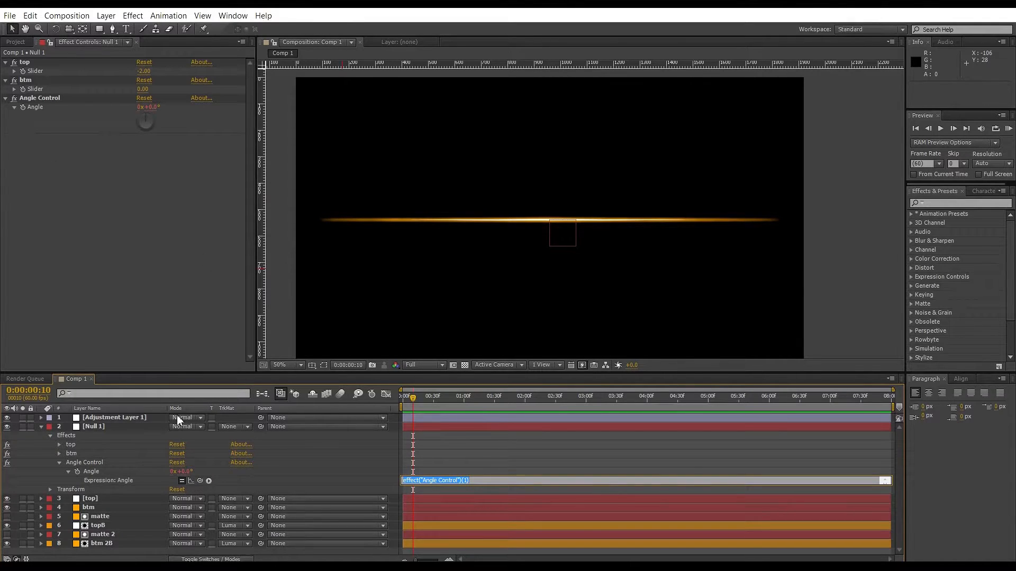
text(time*250)
click(868, 294)
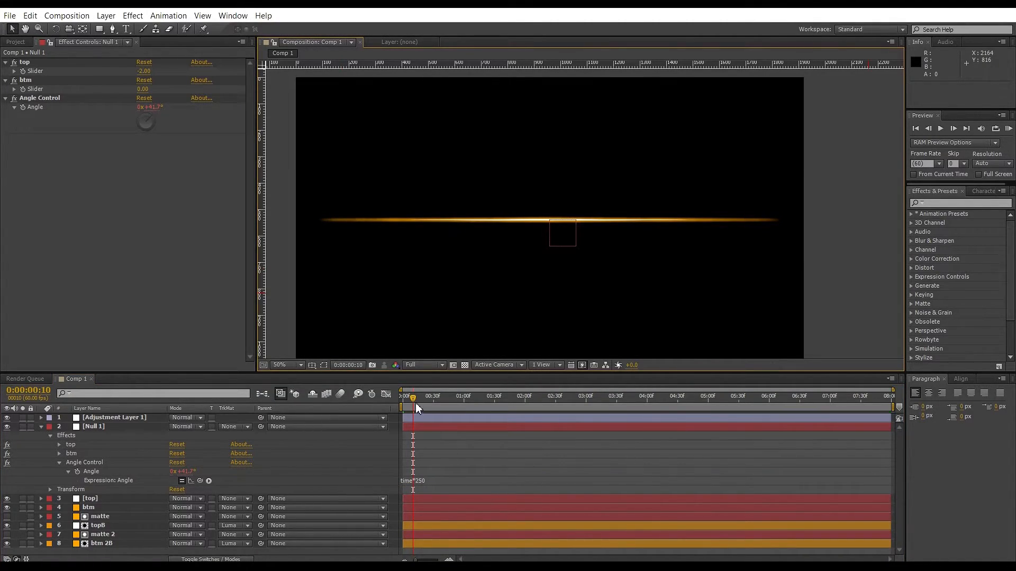
Scrub the timeline while toggling the top and btm layers' visibility to preview the streaks.
mouse_move(414, 398)
mouse_down()
mouse_move(449, 397)
mouse_move(415, 397)
mouse_up()
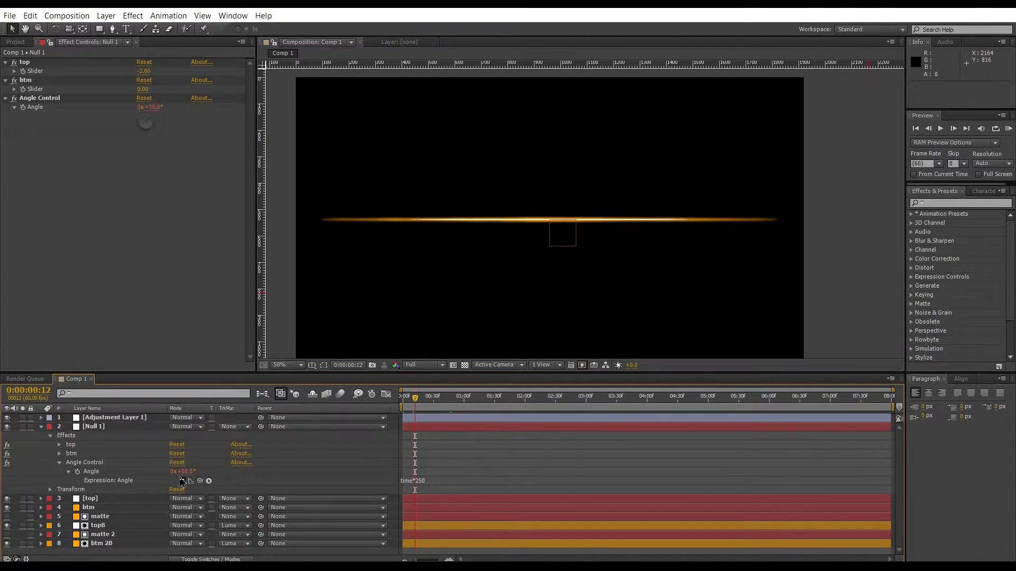
click(80, 509)
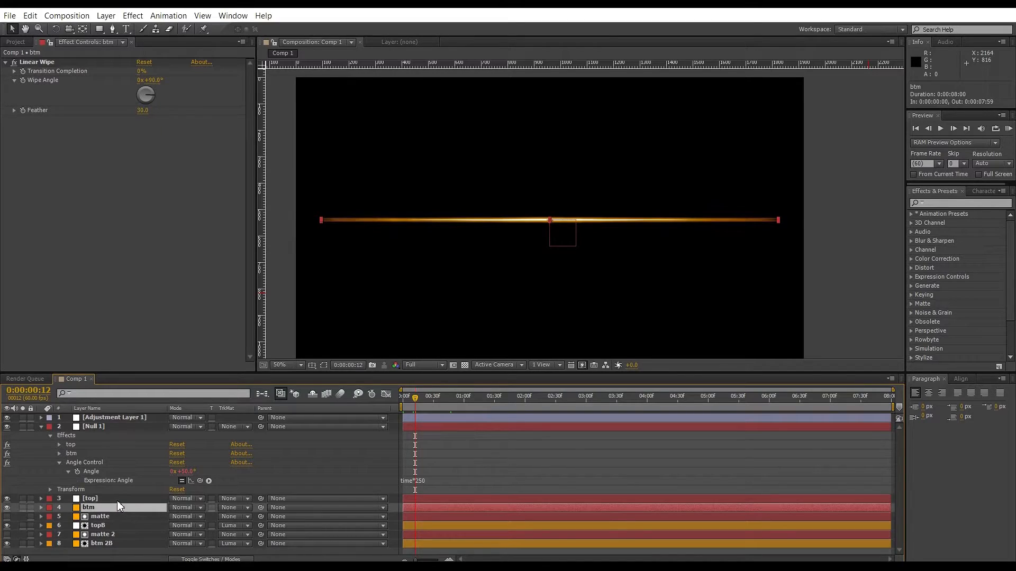
click(117, 501)
click(7, 508)
click(7, 498)
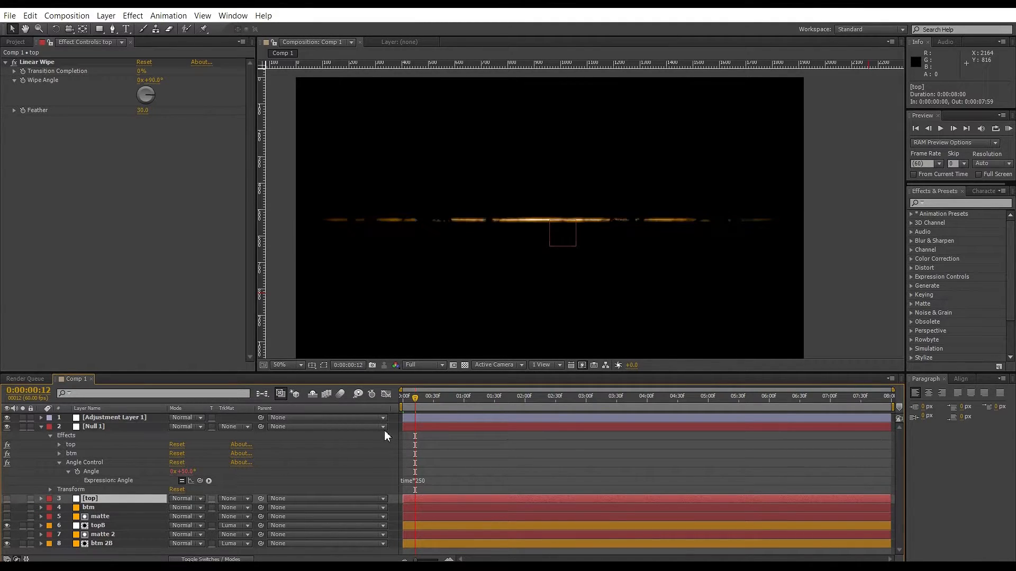
mouse_move(417, 404)
mouse_down()
mouse_move(483, 406)
mouse_move(427, 411)
mouse_up()
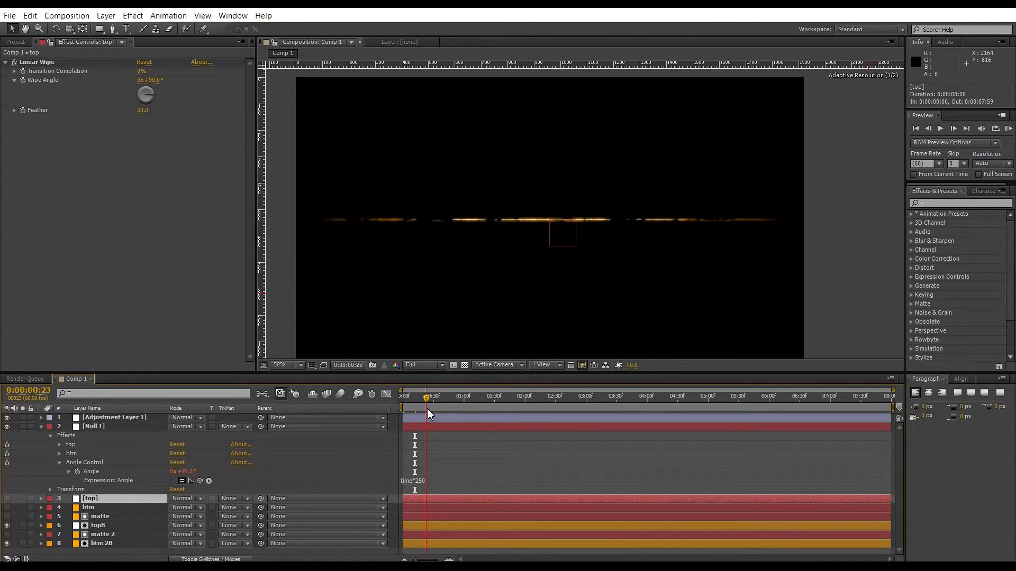
click(7, 499)
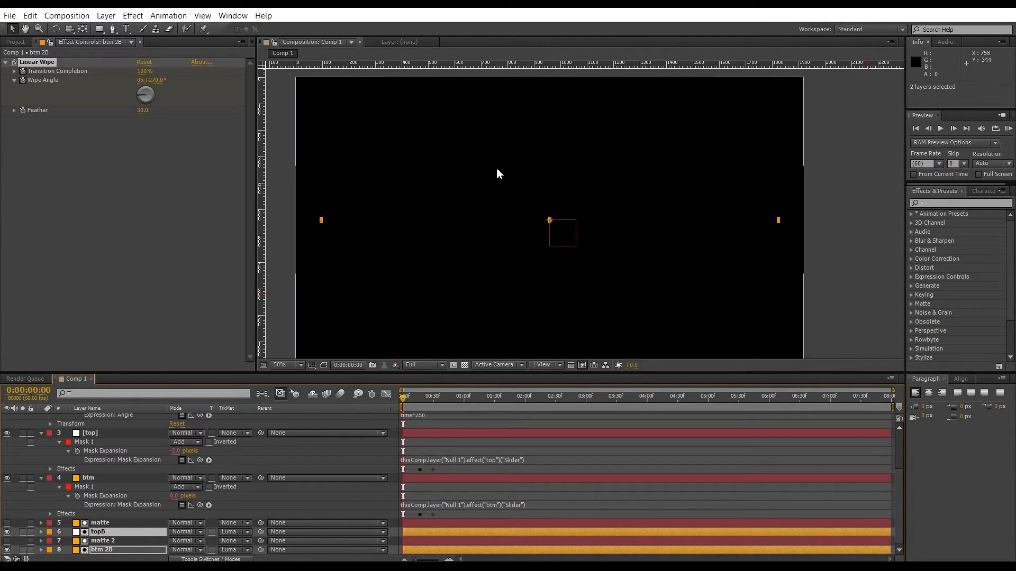
drag(406, 397, 428, 405)
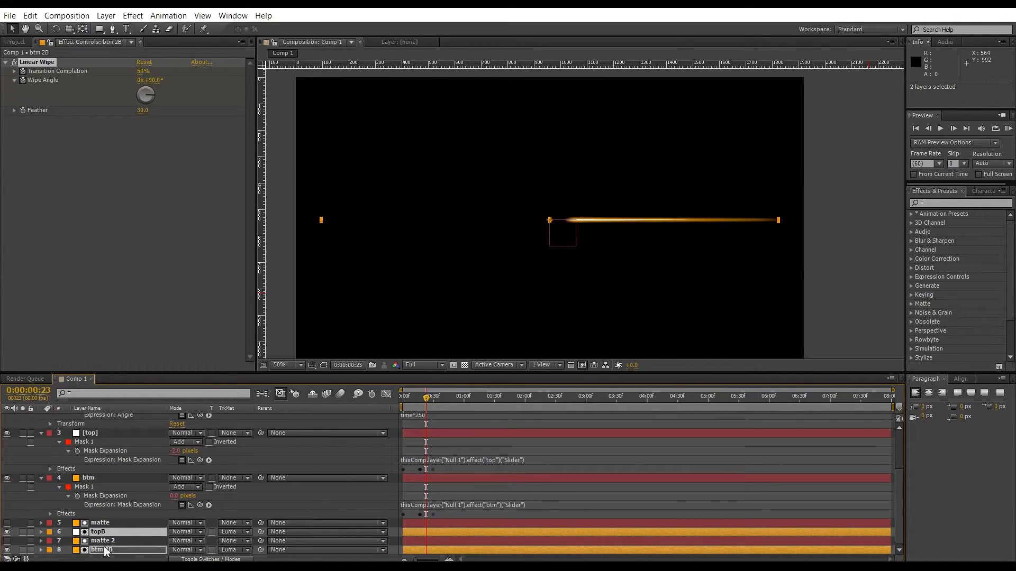
Delete the last Transition Completion keyframes of the topB and btm 2B Linear Wipe effects.
key(u)
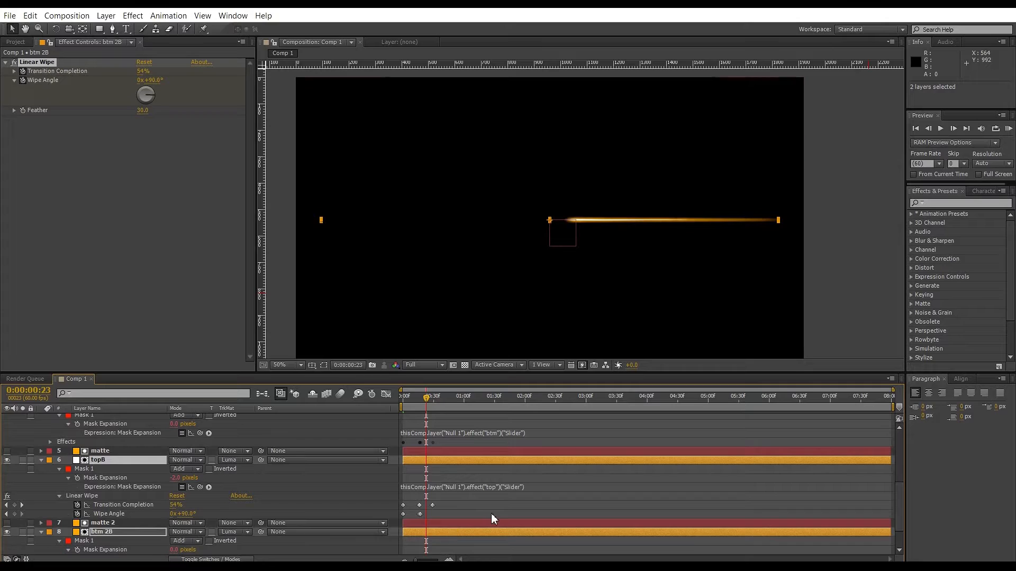
scroll(491, 513, down, 2)
drag(469, 464, 428, 547)
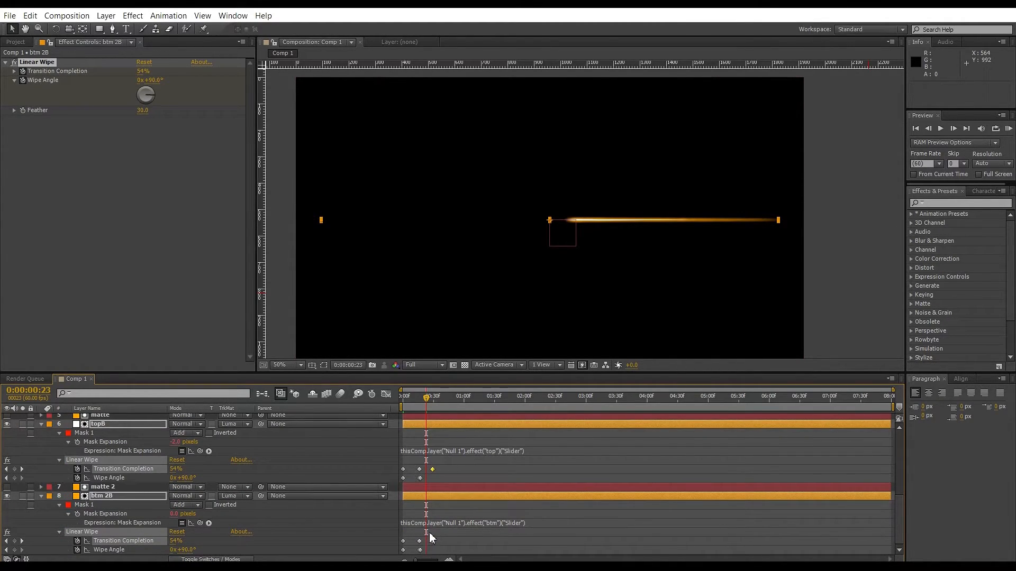
key(Delete)
key(Page_Up)
key(Page_Up)
key(Page_Up)
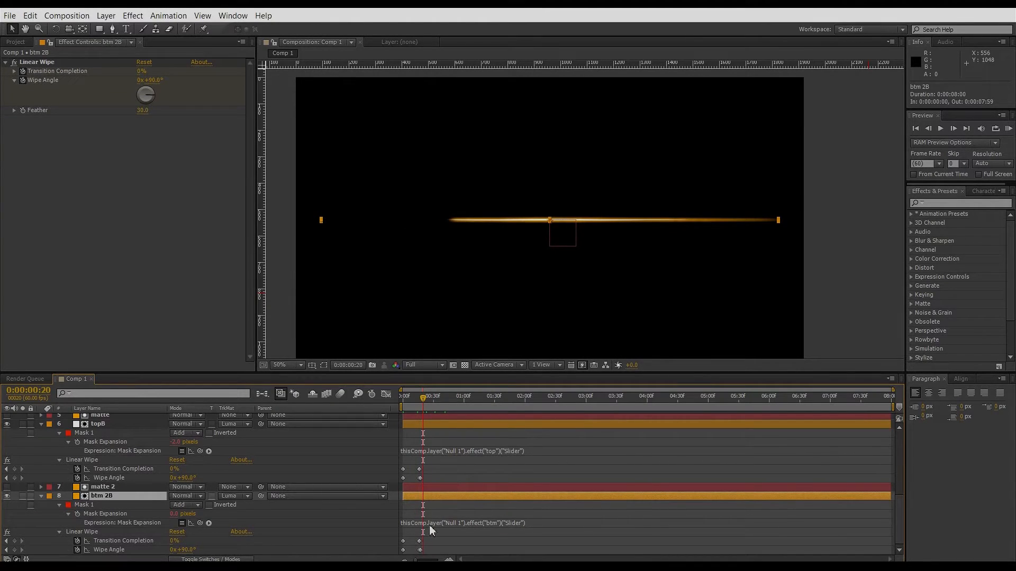
Toggle the adjustment layer's visibility and scrub the timeline to preview the result.
scroll(430, 516, up, 8)
click(7, 418)
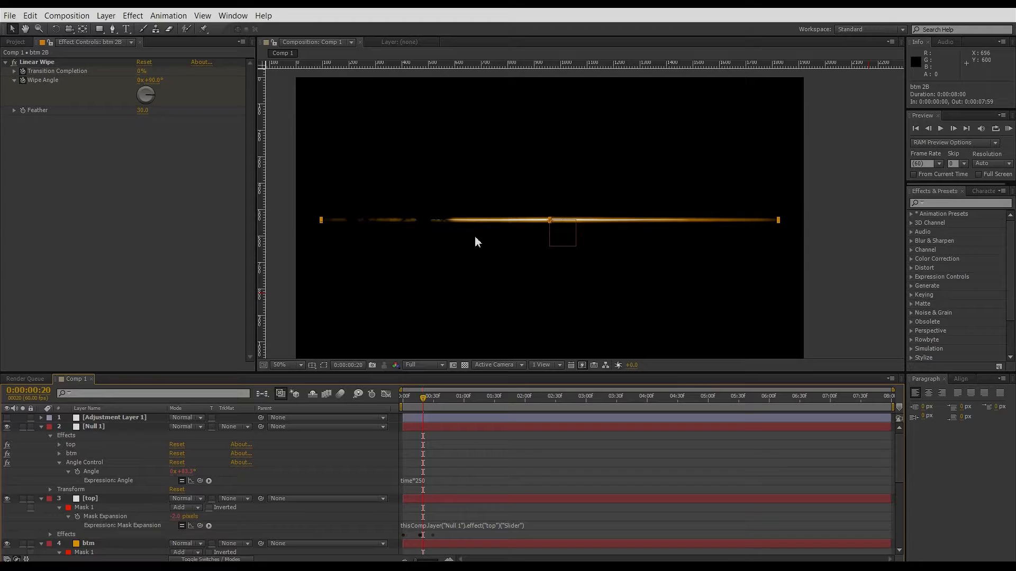
mouse_move(422, 398)
mouse_down()
mouse_move(437, 415)
mouse_move(428, 411)
mouse_up()
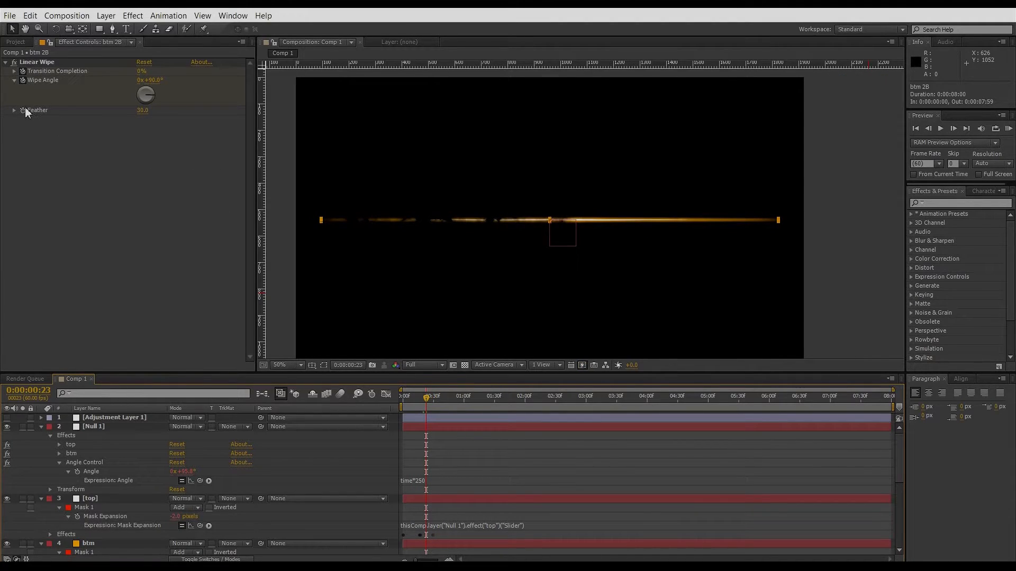
Rename the composition Comp 1 to slash.
click(8, 42)
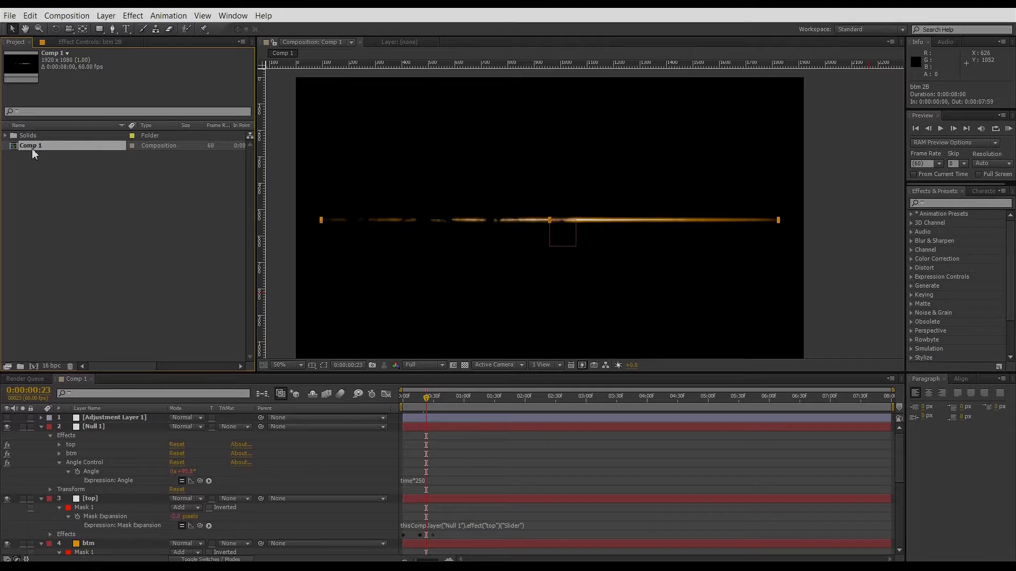
key(Return)
text(slash)
key(Return)
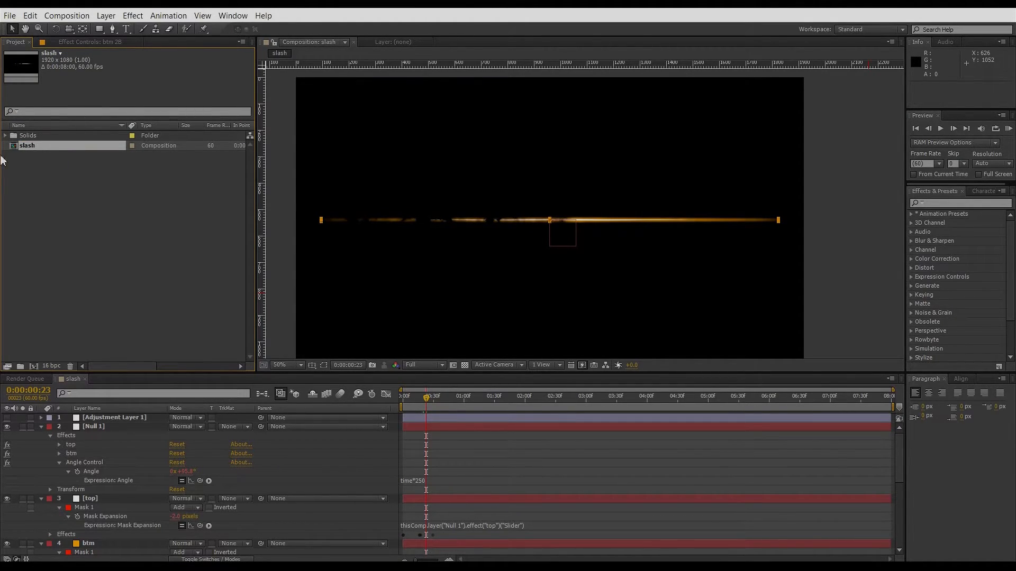
Duplicate the slash composition and rename the copy slash bg.
key(ctrl+d)
mouse_move(23, 147)
mouse_down()
mouse_move(24, 176)
mouse_move(23, 165)
mouse_up()
key(Return)
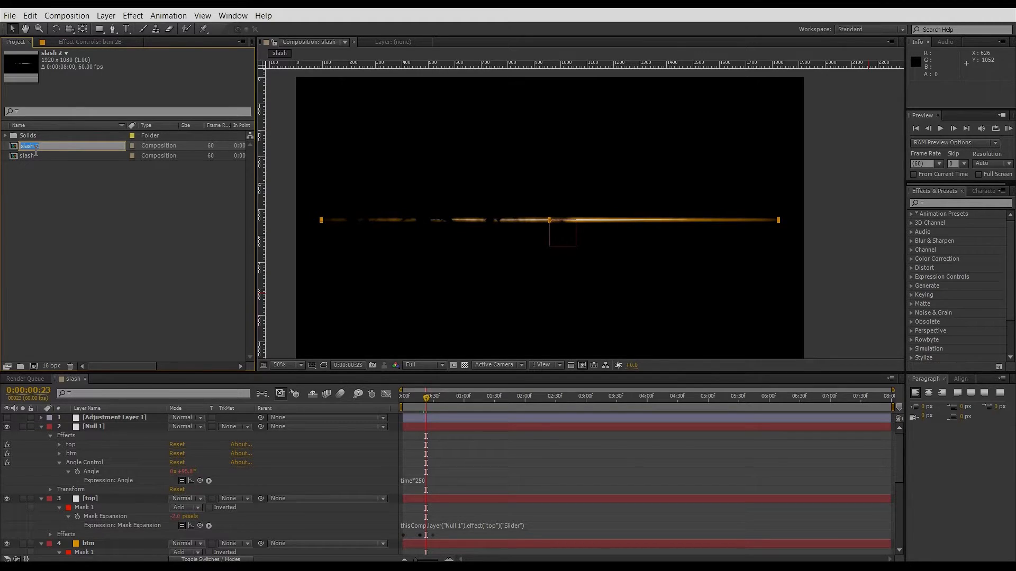
text(s)
key(Return)
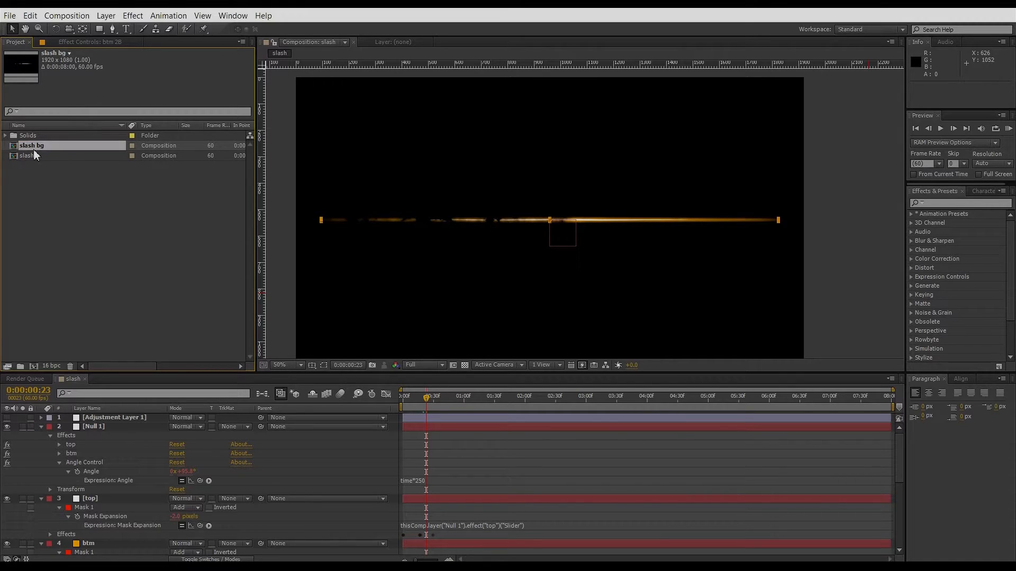
Create a new composition named main.
click(110, 19)
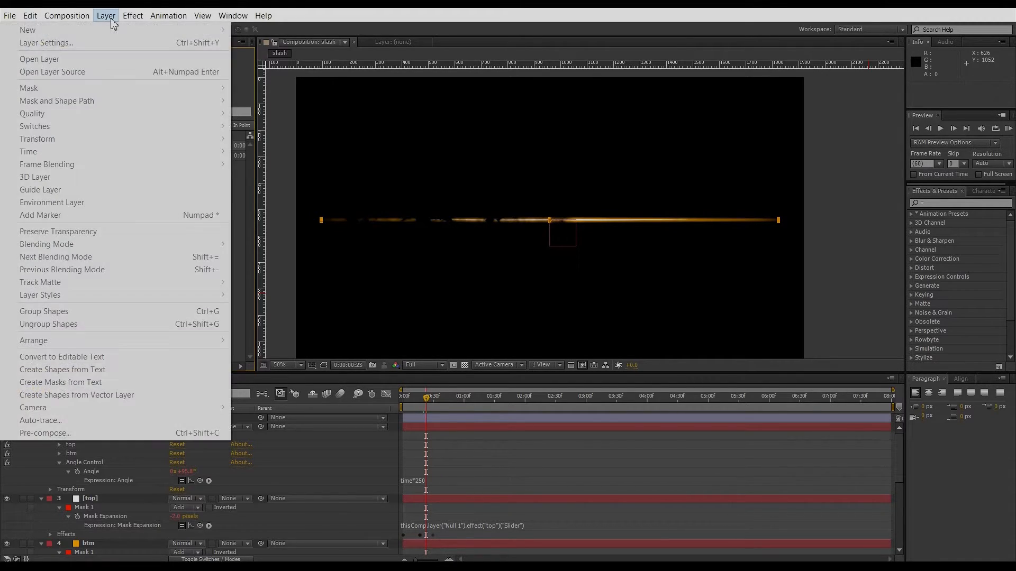
click(110, 19)
click(67, 15)
click(72, 29)
text(ma)
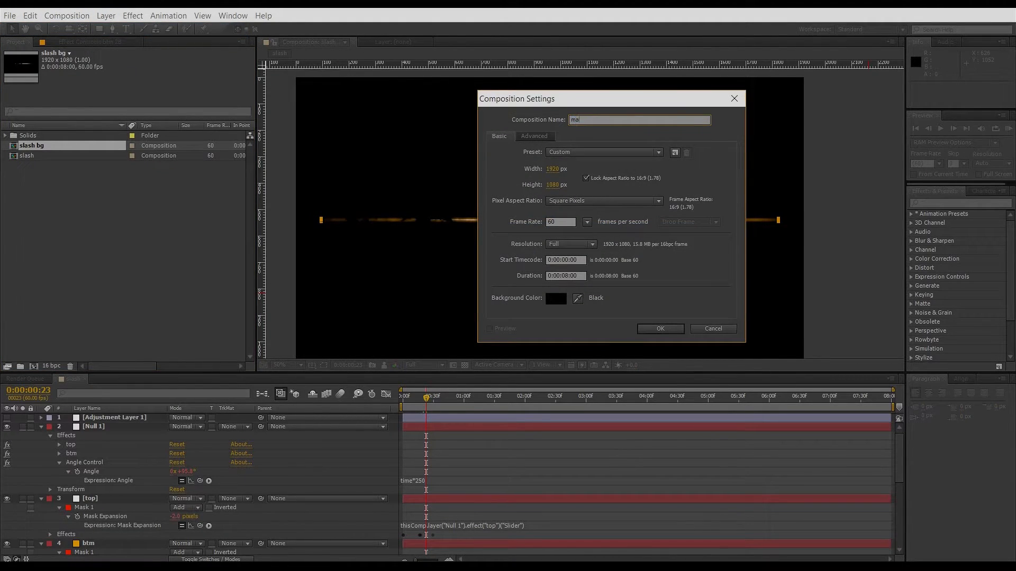
text(in)
key(Return)
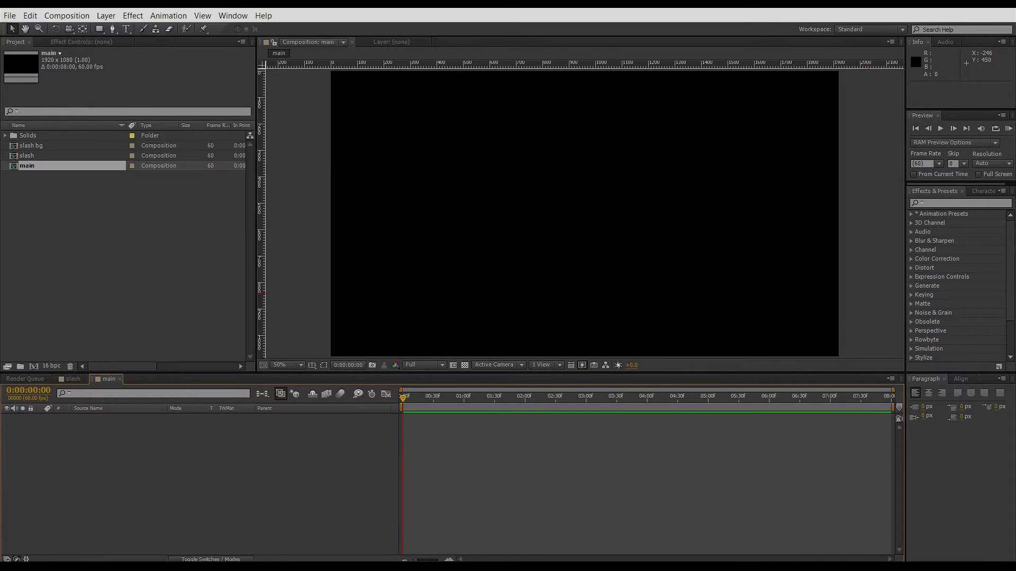
Add a full-frame solid layer with a deep royal blue color to the main composition.
click(113, 15)
click(112, 15)
click(112, 16)
mouse_move(124, 29)
click(328, 239)
key(ctrl+y)
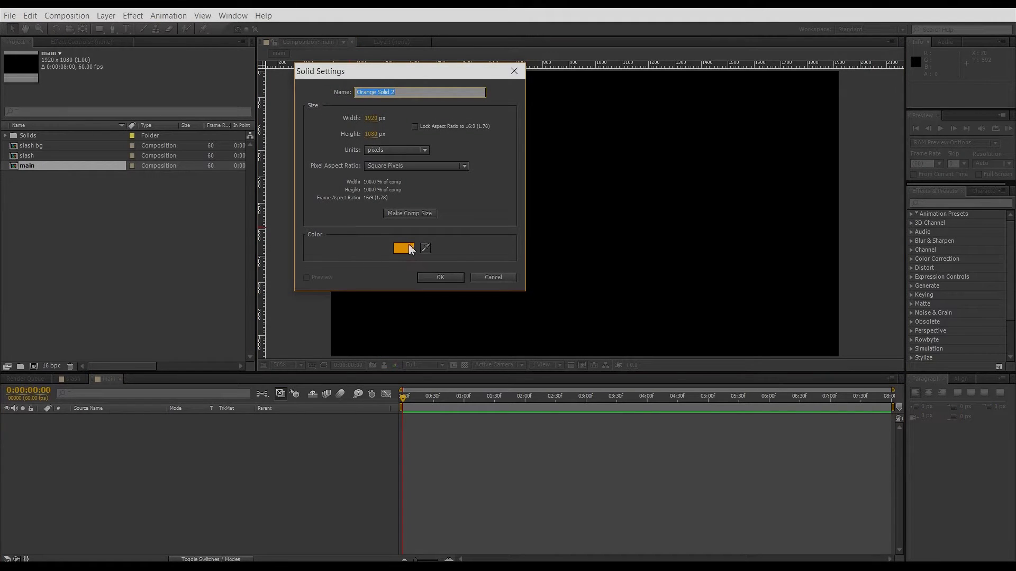
click(405, 246)
drag(504, 253, 543, 291)
drag(531, 238, 532, 225)
click(510, 289)
drag(510, 288, 511, 296)
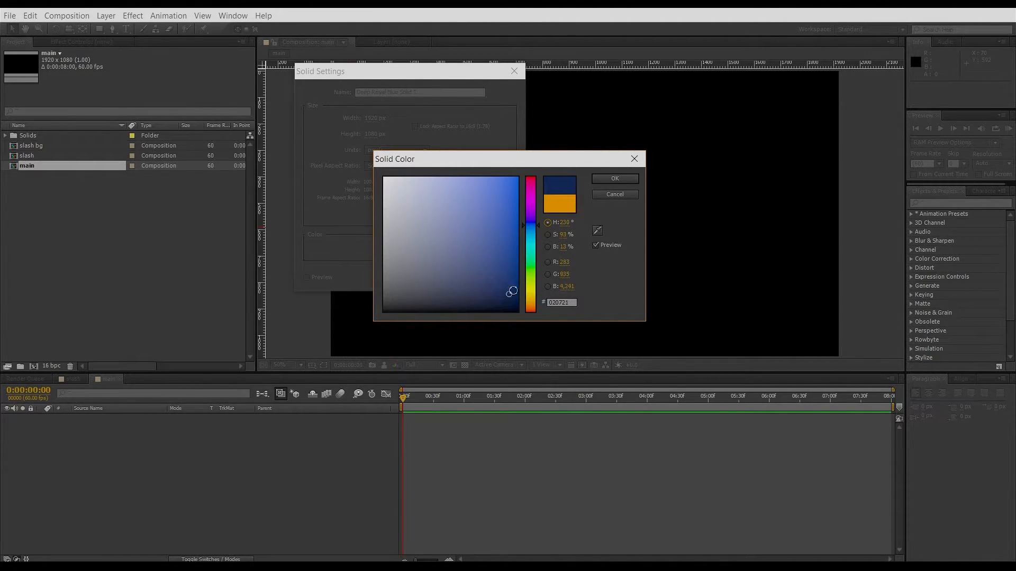
click(594, 182)
click(446, 275)
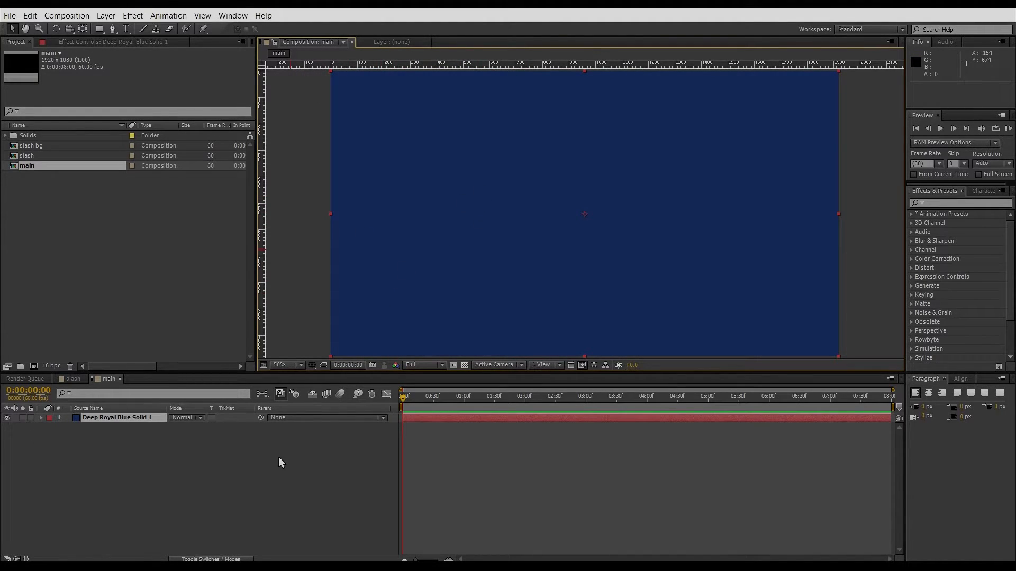
Switch to the file explorer and import the PlasterDirty0073_1.jpg texture into the project.
click(308, 552)
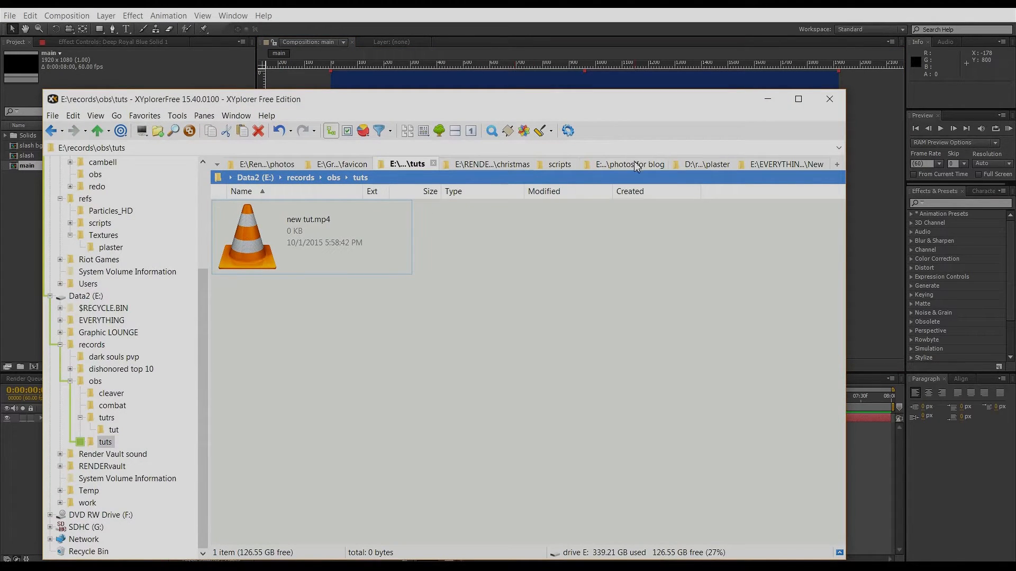
click(706, 167)
drag(635, 405, 20, 204)
Place the plaster texture in the main composition above the blue solid and set its blend mode to Multiply.
drag(29, 166, 97, 443)
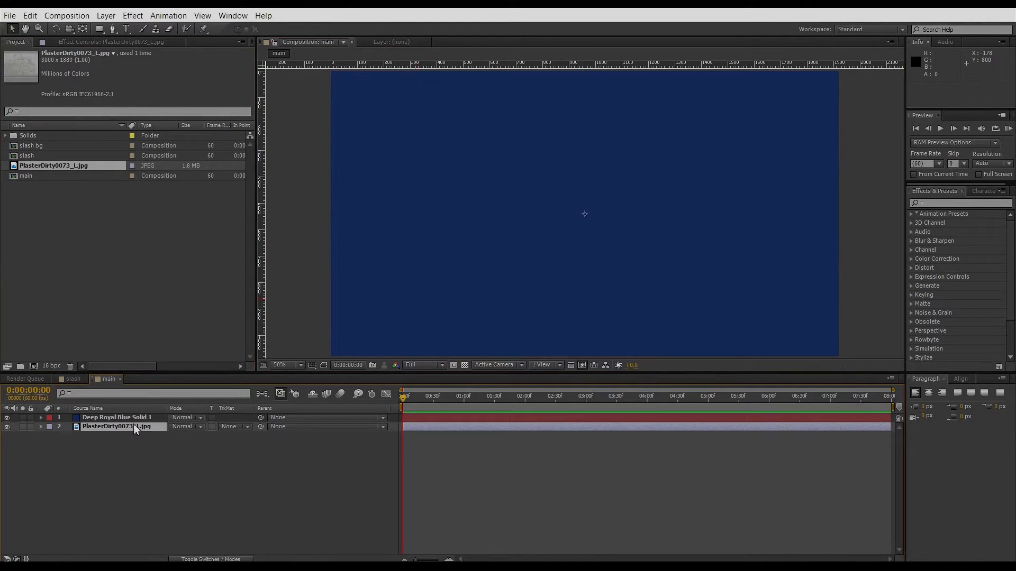
click(157, 418)
drag(97, 426, 89, 416)
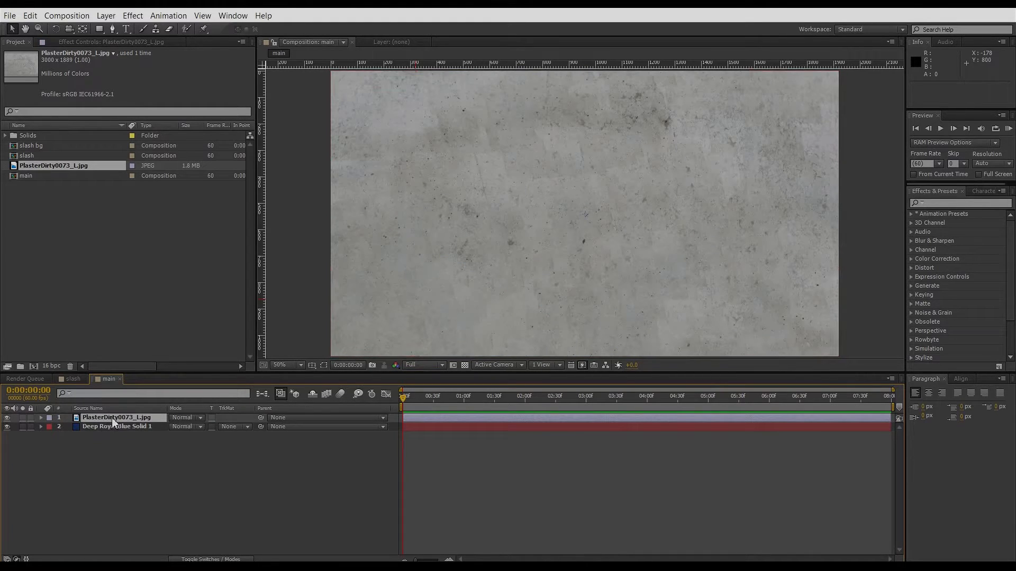
click(178, 420)
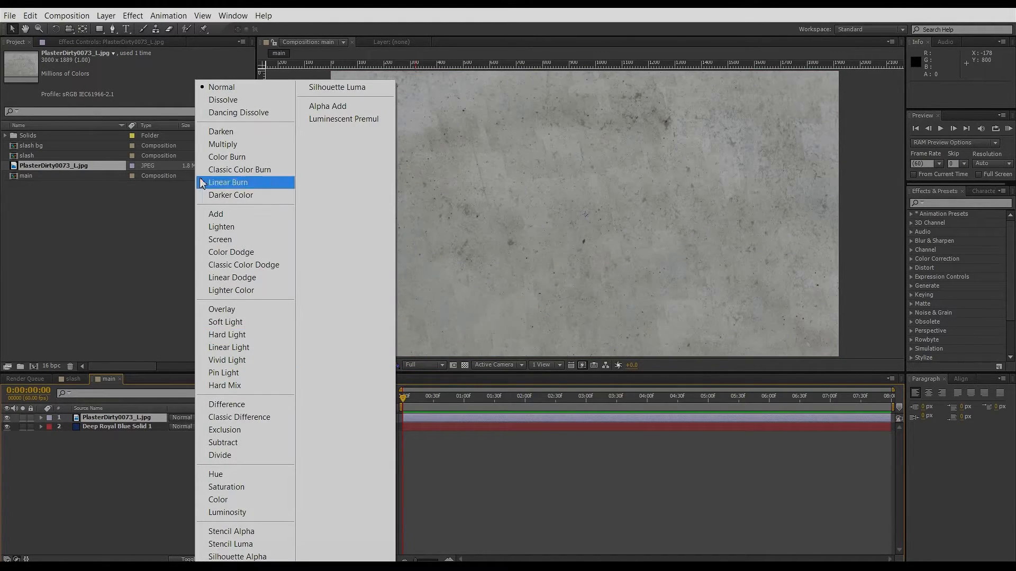
click(223, 143)
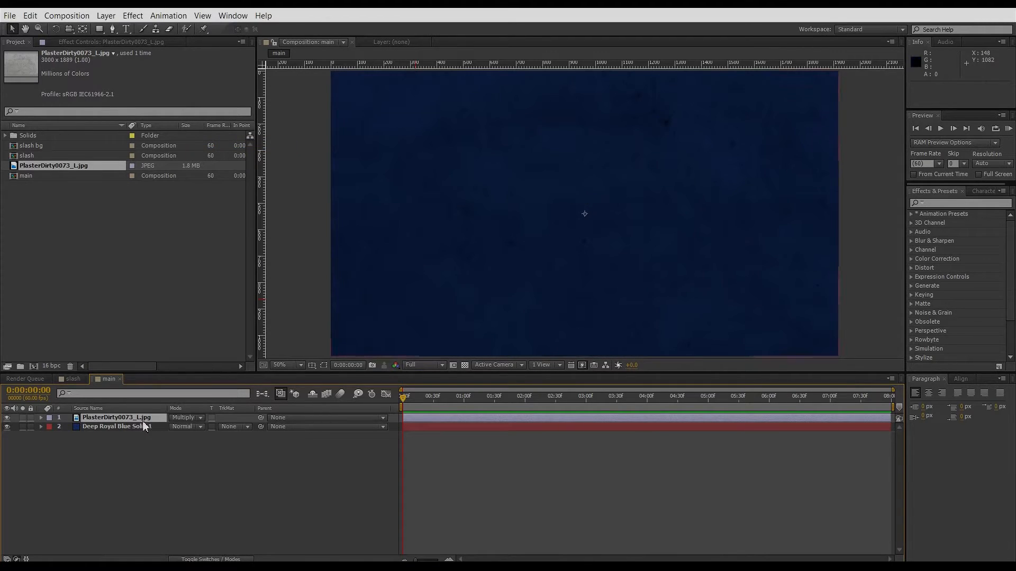
Apply Levels to the plaster texture, swapping output black and white and lowering Input White to 17773.3.
click(132, 16)
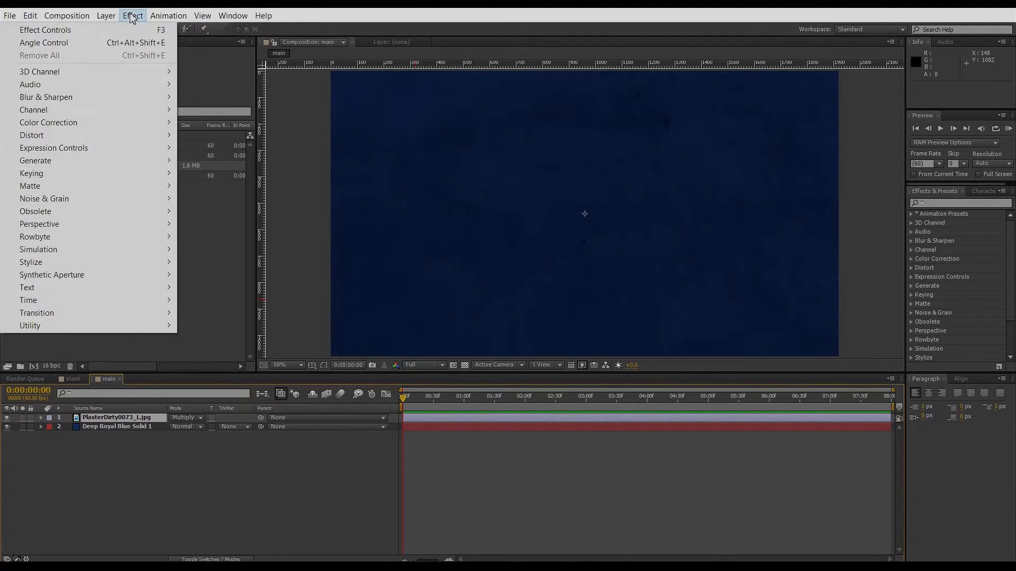
mouse_move(109, 16)
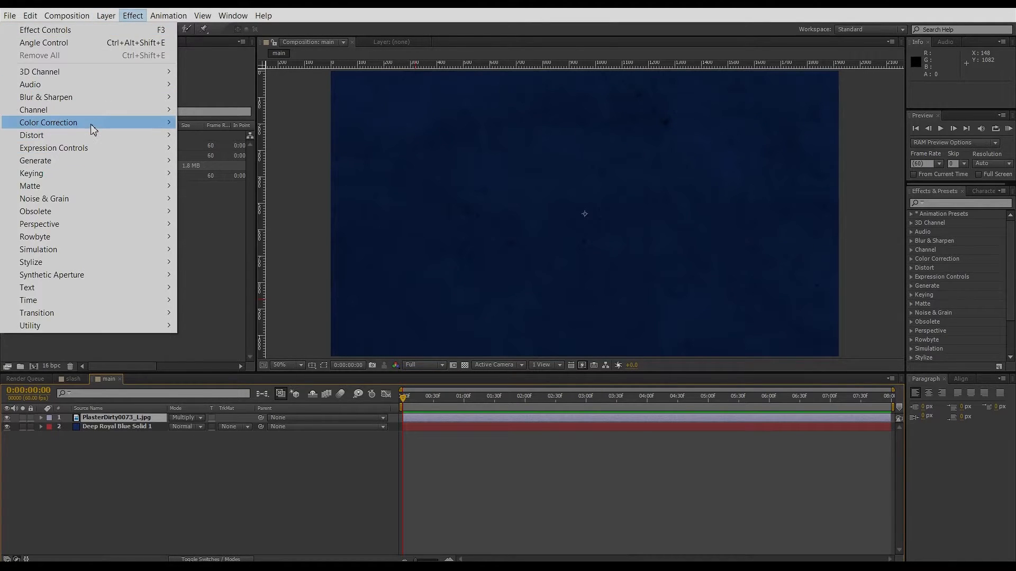
mouse_move(96, 126)
click(215, 428)
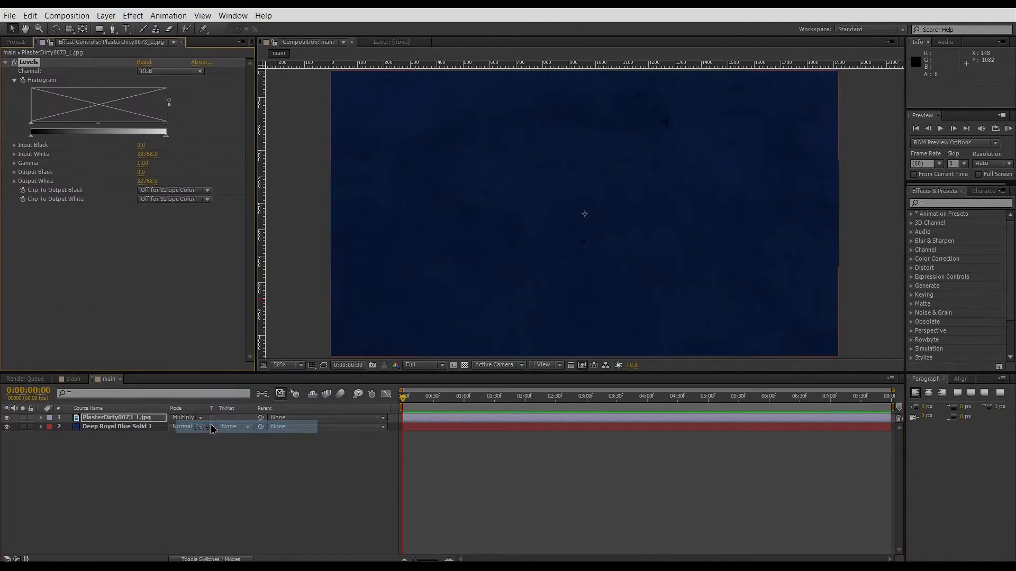
drag(166, 136, 242, 152)
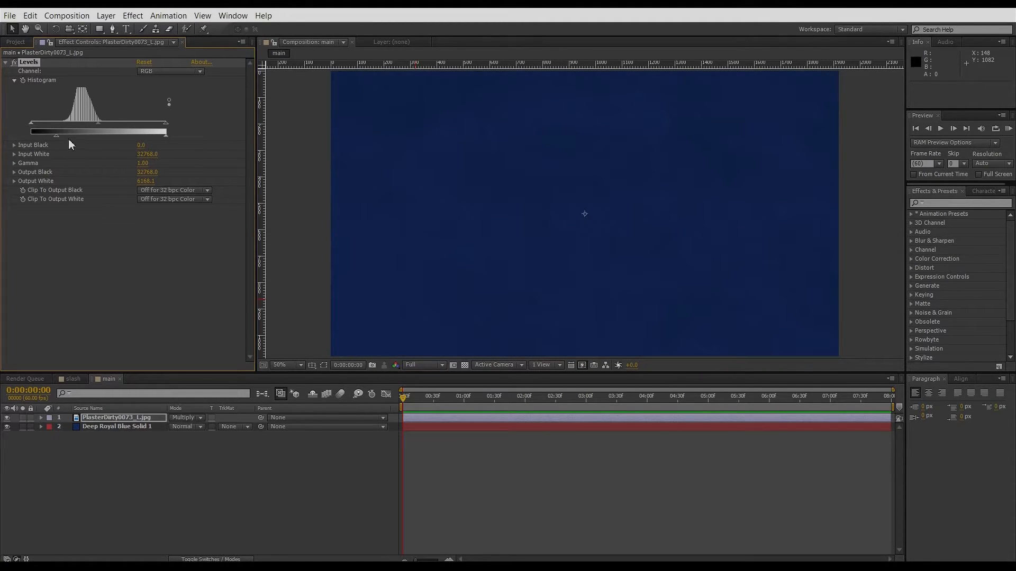
drag(57, 135, 6, 143)
drag(166, 124, 105, 132)
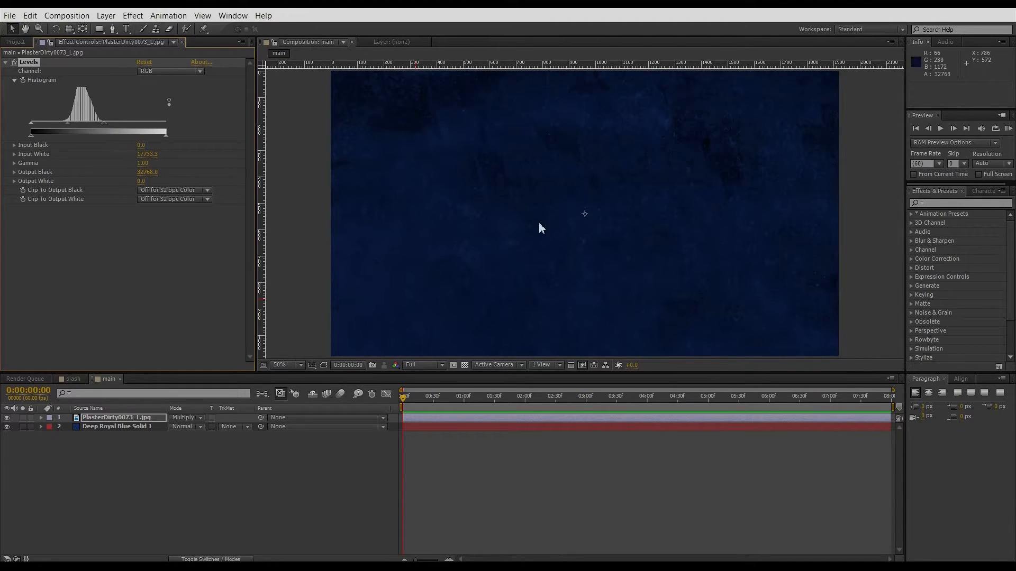
Add a full-frame black solid layer to the main composition.
click(159, 483)
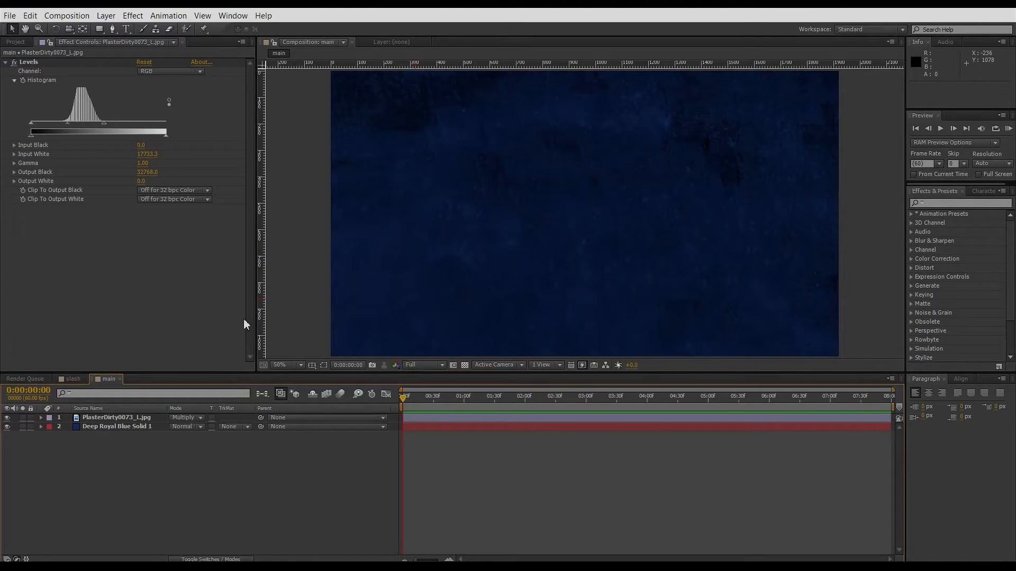
key(ctrl+y)
click(404, 249)
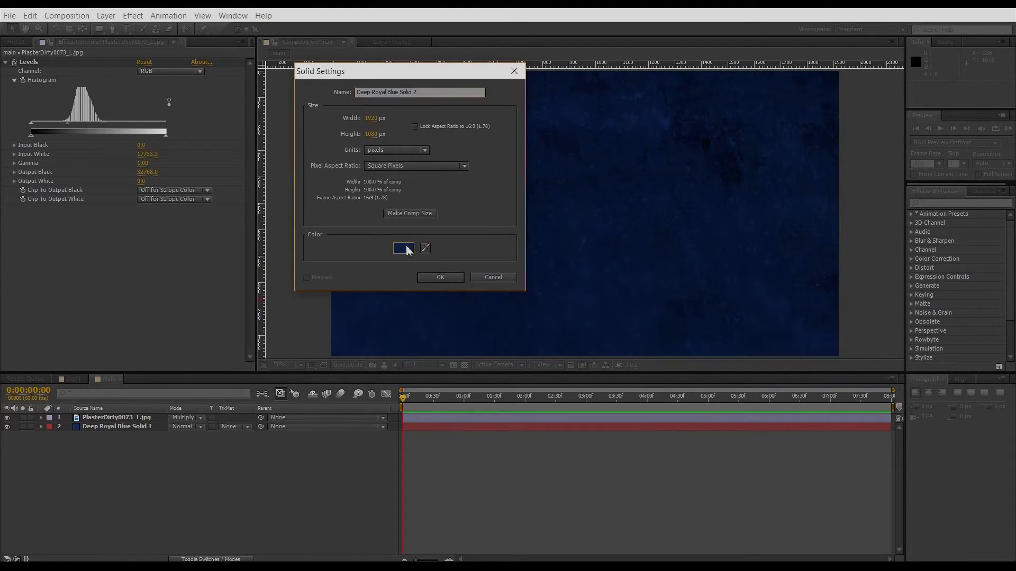
drag(397, 243, 618, 363)
click(602, 186)
click(454, 278)
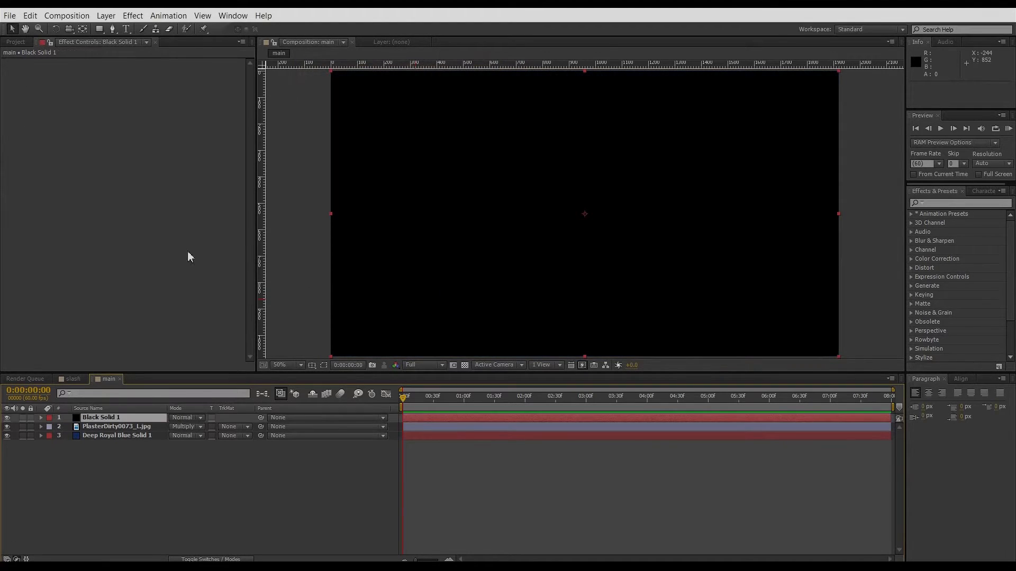
Add a full-layer elliptical mask to the black solid with the Ellipse tool.
click(99, 29)
click(132, 51)
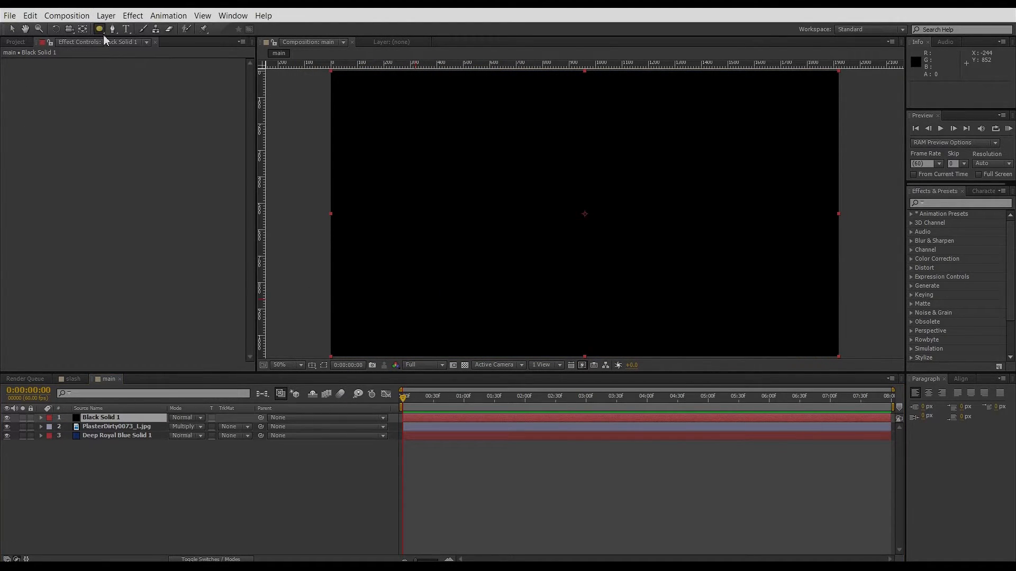
double_click(100, 29)
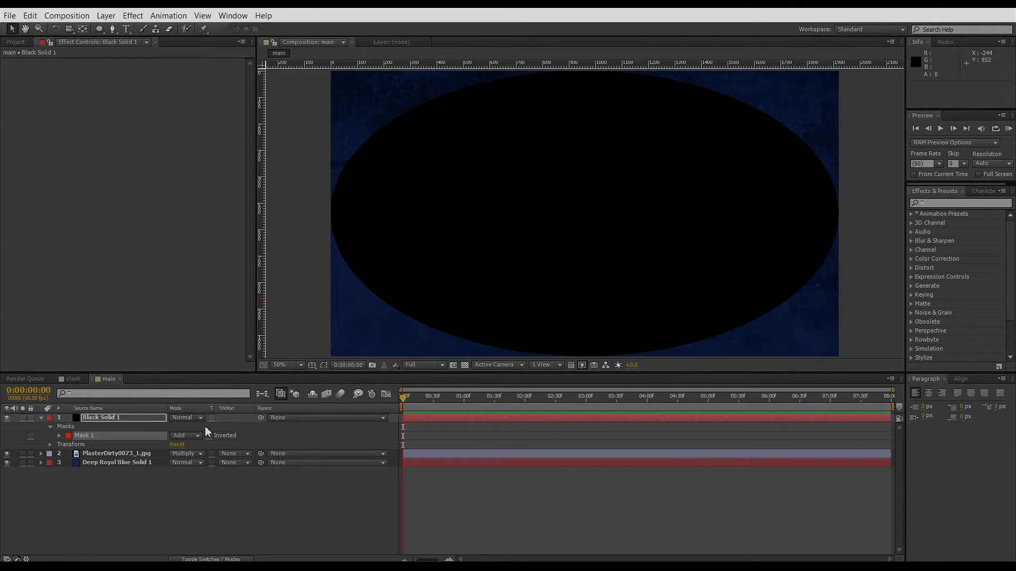
Set the black solid's mask mode to Subtract and feather it 440 pixels.
click(186, 438)
click(198, 473)
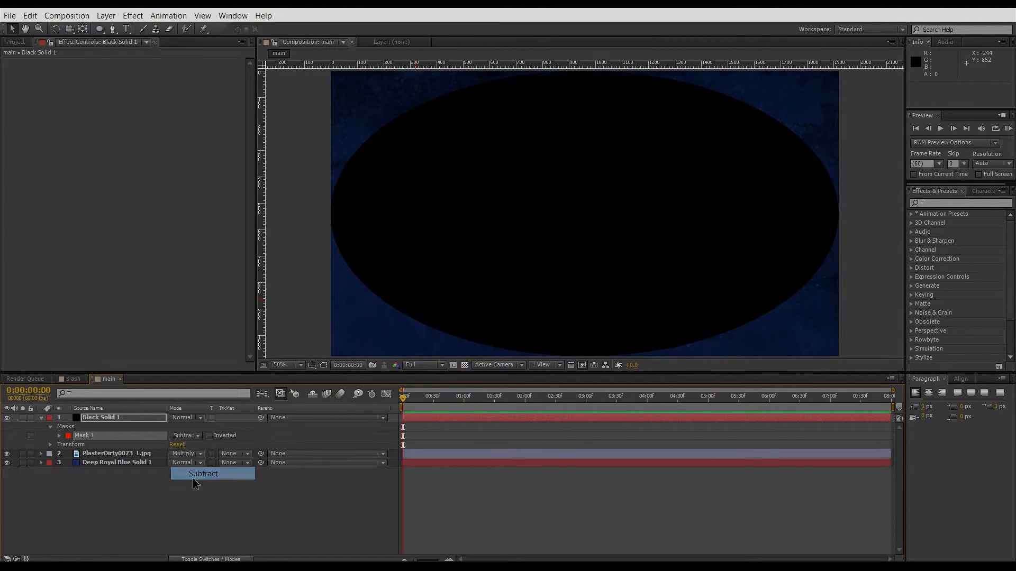
key(f)
drag(186, 441, 351, 447)
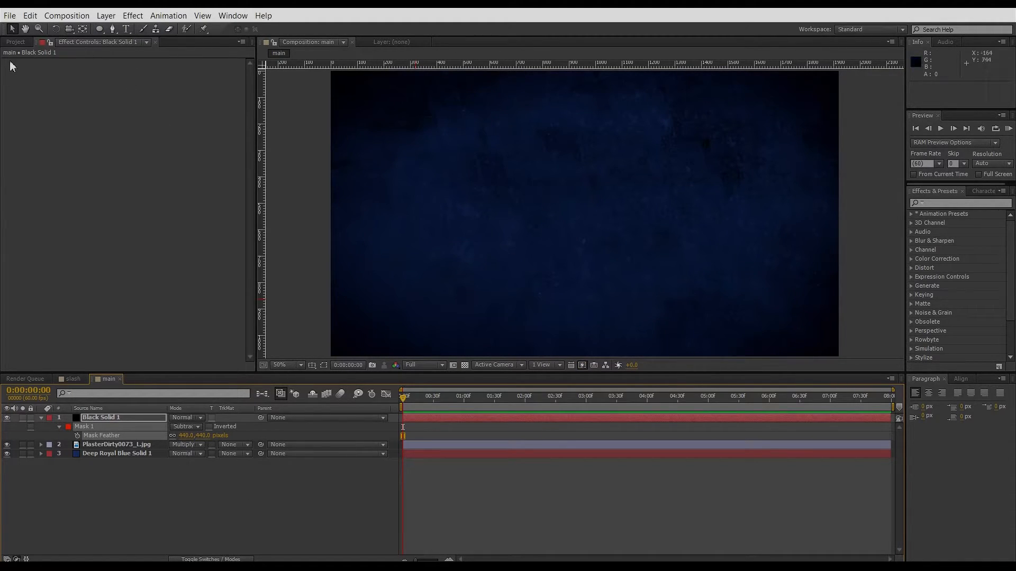
Place the slash composition into the main composition beneath the black vignette solid.
click(21, 42)
click(40, 157)
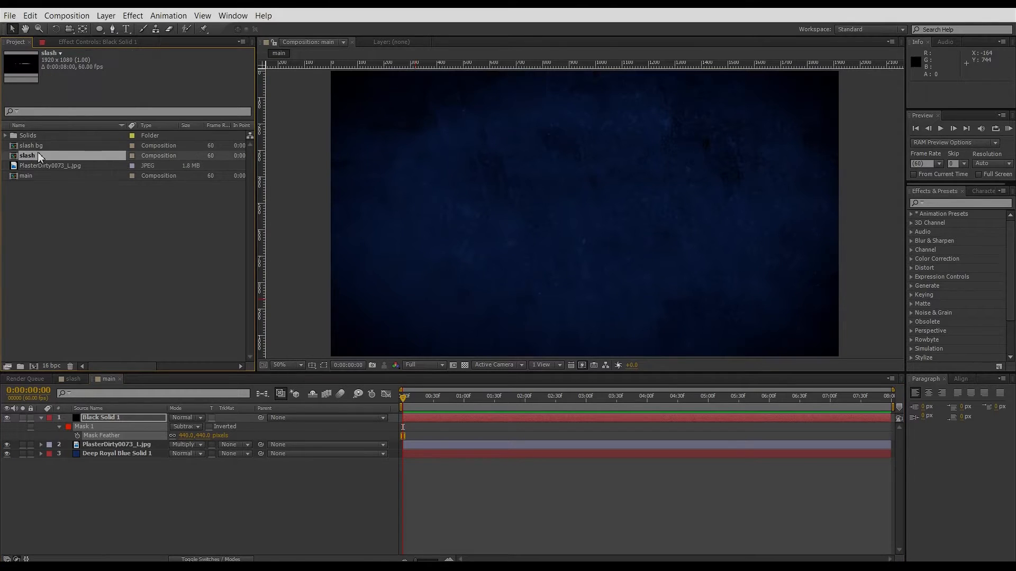
drag(40, 159, 93, 438)
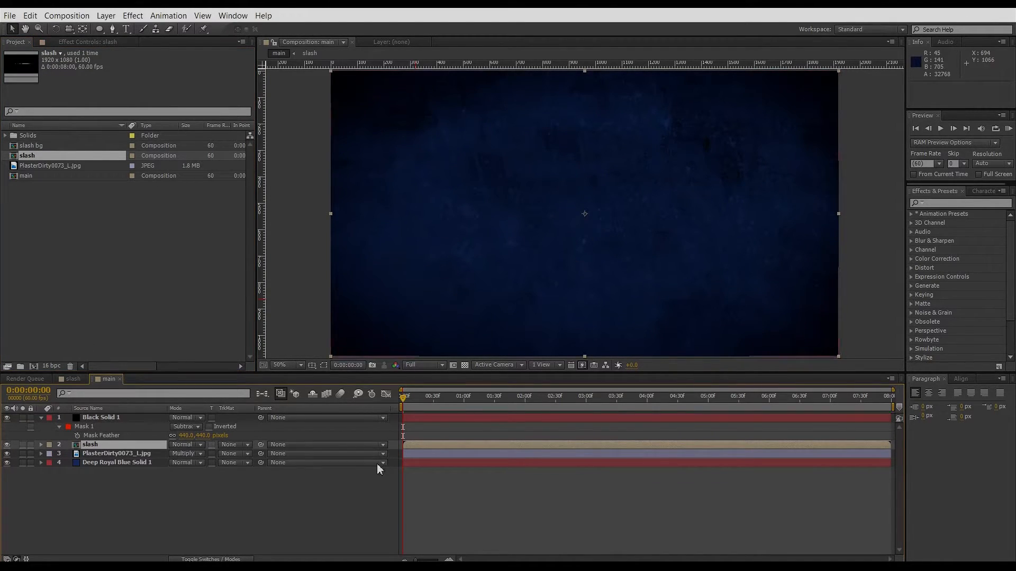
drag(399, 407, 419, 404)
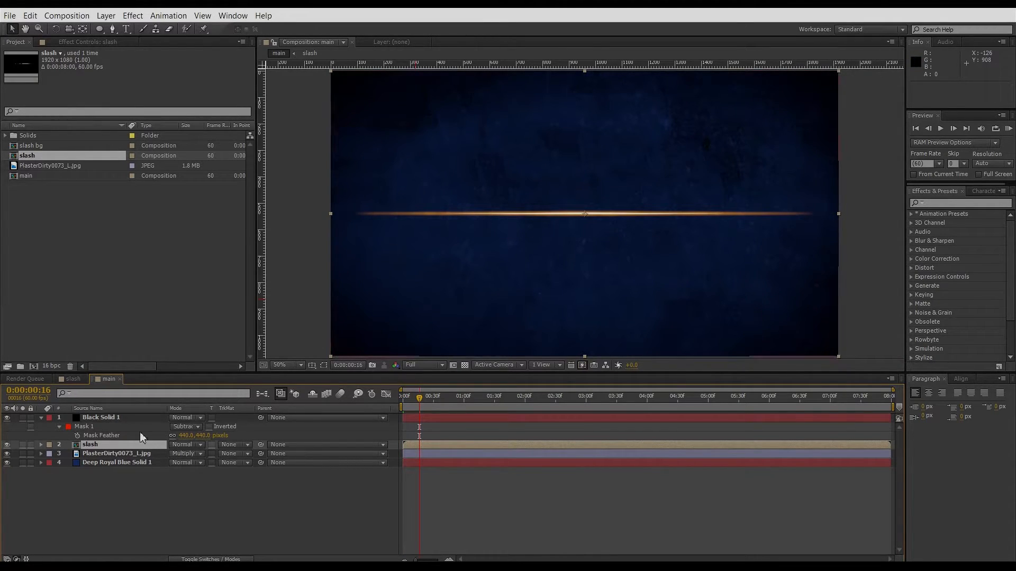
Add a full-frame white solid layer to the main composition.
key(ctrl+y)
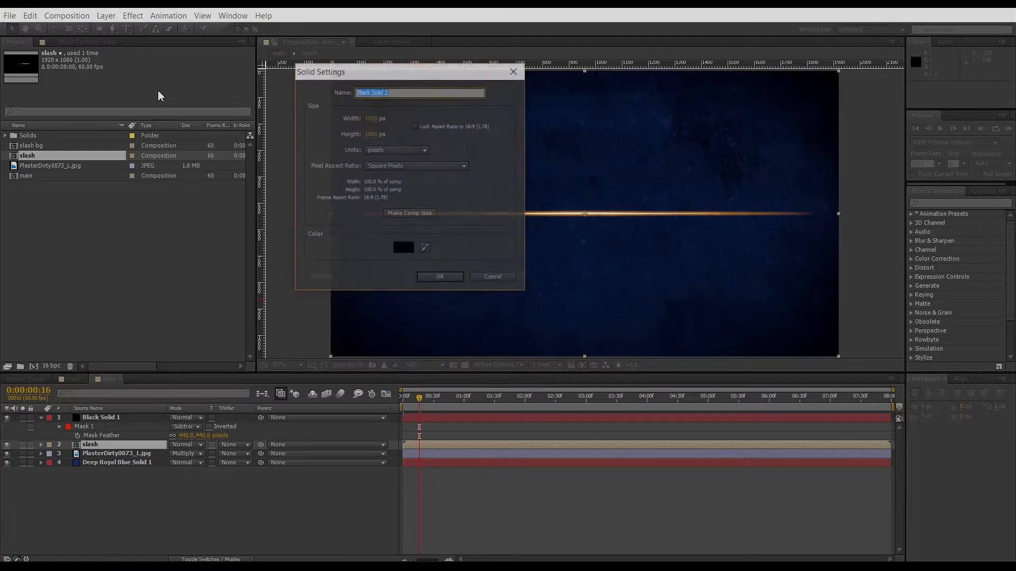
click(403, 248)
drag(411, 220, 384, 178)
click(614, 178)
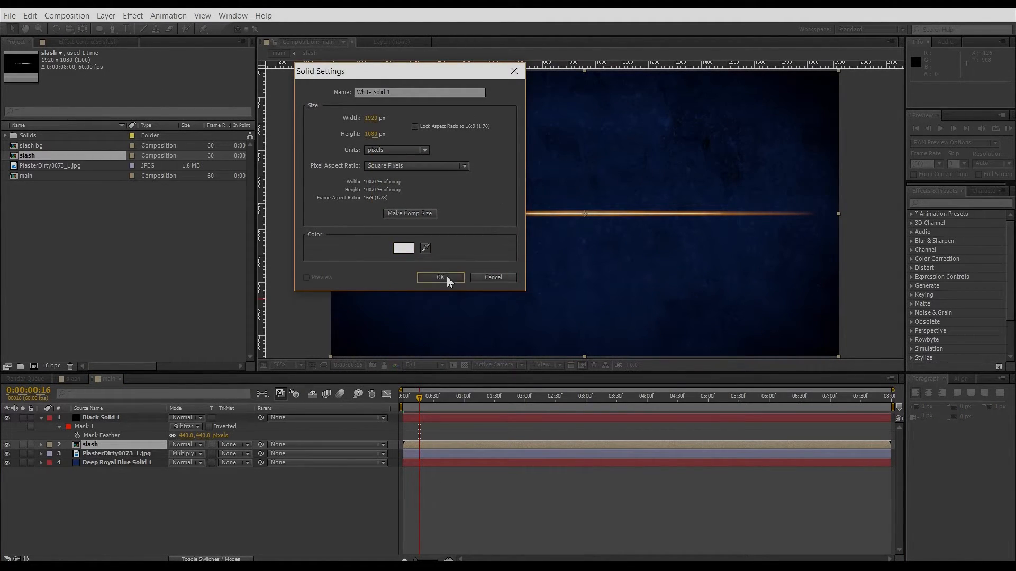
click(445, 281)
Add a full-layer elliptical mask feathered 390 pixels to the white solid and set its blend mode to Overlay.
double_click(98, 29)
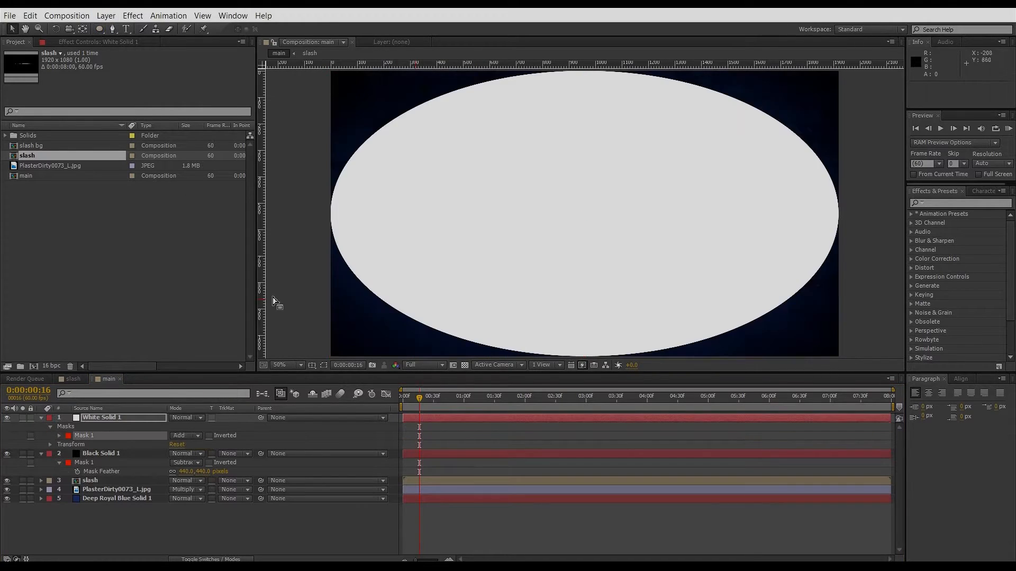
key(f)
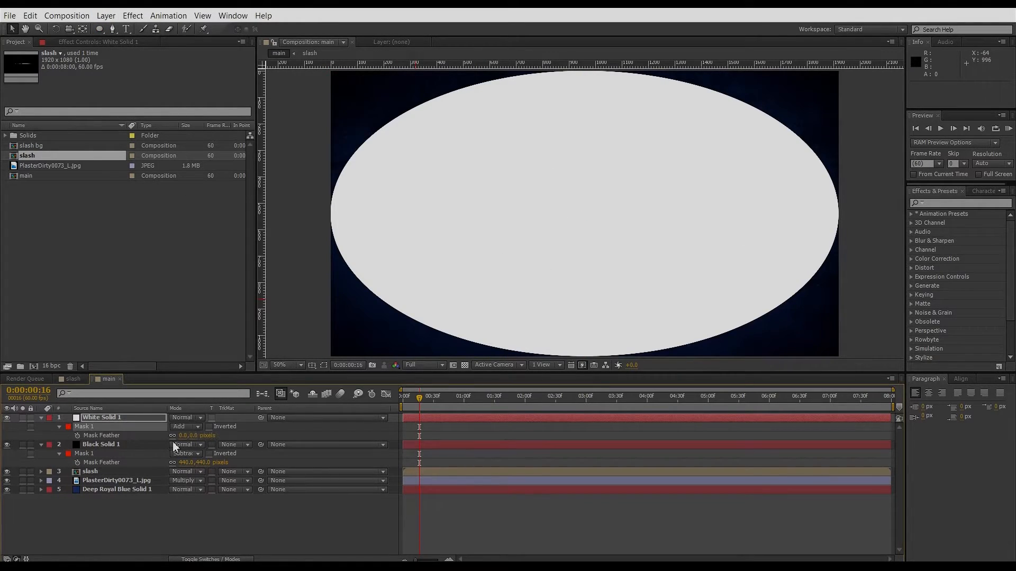
drag(181, 441, 195, 435)
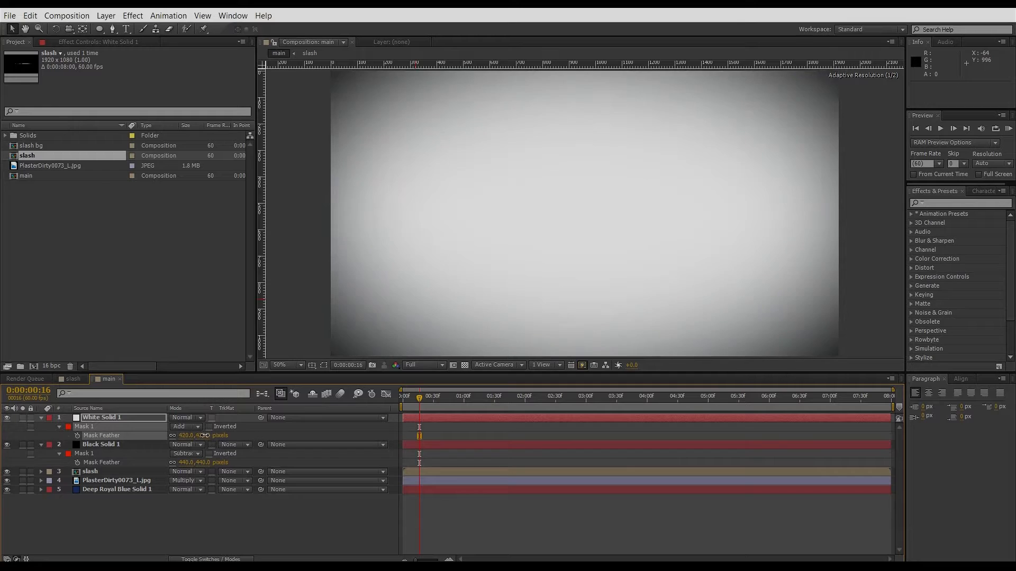
click(191, 420)
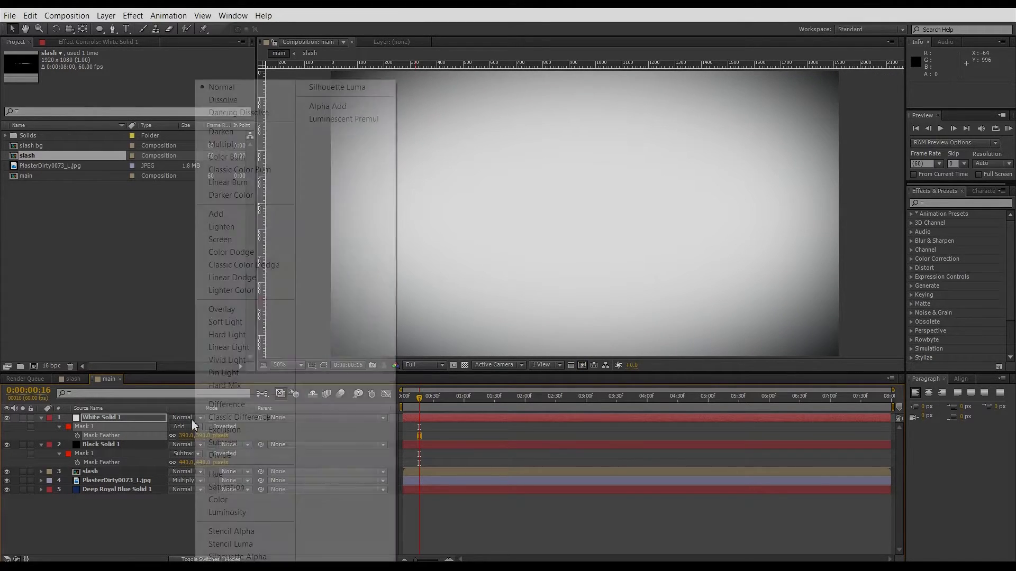
click(228, 309)
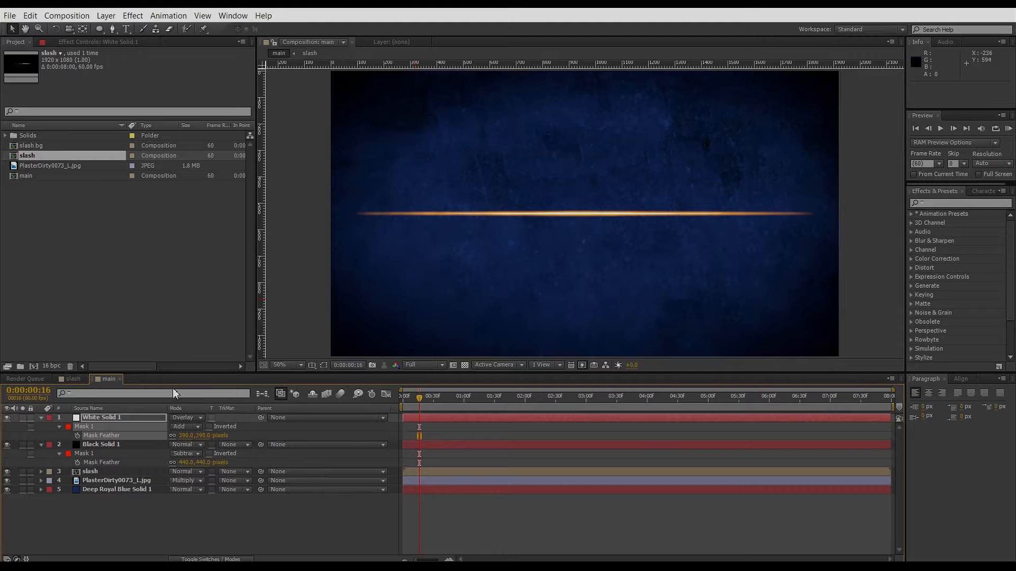
Lower the black solid's opacity to 60%.
click(101, 444)
key(t)
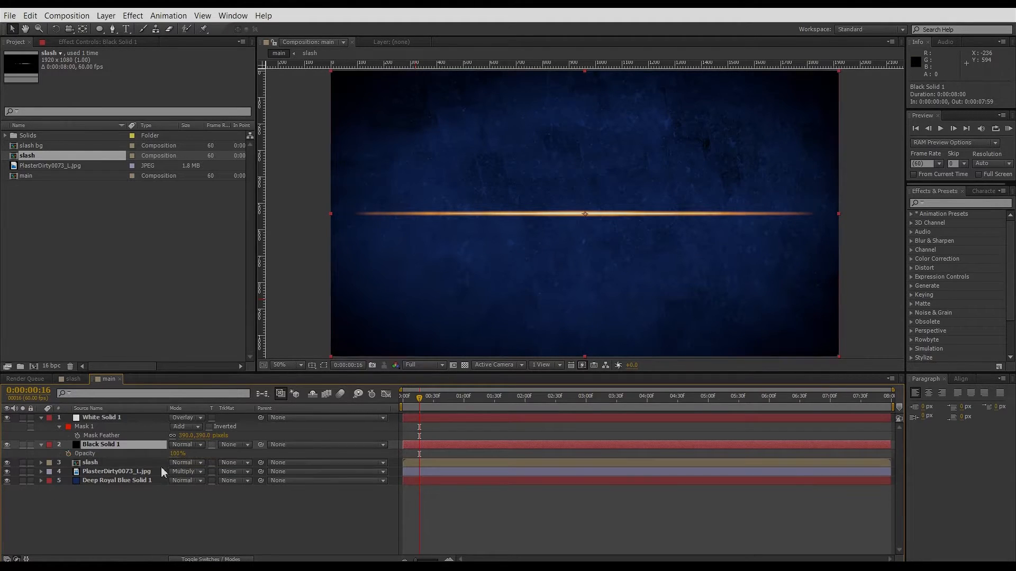
mouse_move(174, 454)
mouse_down()
mouse_move(138, 458)
mouse_move(178, 454)
mouse_up()
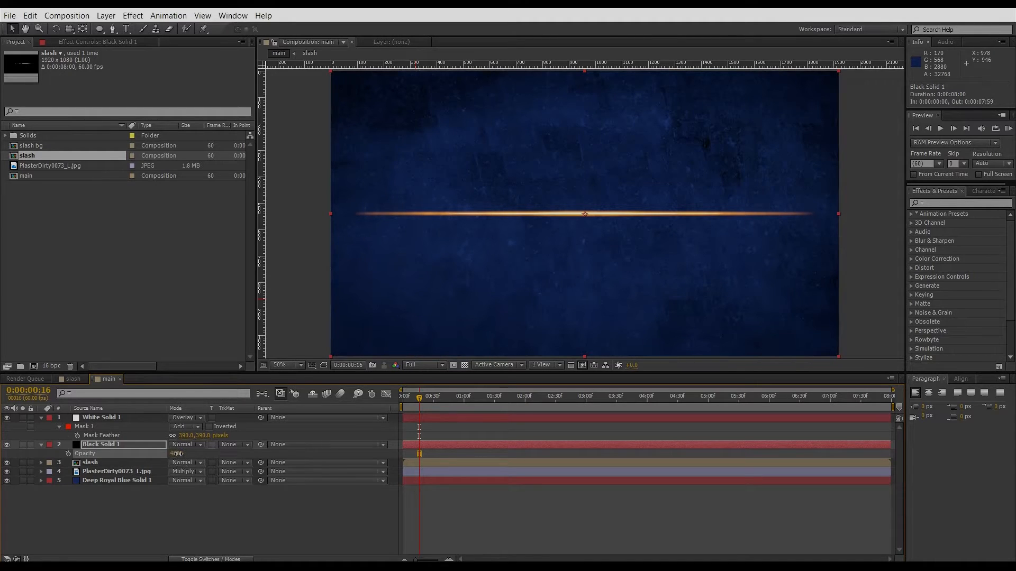
Set the white solid's opacity to 63%.
click(107, 417)
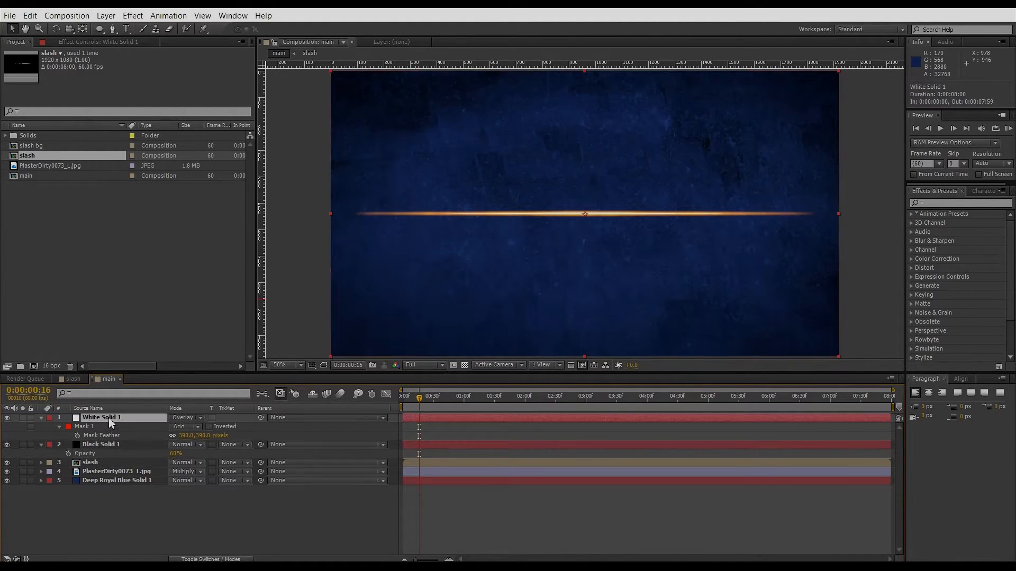
key(t)
drag(175, 427, 163, 437)
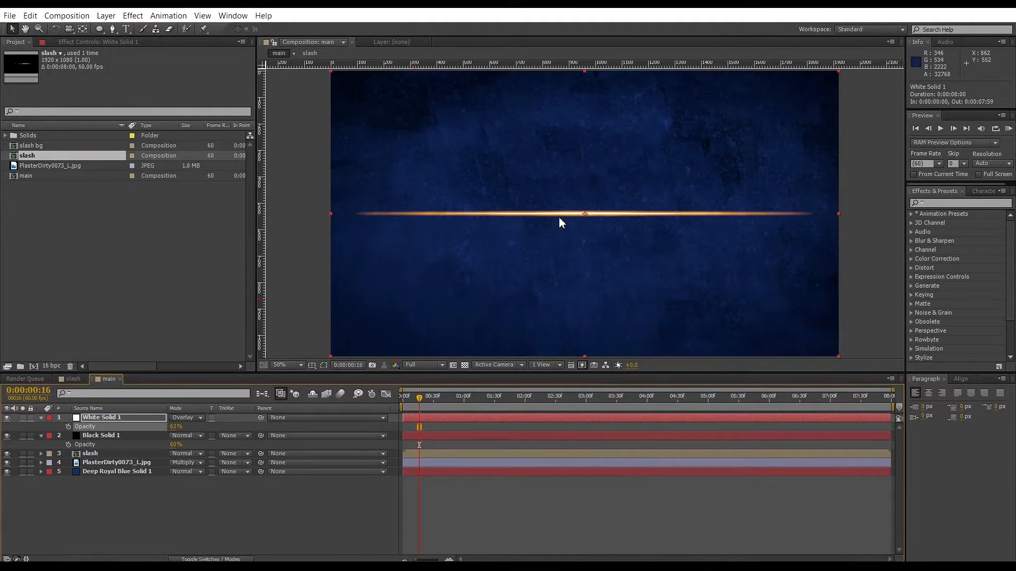
Open the slash bg composition and remove the expression from Null 1's Angle Control angle.
drag(419, 400, 439, 423)
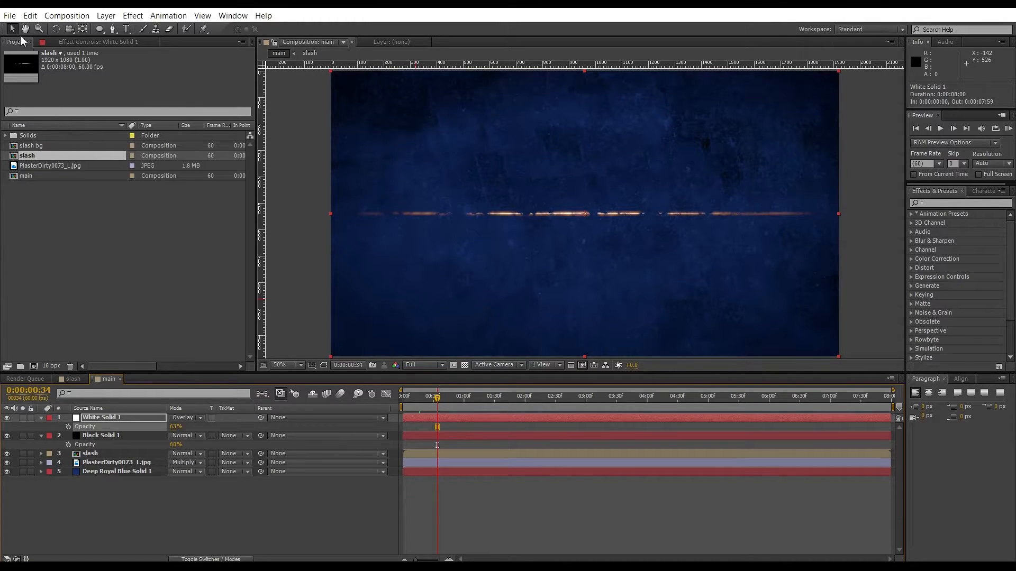
click(71, 148)
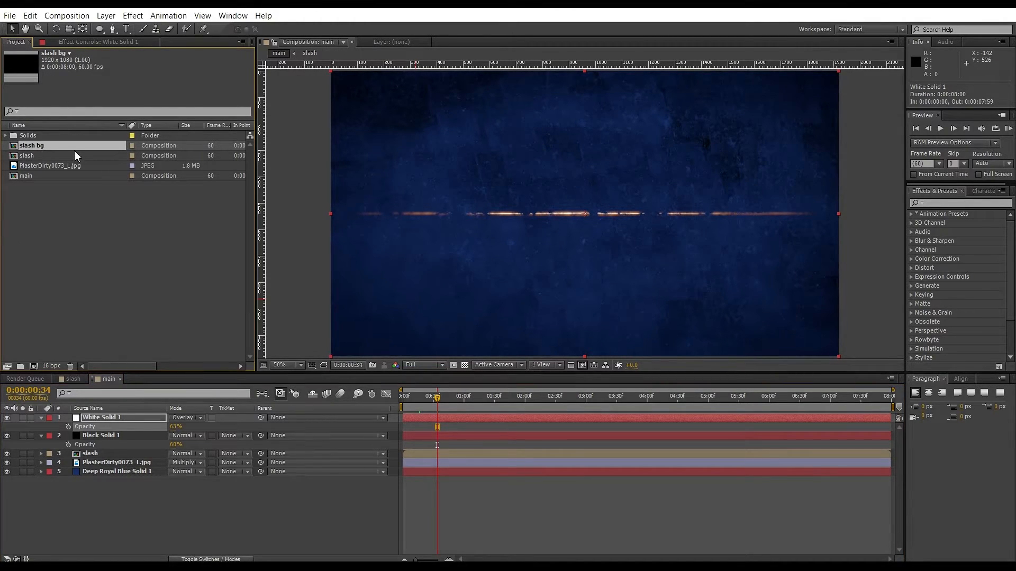
double_click(44, 145)
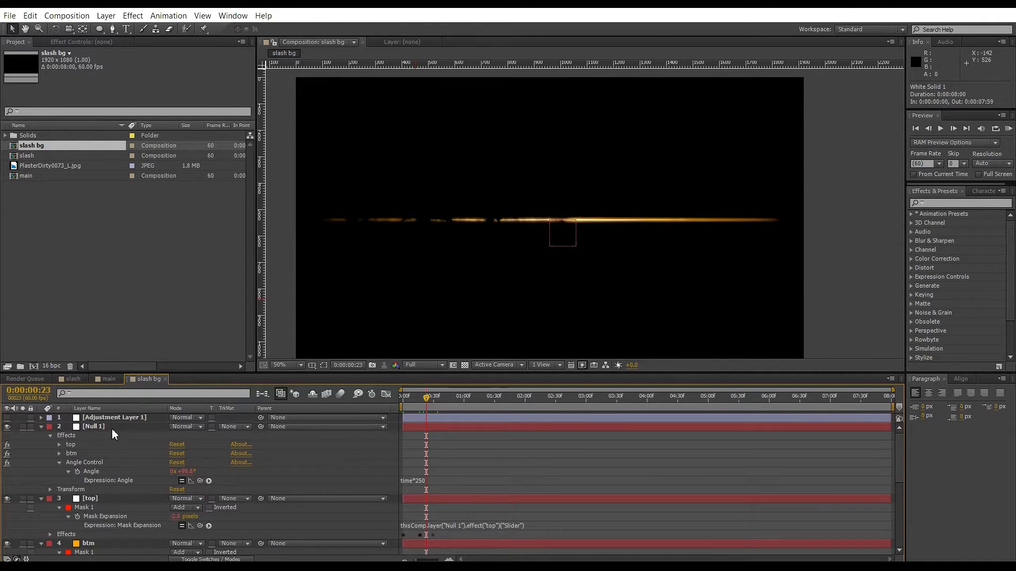
click(89, 427)
click(61, 41)
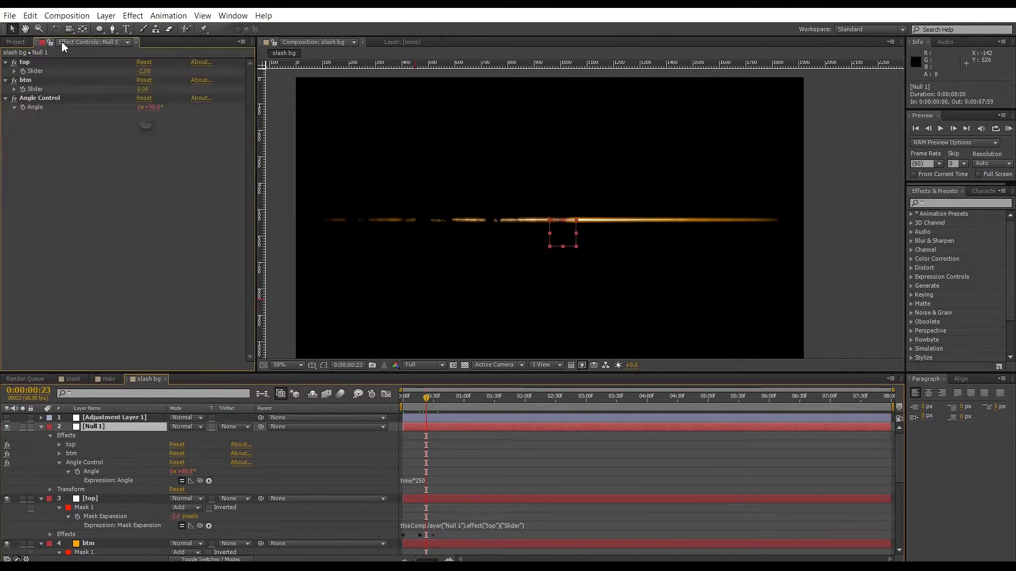
alt+click(24, 109)
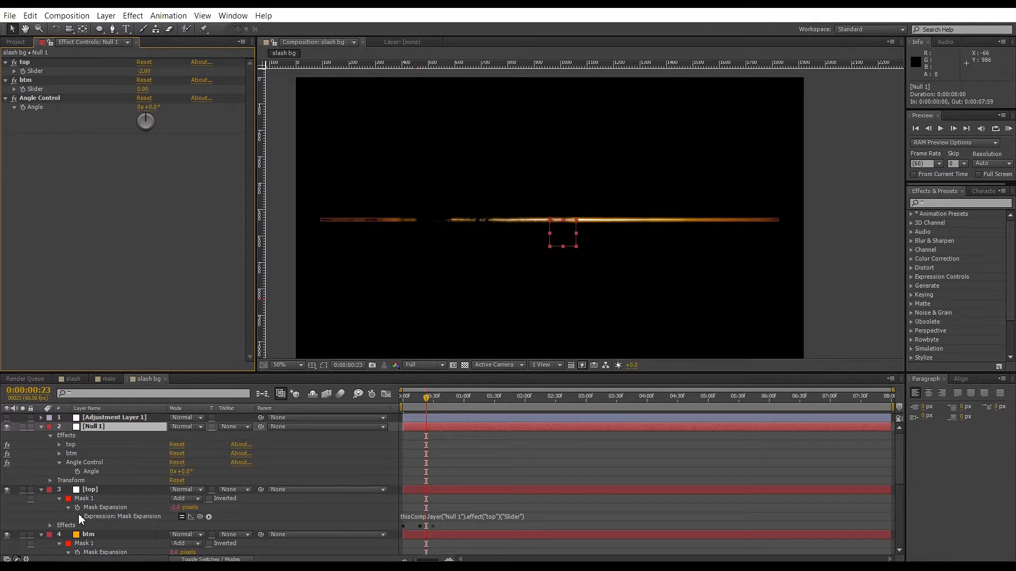
Review the slash bg layers and preview its animation.
scroll(78, 514, down, 3)
scroll(110, 520, down, 2)
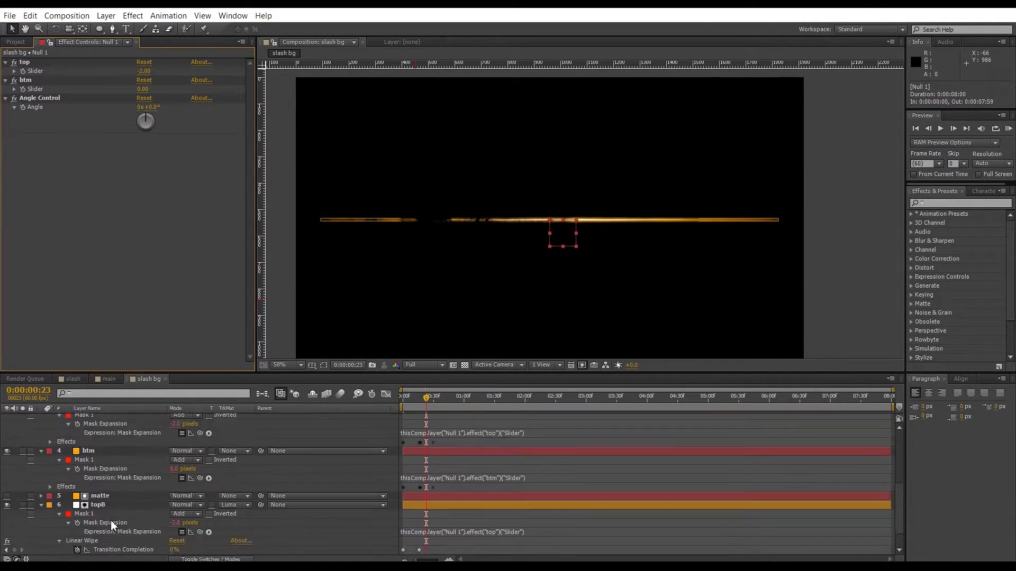
scroll(110, 519, down, 2)
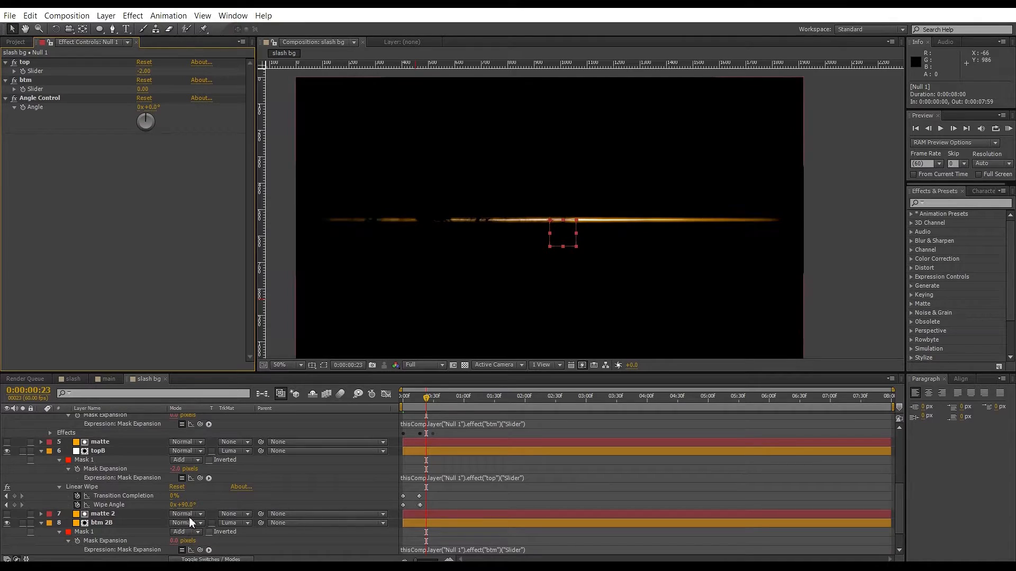
scroll(191, 522, up, 1)
drag(429, 394, 533, 400)
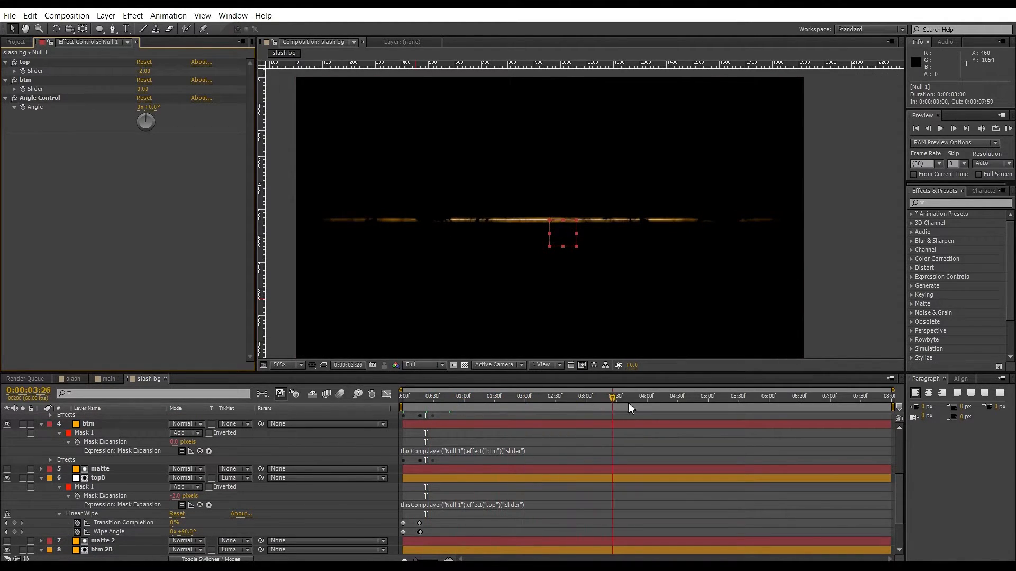
key(KP_0)
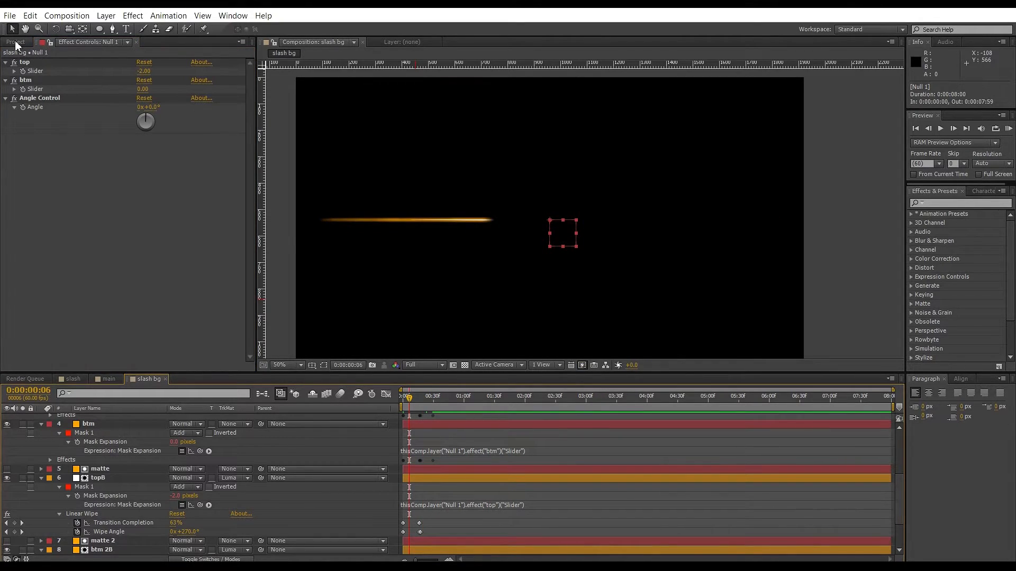
Add the slash bg composition to the main composition and duplicate it, both above the plaster texture.
click(16, 42)
click(65, 42)
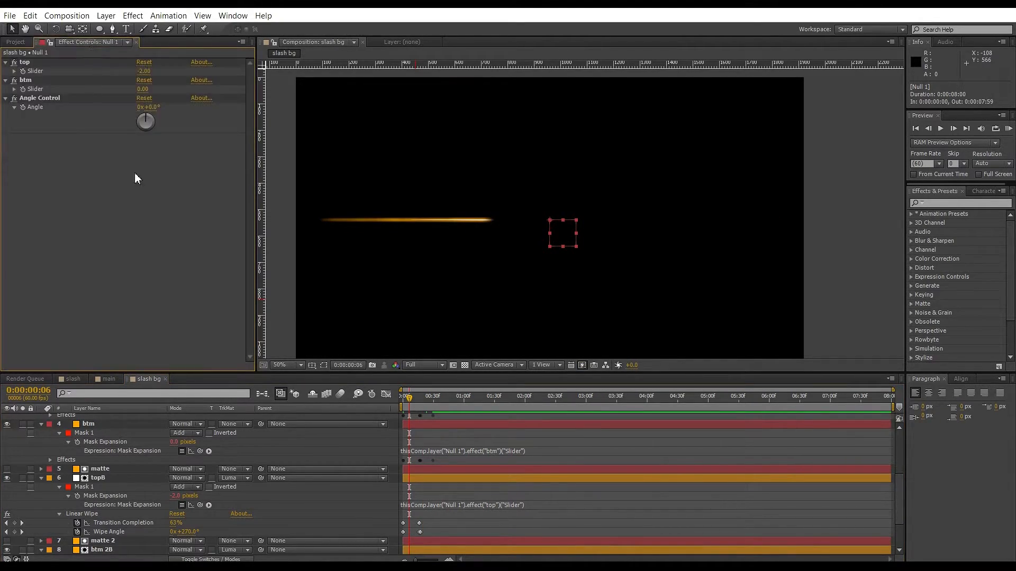
click(99, 380)
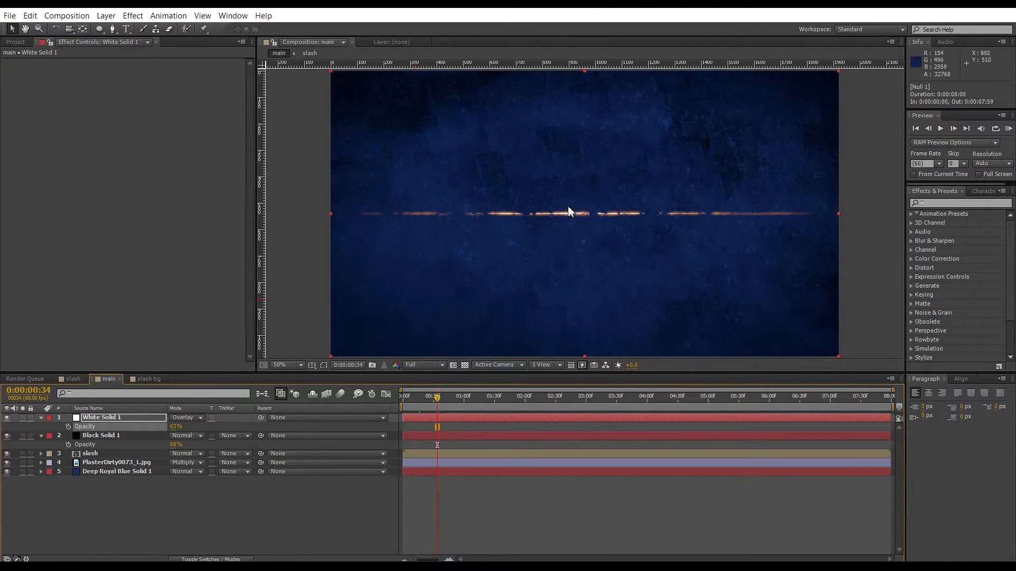
click(16, 42)
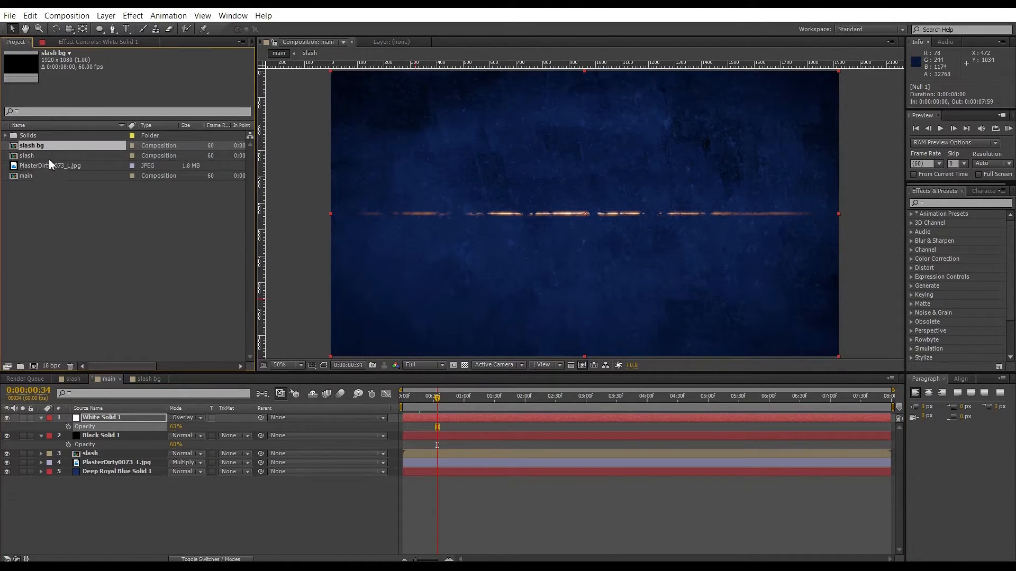
drag(43, 147, 93, 466)
key(ctrl+d)
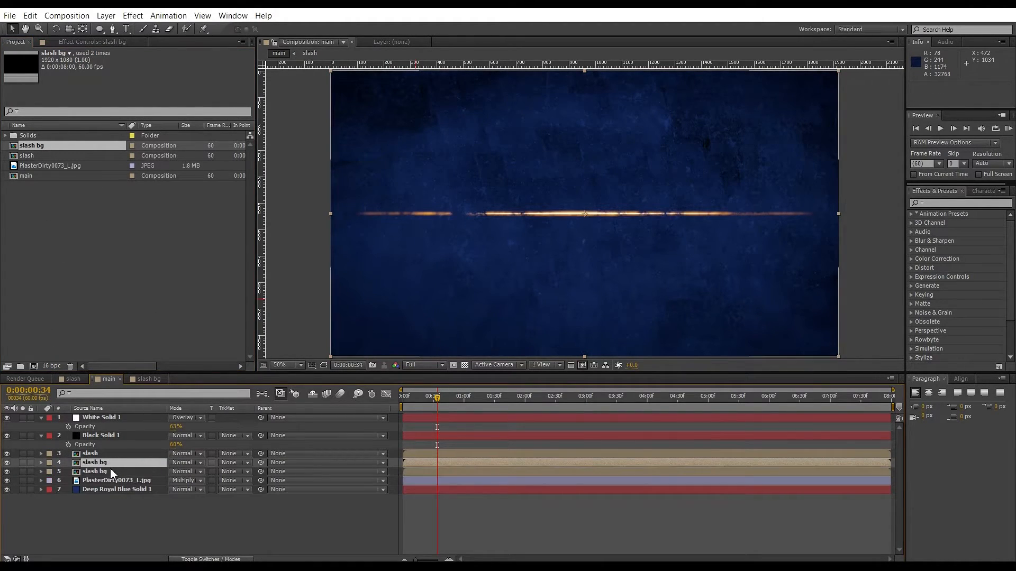
click(49, 461)
click(121, 488)
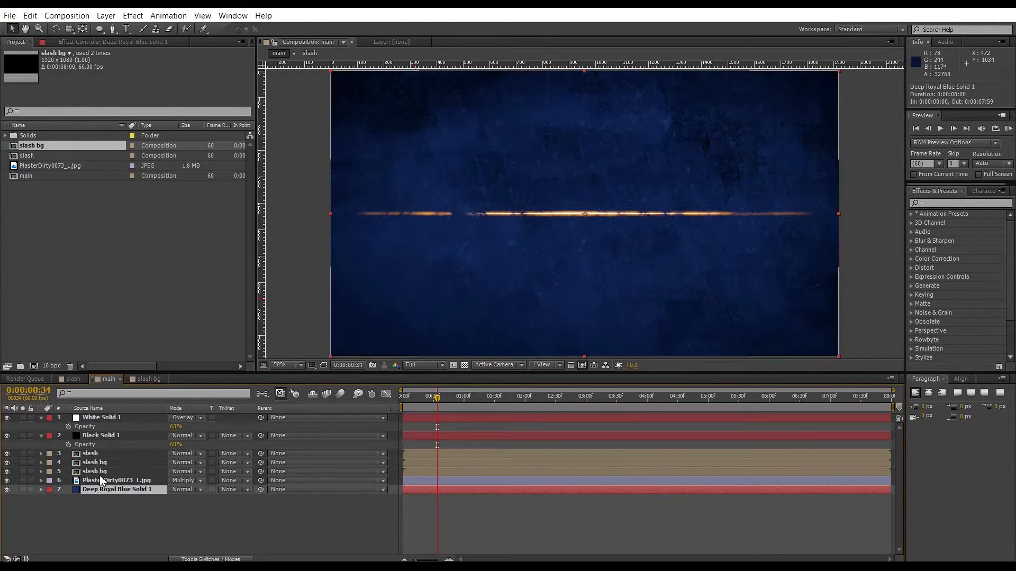
Set the label color of both slash bg layers to Cyan.
click(103, 472)
shift+click(103, 464)
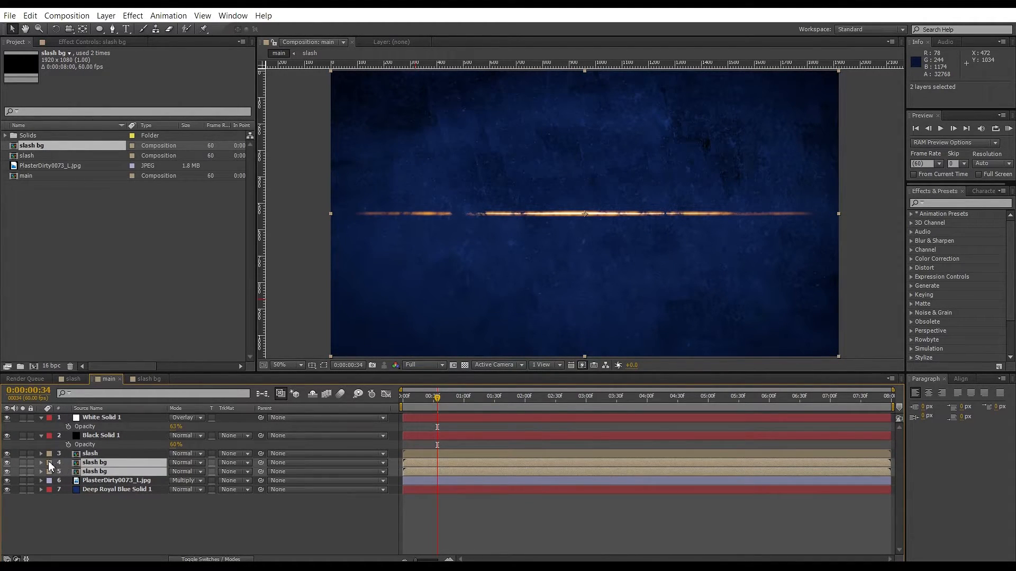
click(49, 470)
click(79, 271)
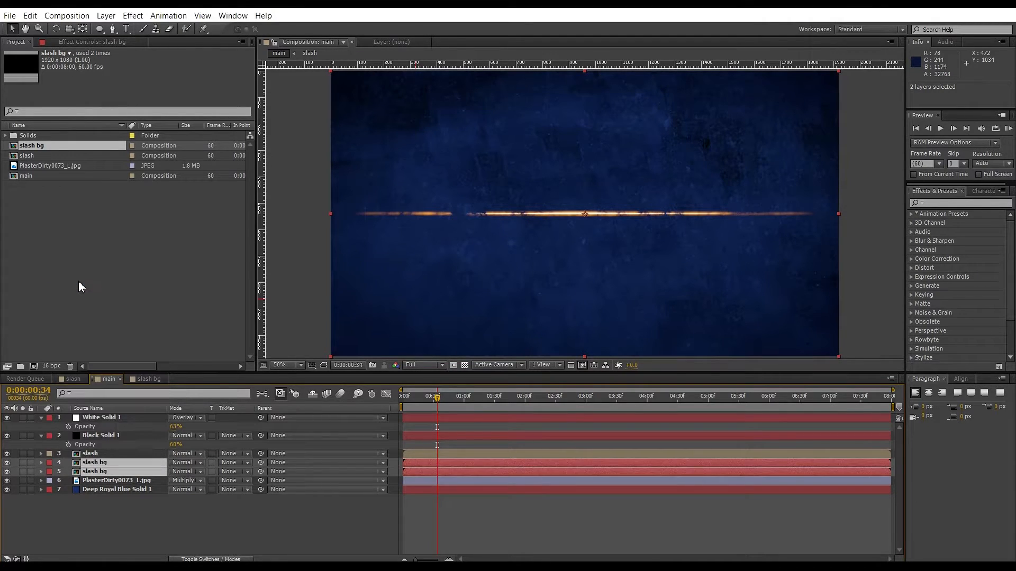
click(49, 463)
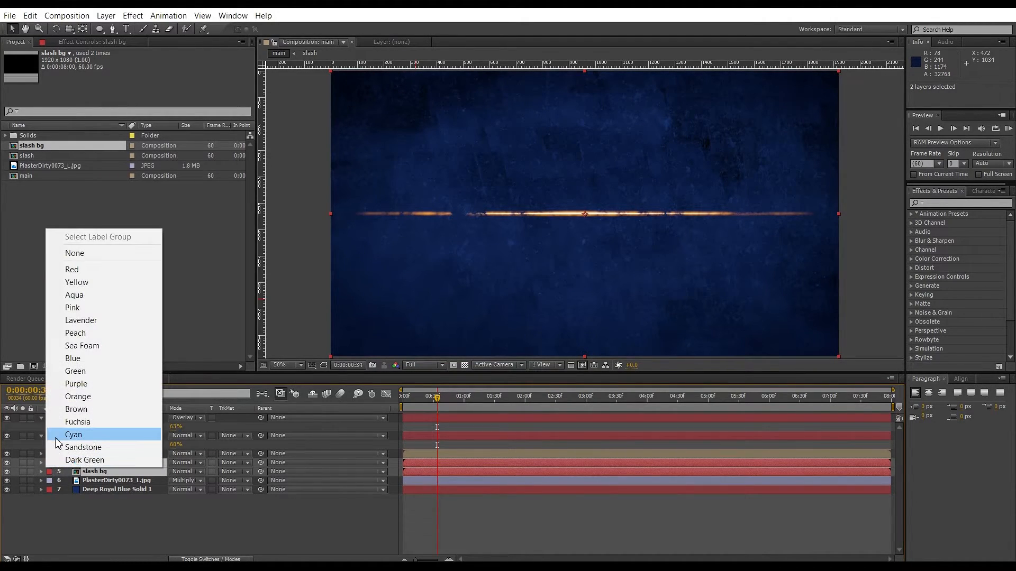
click(73, 434)
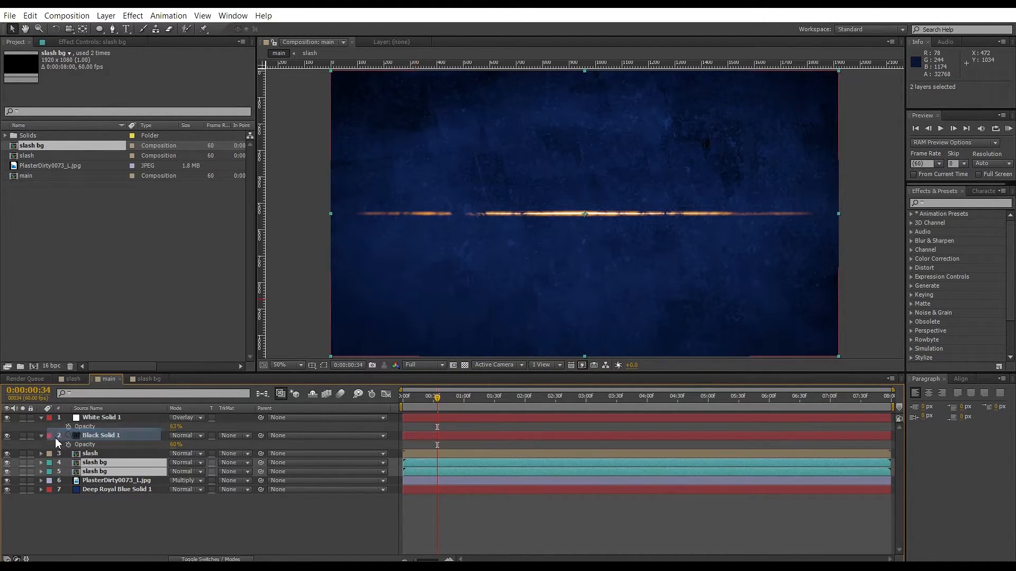
Hide the slash layer and the lower slash bg layer in the main composition.
click(119, 462)
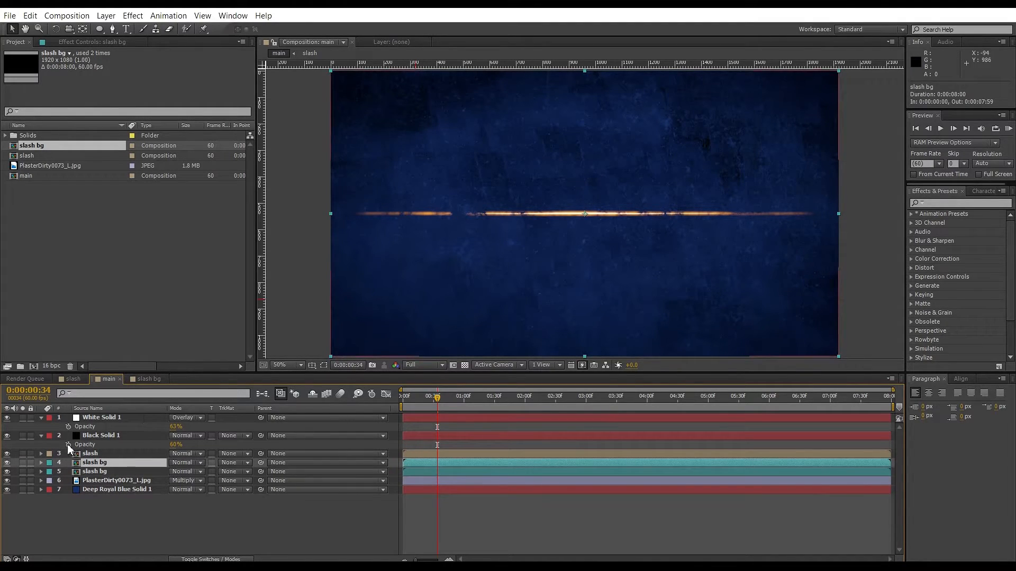
click(7, 456)
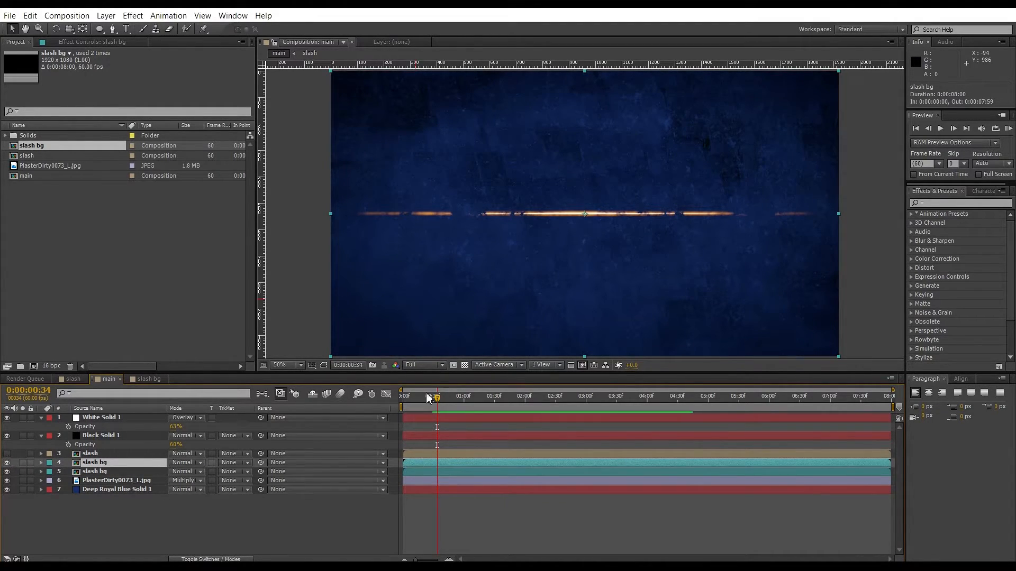
click(8, 472)
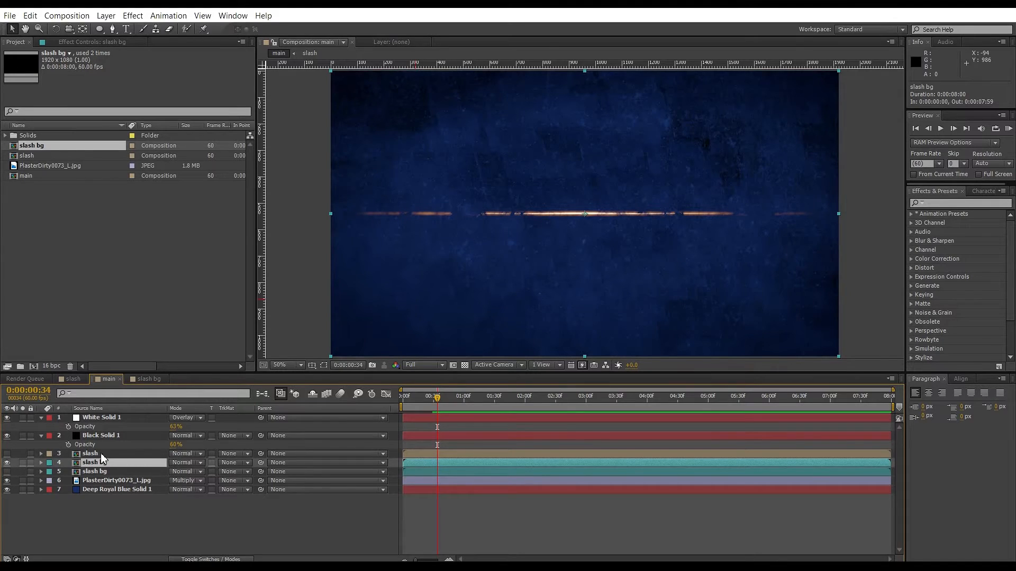
Apply a Tint effect to the upper slash bg layer and set its Map White To color to black.
click(133, 15)
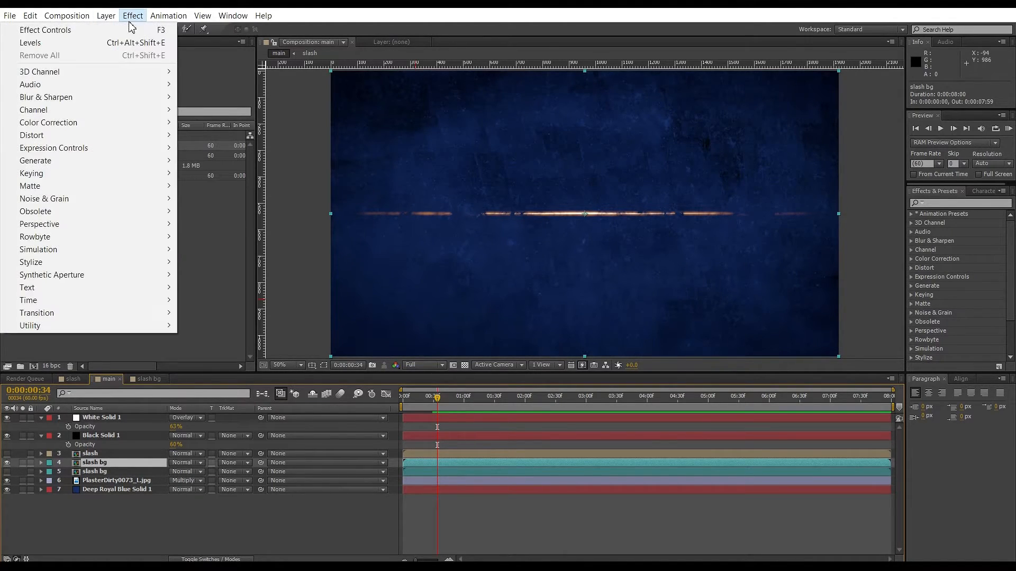
mouse_move(81, 123)
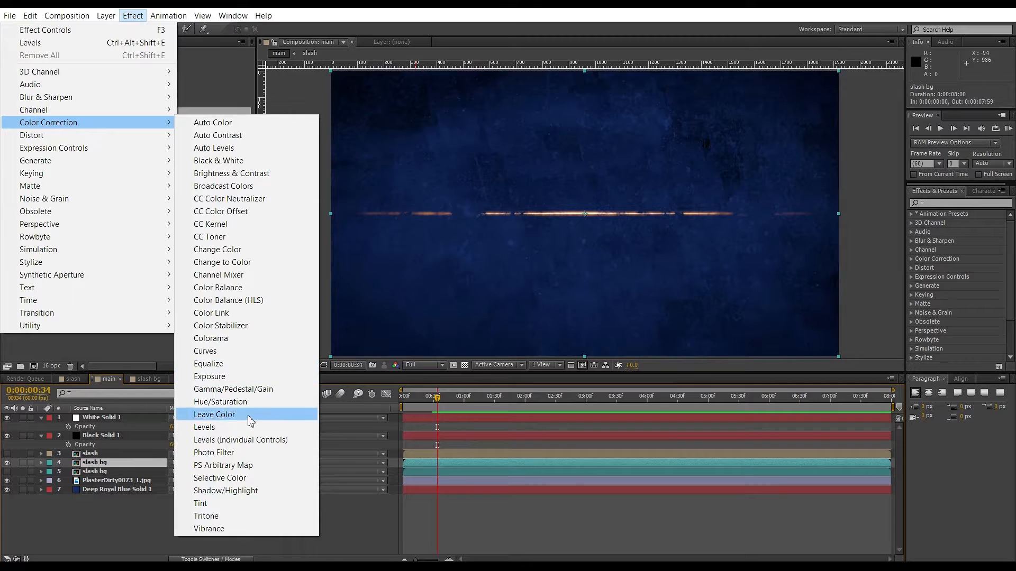
click(200, 505)
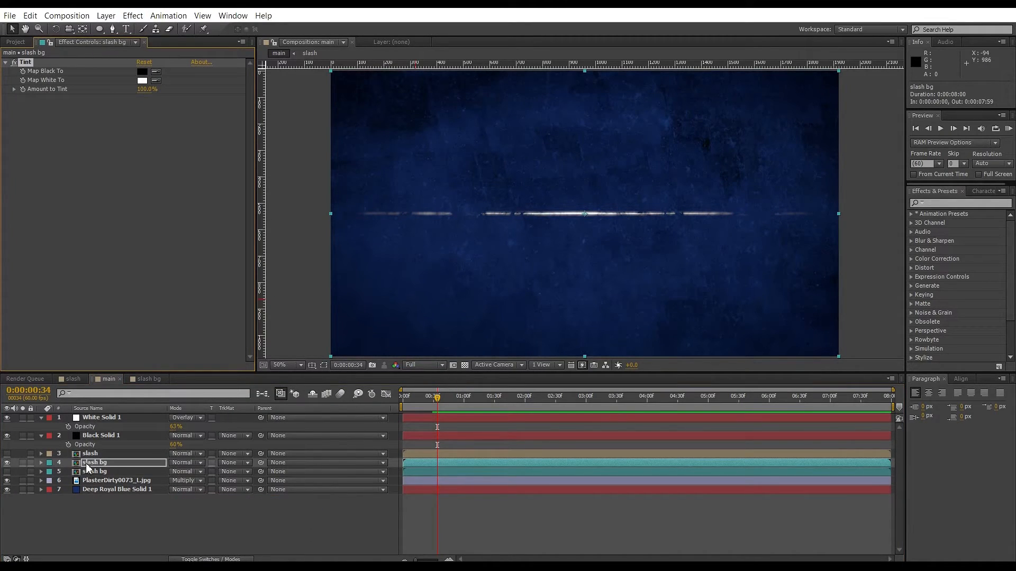
click(142, 81)
drag(466, 259, 517, 311)
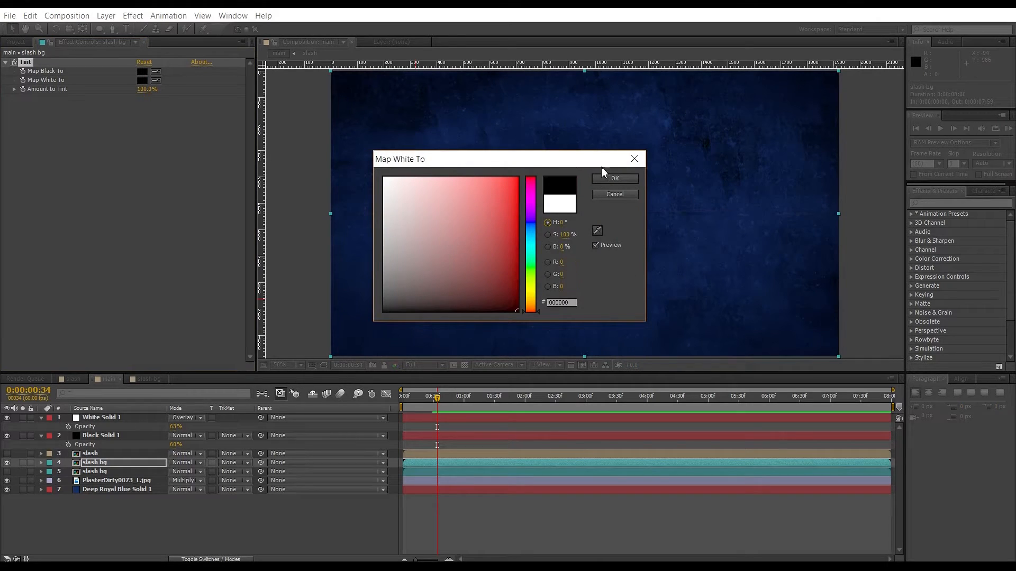
click(615, 180)
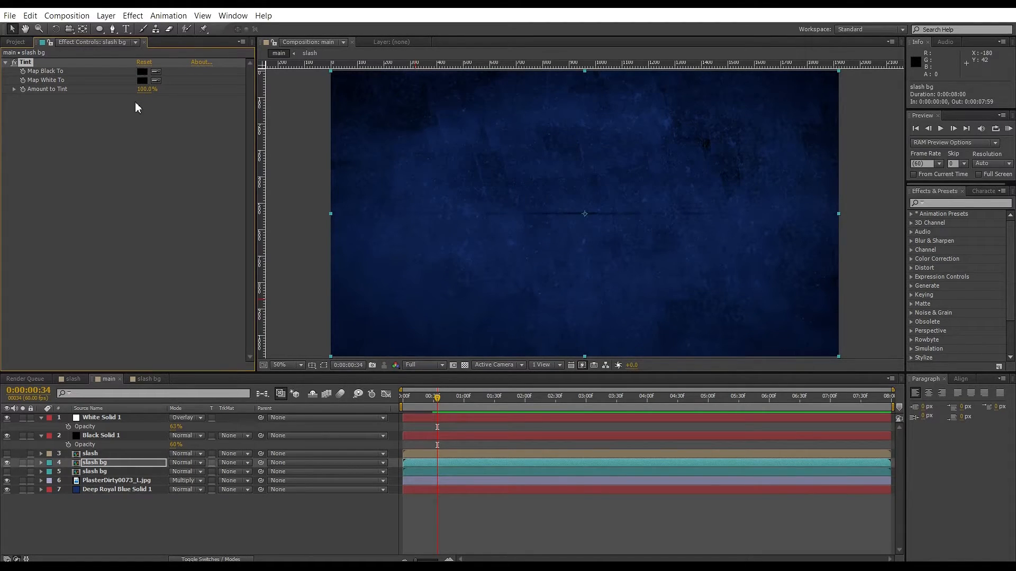
Add a Matte Choker effect to the upper slash bg layer.
click(131, 16)
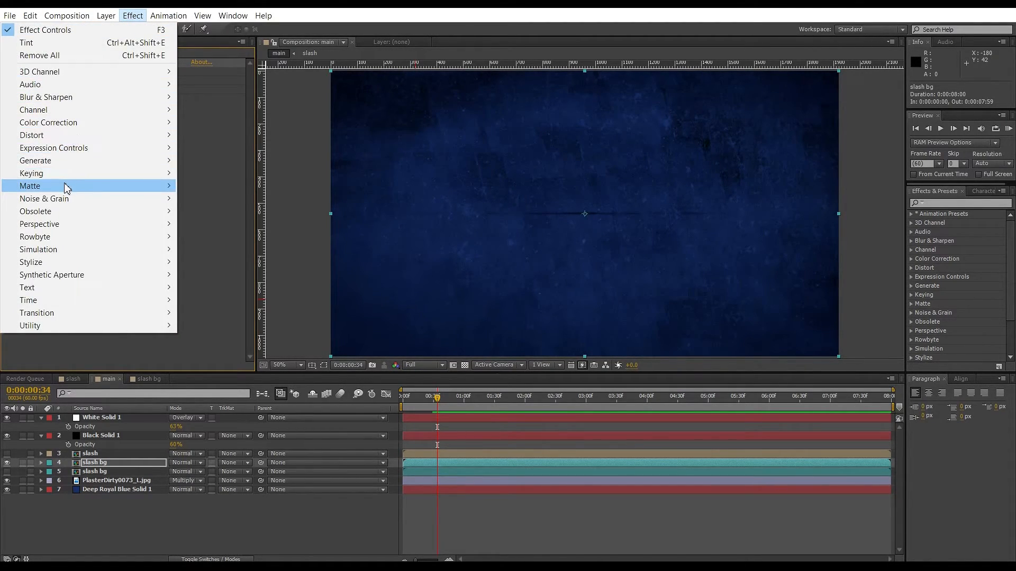
mouse_move(68, 186)
click(226, 188)
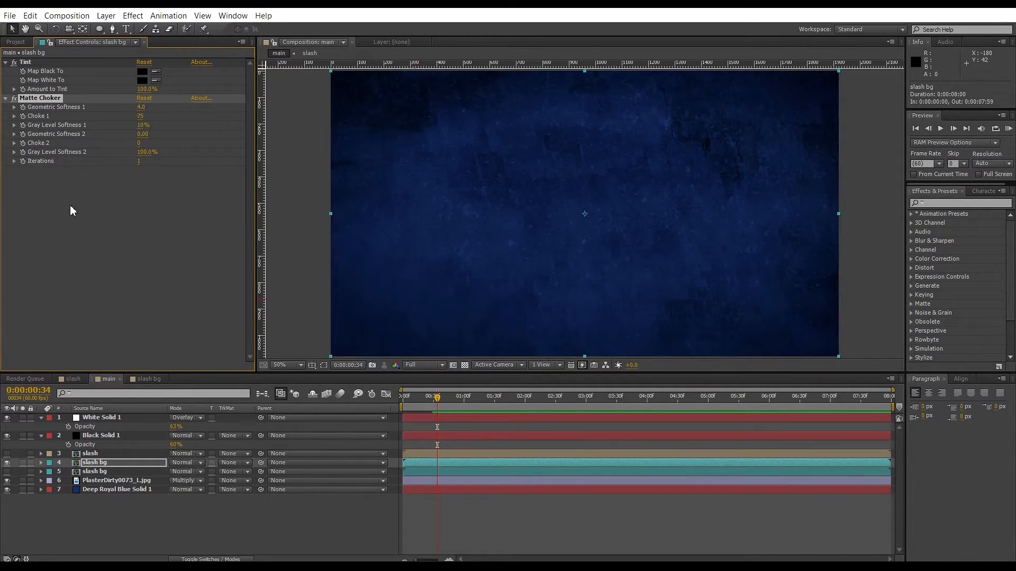
Copy the Tint and Matte Choker effects from the upper slash bg layer onto the lower slash bg layer.
click(94, 472)
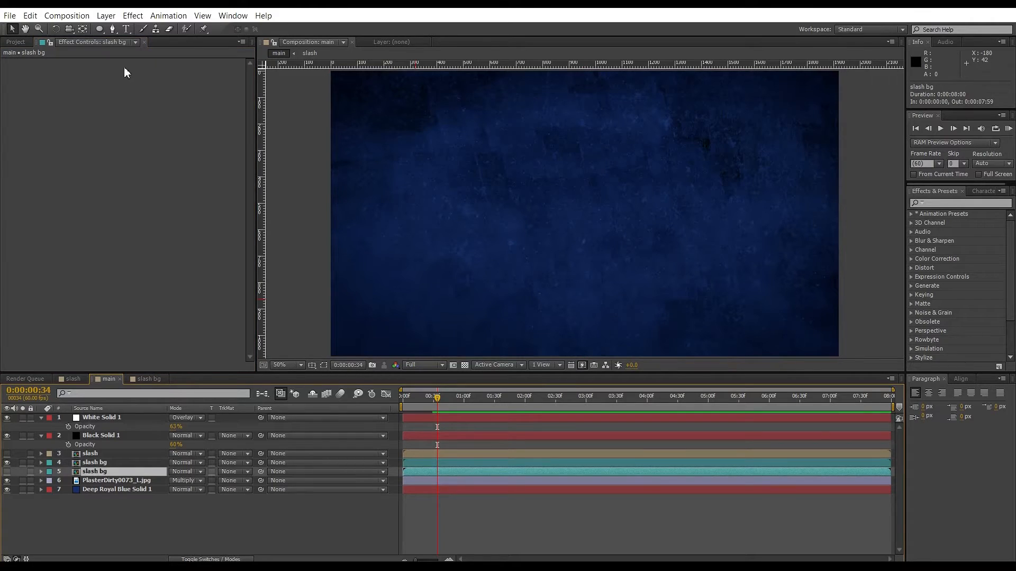
click(94, 462)
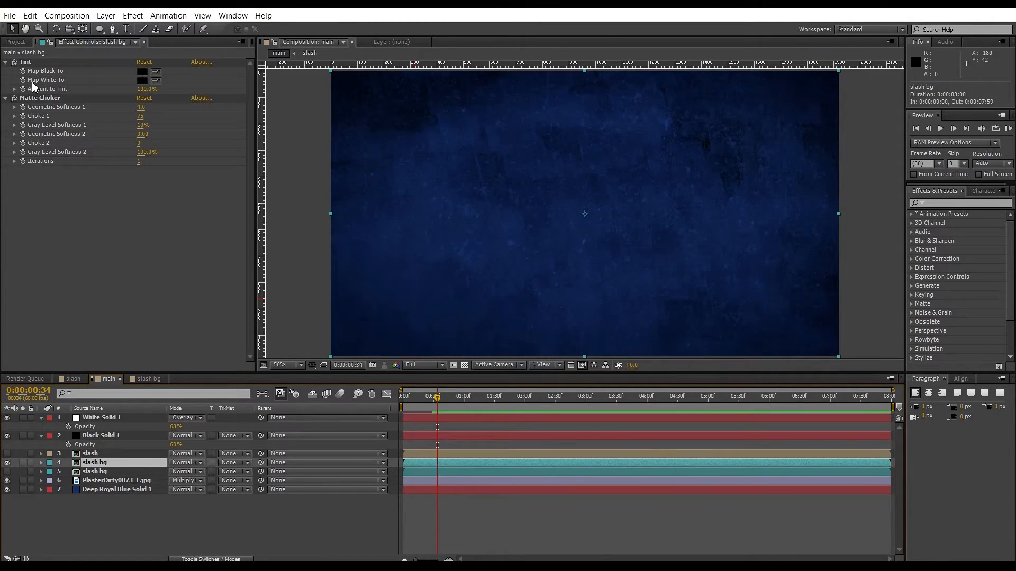
click(25, 63)
shift+click(42, 100)
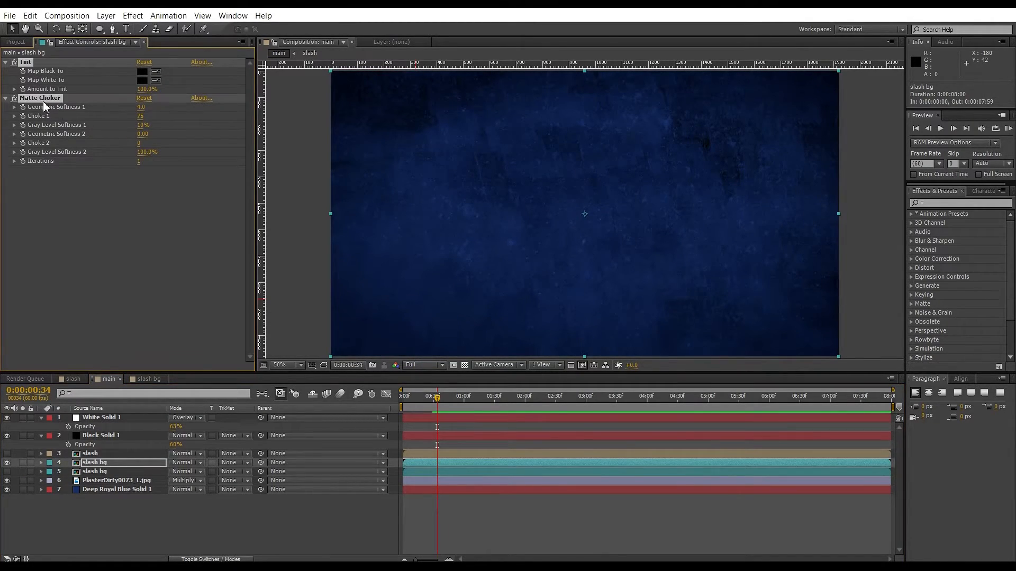
click(105, 472)
key(ctrl+v)
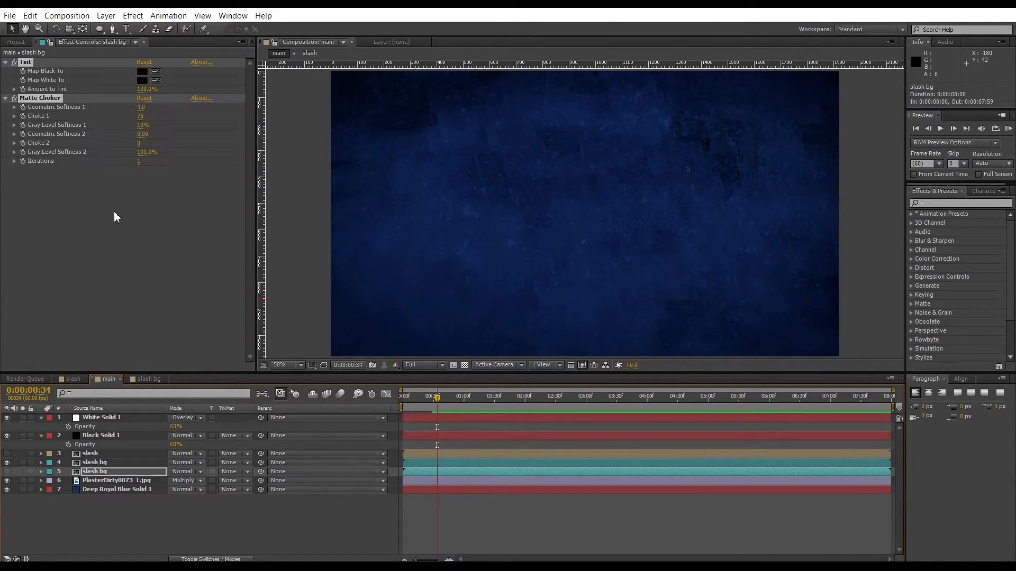
Set both the Map Black To and Map White To colors of the lower layer's Tint to white.
click(141, 72)
drag(425, 240, 384, 178)
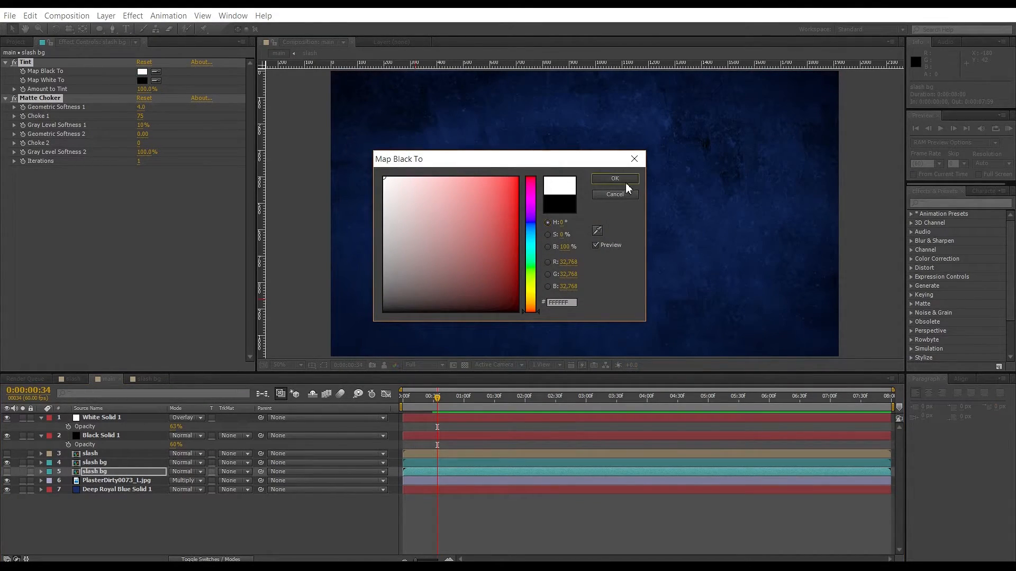
click(624, 182)
click(141, 80)
drag(494, 235, 384, 178)
click(612, 194)
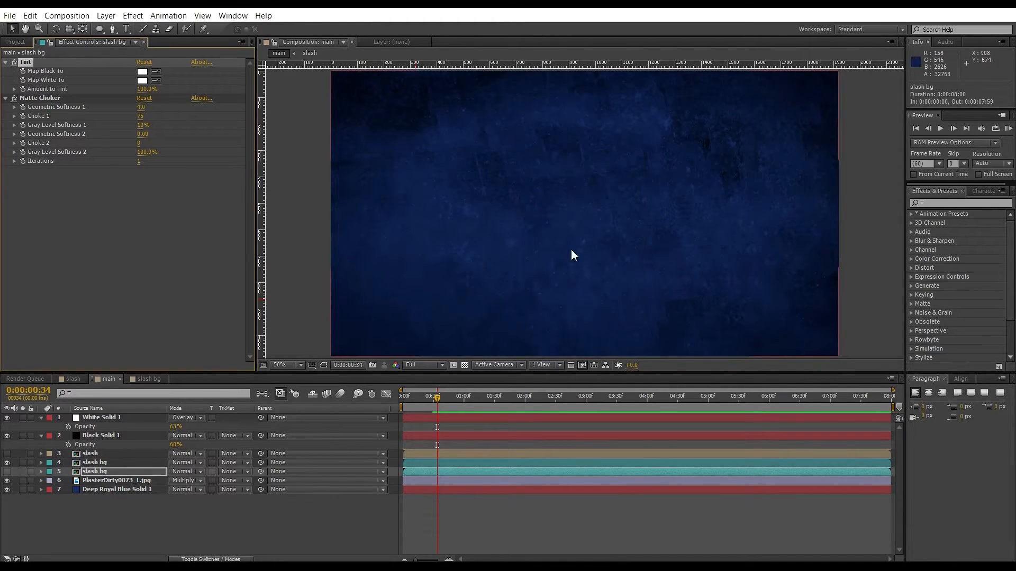
Show the lower slash bg layer and set its Matte Choker Geometric Softness 1 to 0.1, Choke 1 to -105, Gray Level Softness 1 to 4%.
click(7, 471)
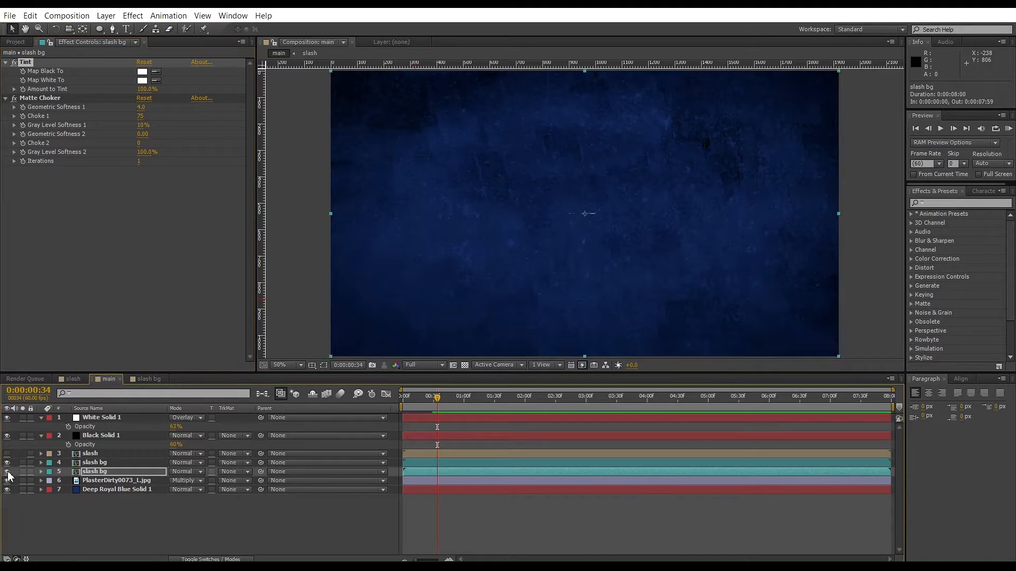
key(period)
key(comma)
key(period)
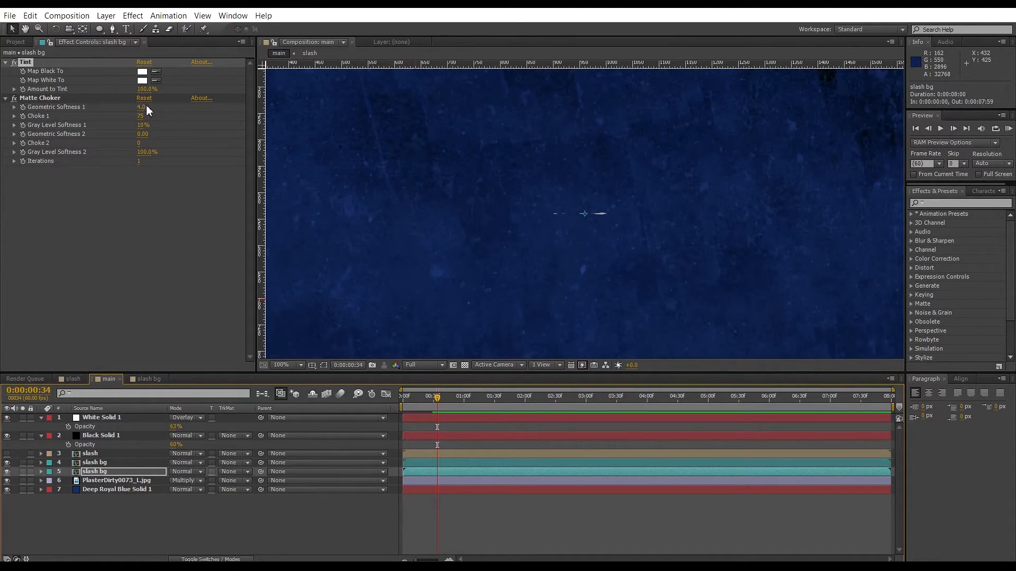
drag(143, 106, 18, 100)
drag(137, 117, 35, 116)
mouse_move(143, 125)
mouse_down()
mouse_move(166, 129)
mouse_move(136, 133)
mouse_up()
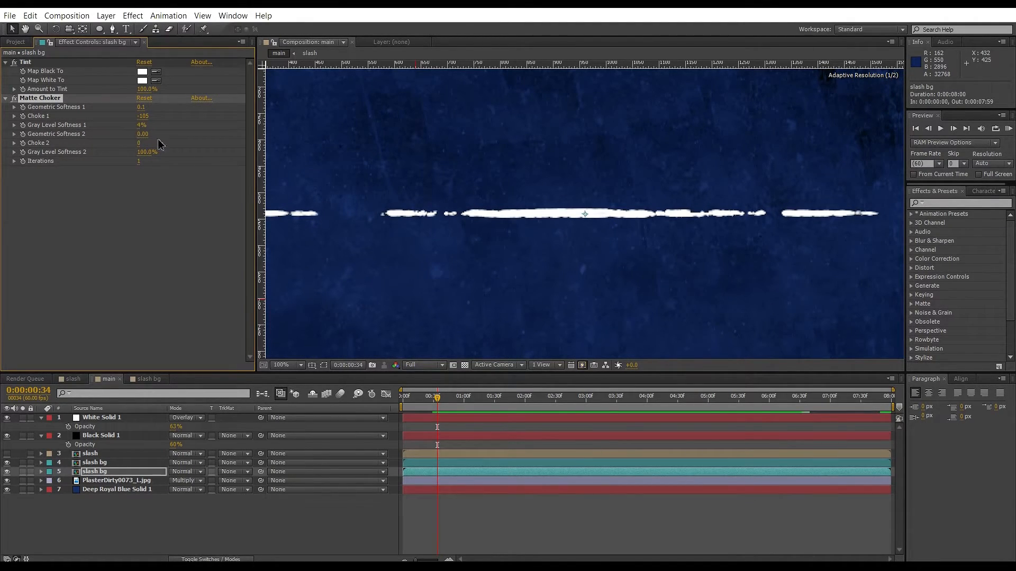
Set the upper slash bg layer's Matte Choker Geometric Softness 1 to 0.5 and Choke 1 to -121.
scroll(620, 218, down, 2)
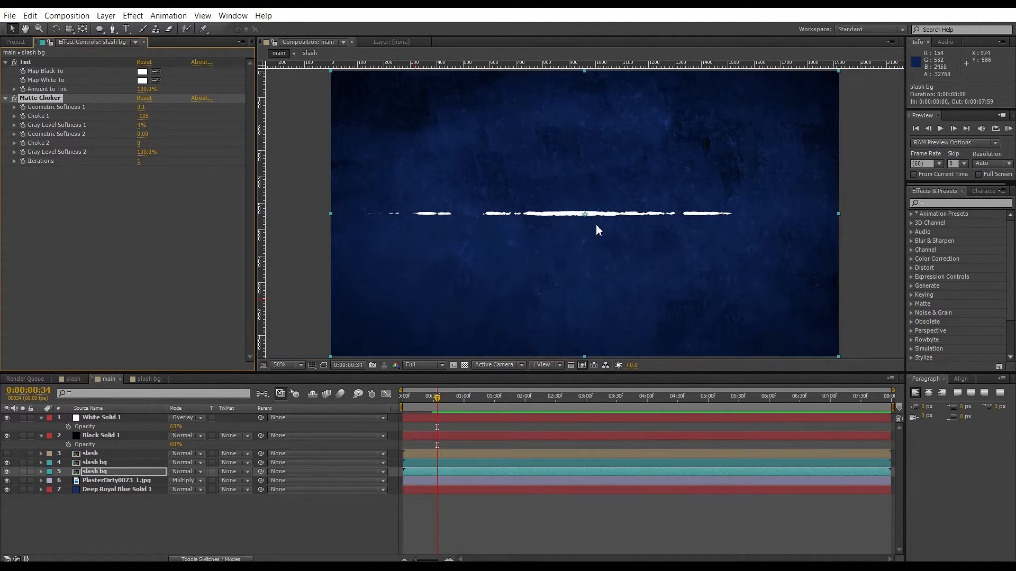
click(97, 461)
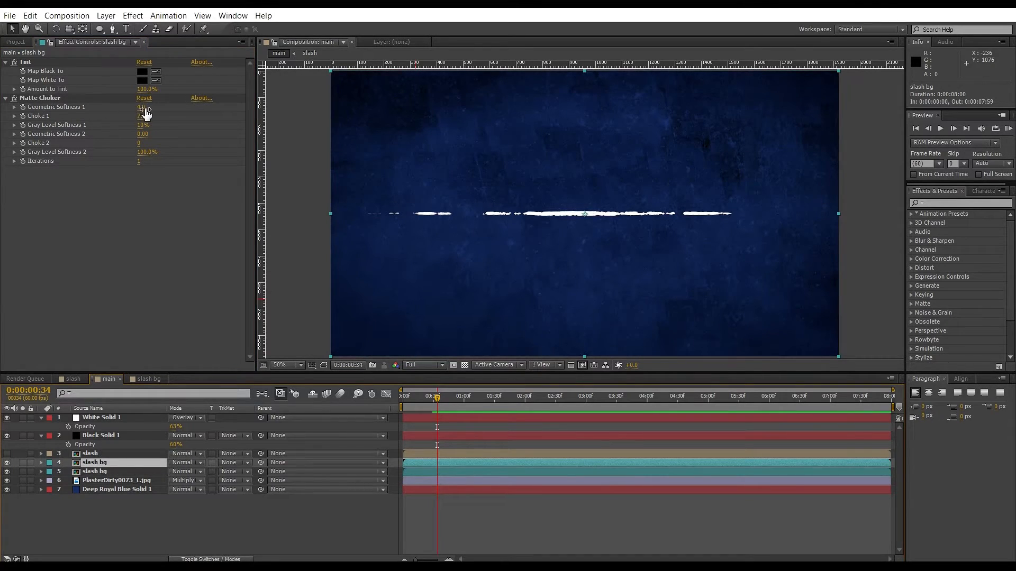
drag(142, 107, 110, 108)
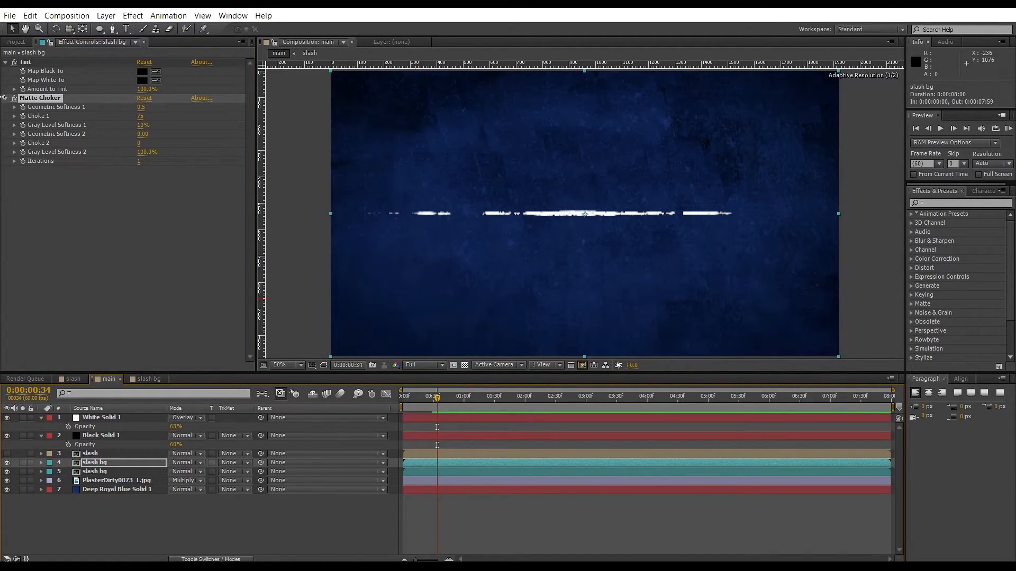
drag(3, 97, 4, 97)
scroll(501, 193, up, 2)
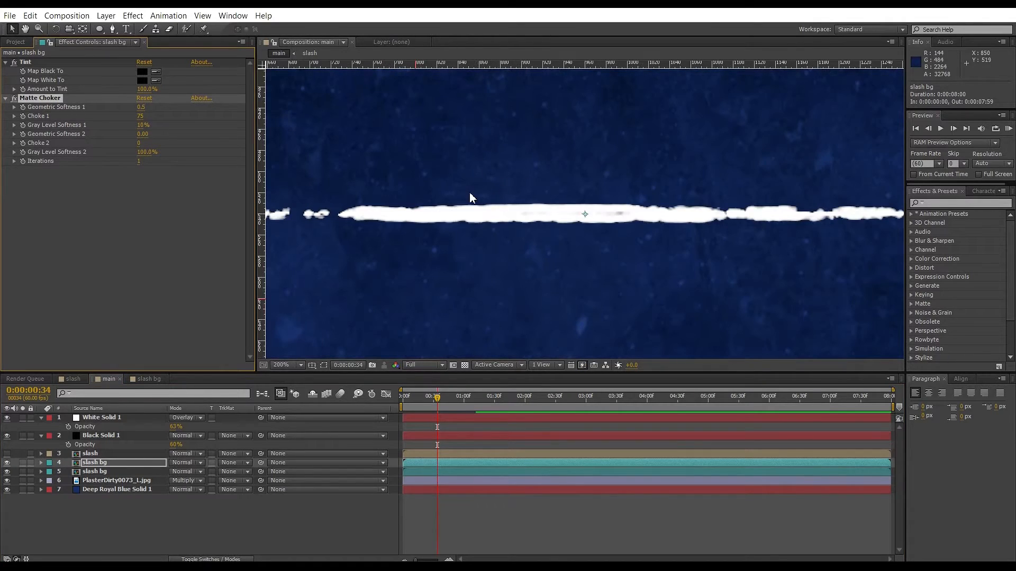
scroll(467, 193, down, 1)
drag(147, 114, 35, 111)
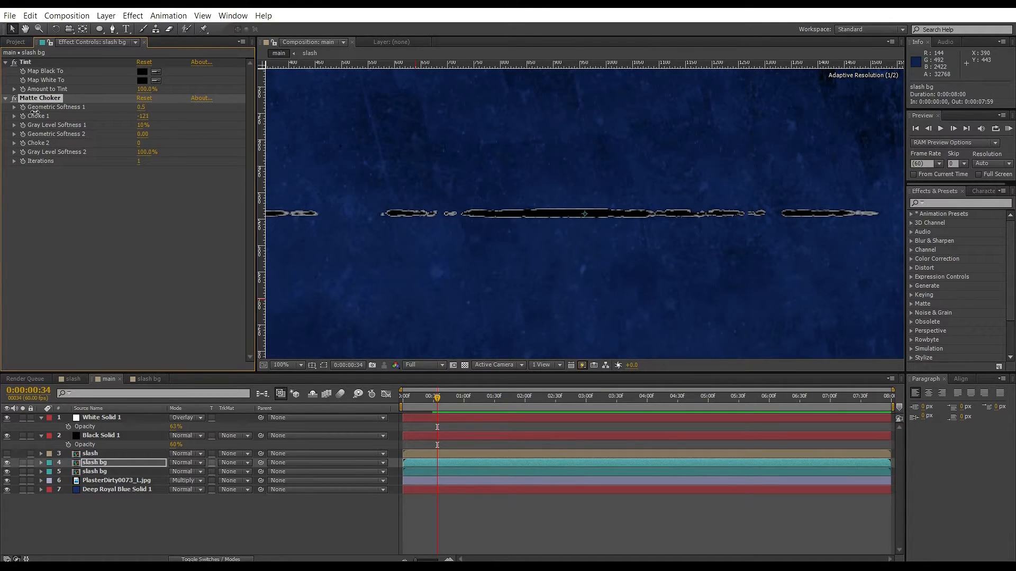
Turn the slash layer back on and move to frame 0:00:00:47 to review the combined streak.
scroll(511, 149, down, 1)
scroll(512, 149, up, 1)
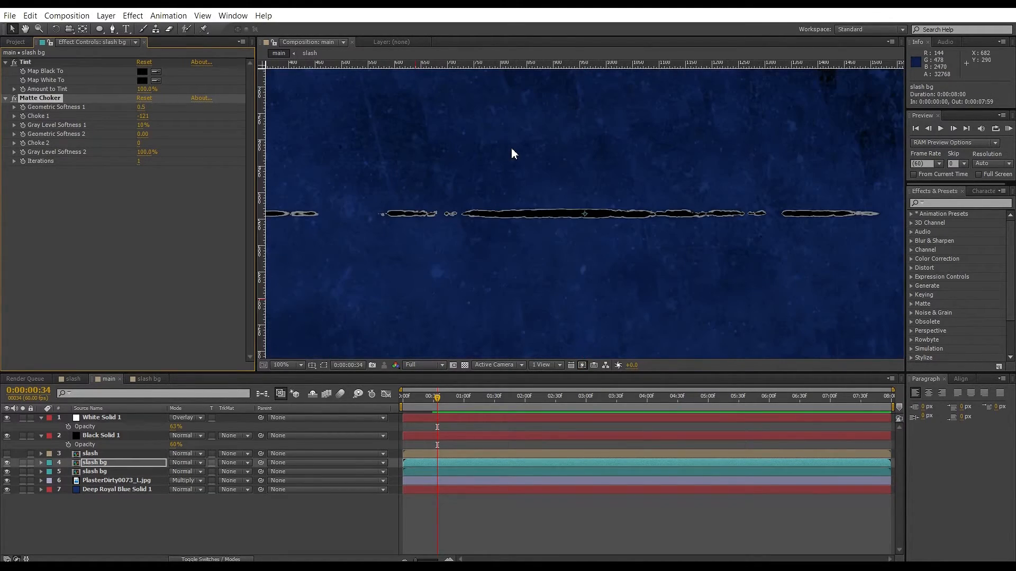
click(7, 453)
scroll(563, 238, down, 2)
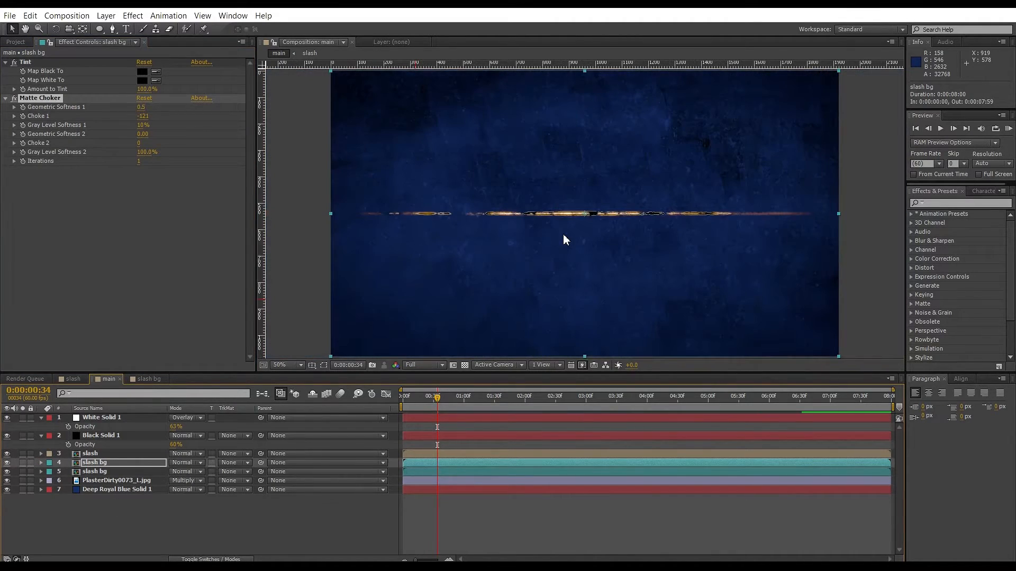
scroll(564, 235, up, 2)
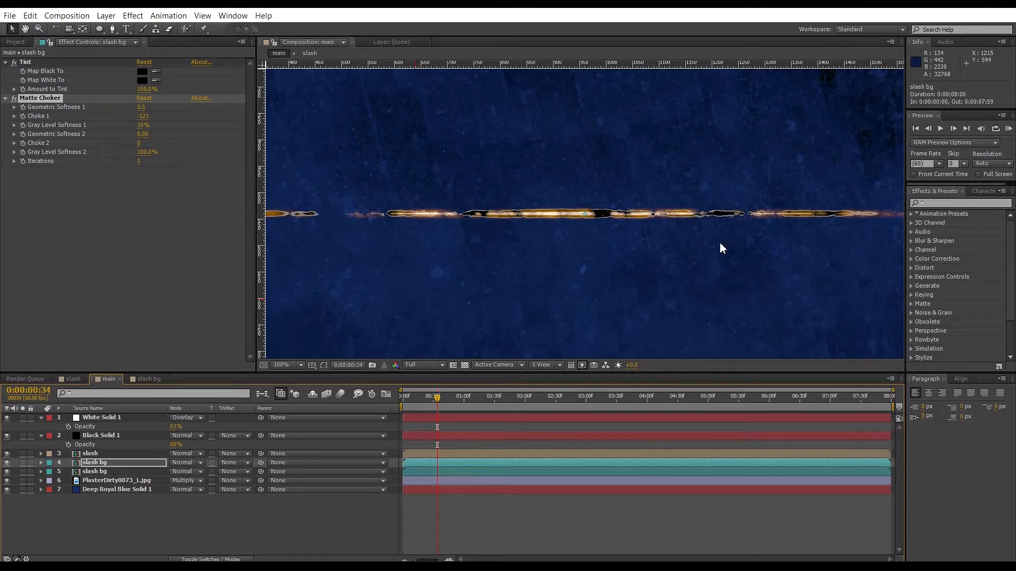
scroll(784, 229, down, 2)
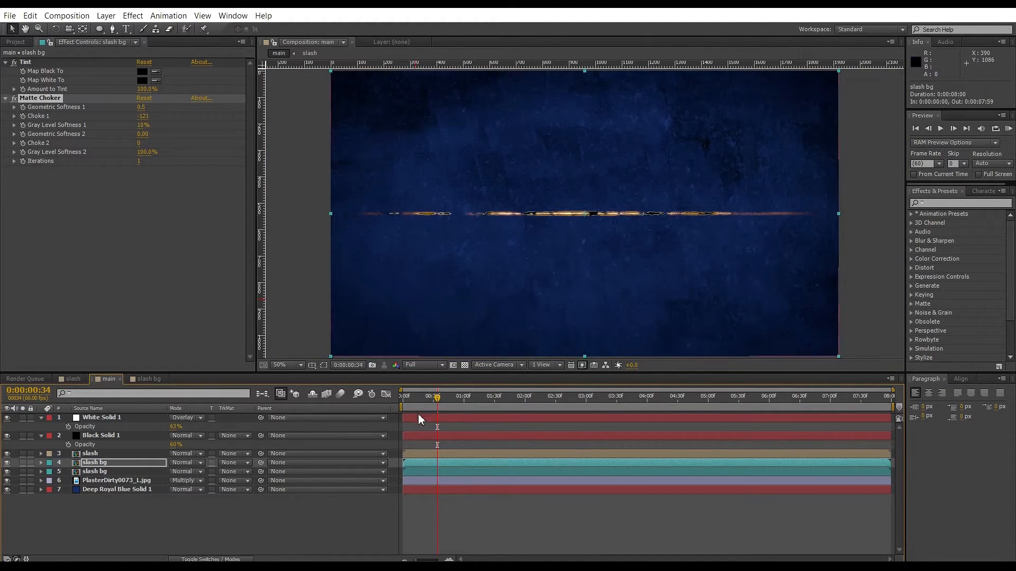
drag(428, 407, 451, 411)
scroll(539, 299, up, 2)
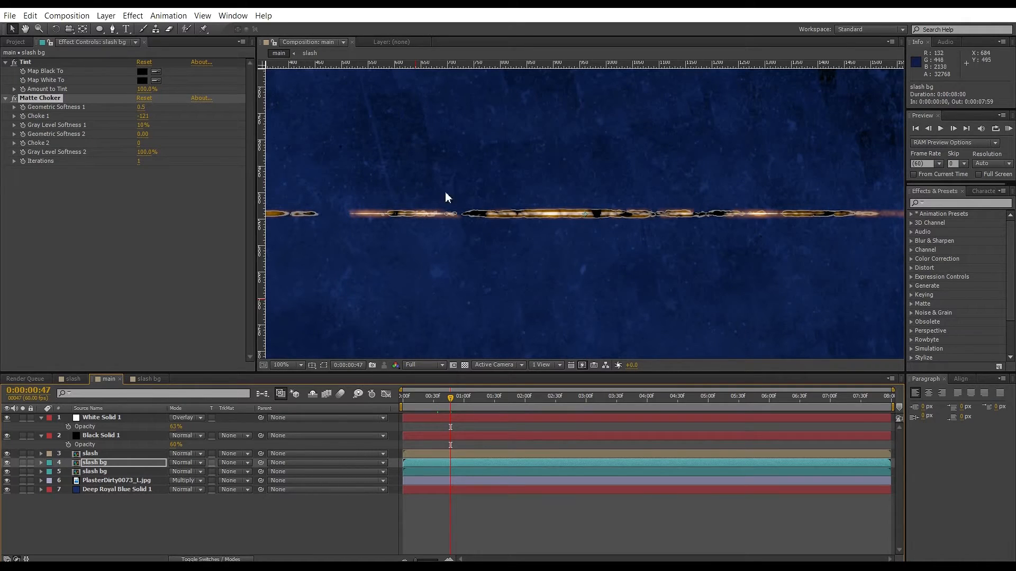
Apply a Glow effect to the slash layer.
click(85, 454)
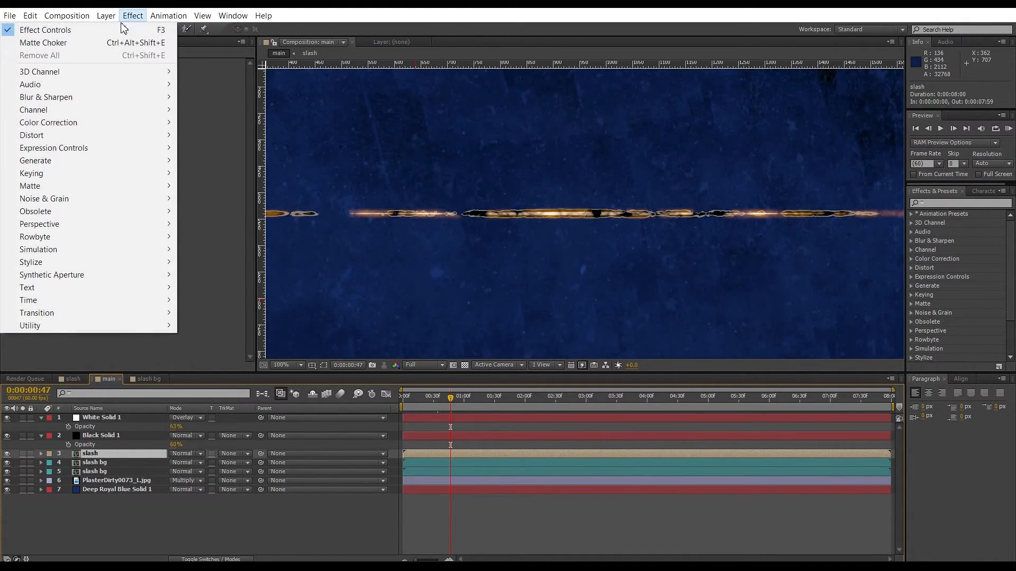
mouse_move(50, 263)
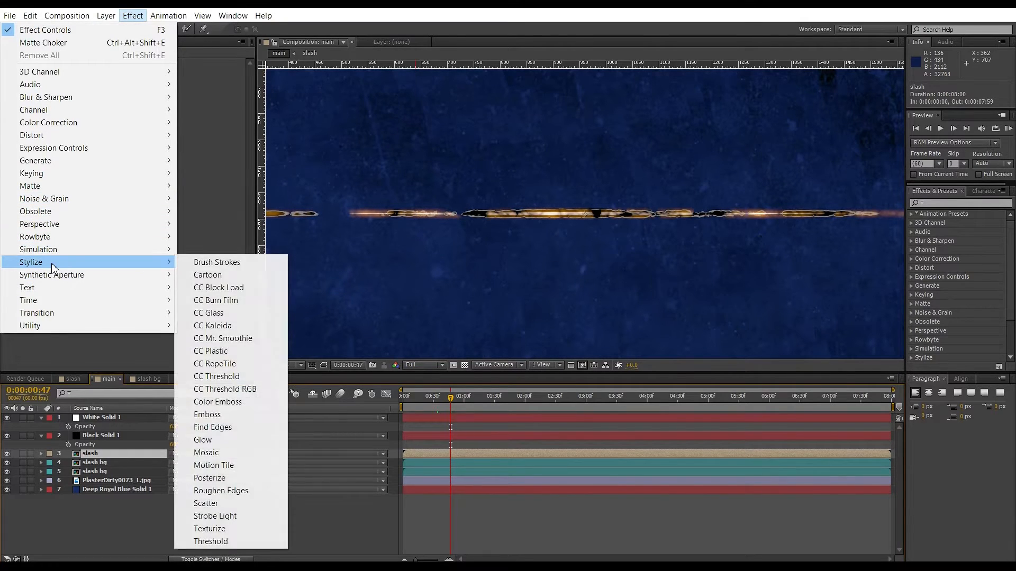
click(214, 446)
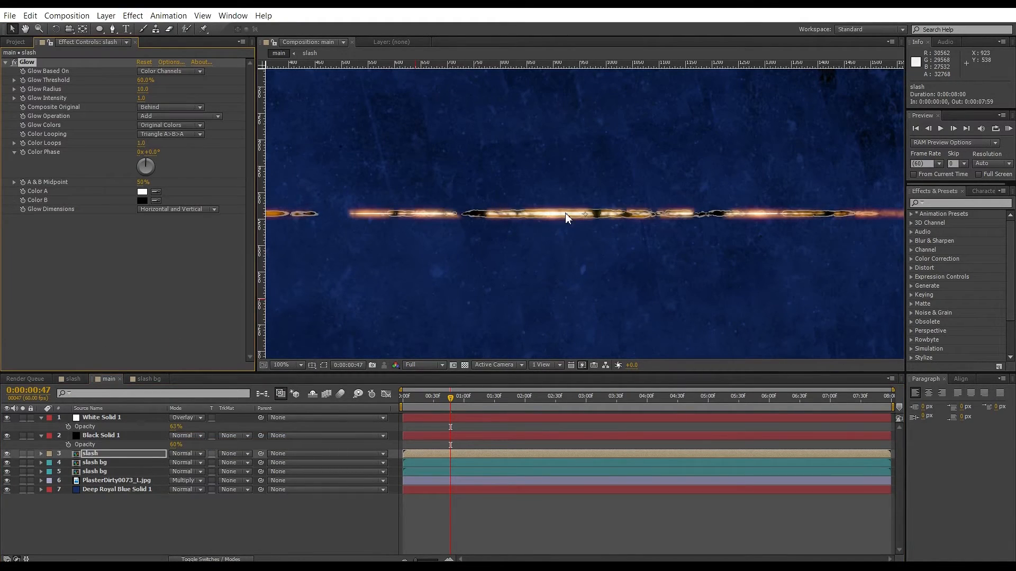
Switch the slash layer's Glow Colors to A & B Colors and set Color A to bright red.
click(169, 125)
click(174, 151)
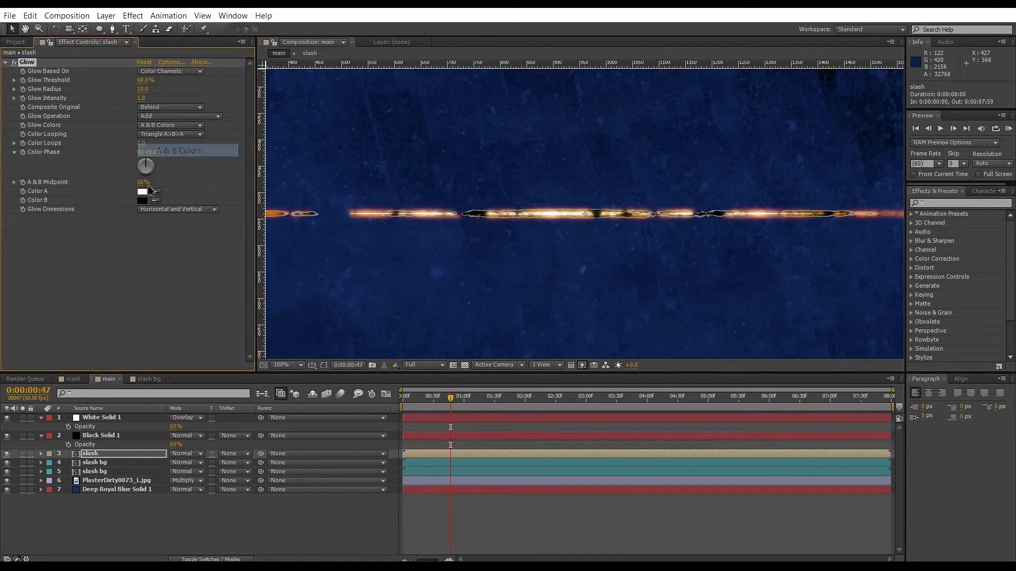
click(142, 191)
mouse_move(502, 196)
mouse_down()
mouse_move(523, 169)
mouse_move(515, 181)
mouse_up()
drag(538, 313, 538, 313)
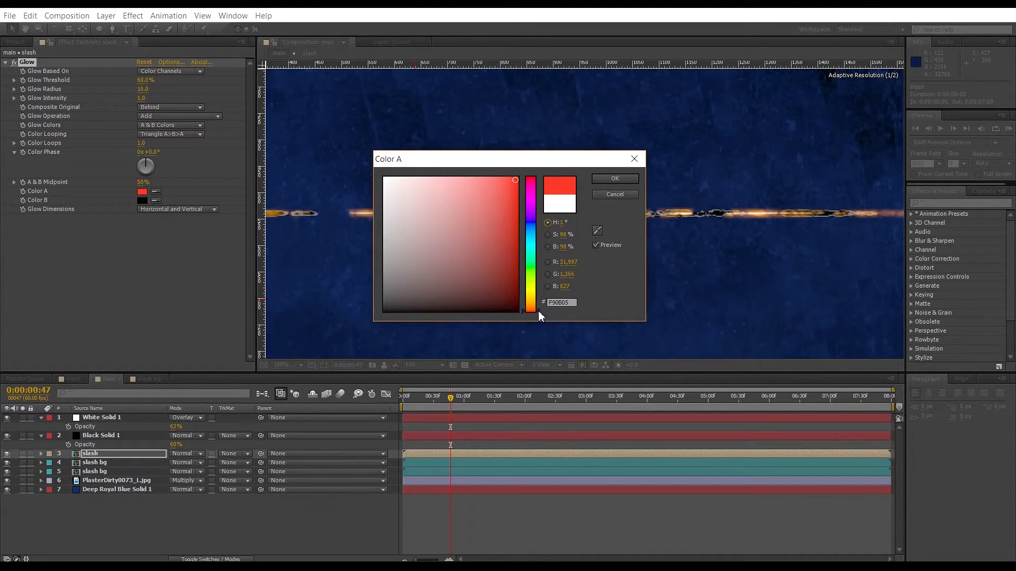
click(599, 182)
Set the slash layer's Glow Color B to a dark red.
click(144, 201)
click(507, 299)
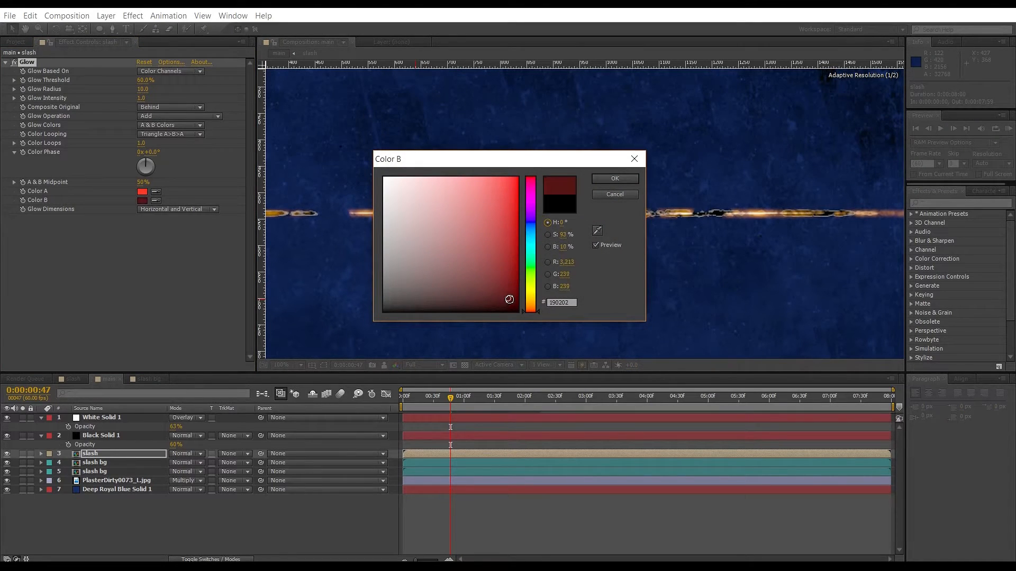
click(600, 180)
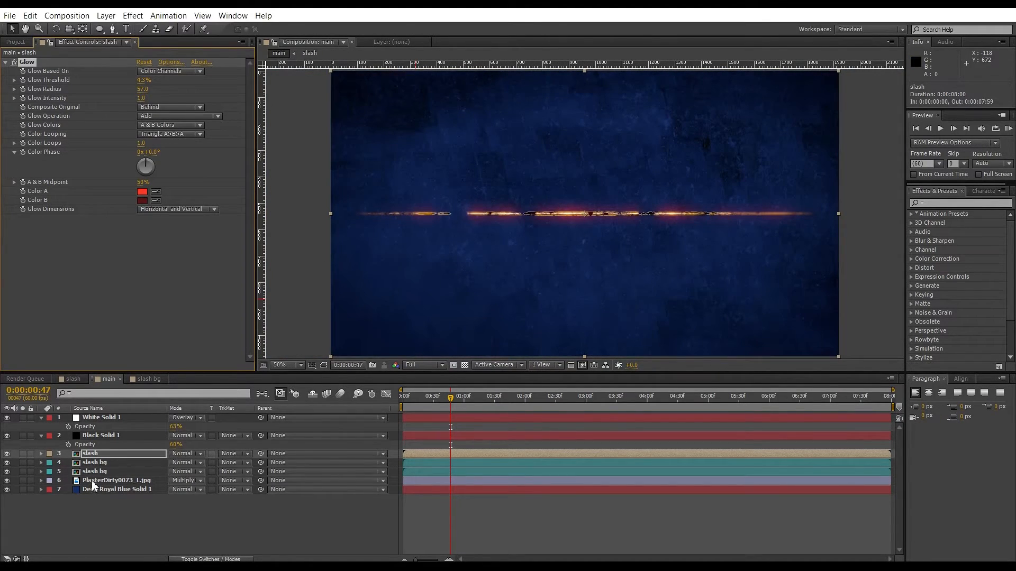
Set the upper slash bg layer's Tint Map Black To a very dark orange-brown, 110400.
click(95, 463)
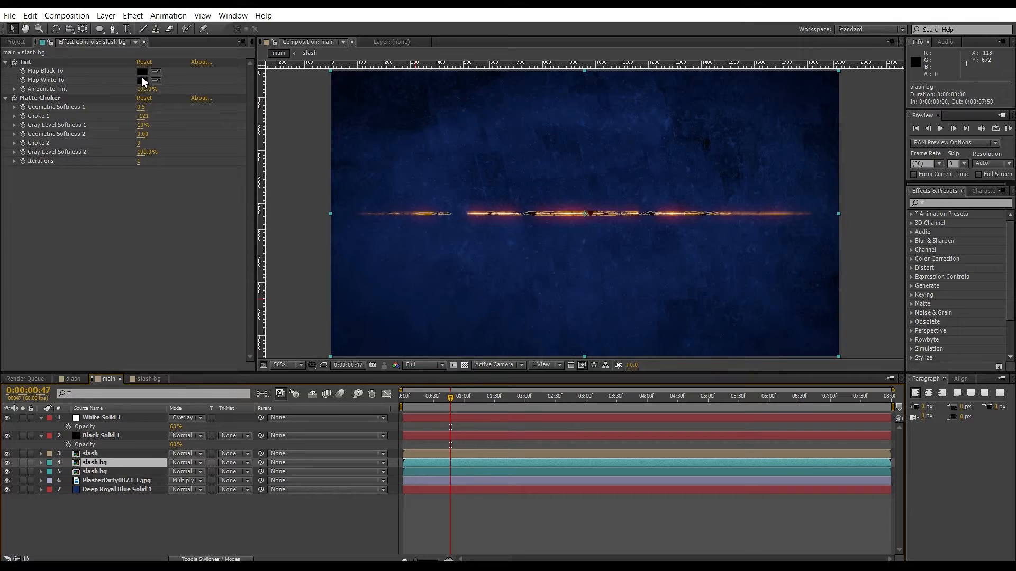
key(period)
key(period)
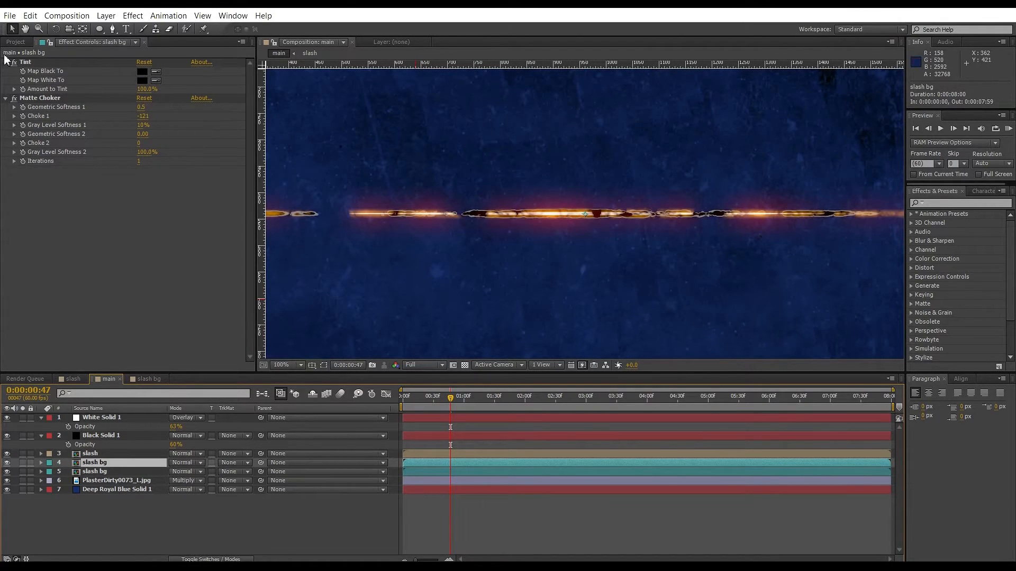
click(141, 73)
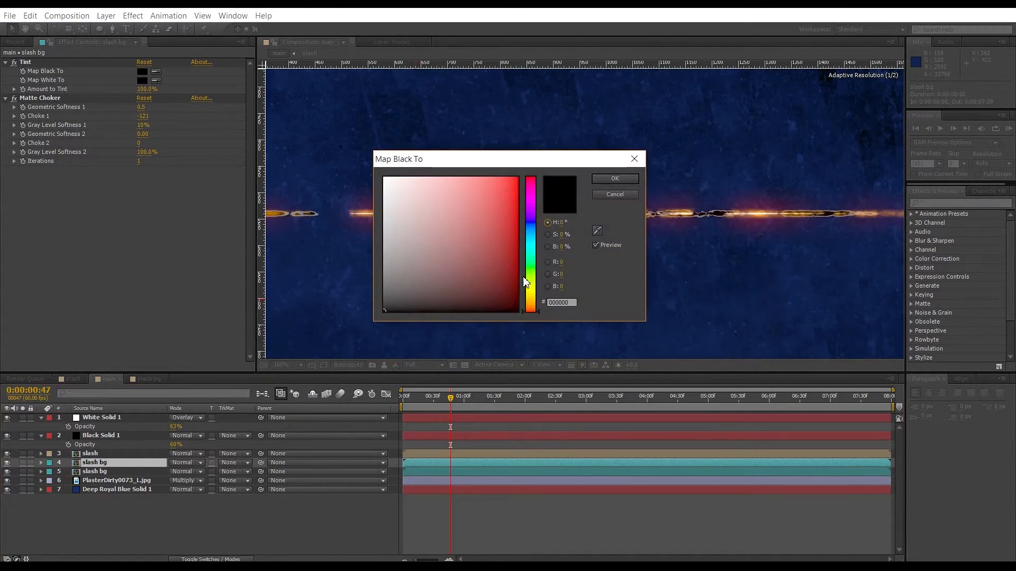
drag(530, 308, 532, 308)
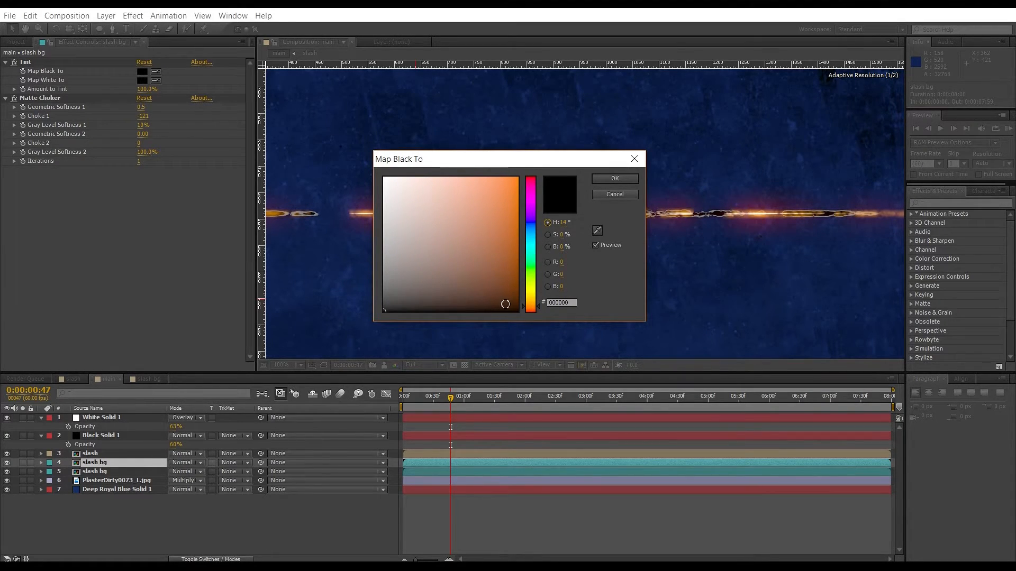
click(511, 303)
drag(517, 305, 522, 304)
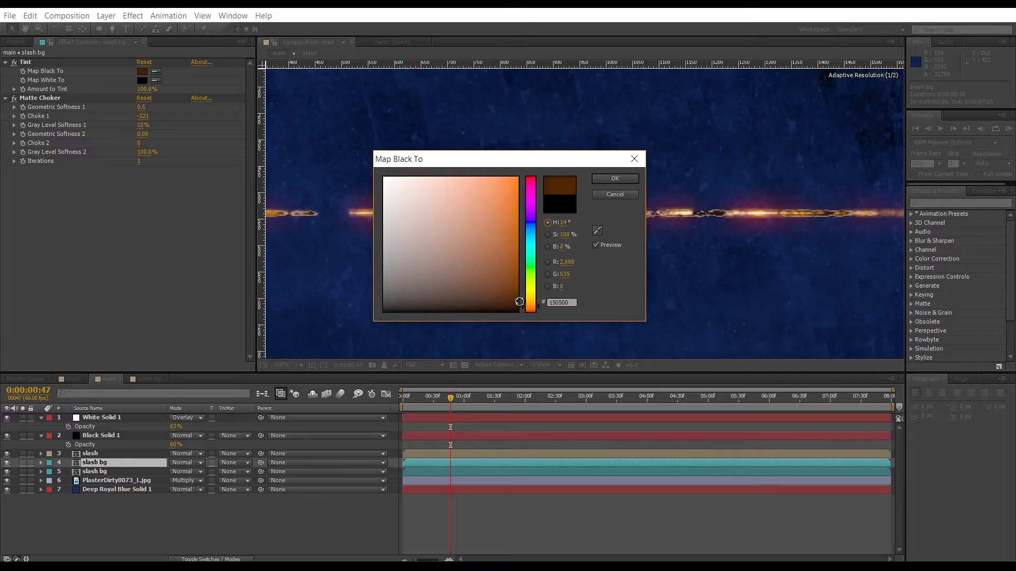
click(614, 179)
Set the upper slash bg layer's Tint Map White To a dark blue sampled from the background with the eyedropper.
key(period)
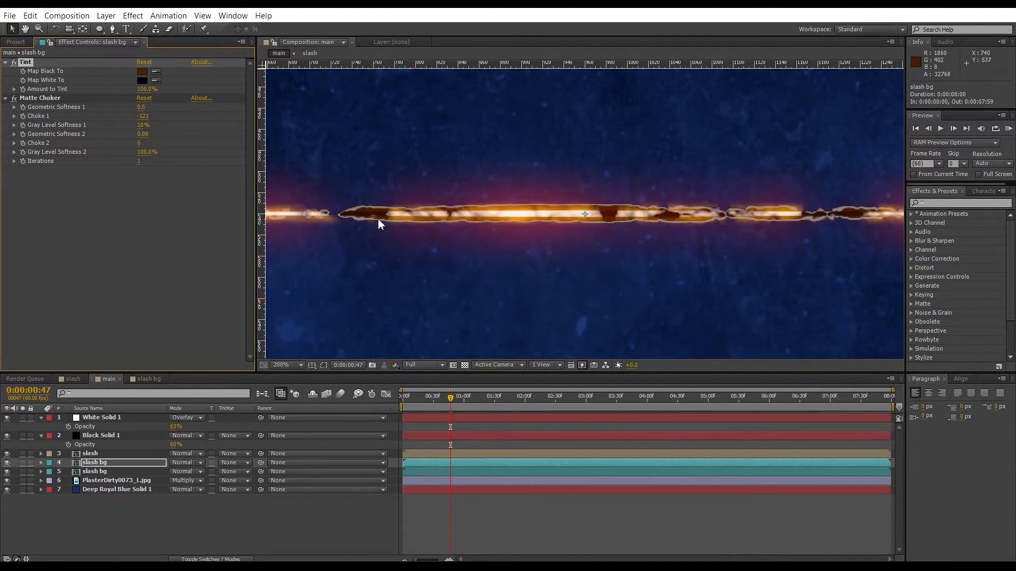
click(142, 81)
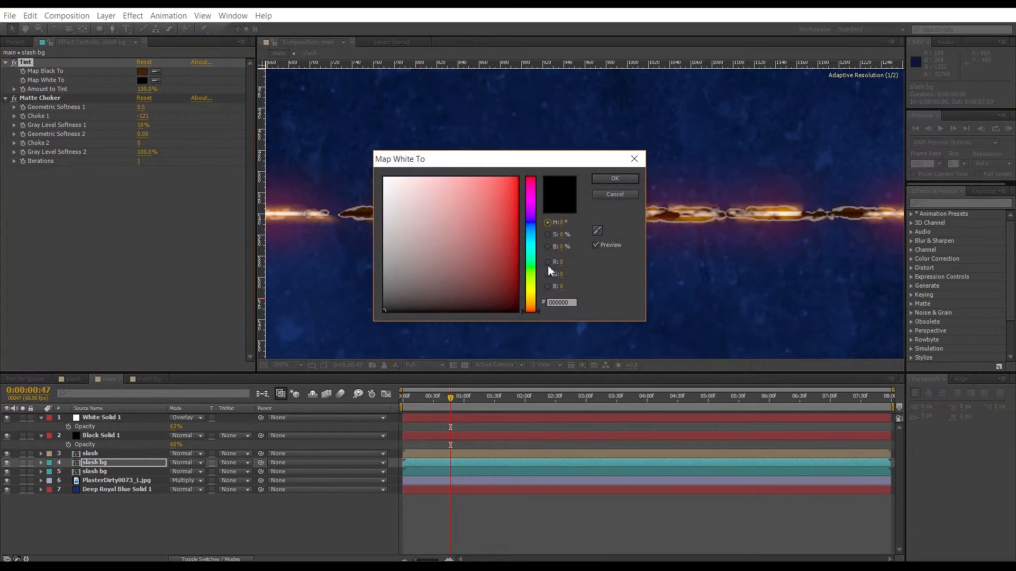
click(597, 230)
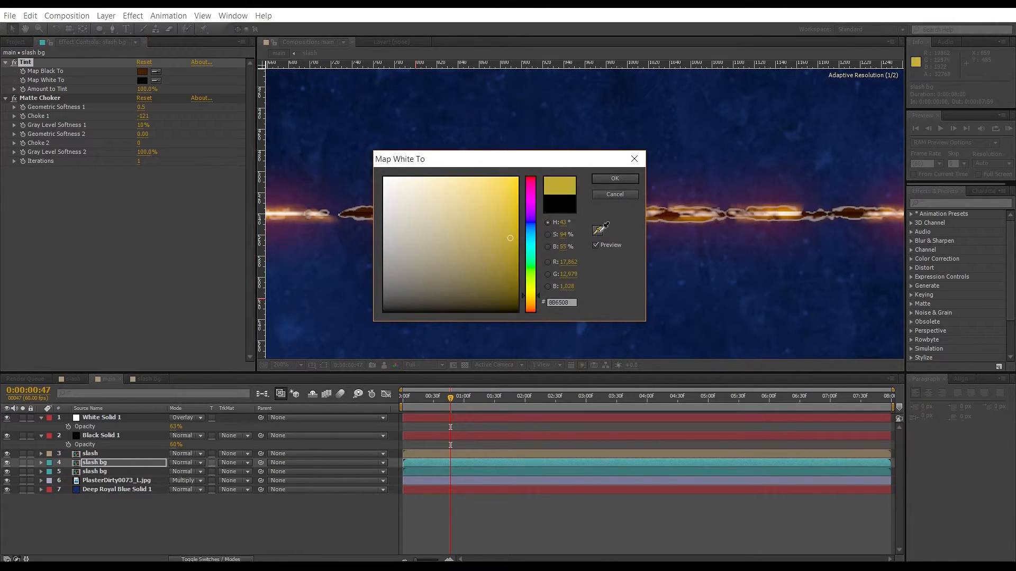
click(622, 87)
click(615, 179)
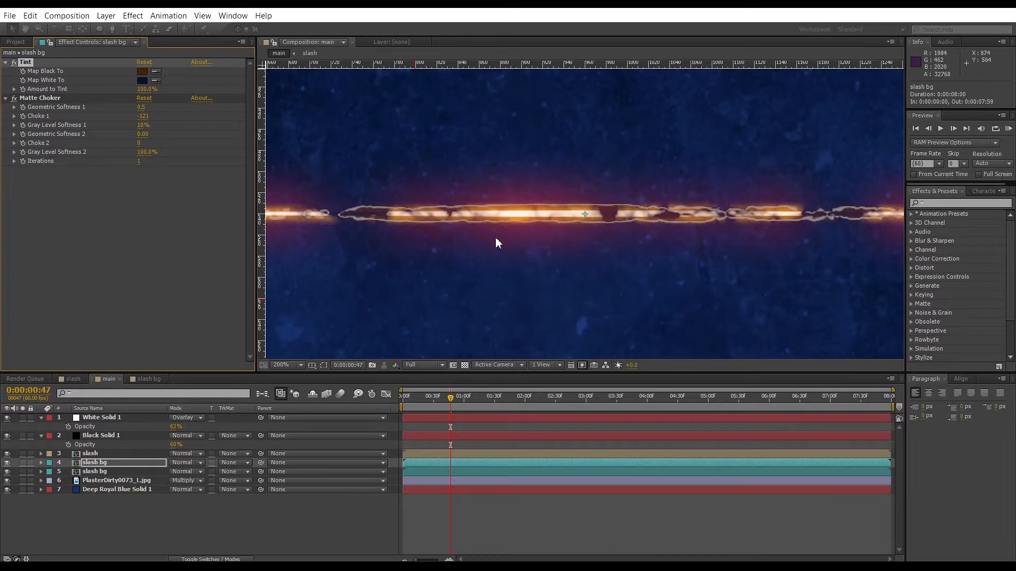
Zoom the viewer in and out to review the recoloured streak.
key(comma)
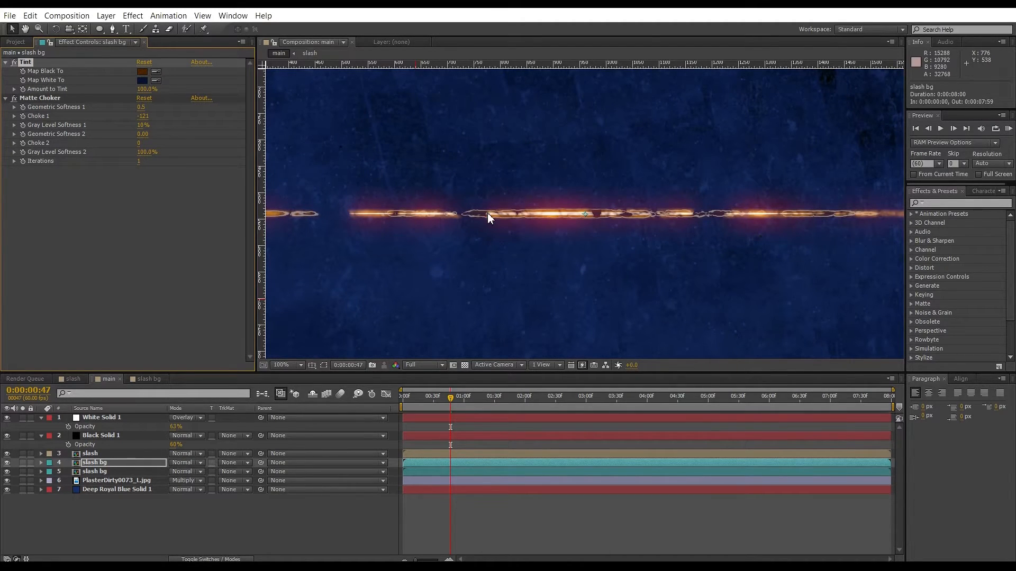
key(comma)
key(period)
key(comma)
key(period)
key(period)
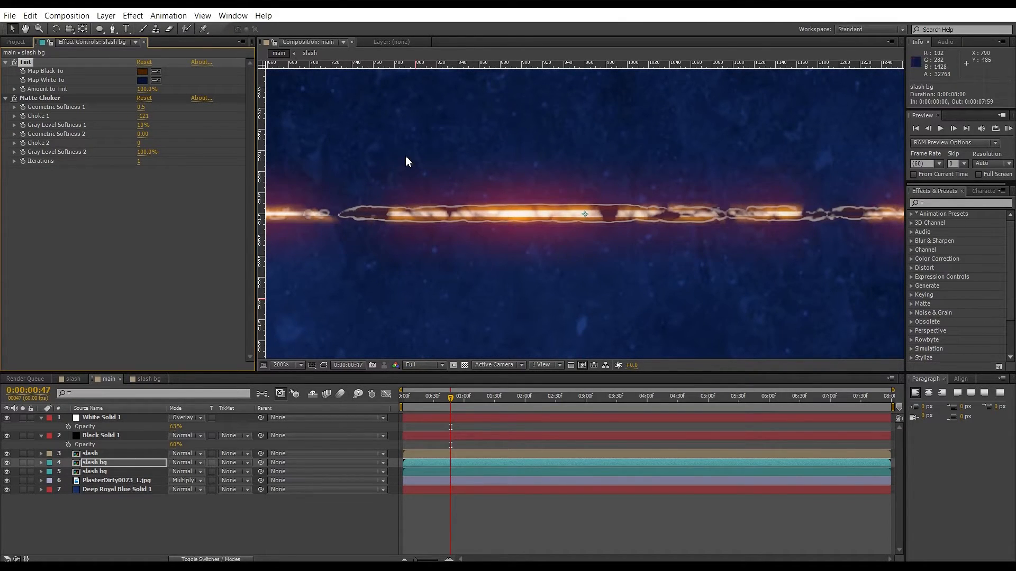
click(99, 471)
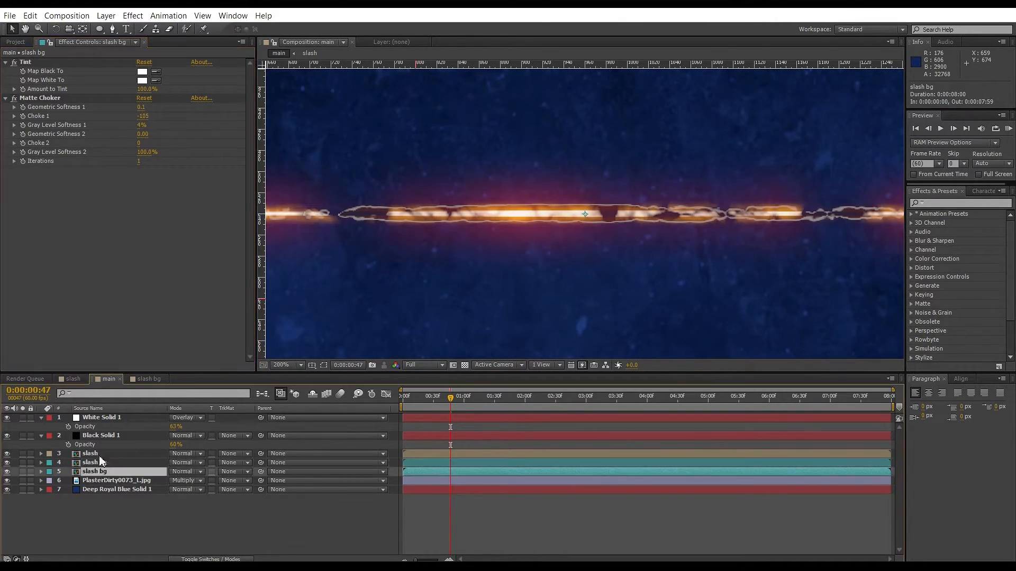
click(133, 15)
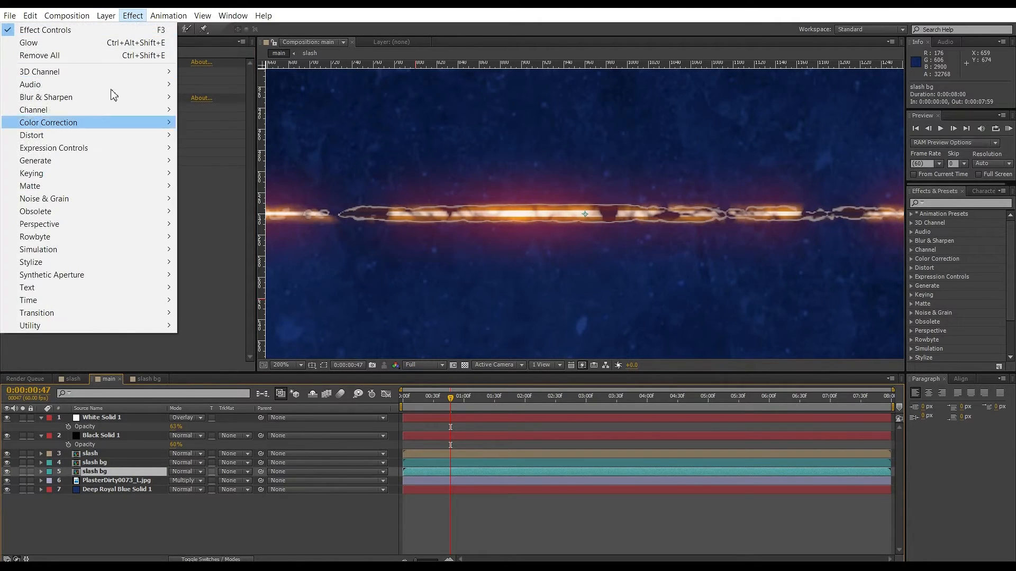
mouse_move(82, 201)
mouse_move(78, 264)
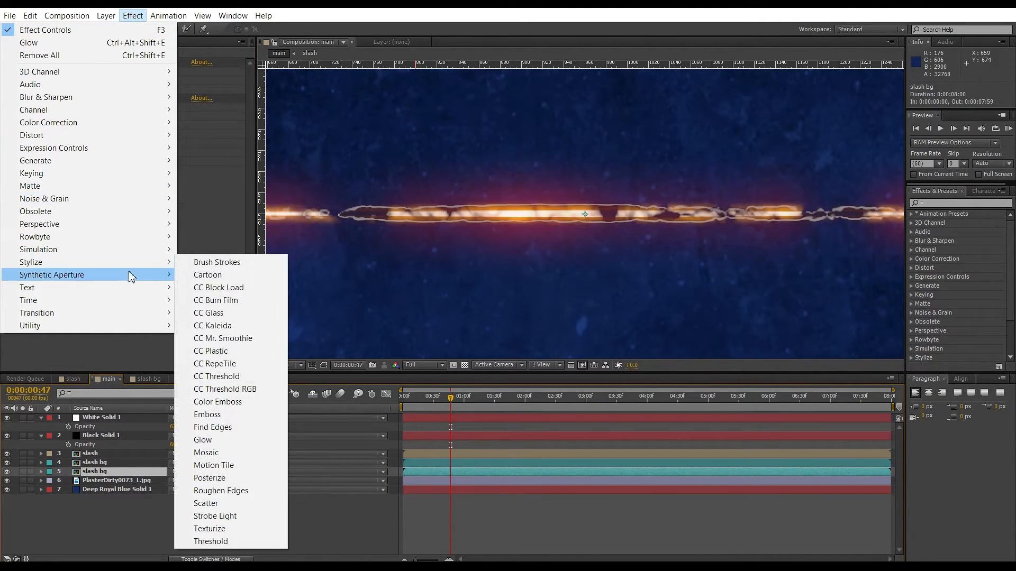
click(204, 440)
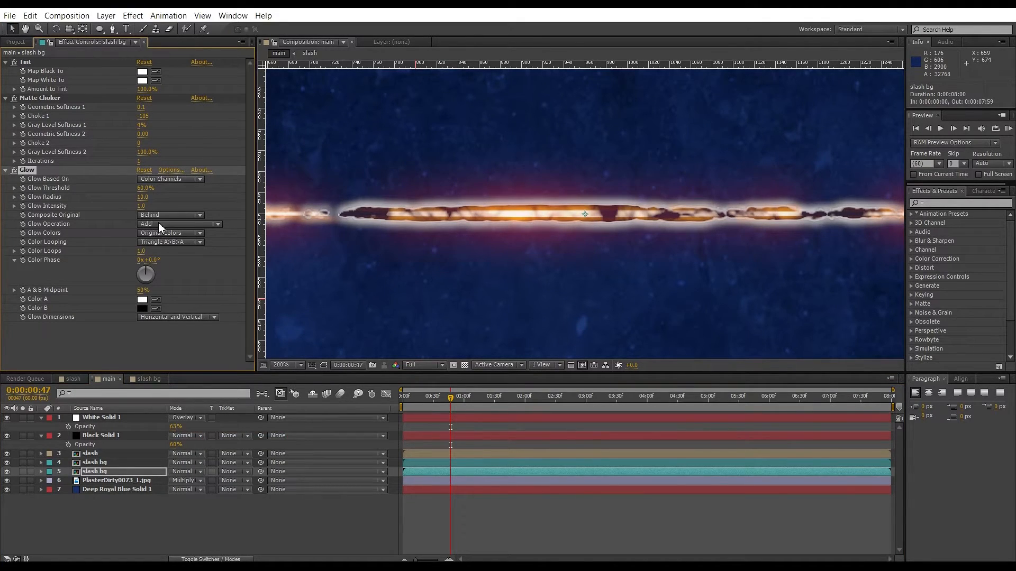
click(162, 236)
click(190, 325)
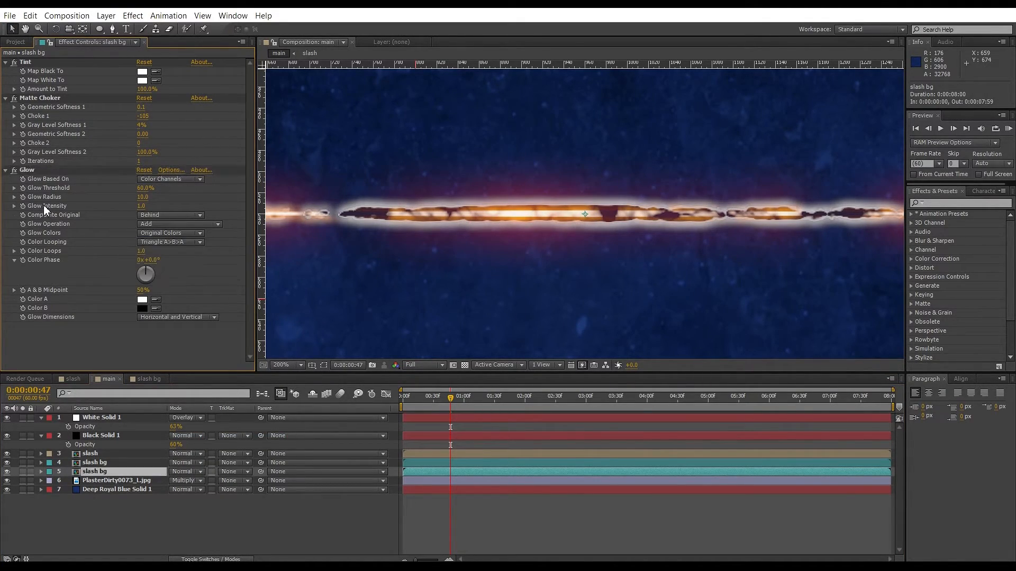
click(30, 171)
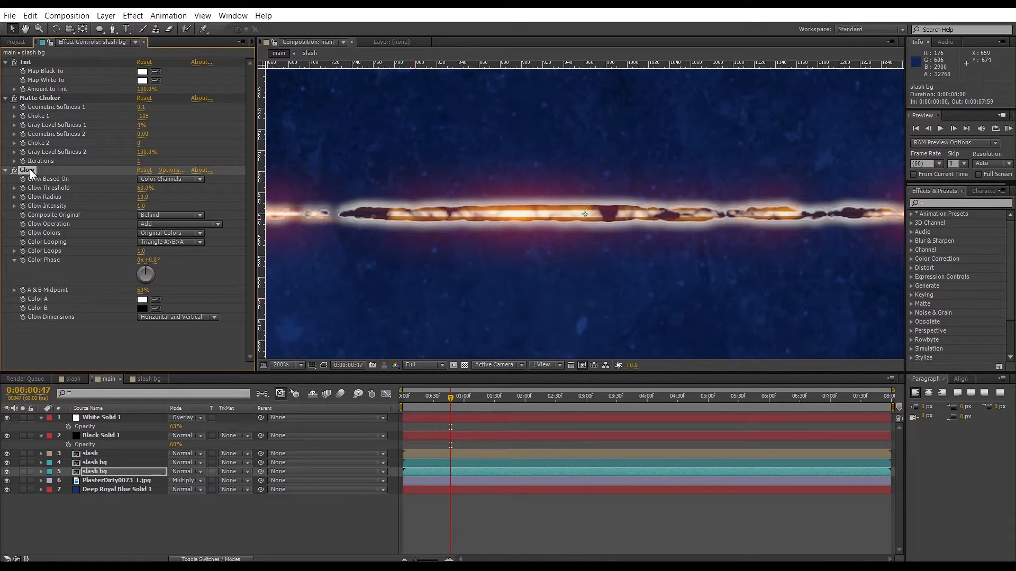
key(Delete)
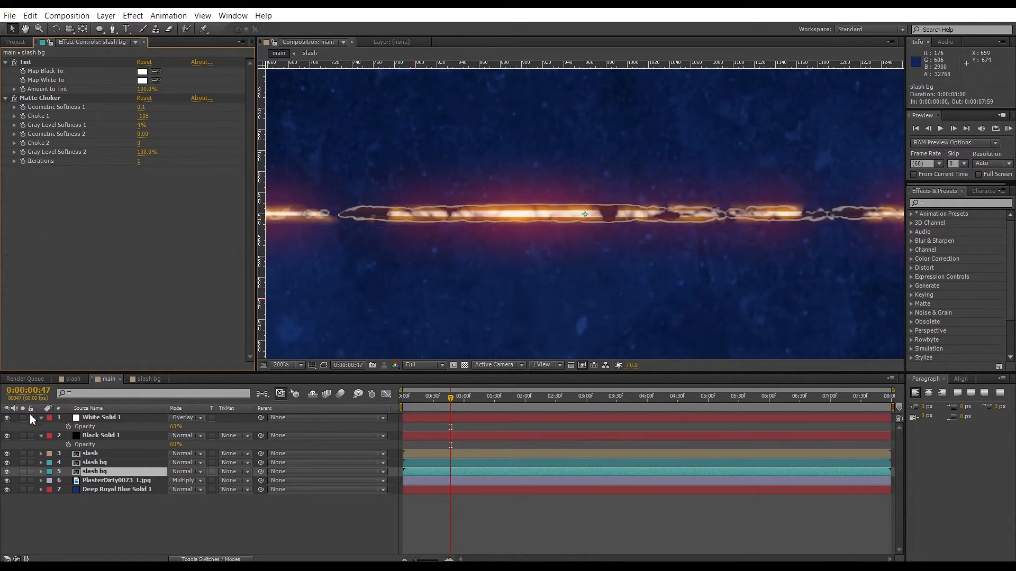
Copy the slash layer's Glow effect and paste it onto the lower slash bg layer.
click(95, 455)
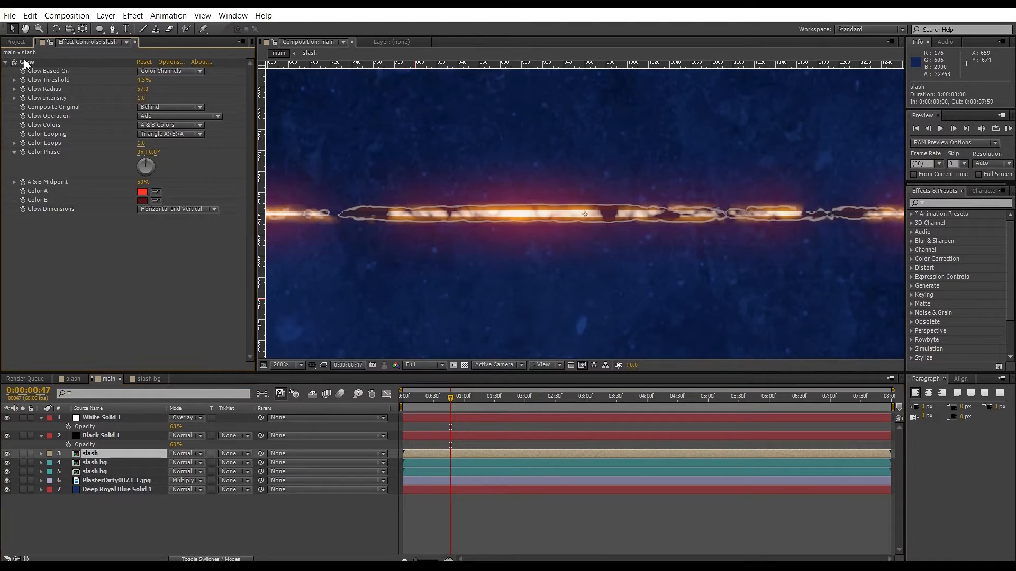
click(25, 63)
click(110, 472)
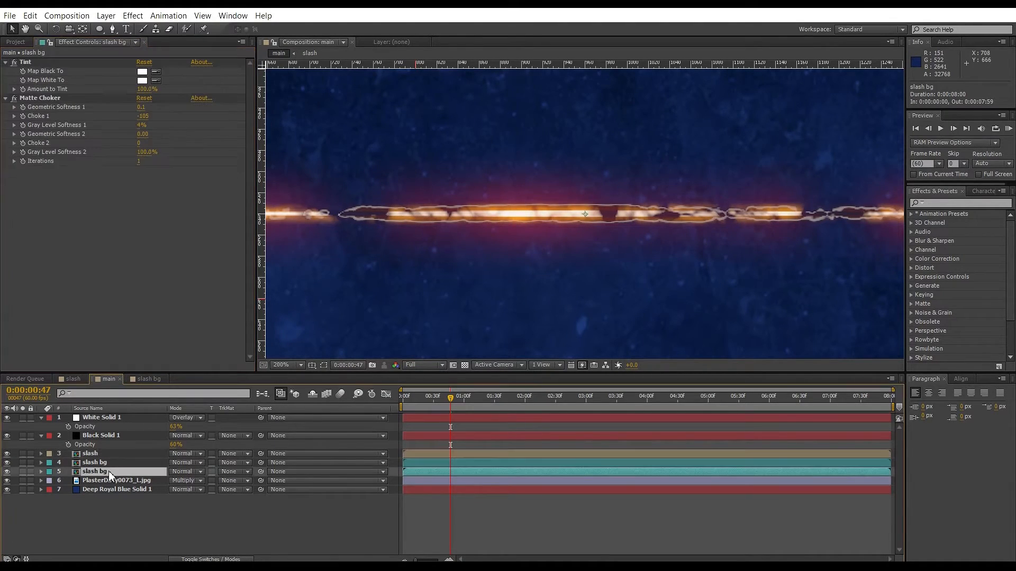
key(ctrl+v)
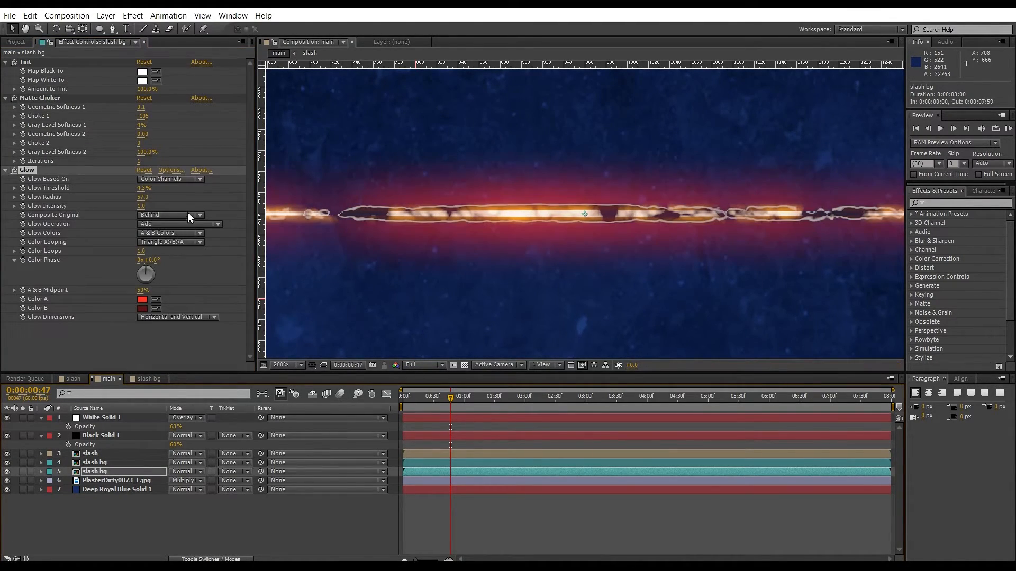
Set the lower slash bg layer's Glow Radius to 6.0 and Glow Intensity to 0.2.
drag(142, 197, 113, 200)
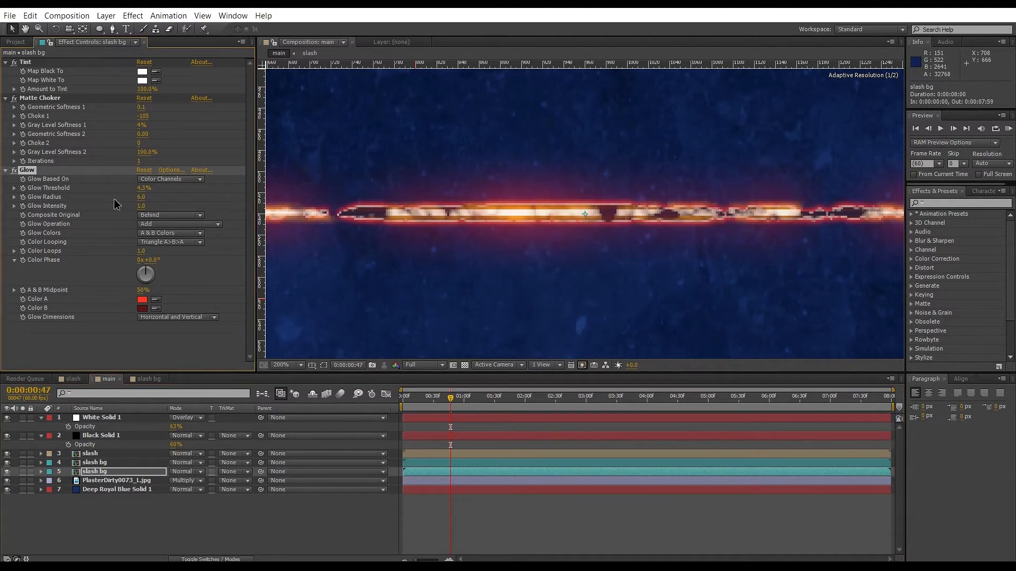
click(144, 207)
text(.2)
key(Return)
Zoom the viewer in and out to review the combined glowing streak.
key(comma)
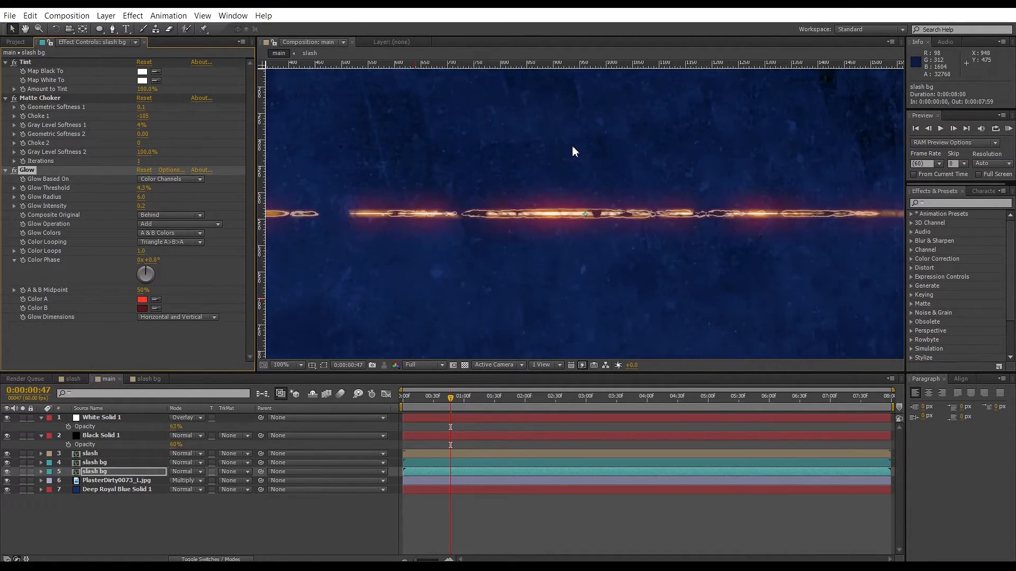
key(comma)
key(period)
key(comma)
key(comma)
key(period)
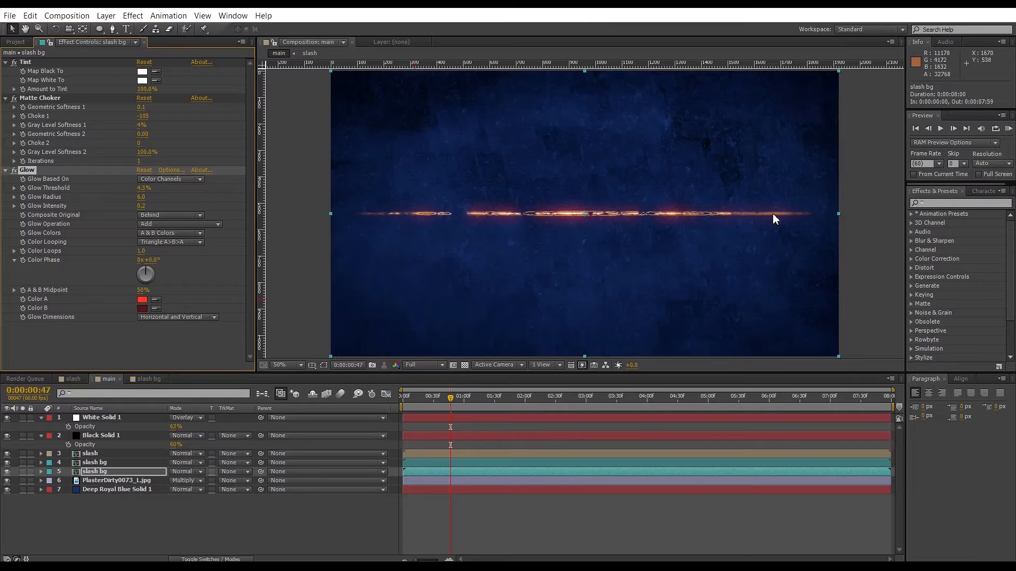
key(period)
key(comma)
mouse_move(447, 397)
mouse_down()
mouse_move(412, 401)
mouse_move(444, 413)
mouse_up()
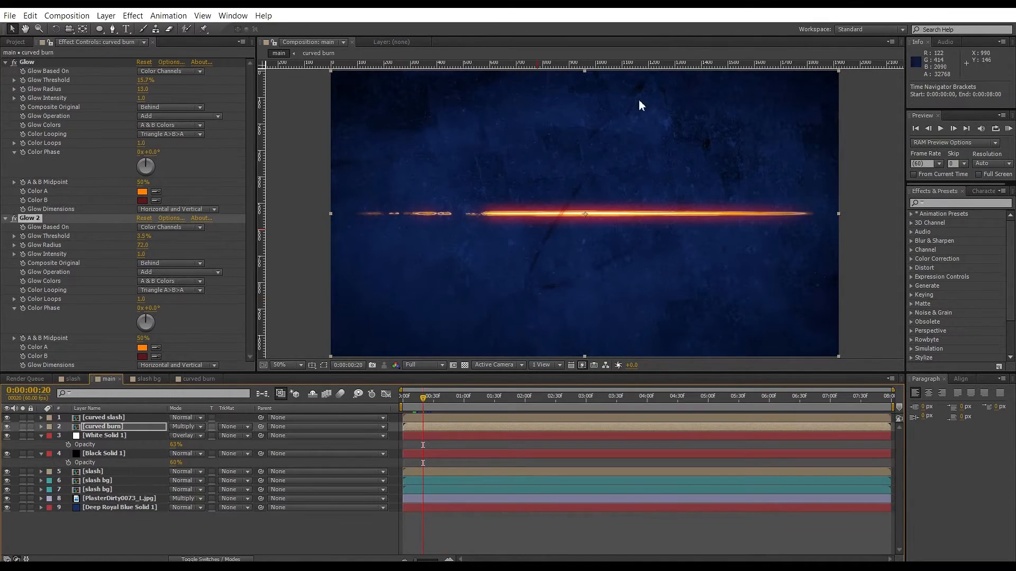
Save the project as slash tutorial.
key(ctrl+s)
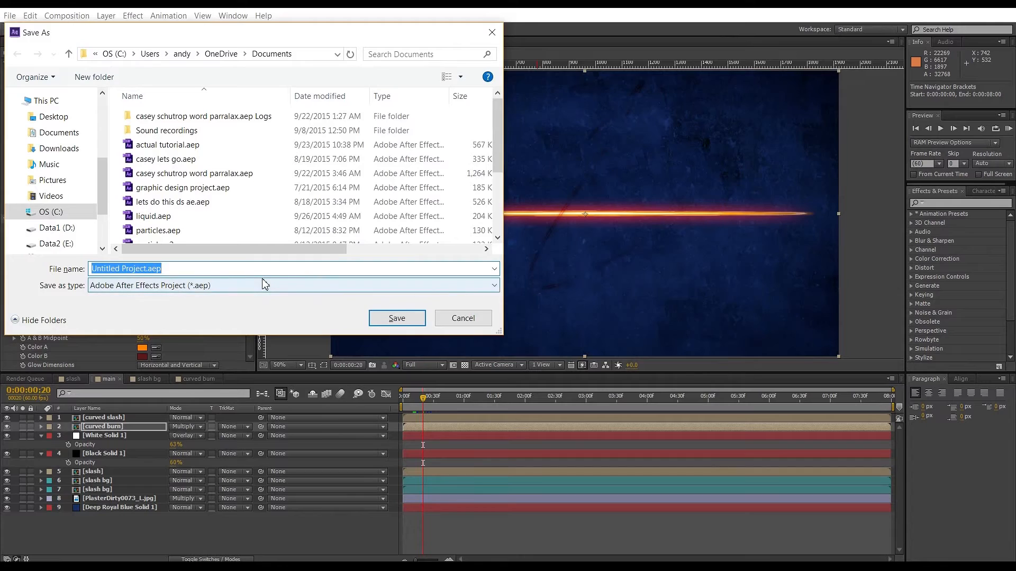
text(slash tu)
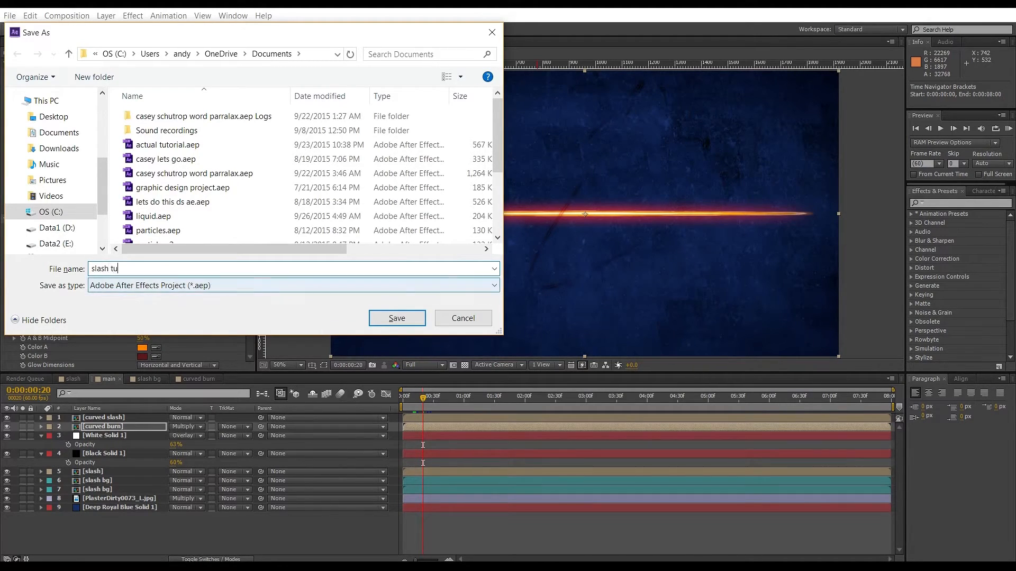
text(torial)
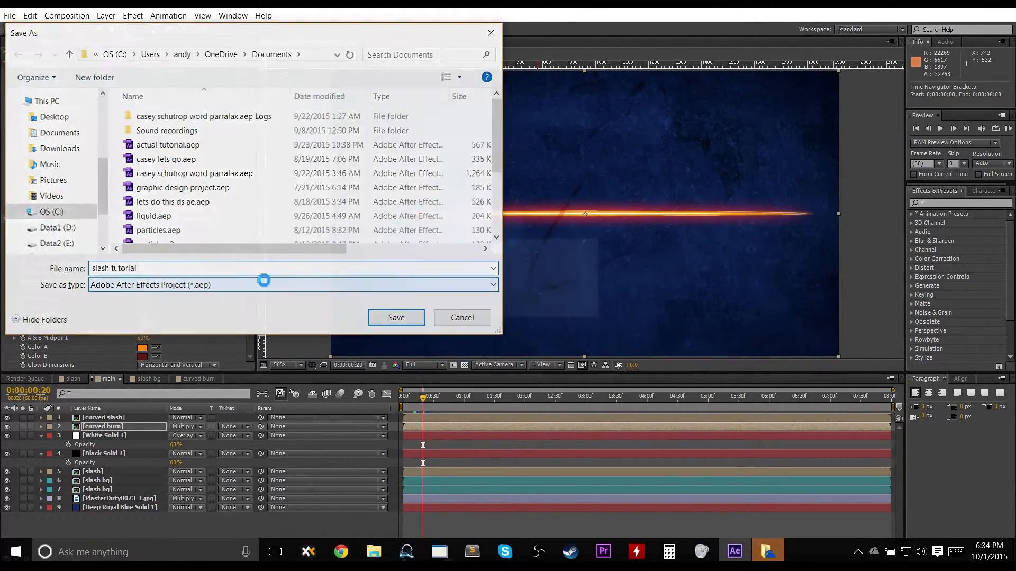
key(Return)
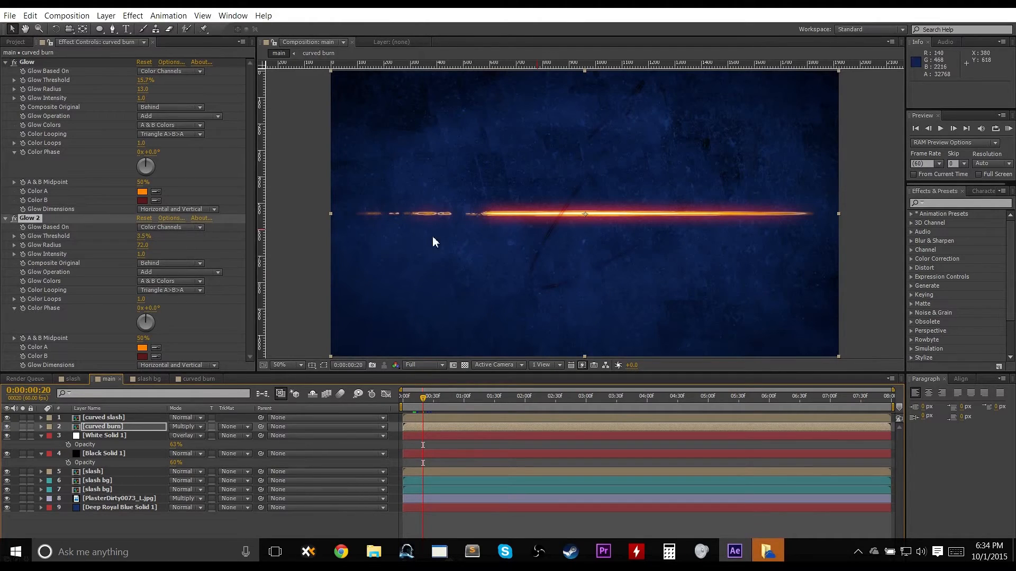
Add the main composition to the render queue.
click(51, 15)
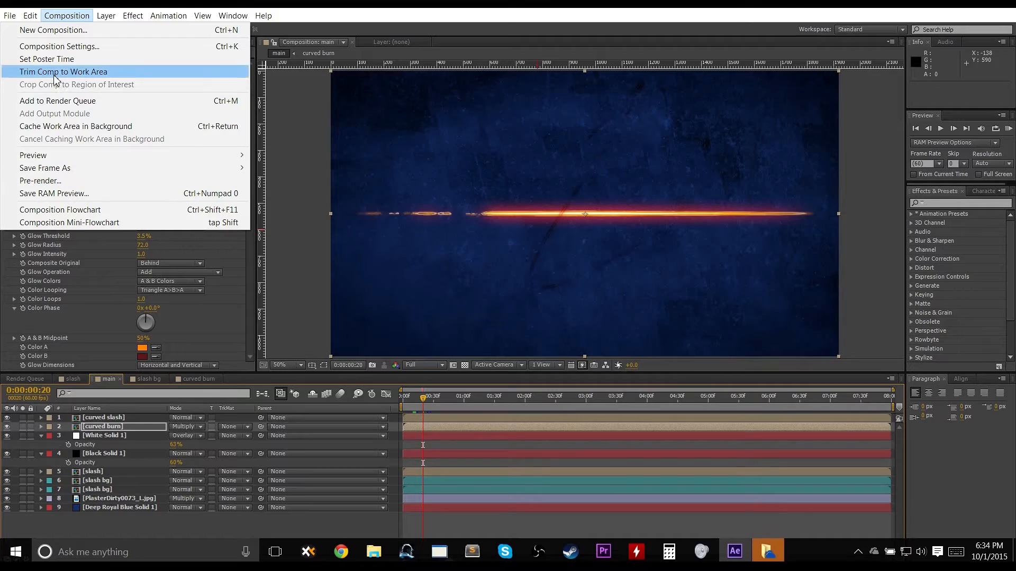
click(541, 12)
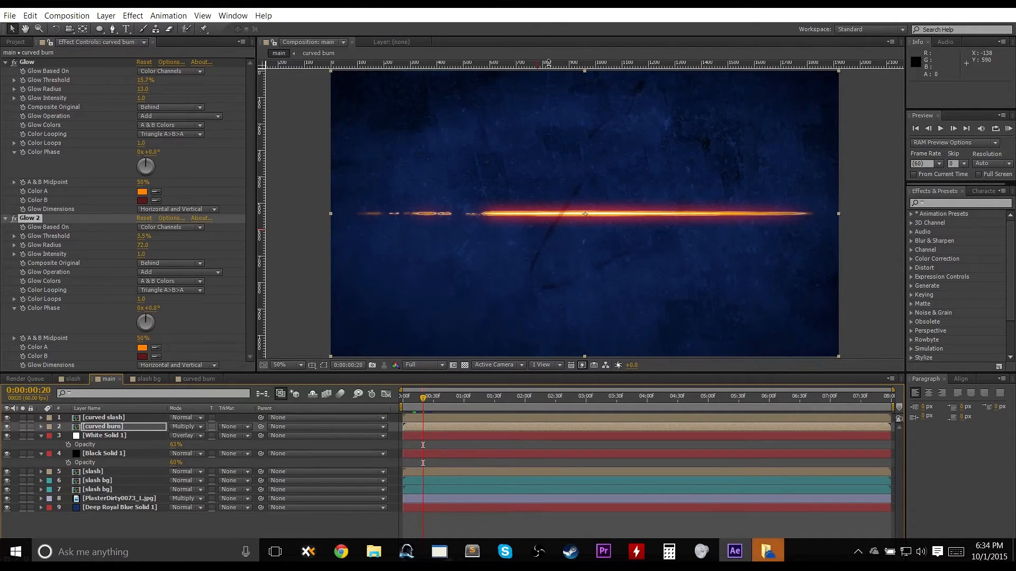
key(ctrl+m)
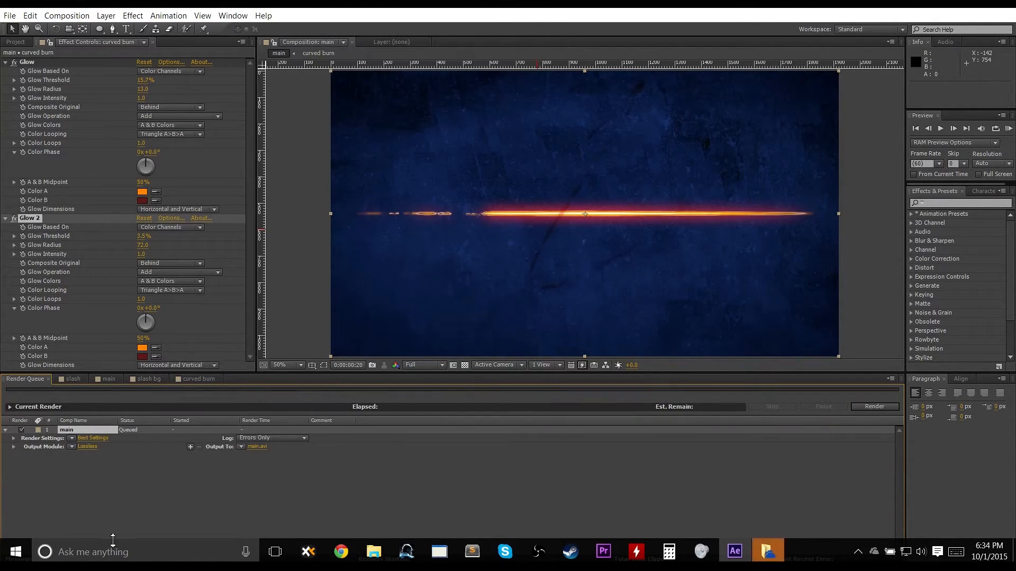
Set the render output module format to PNG Sequence.
click(87, 447)
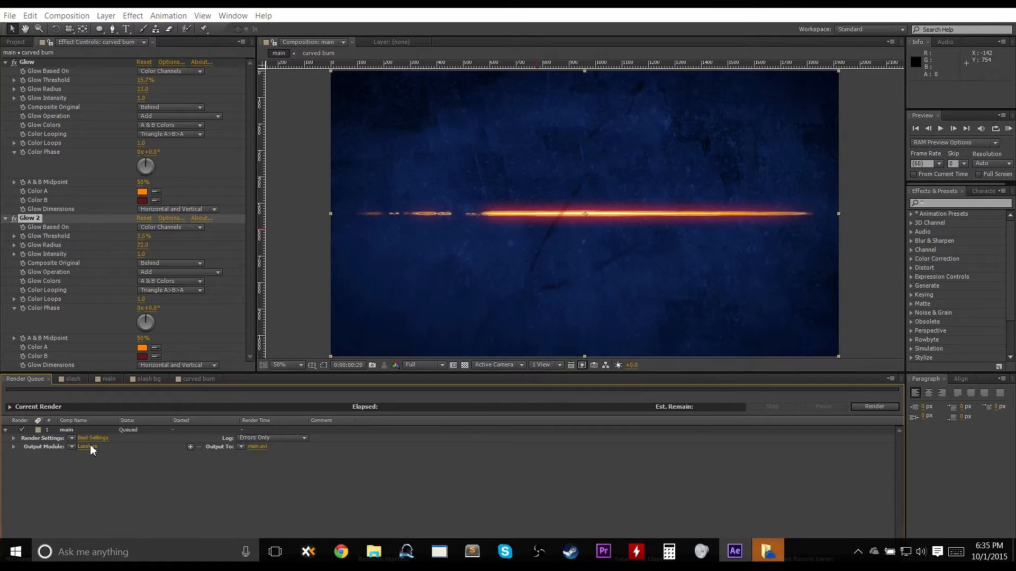
click(408, 140)
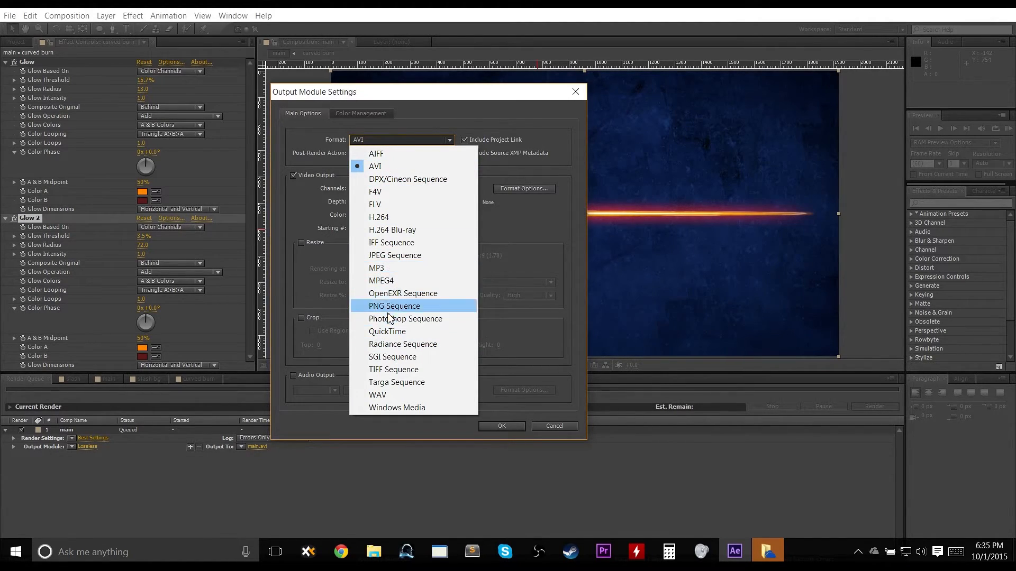
click(393, 307)
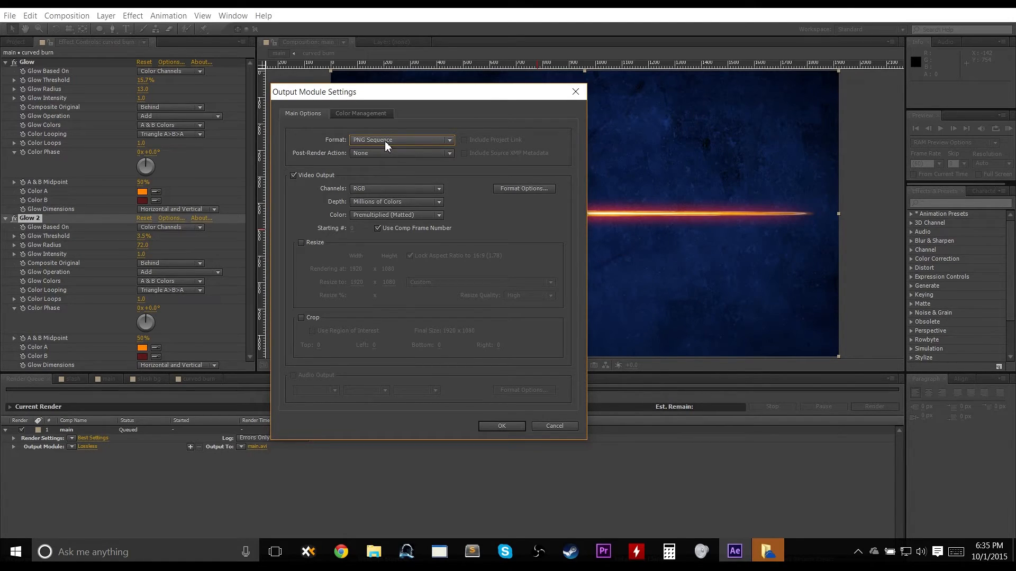
Review the PNG compression, channel and colour-depth options, then confirm the output module settings.
click(387, 143)
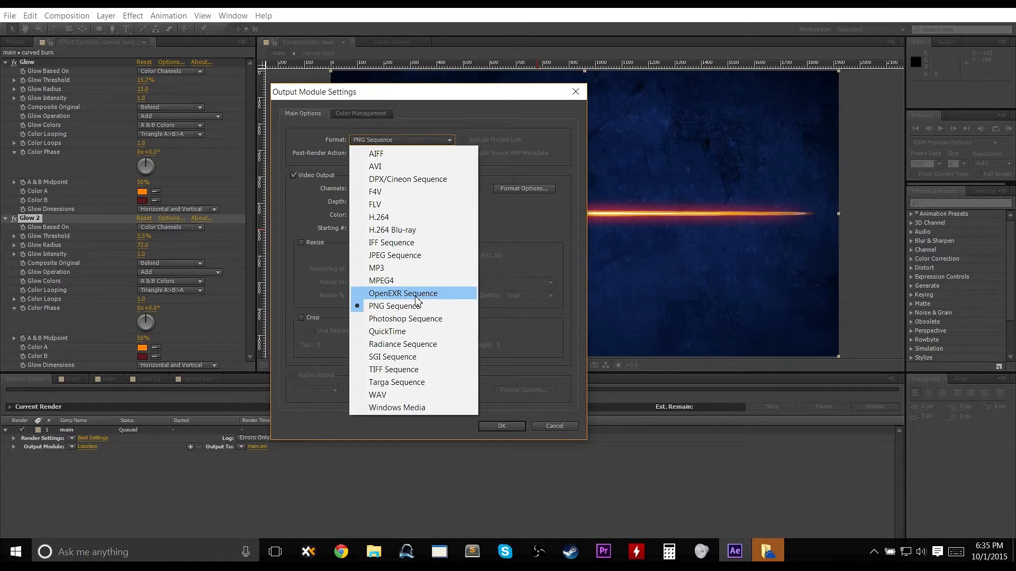
click(509, 142)
click(510, 190)
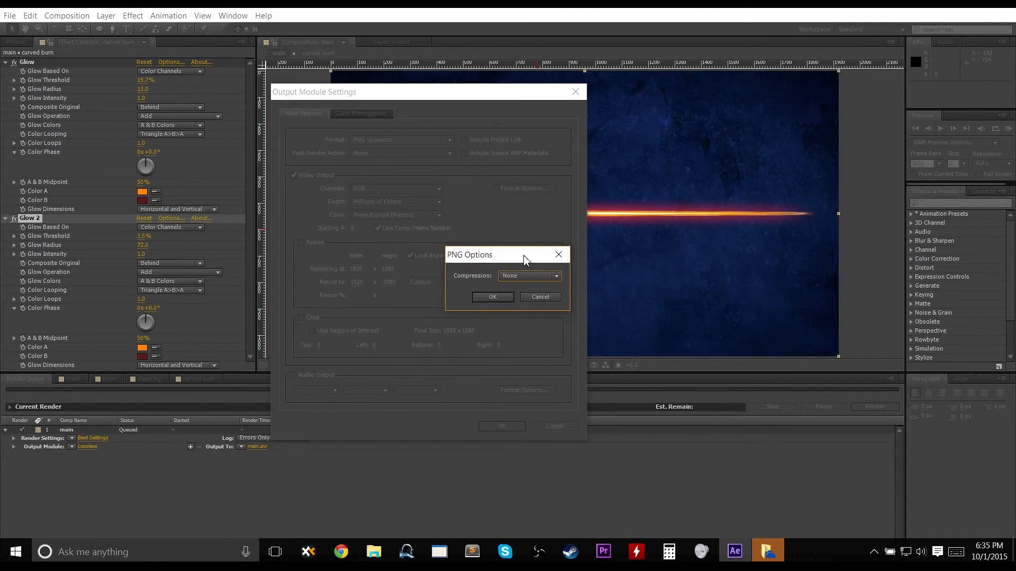
click(531, 298)
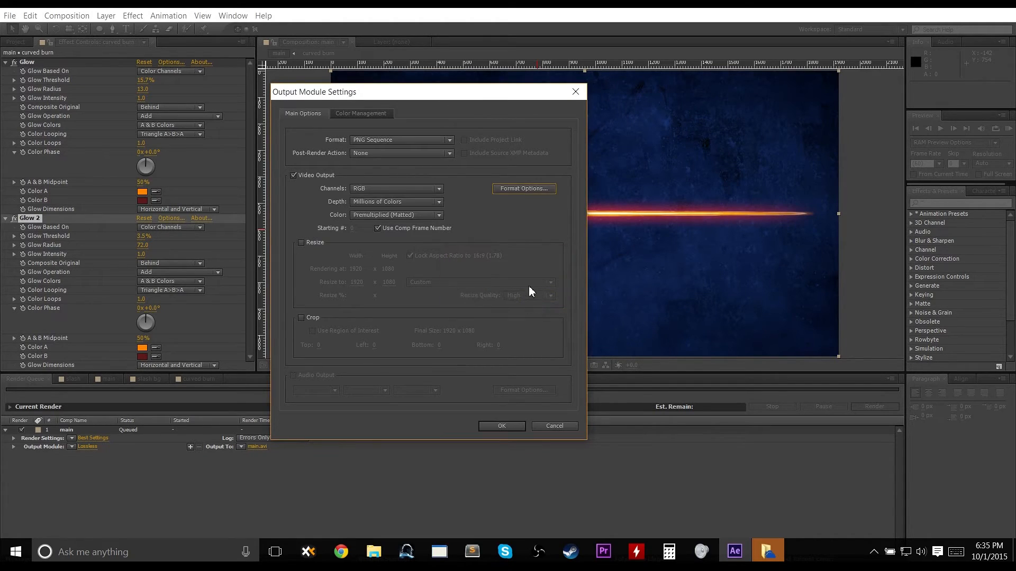
click(369, 190)
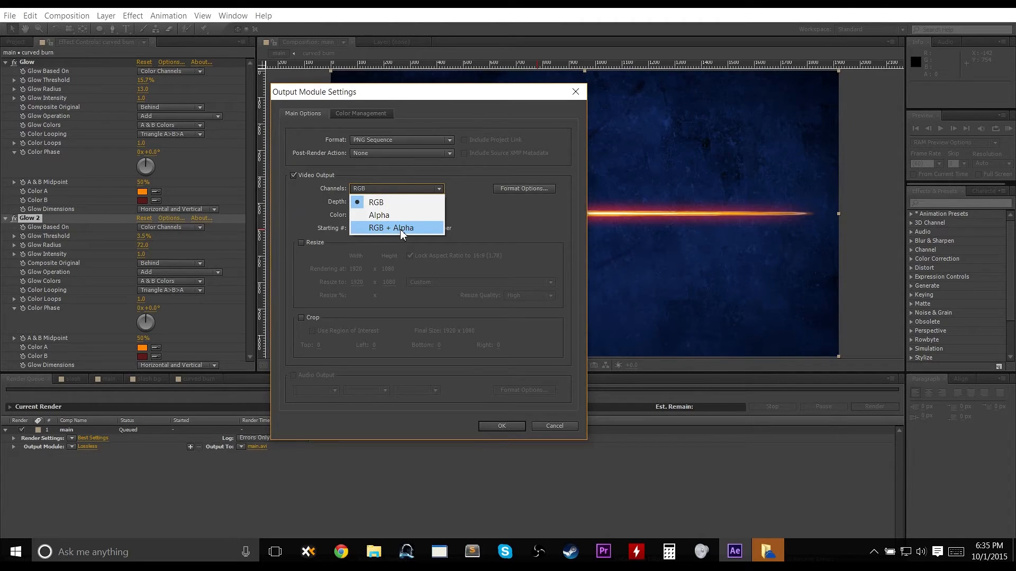
click(472, 225)
click(383, 190)
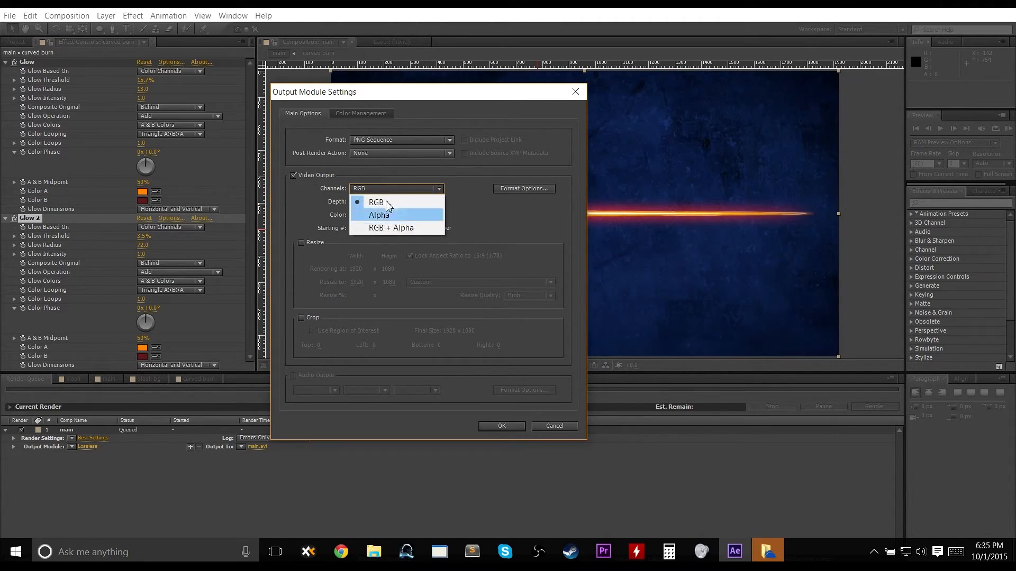
click(426, 202)
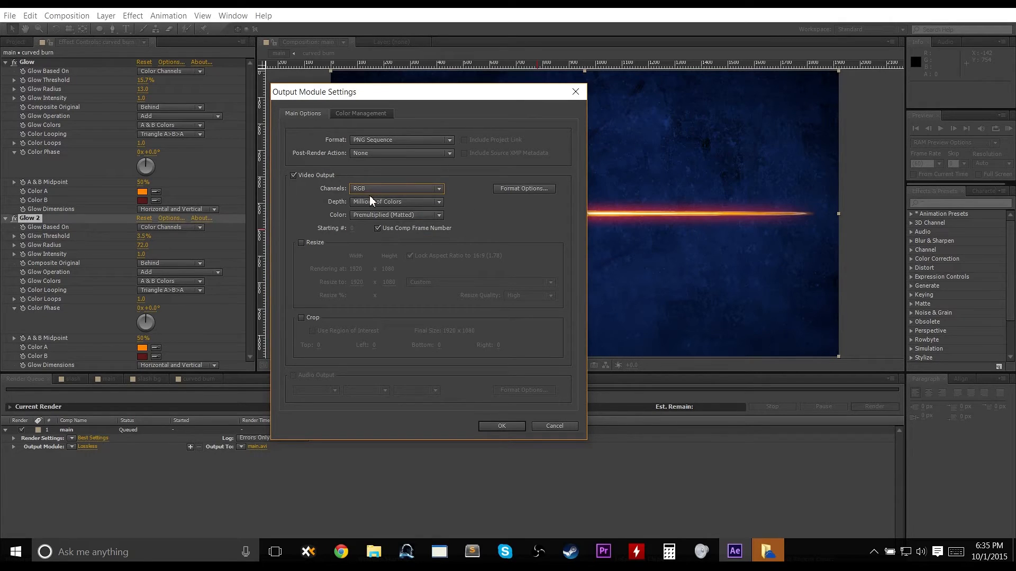
click(398, 189)
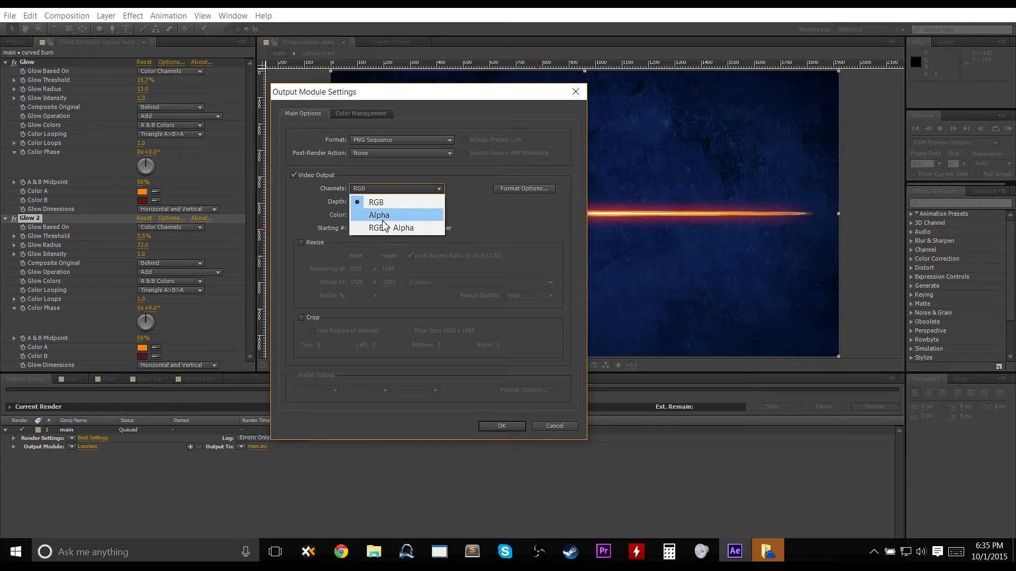
click(496, 215)
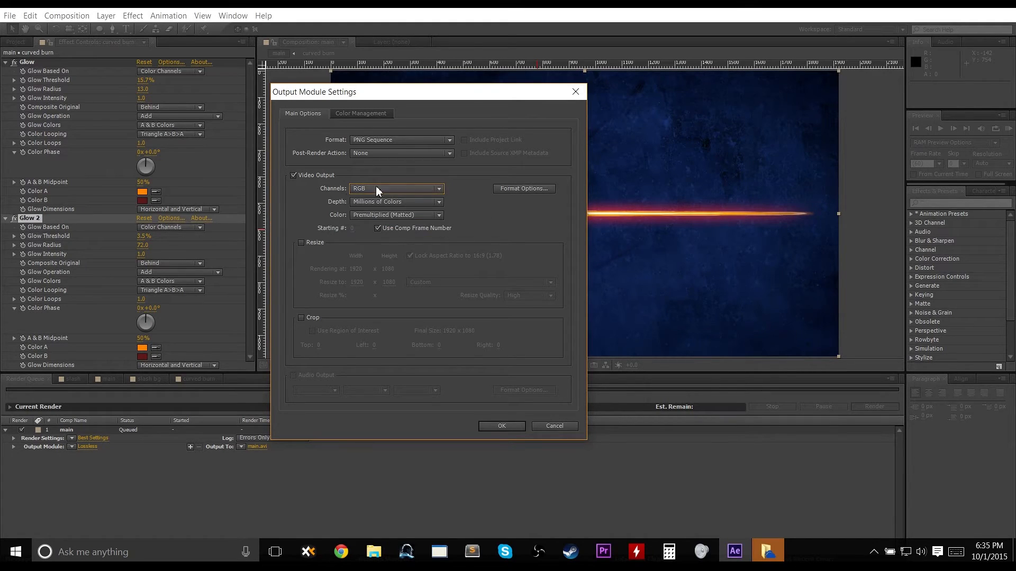
click(375, 206)
click(369, 205)
click(369, 206)
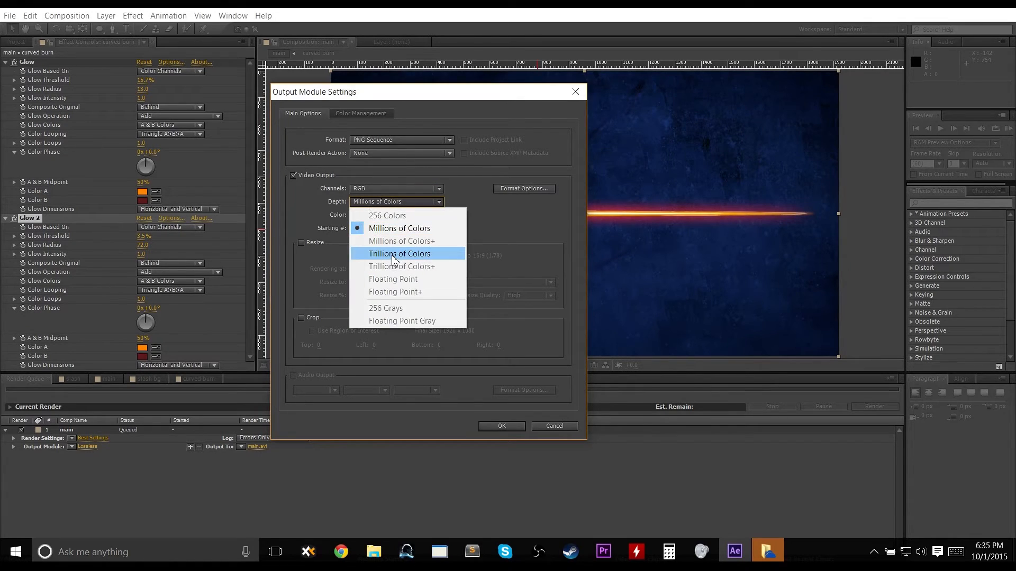
click(494, 242)
click(403, 202)
click(466, 208)
click(432, 220)
click(431, 222)
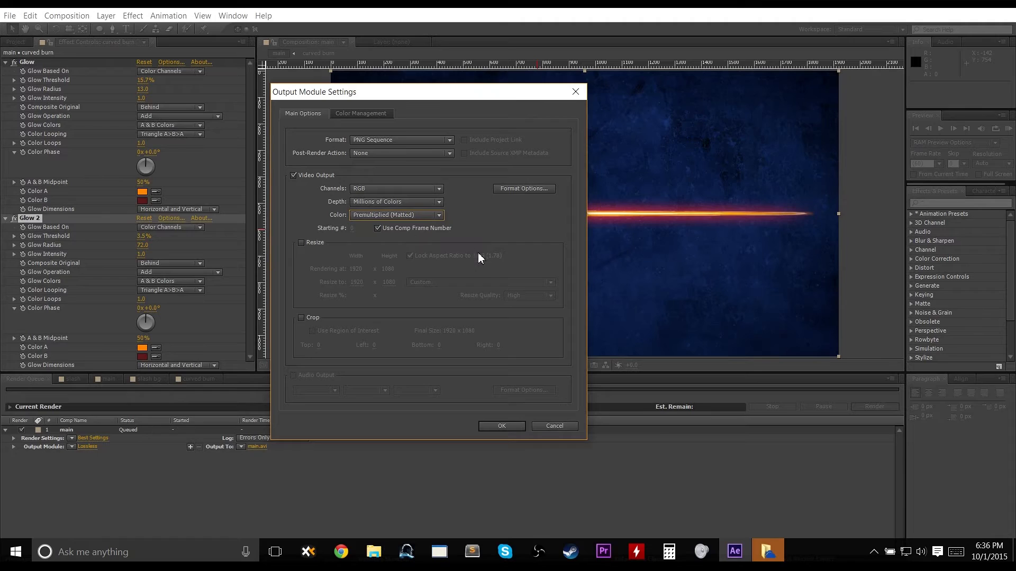
click(490, 432)
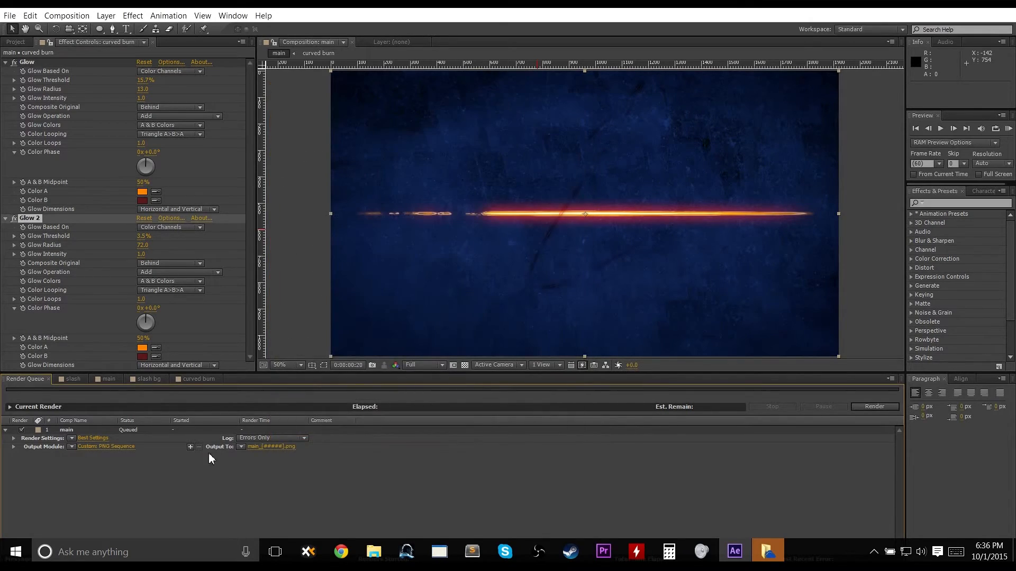
Open the render output destination dialog to check the target folder and close it.
click(282, 448)
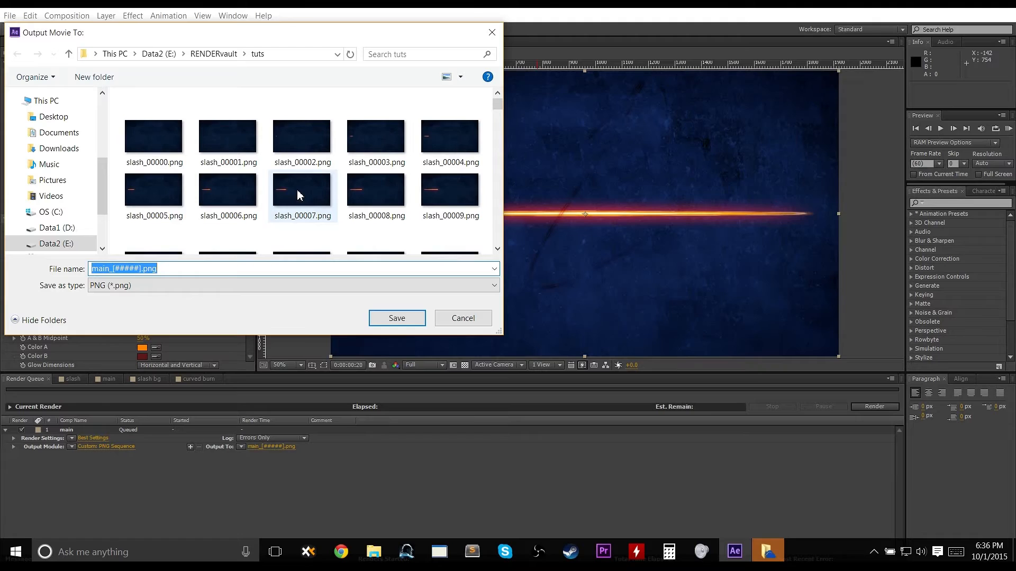
click(493, 33)
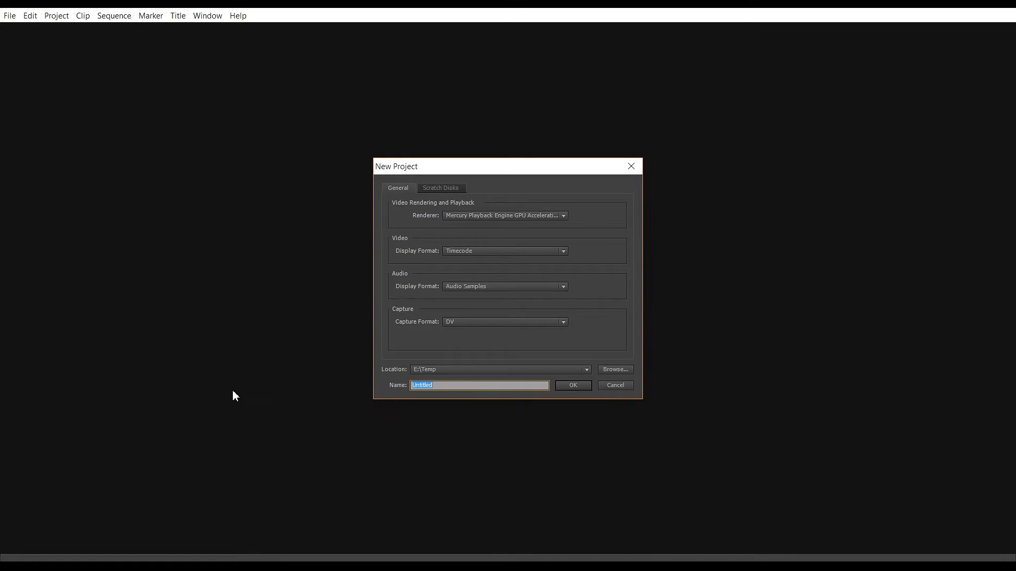
Switch to Premiere Pro and create a new project named slash animation.
text(slash animation)
click(567, 388)
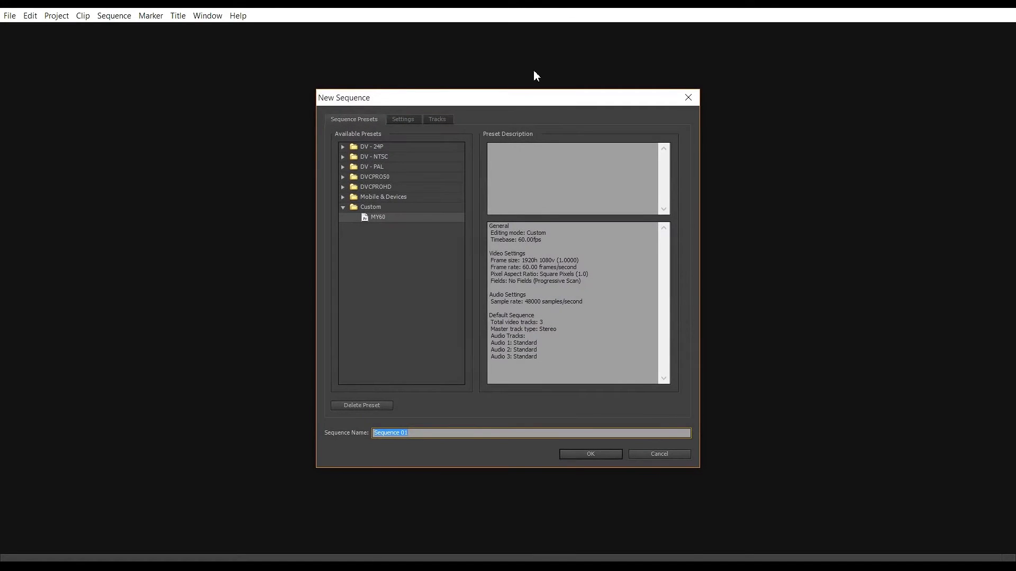
Create a new sequence from the custom MY60 preset.
drag(492, 104, 550, 78)
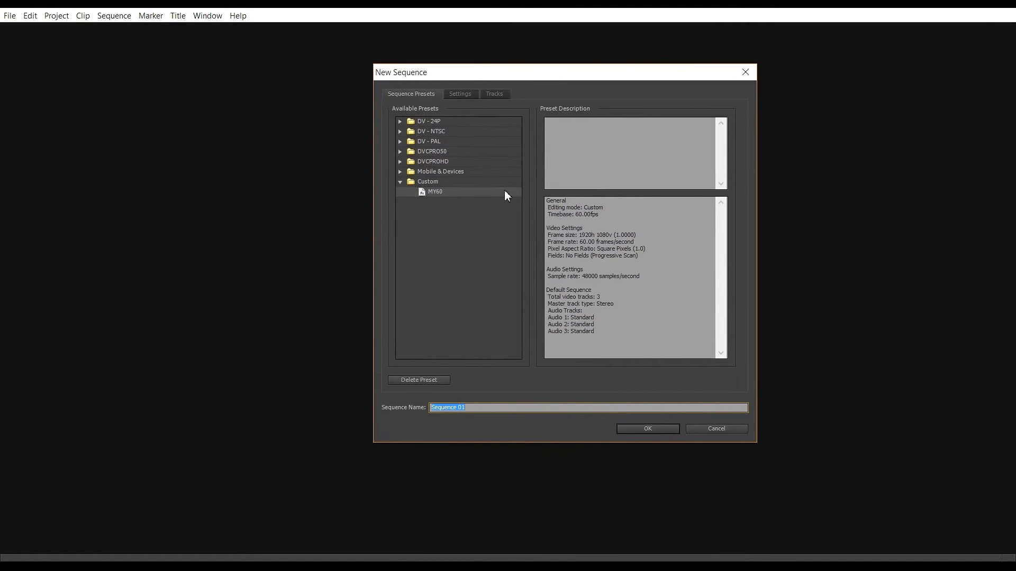
click(455, 97)
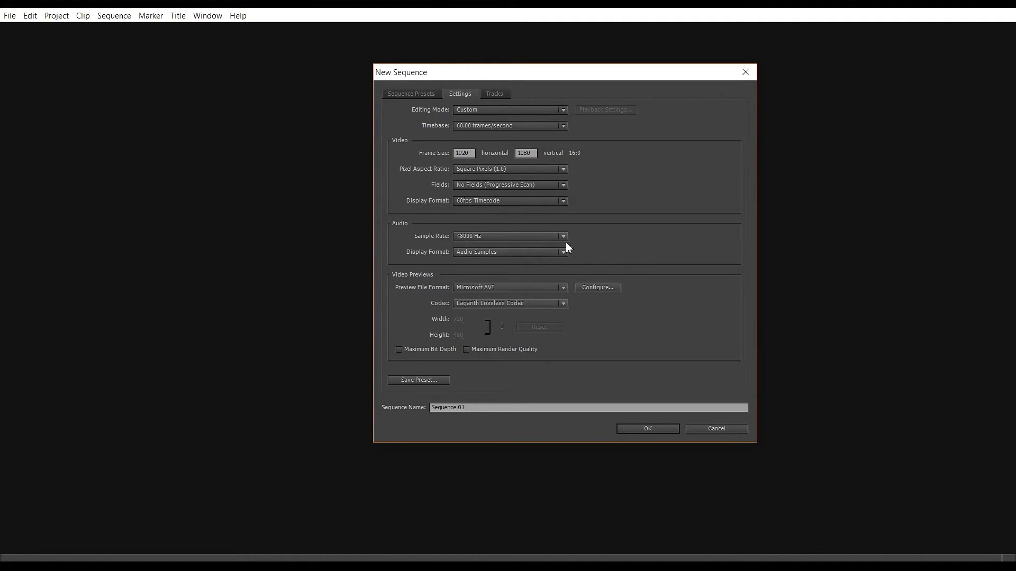
click(423, 94)
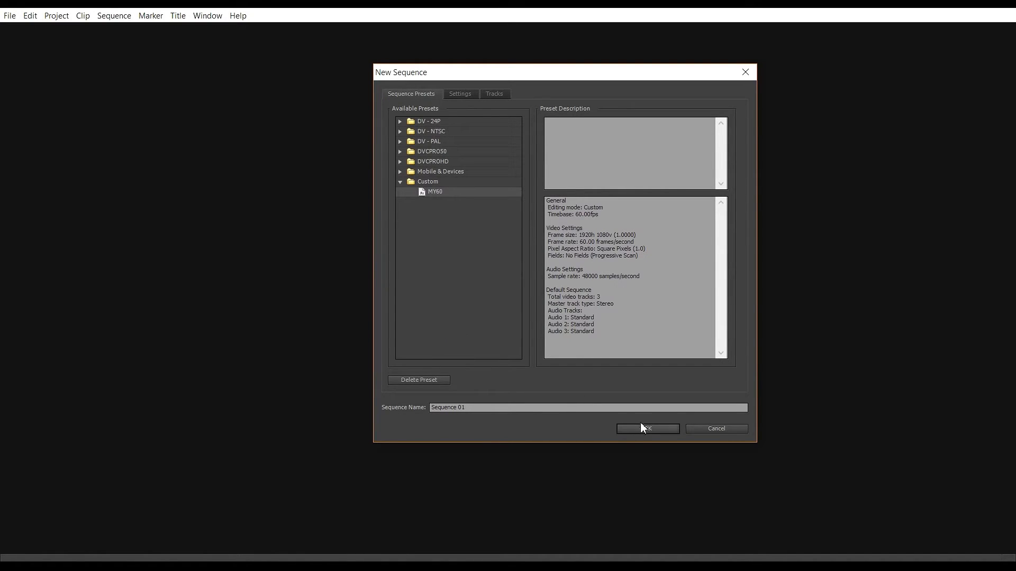
click(619, 430)
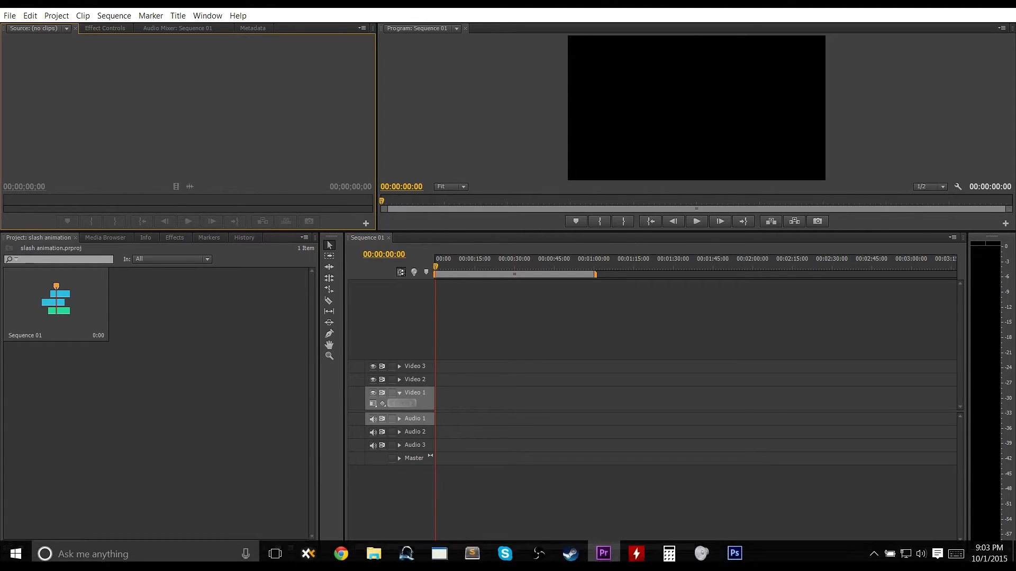
Check the rendered main PNG frames in the file manager's tuts folder.
click(306, 552)
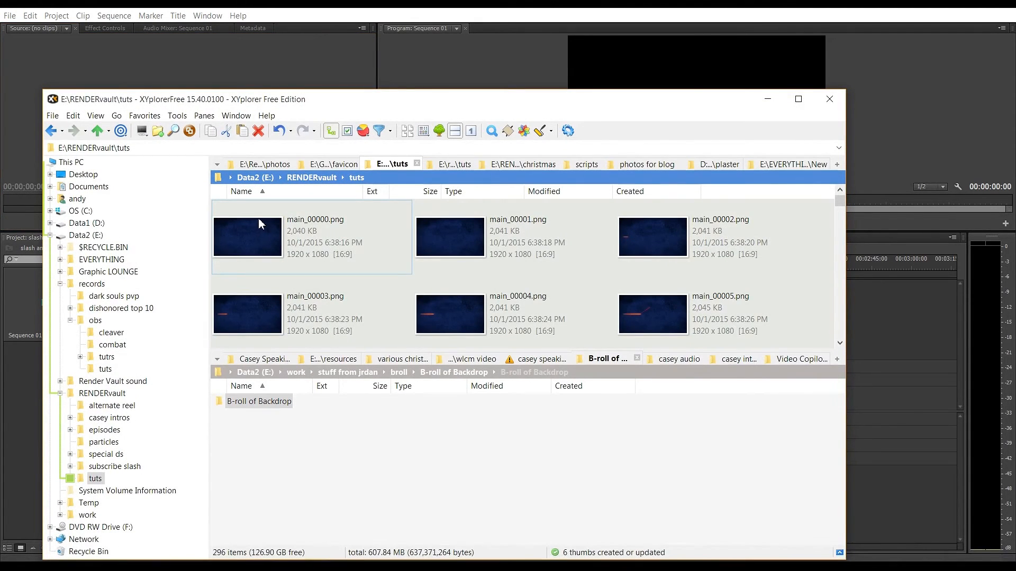
click(768, 100)
Import the rendered main_00000.png frames from E:\RENDERvault\tuts as an image sequence.
right_click(226, 395)
click(264, 449)
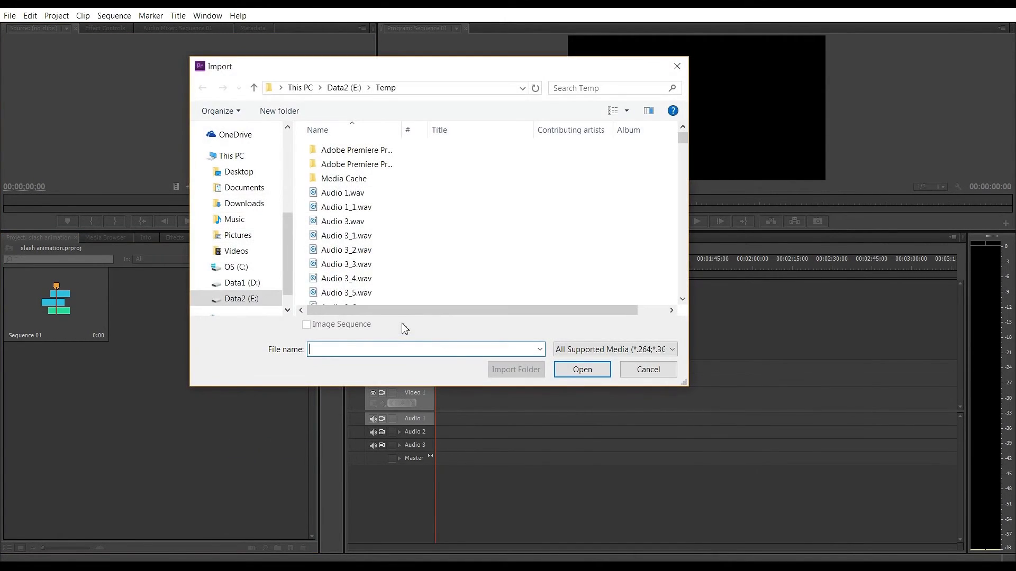
click(252, 298)
double_click(327, 207)
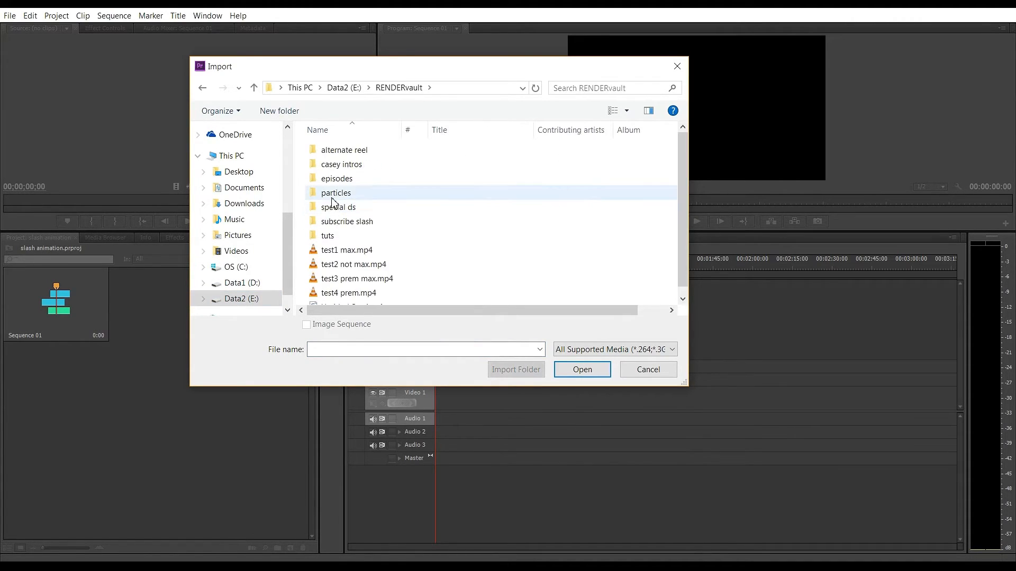
double_click(332, 235)
click(334, 191)
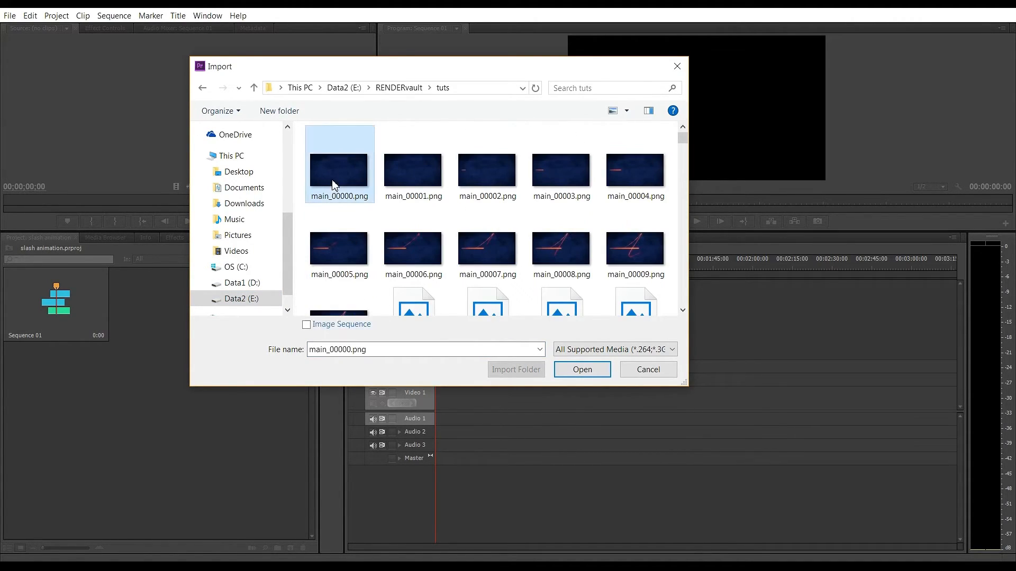
click(306, 324)
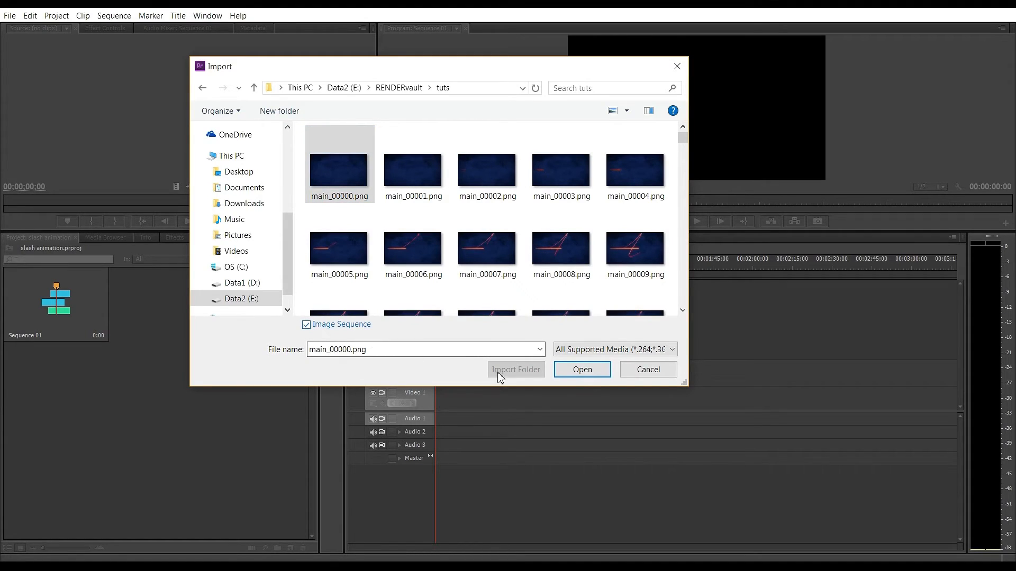
click(577, 371)
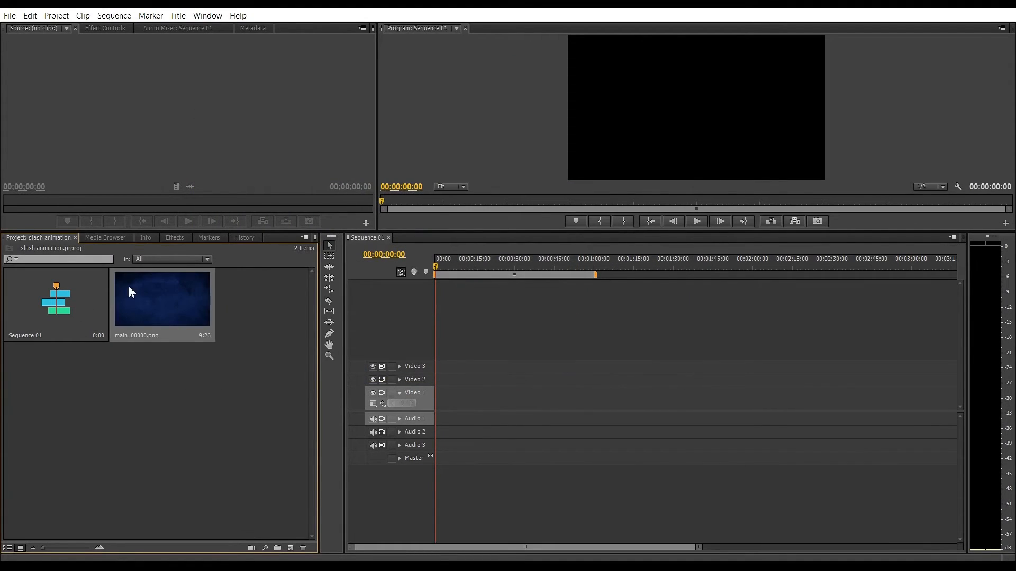
Add the main_00000.png image sequence to the Video 1 track, keeping the existing sequence settings, and scrub to preview it.
drag(290, 393, 427, 405)
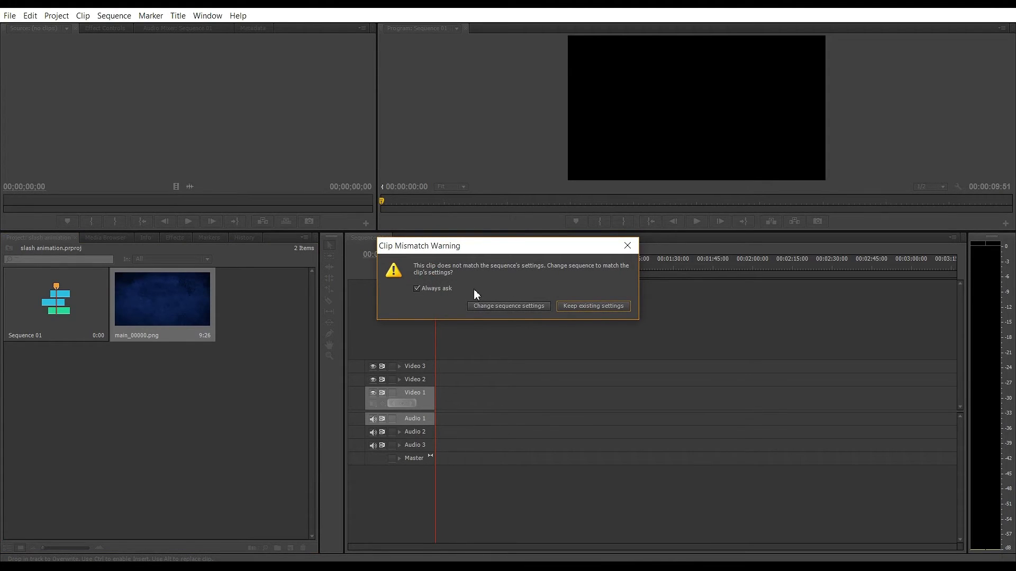
click(581, 307)
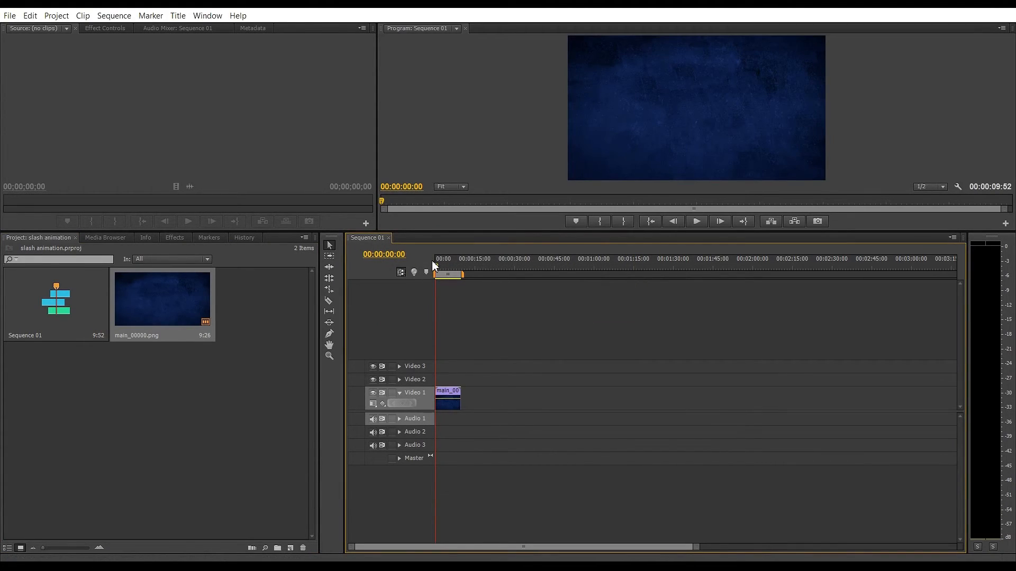
mouse_move(434, 261)
mouse_down()
mouse_move(454, 277)
mouse_move(445, 276)
mouse_up()
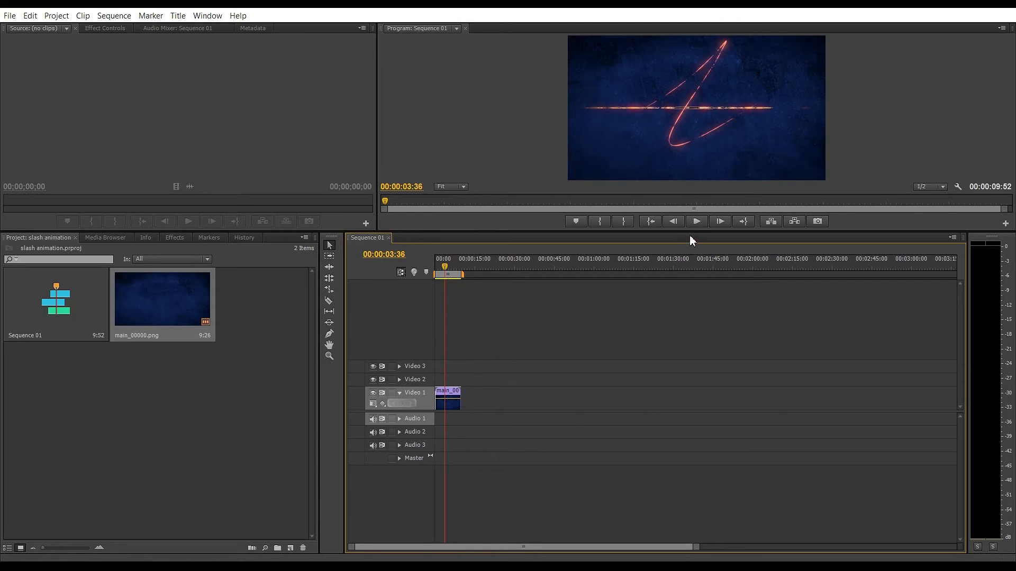
drag(687, 232, 683, 356)
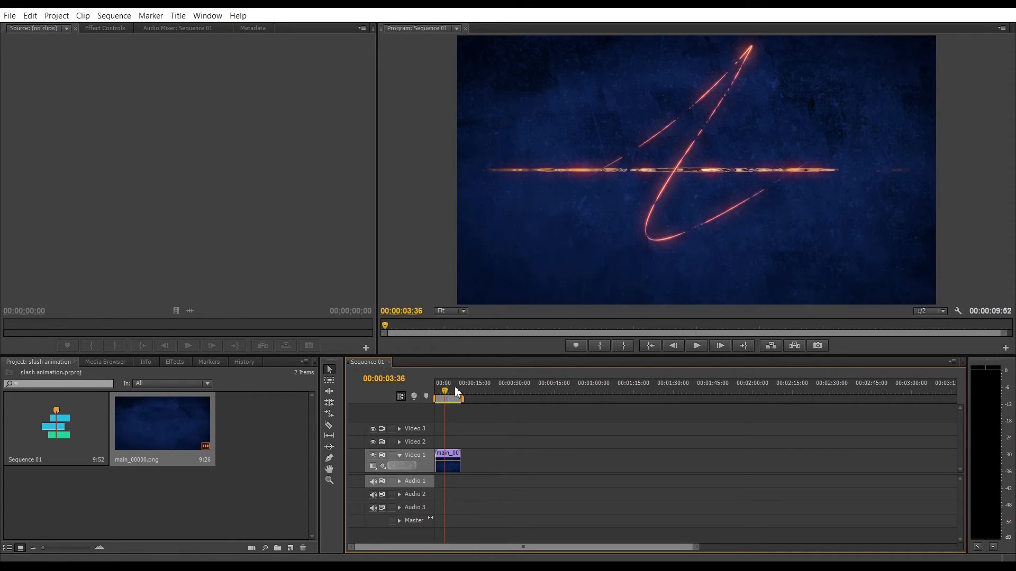
Open the export settings for the sequence and choose the H.264 format with the youtube 60 preset.
key(ctrl+m)
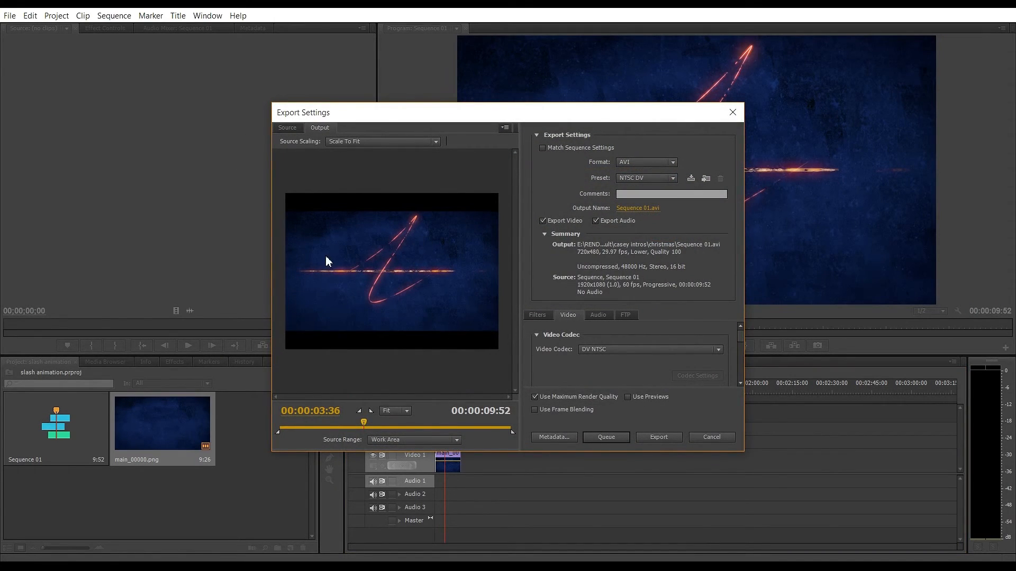
click(638, 208)
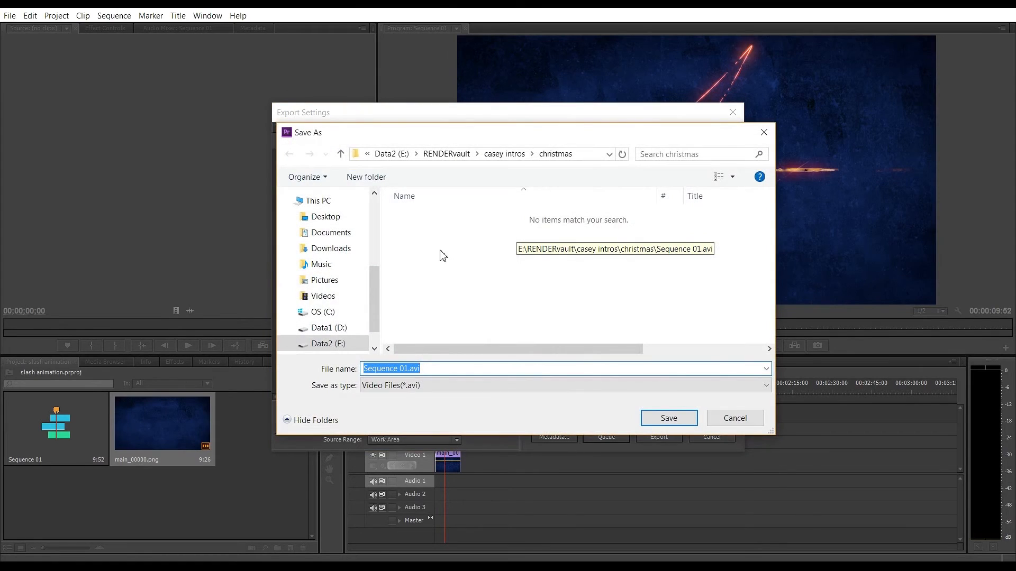
click(423, 386)
click(445, 398)
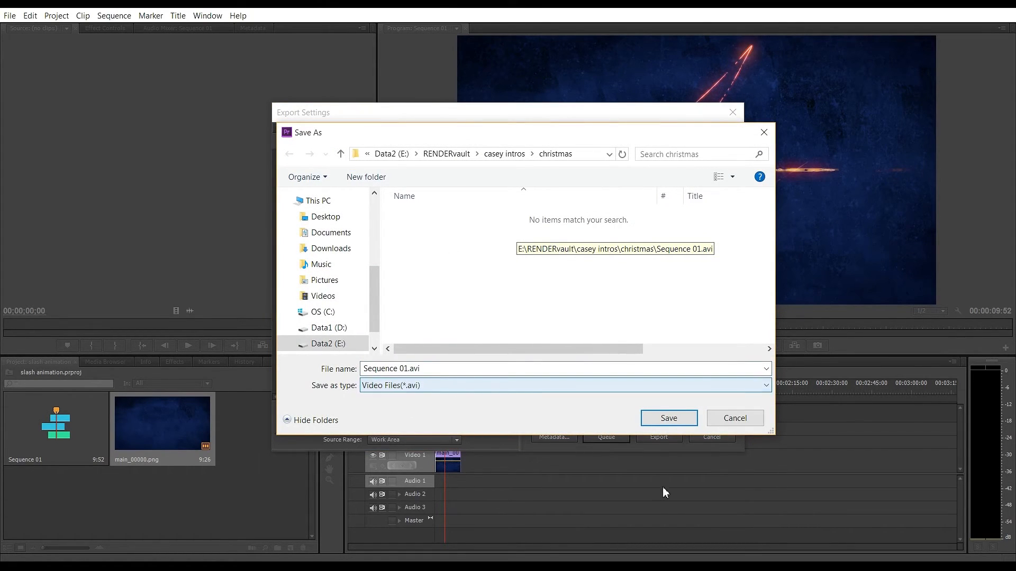
click(736, 419)
click(655, 165)
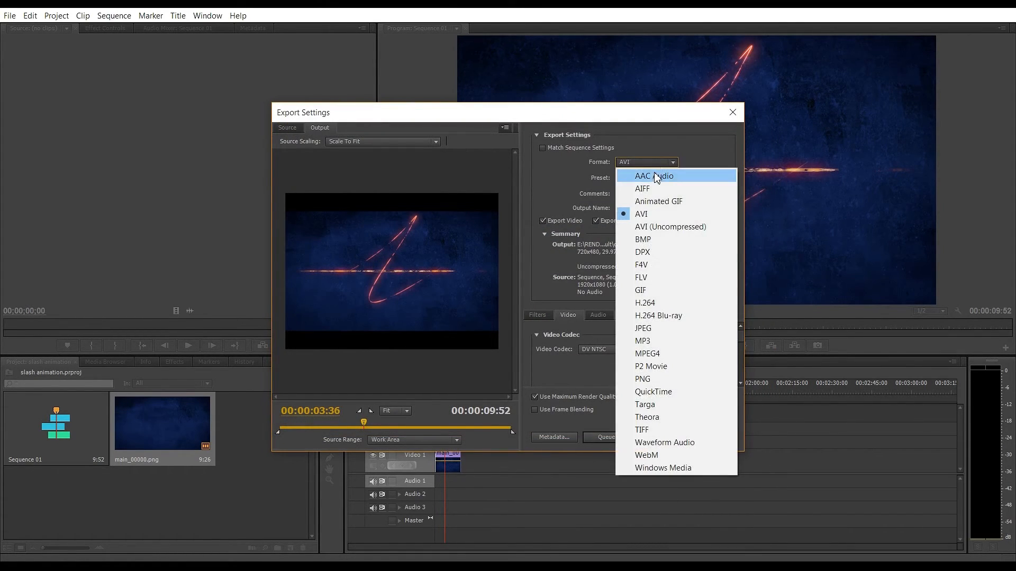
click(652, 194)
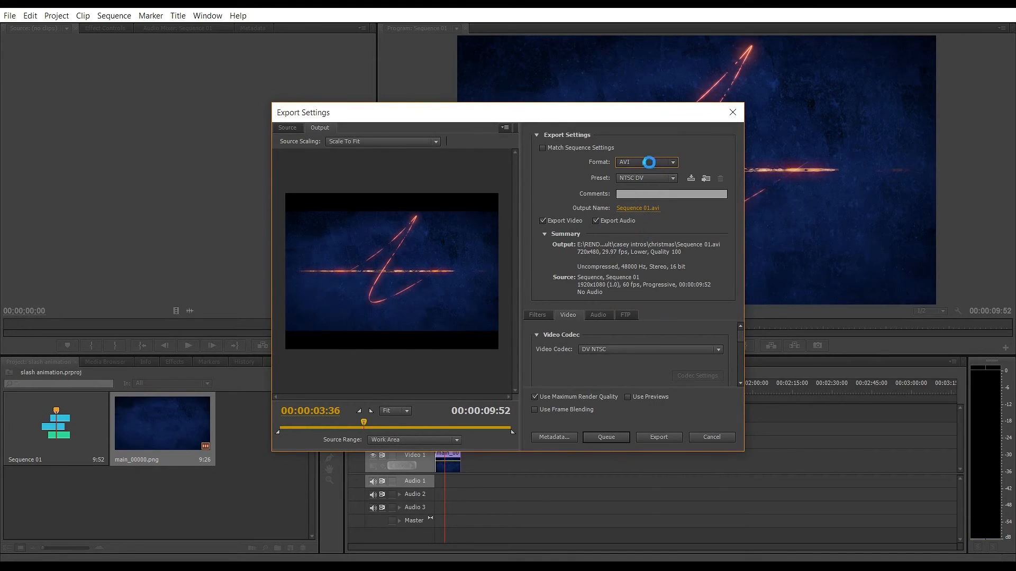
click(655, 158)
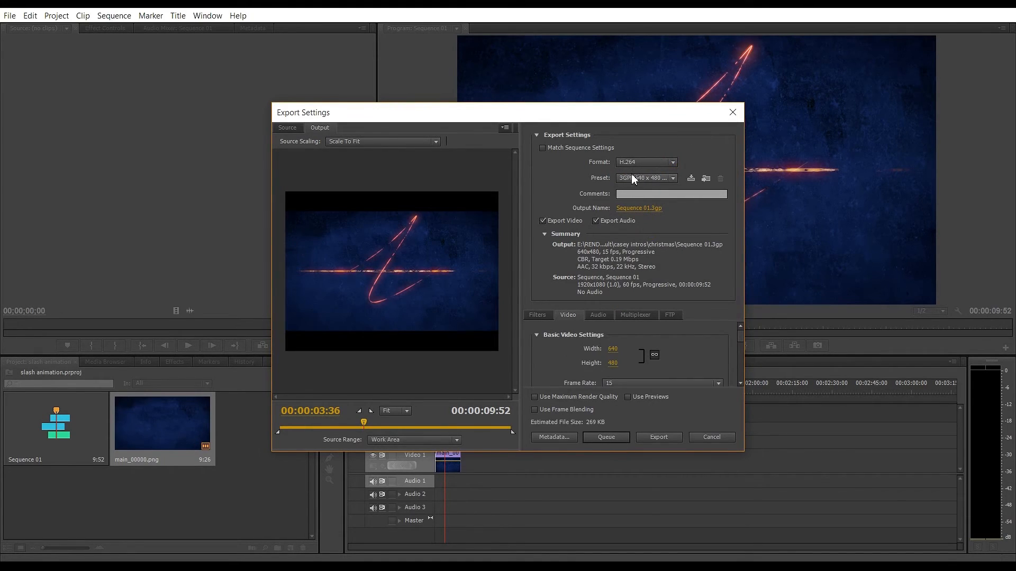
click(632, 176)
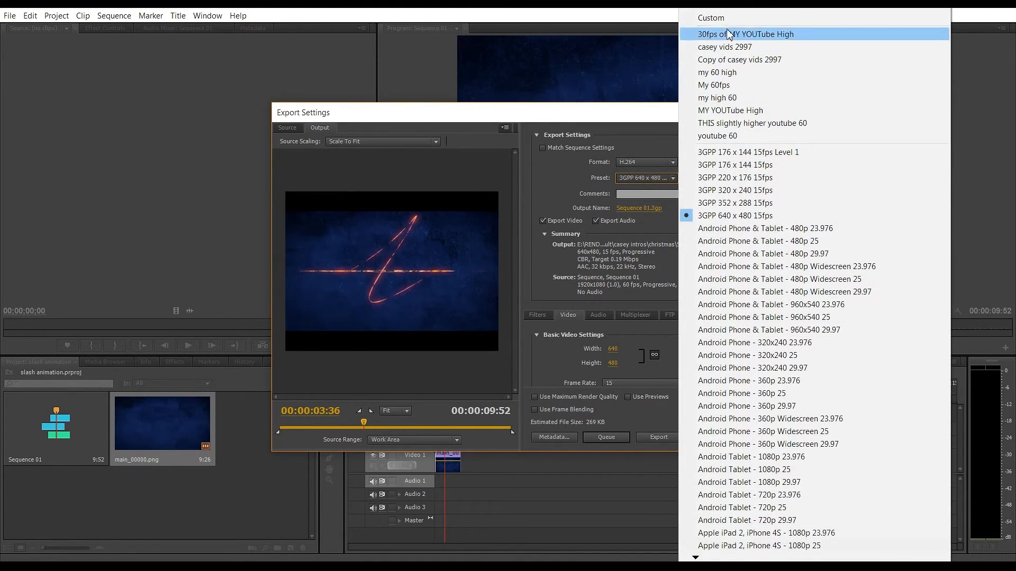
click(719, 136)
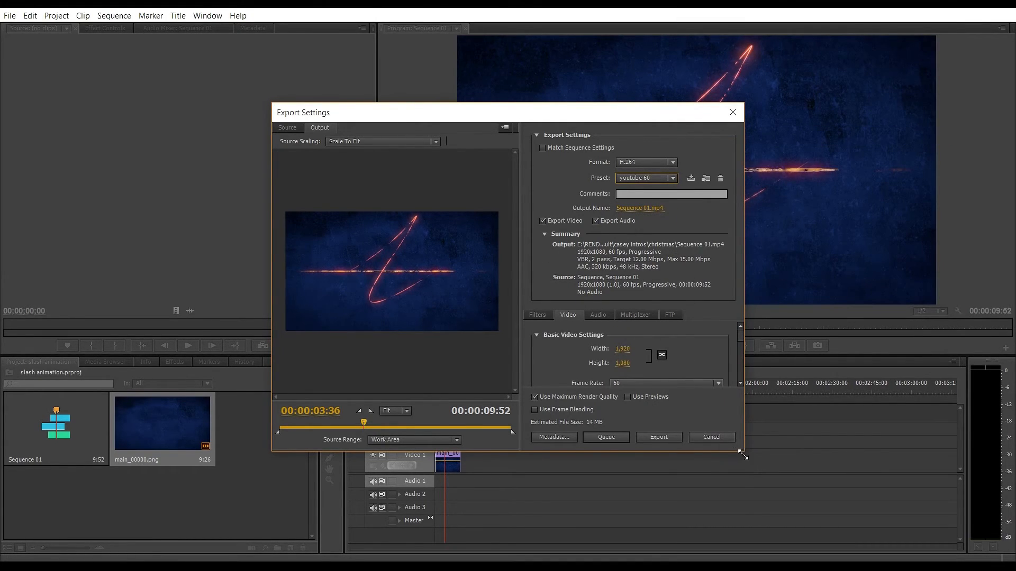
Set the video bitrate encoding to VBR, 2 pass in the export settings.
drag(746, 455, 904, 549)
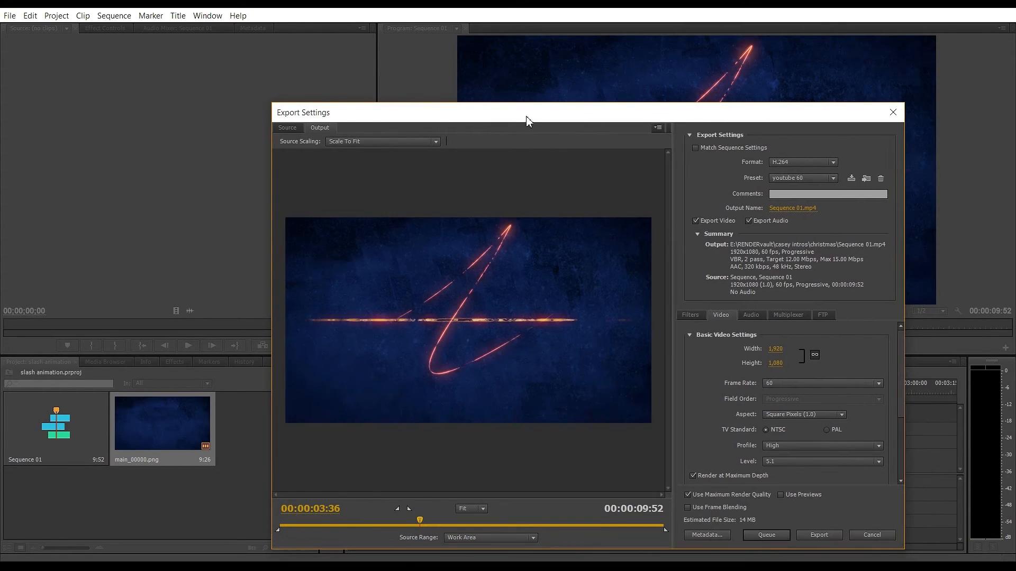
drag(620, 122, 472, 27)
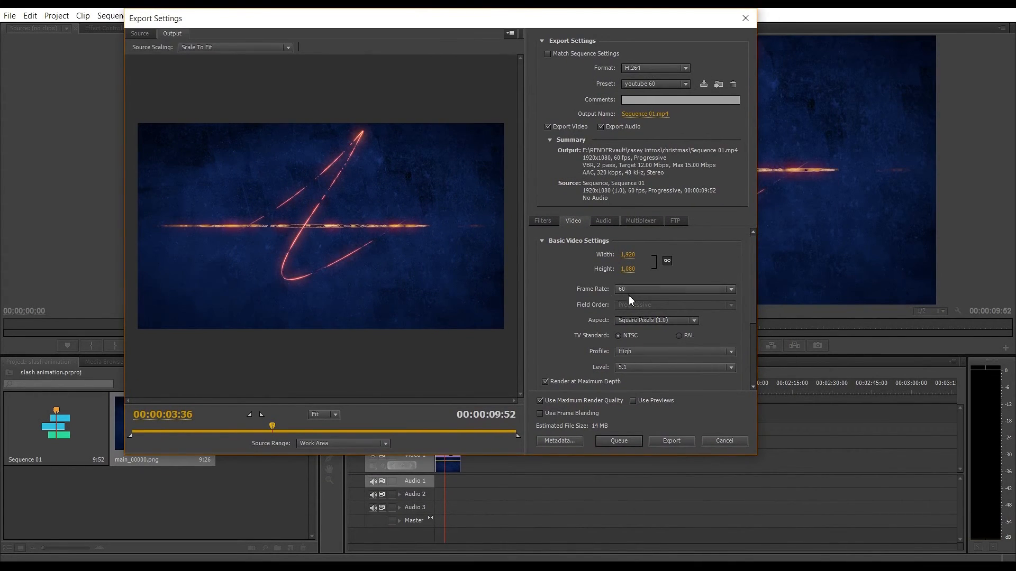
click(628, 269)
click(718, 264)
scroll(743, 310, down, 6)
scroll(734, 316, up, 3)
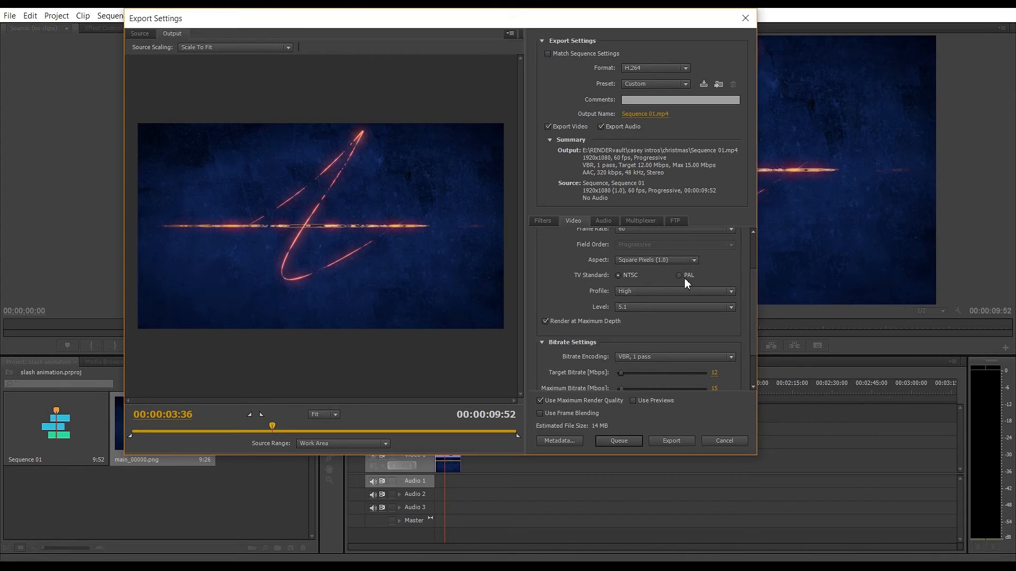
scroll(721, 275, up, 2)
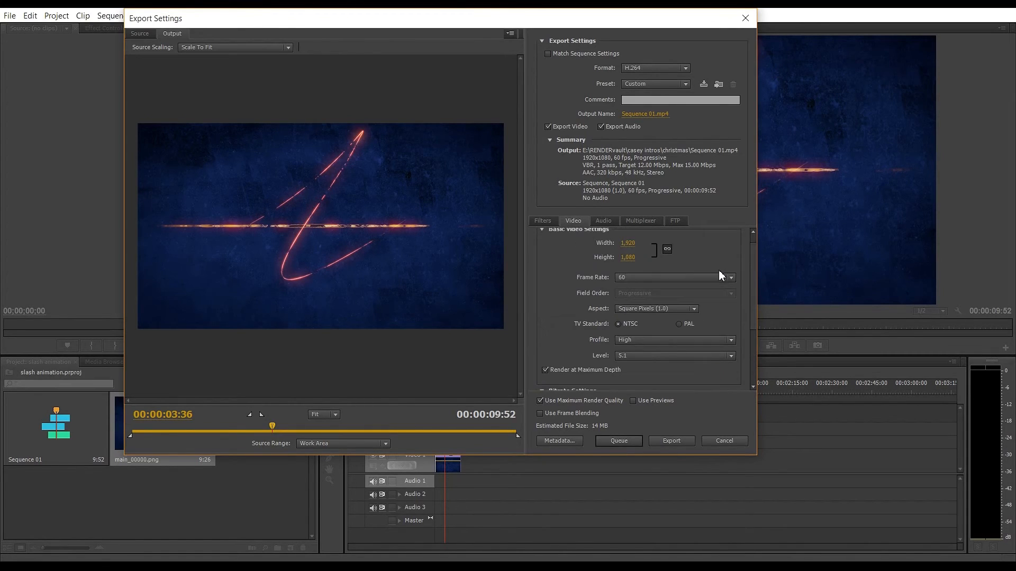
scroll(740, 258, down, 2)
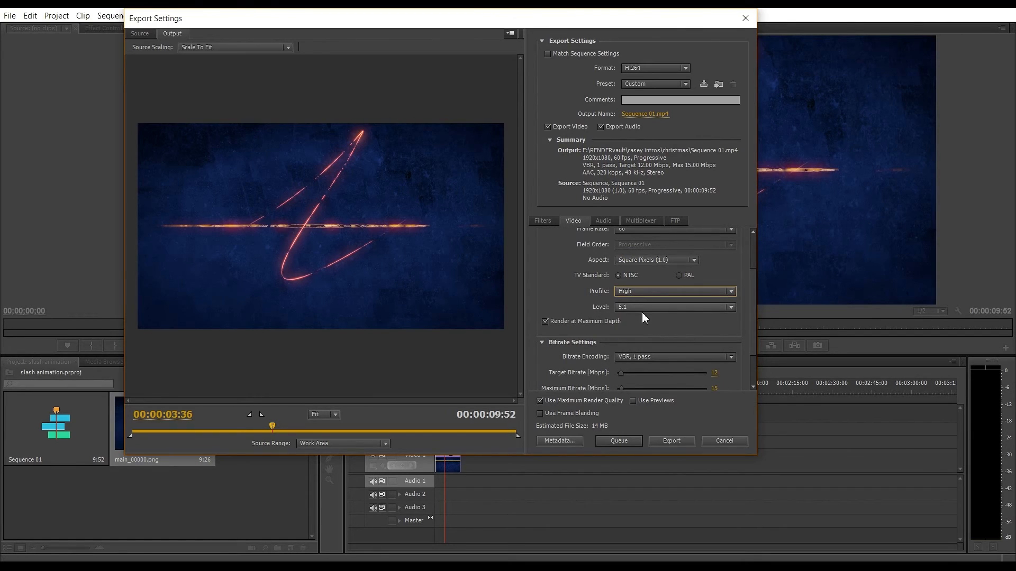
click(642, 309)
click(726, 328)
scroll(540, 365, down, 2)
click(641, 307)
click(648, 348)
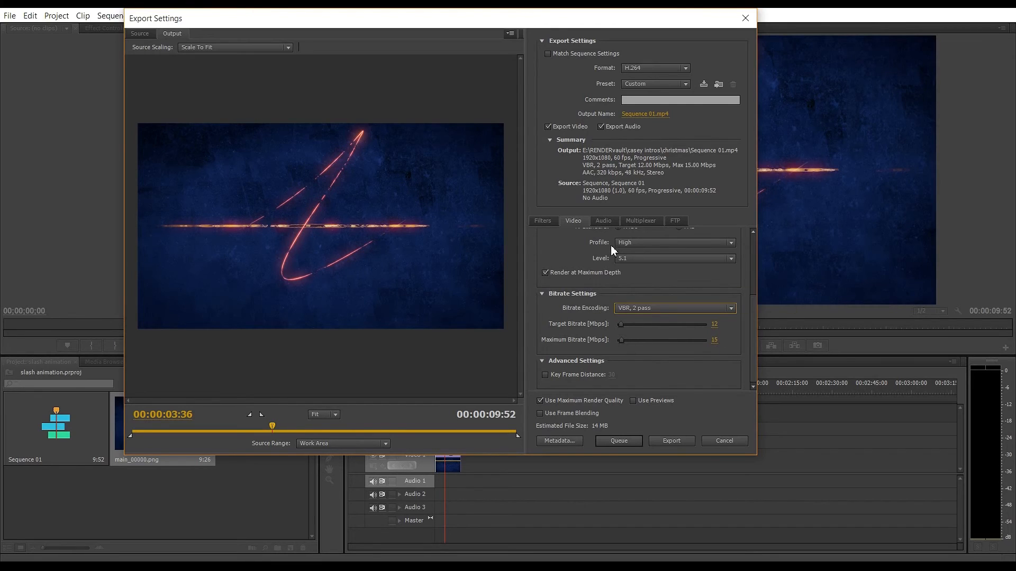
Check the audio export settings: AAC codec, 48000 Hz sample rate, Stereo channels and 320 kbps bitrate.
click(602, 221)
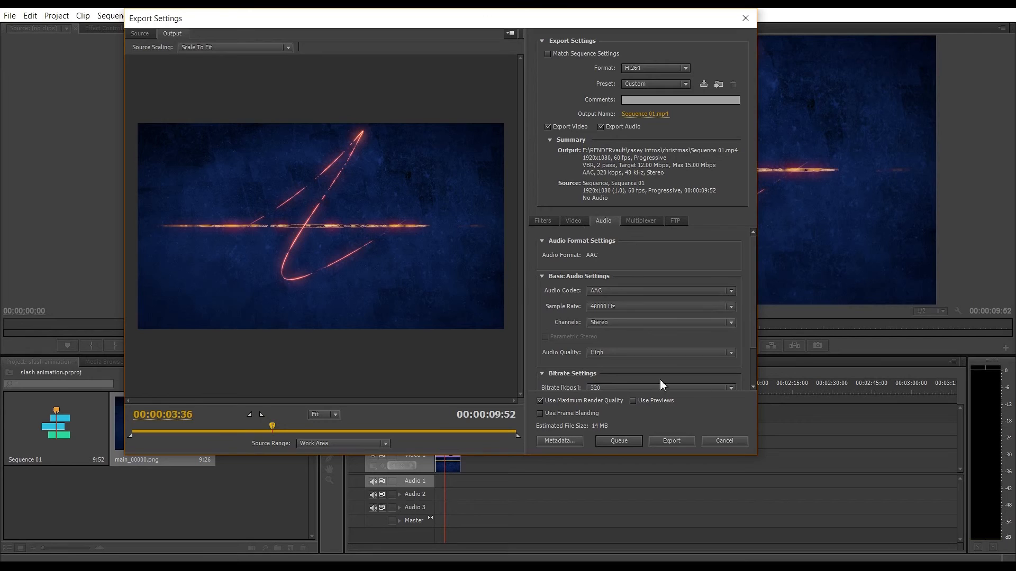
click(618, 291)
click(664, 275)
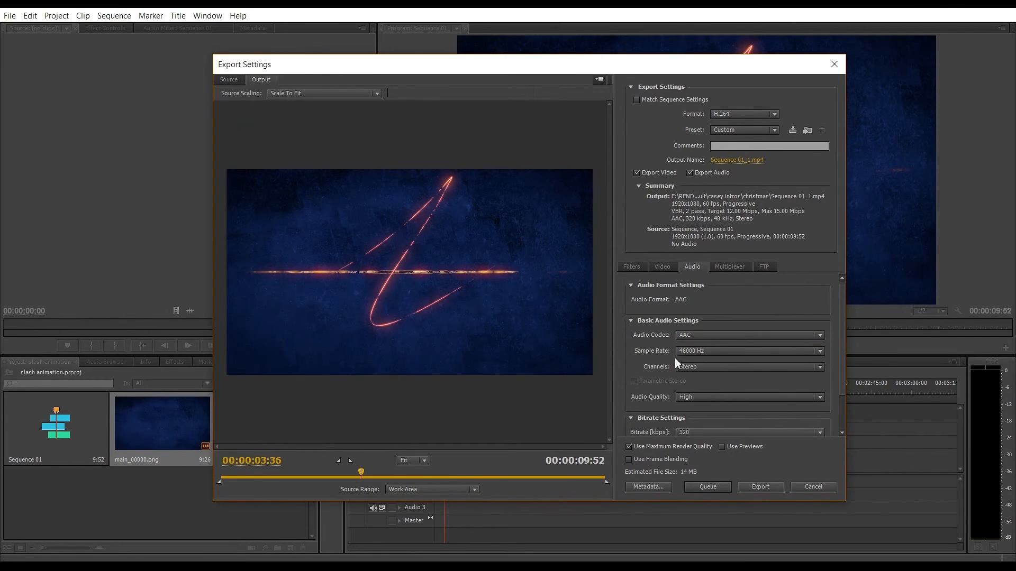
click(714, 352)
click(712, 355)
click(686, 368)
click(669, 379)
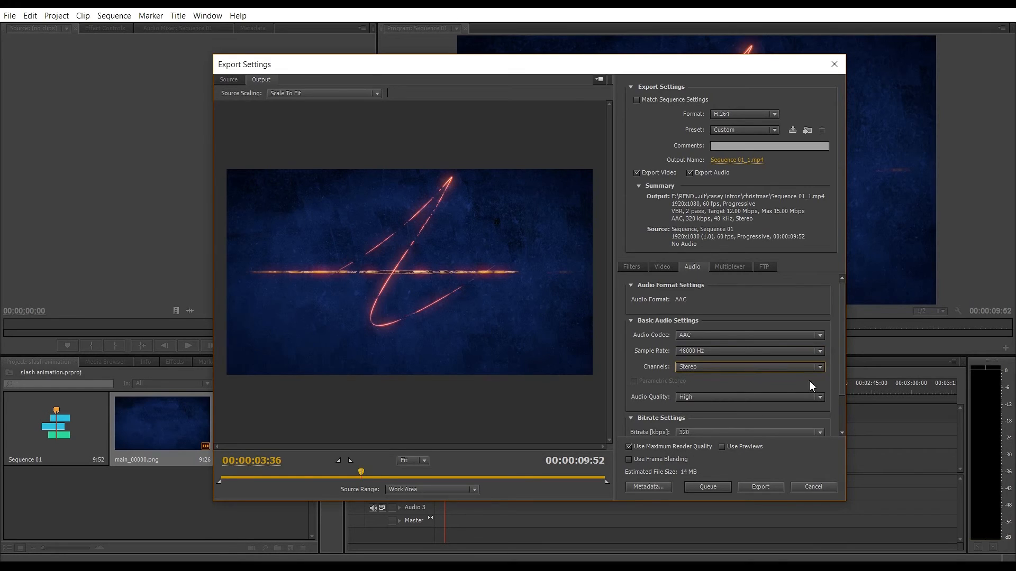
drag(837, 332, 834, 370)
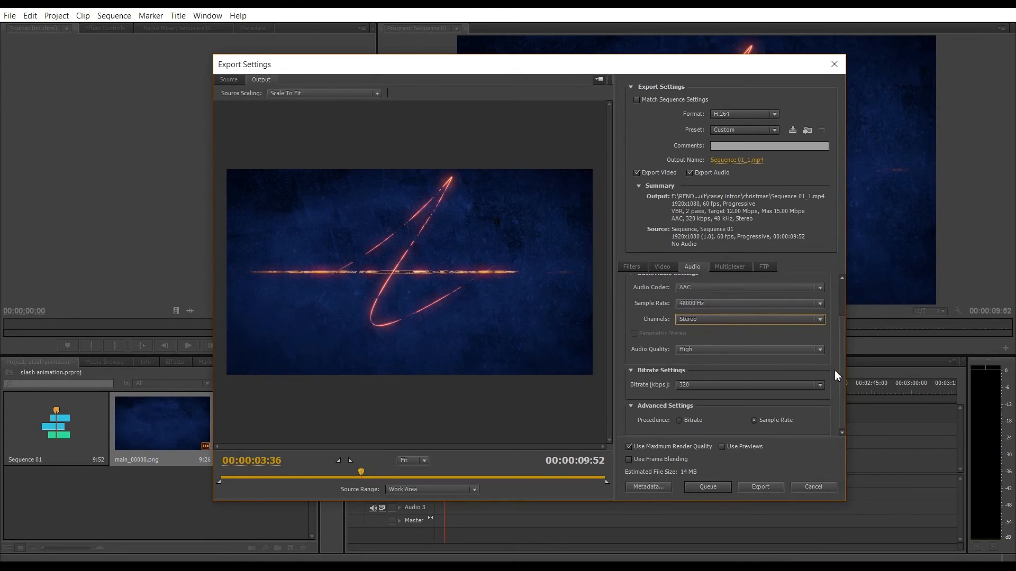
click(698, 384)
click(701, 385)
drag(844, 383, 841, 310)
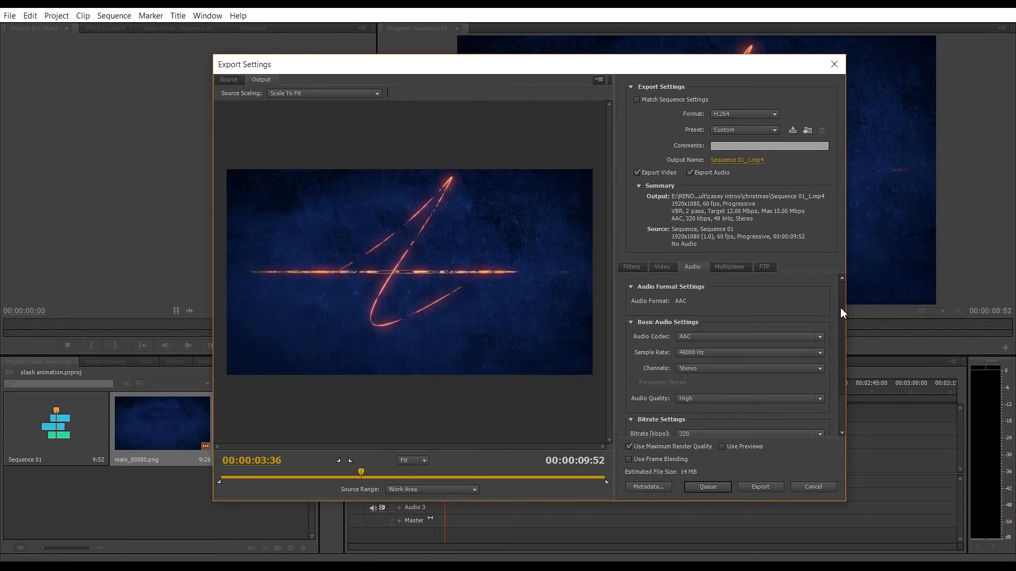
Review the video bitrate settings and export the sequence as Sequence 01_1.mp4.
click(660, 267)
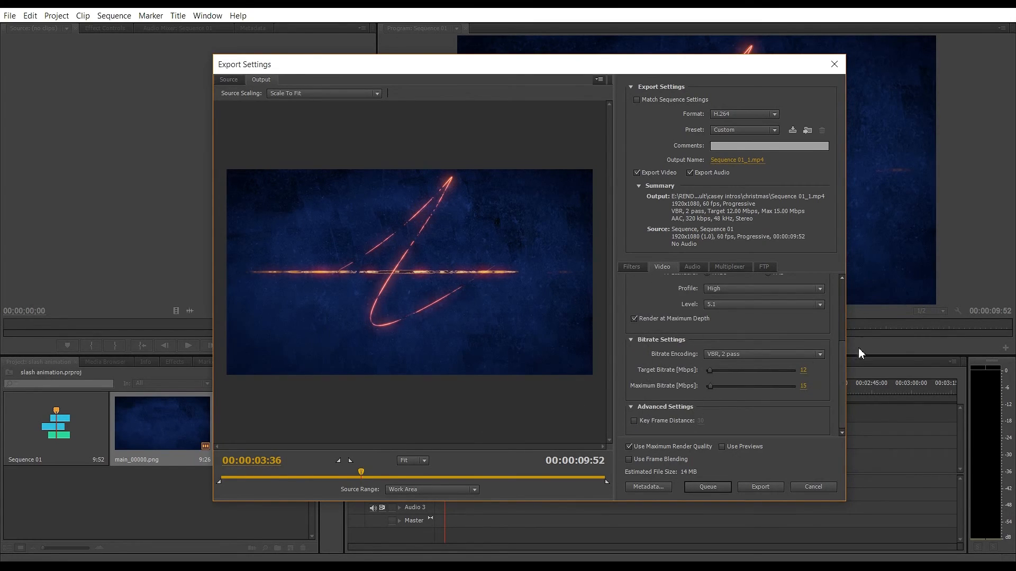
drag(840, 355, 845, 394)
click(803, 371)
click(770, 404)
drag(610, 65, 530, 90)
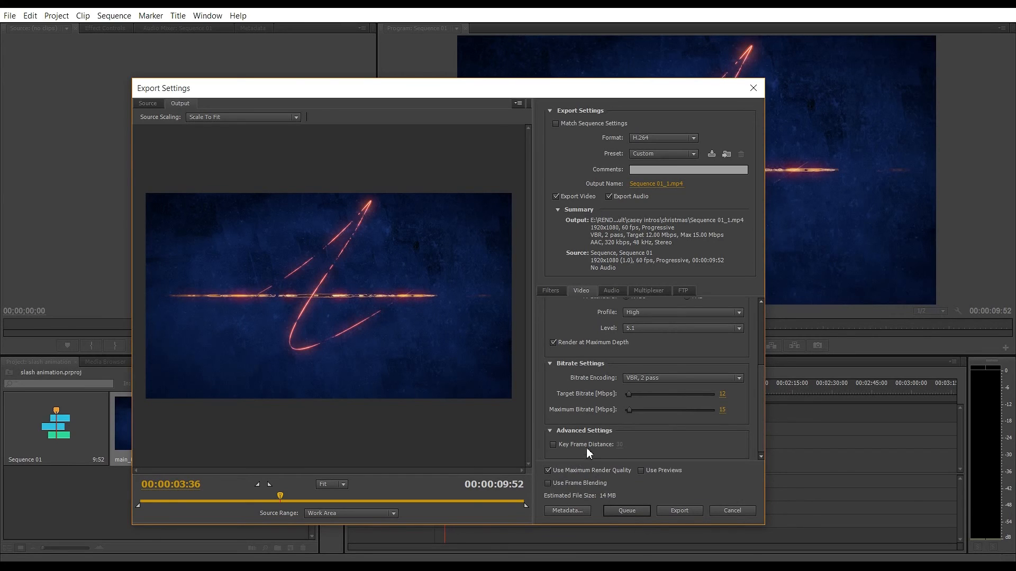
drag(681, 93, 778, 68)
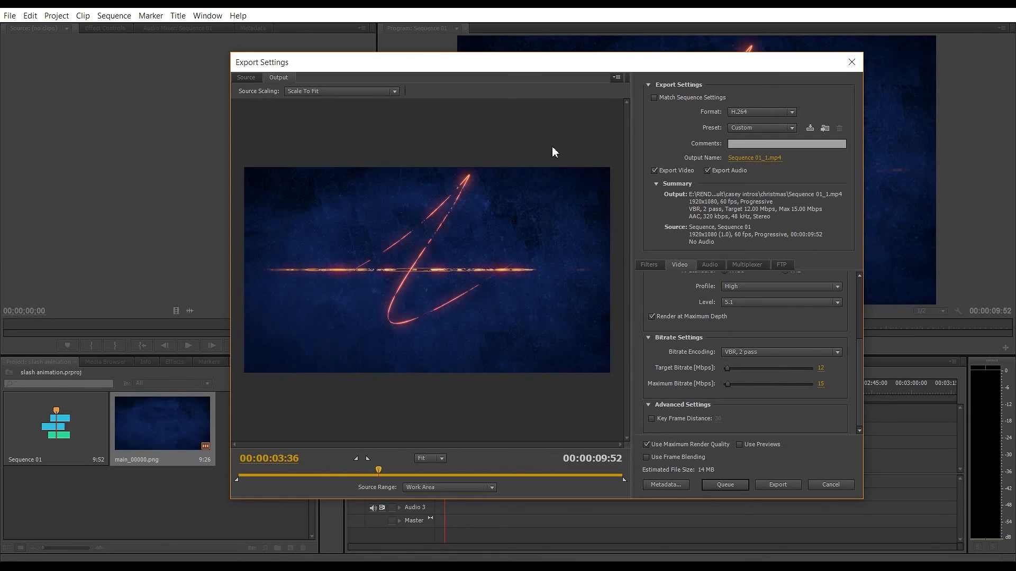
drag(352, 62, 320, 72)
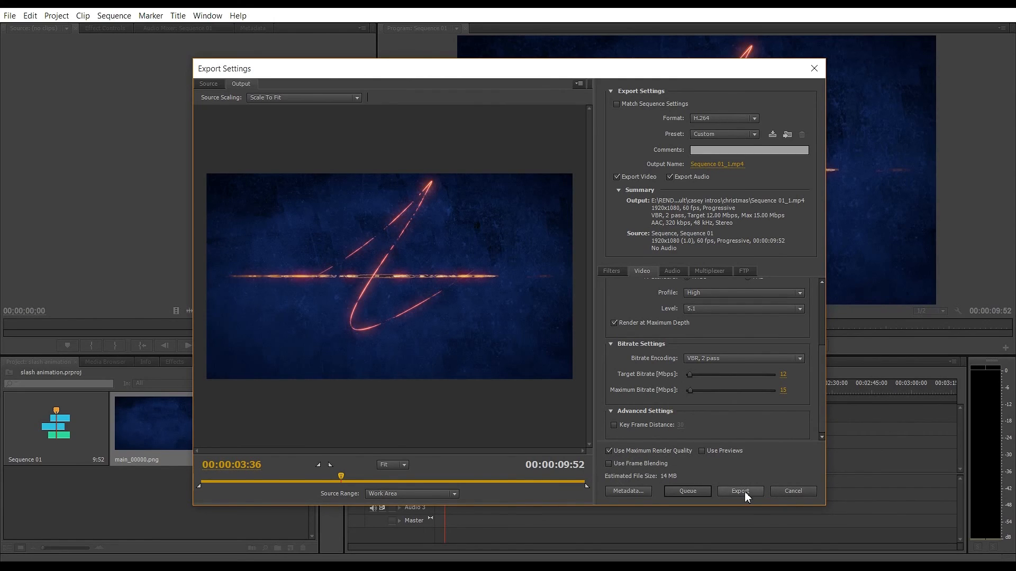
click(777, 487)
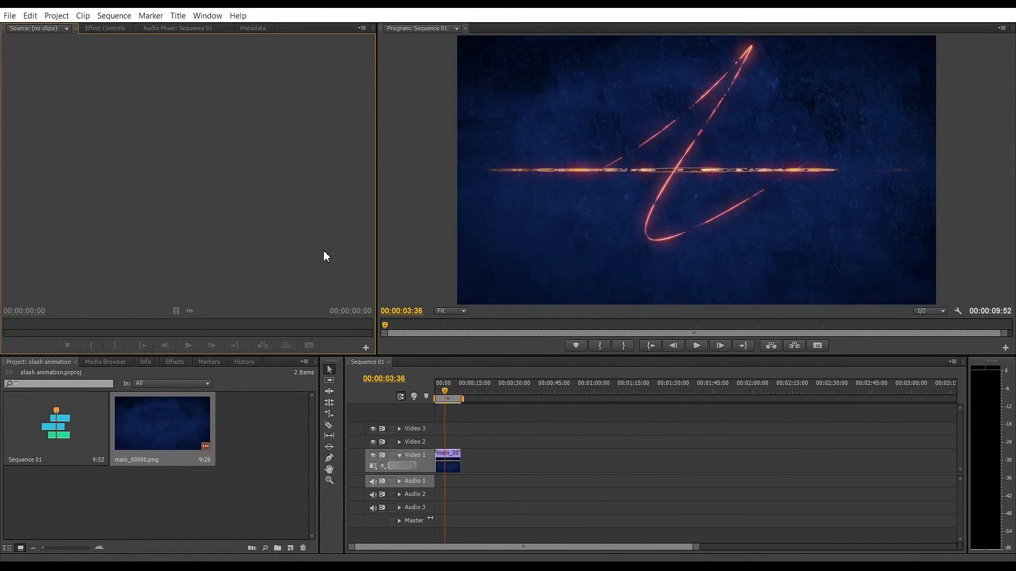